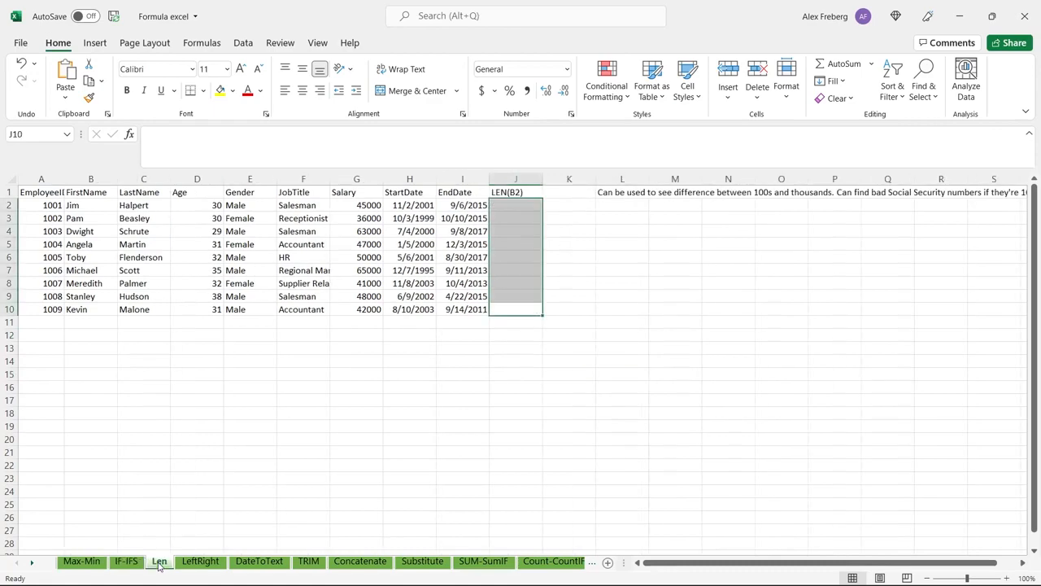
Look over the Len and LeftRight worksheets and browse through the rest of the workbook's sheets
left_click(323, 467)
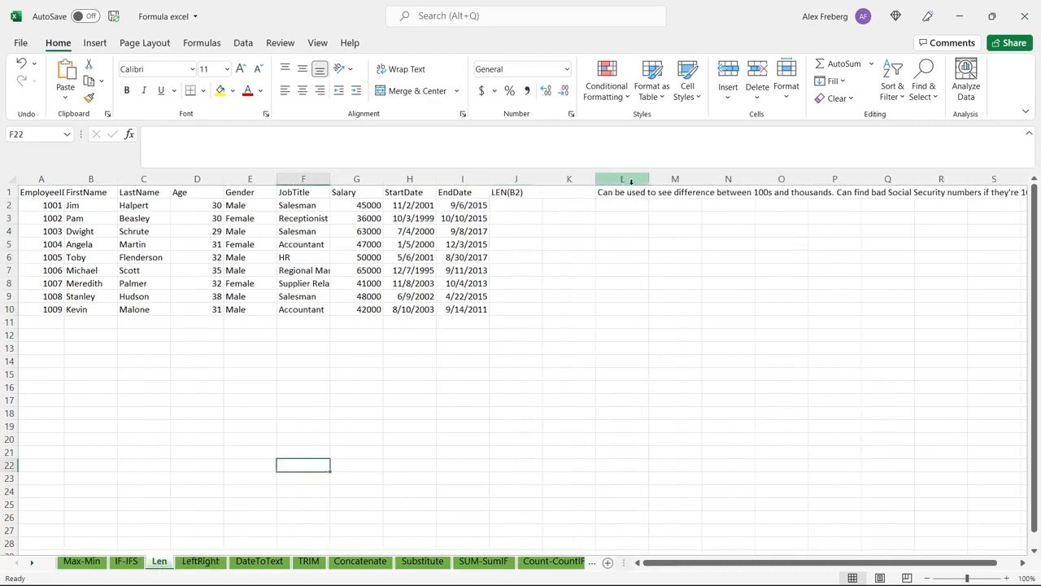
left_click(202, 561)
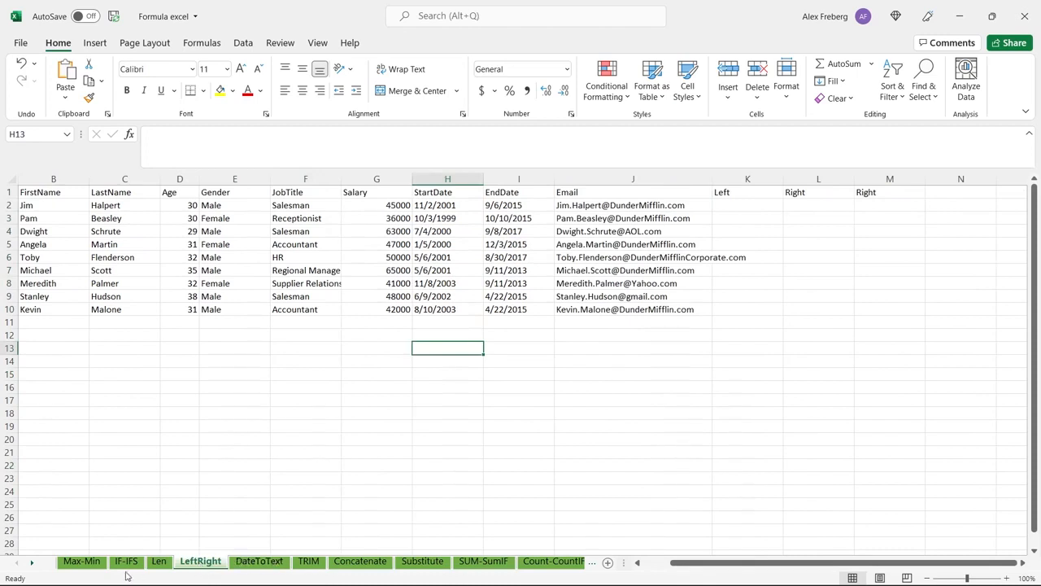
left_click(32, 564)
left_click(33, 564)
left_click(32, 564)
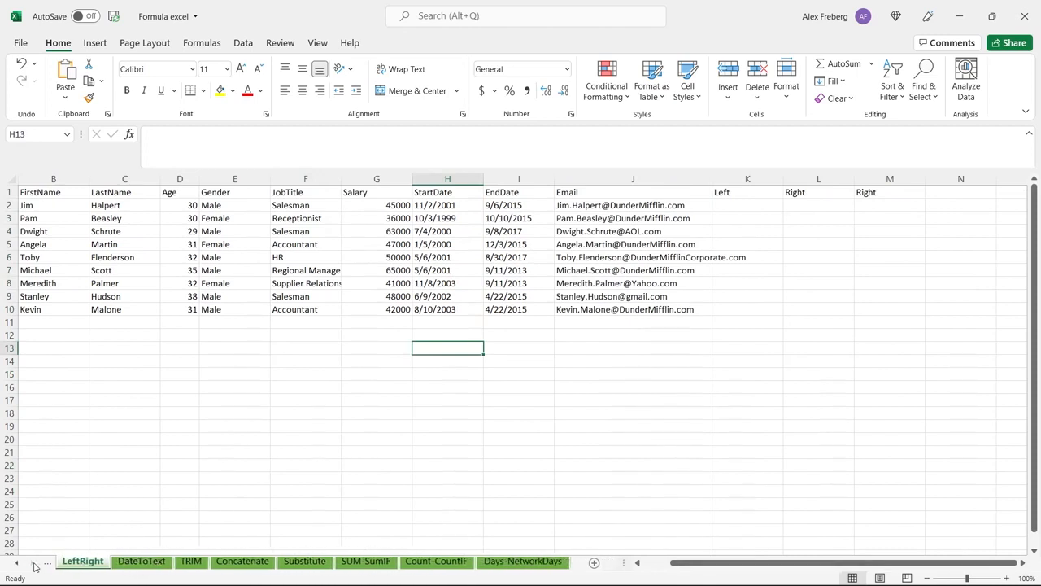
left_click(17, 563)
left_click(17, 563)
left_click(17, 563)
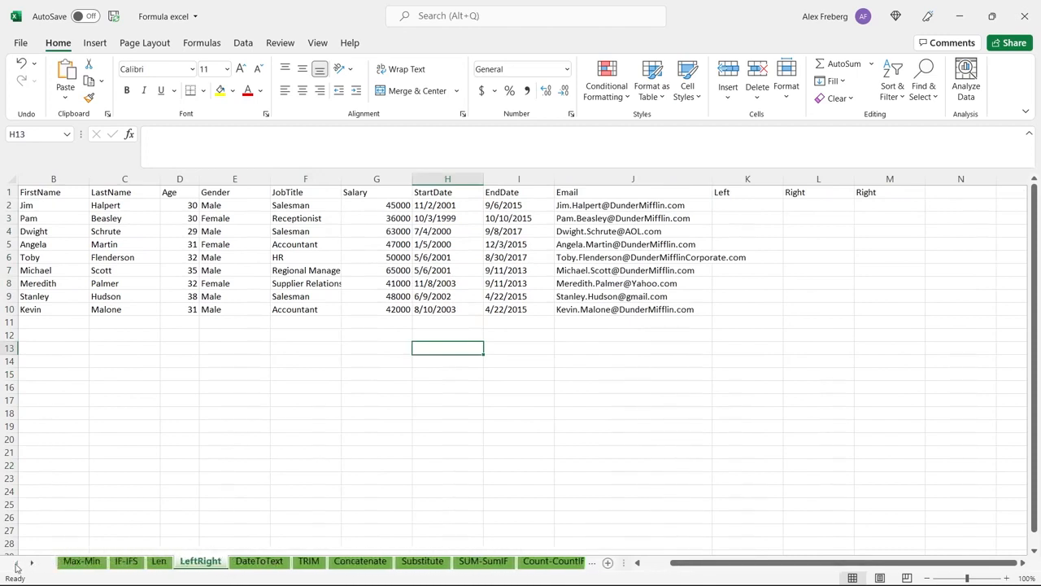
left_click(508, 337)
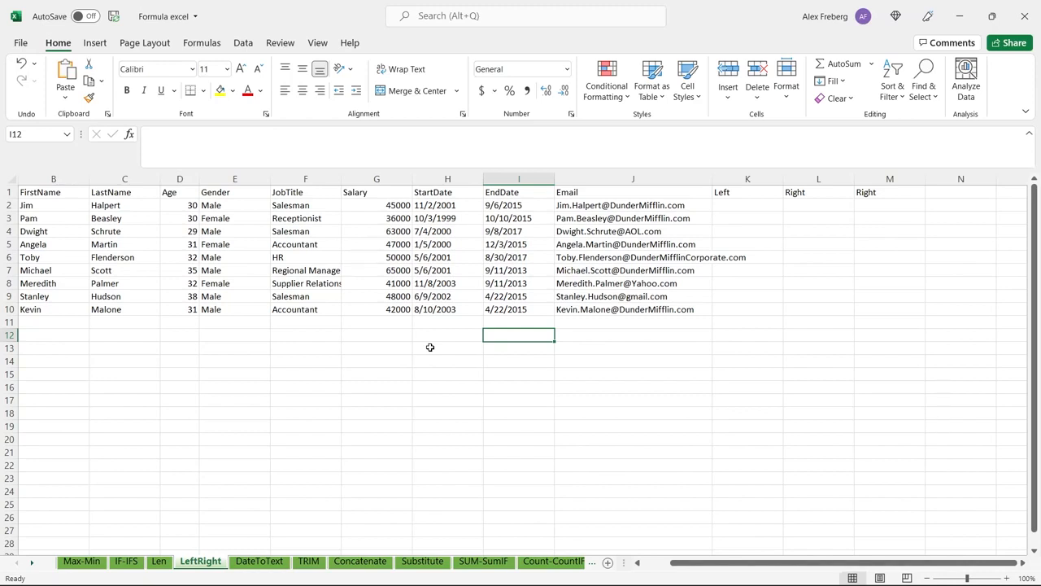
On the Max-Min sheet, enter =MAX(H2:H10) in J2 to find the latest StartDate
left_click(82, 562)
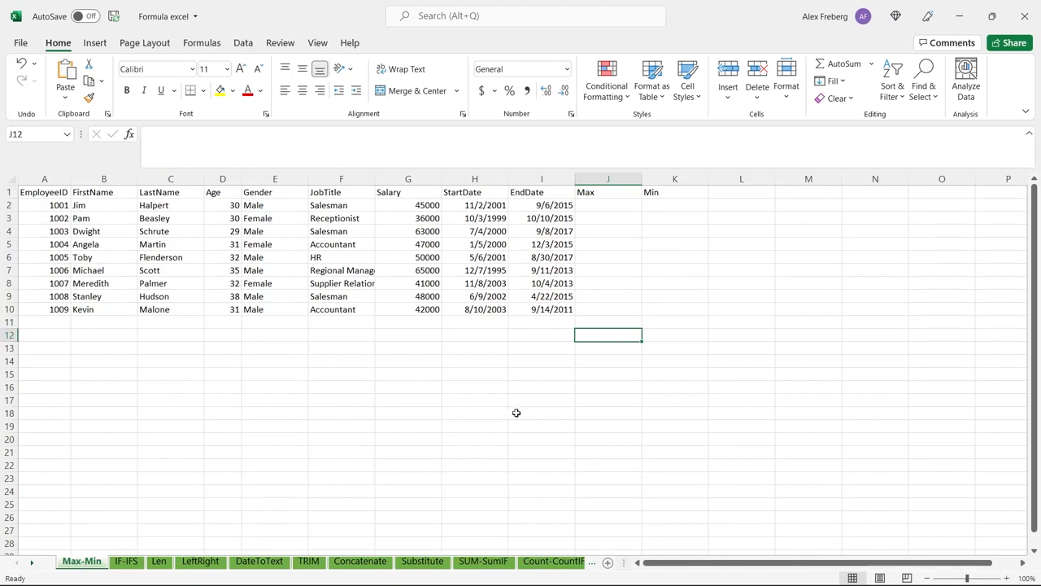
left_click(608, 204)
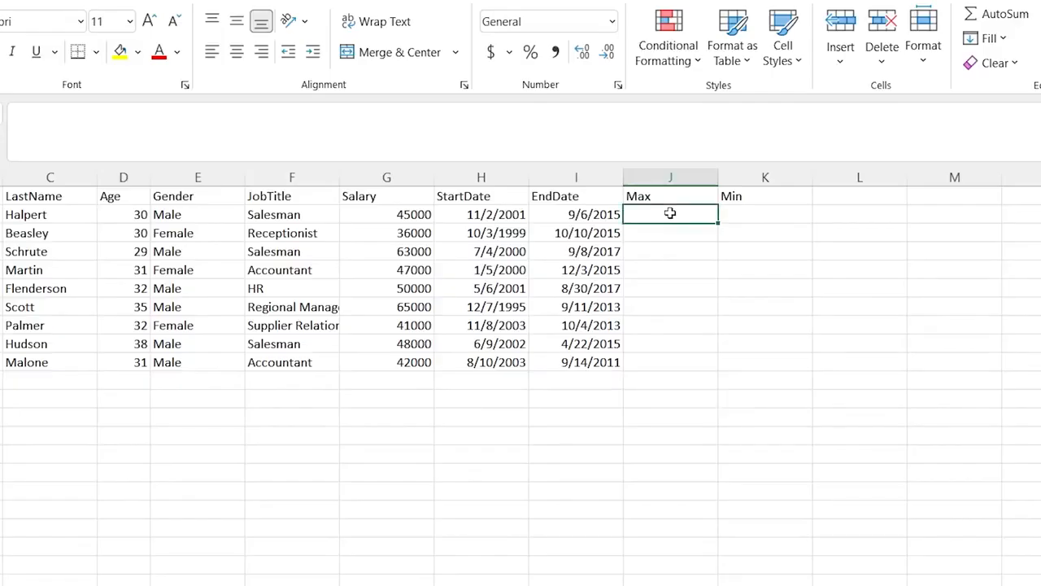
type("=")
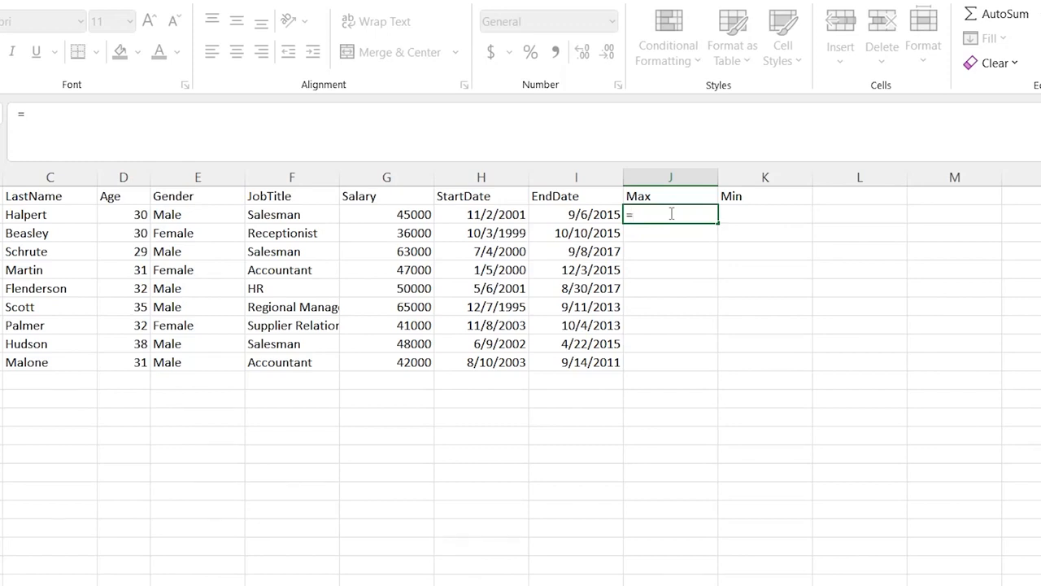
type("Max")
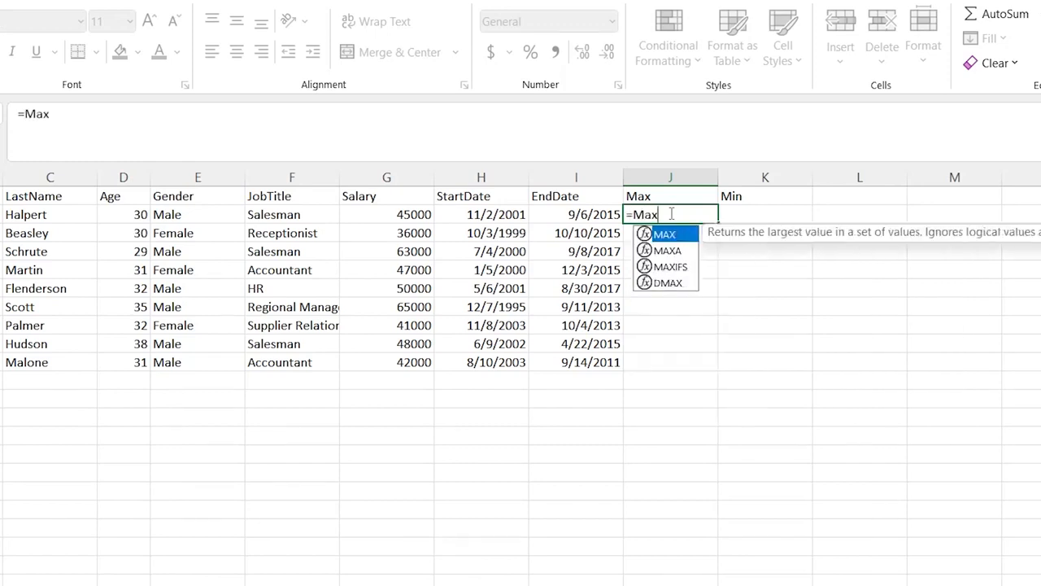
key("Tab")
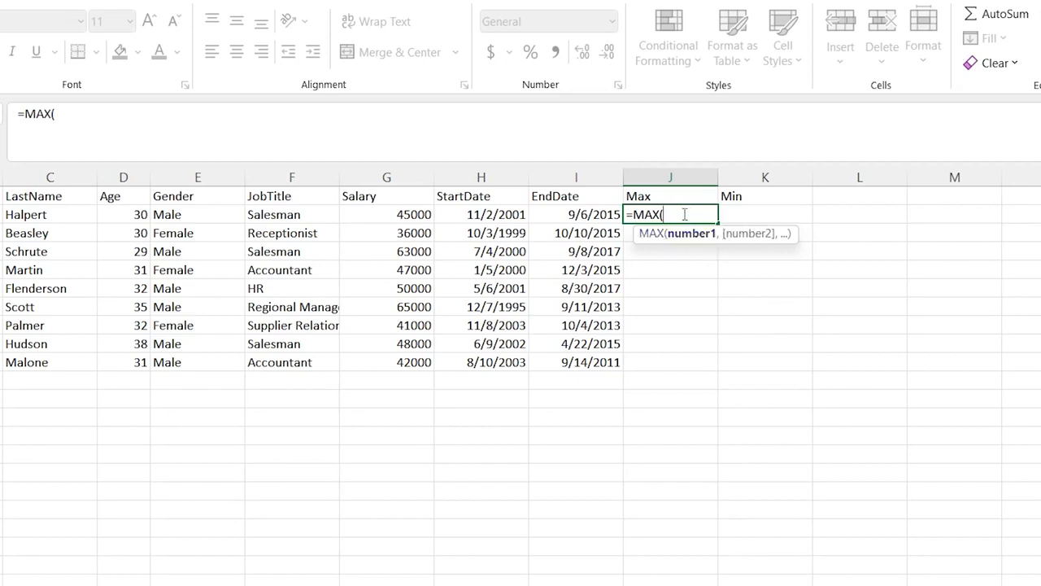
left_click_drag(499, 214, 474, 363)
type(")")
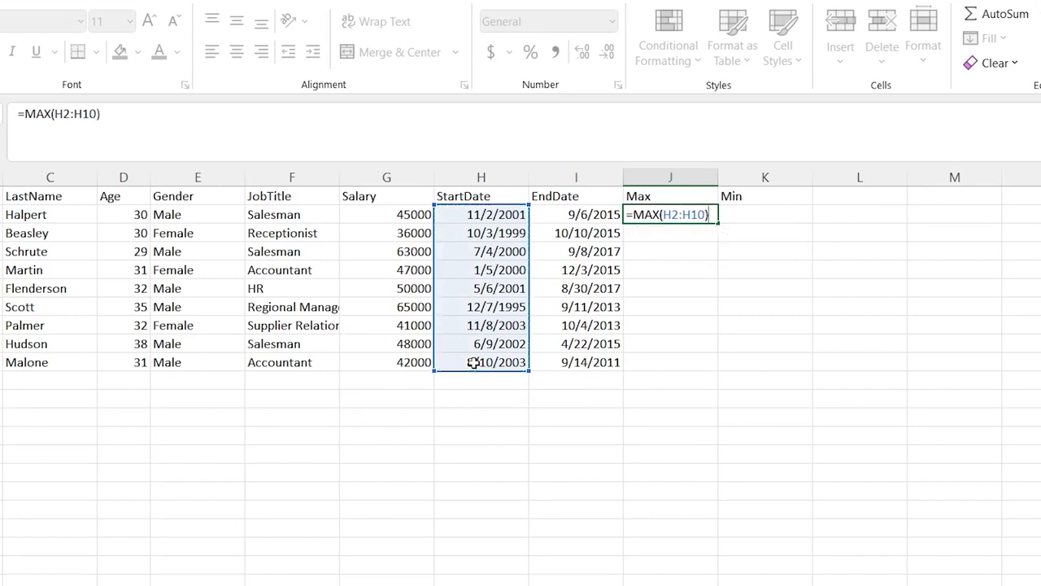
key("Return")
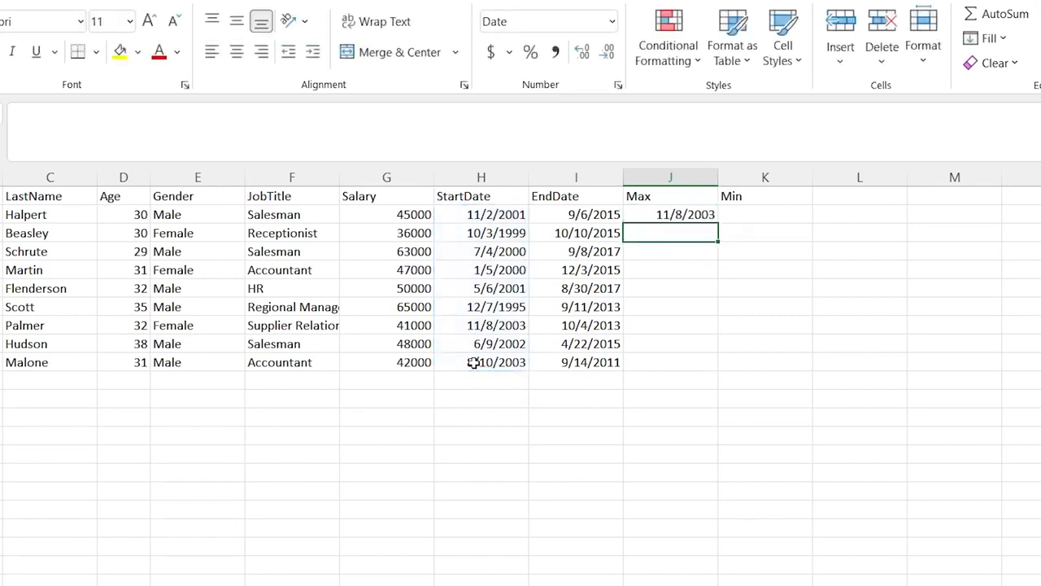
Check the Max formula result in J2 against the dates in the StartDate column
left_click(664, 215)
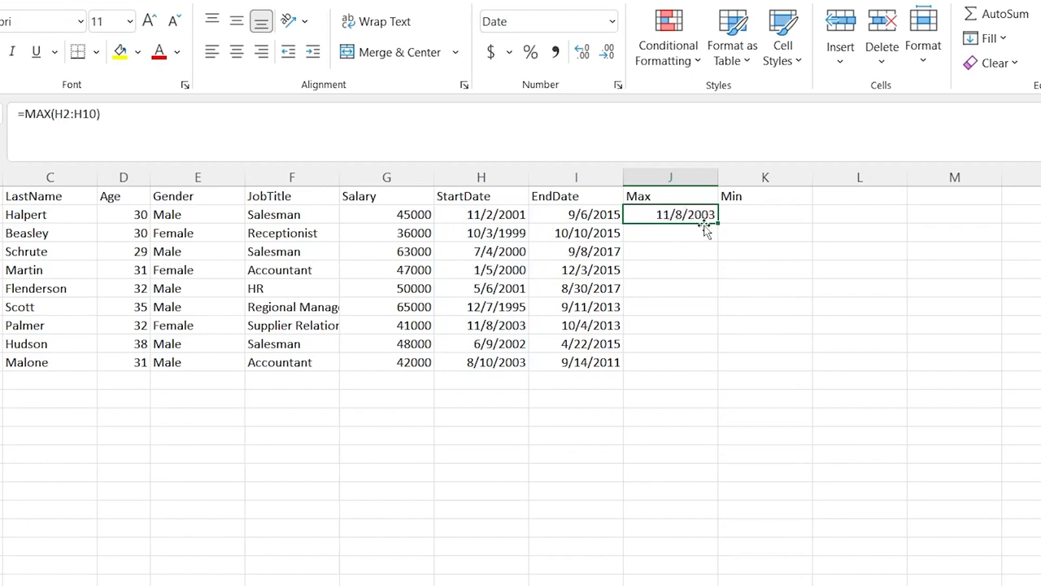
left_click(502, 197)
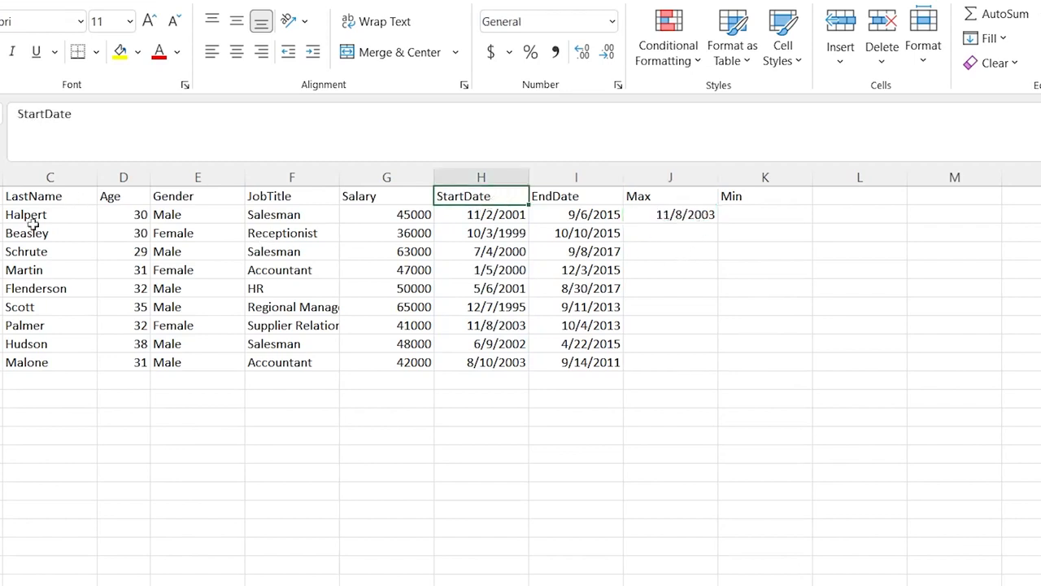
left_click_drag(508, 214, 508, 363)
left_click(505, 363)
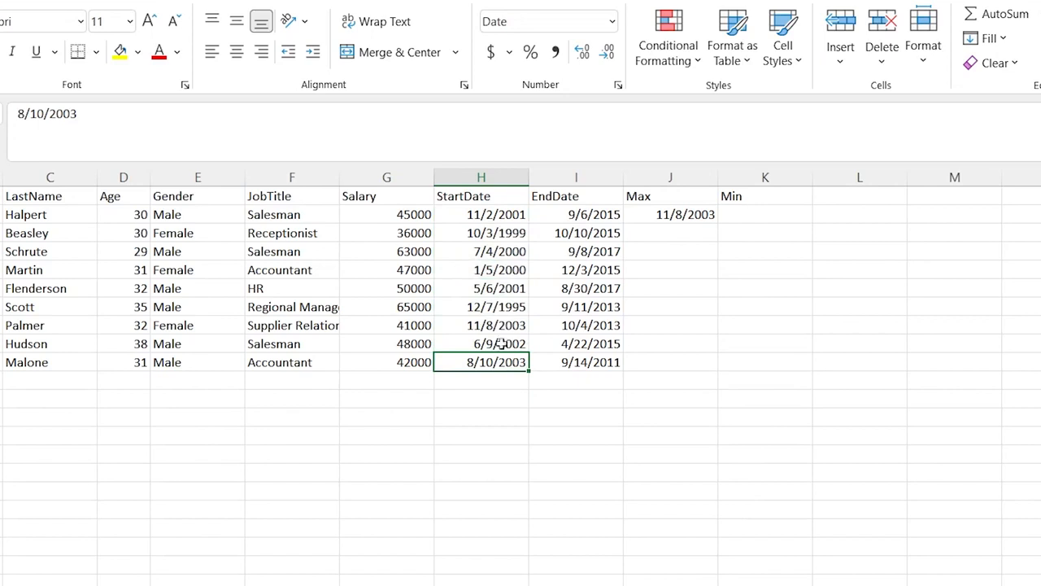
left_click(502, 327)
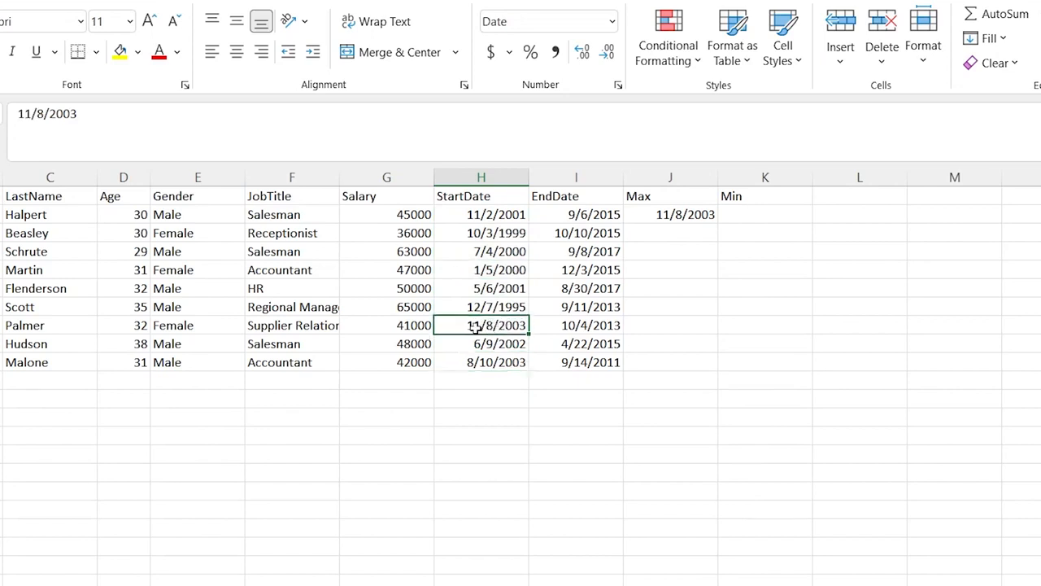
left_click(690, 213)
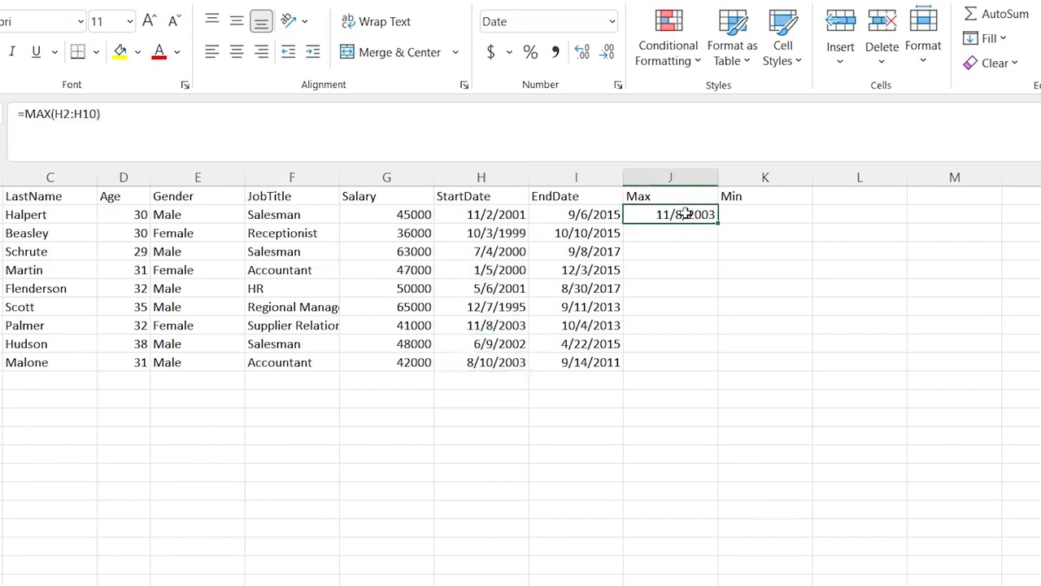
Enter =MIN(H2:H10) in K2 to find the earliest StartDate, and check it against the StartDate column
left_click(769, 216)
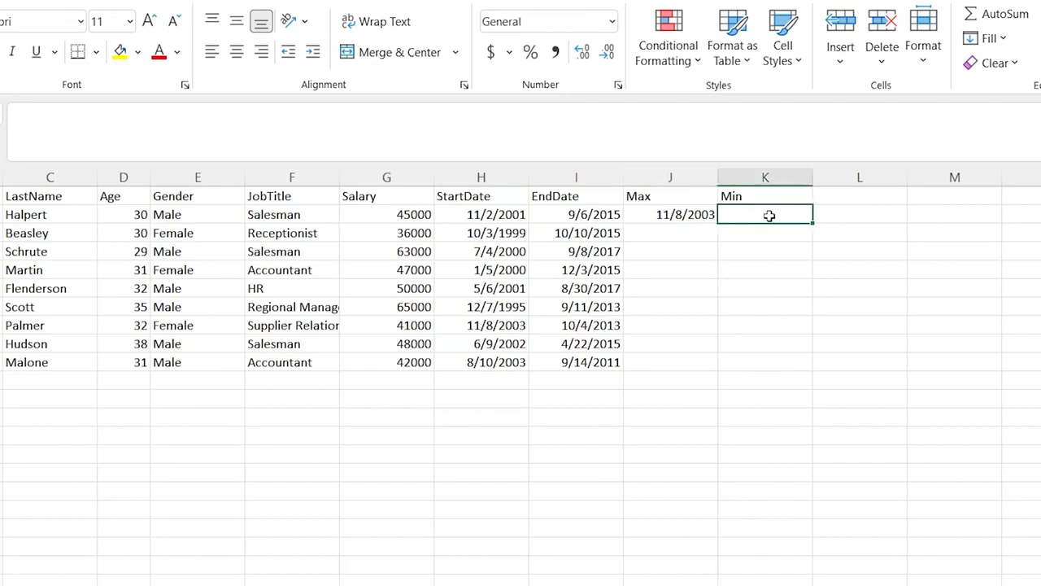
type("=MIN(")
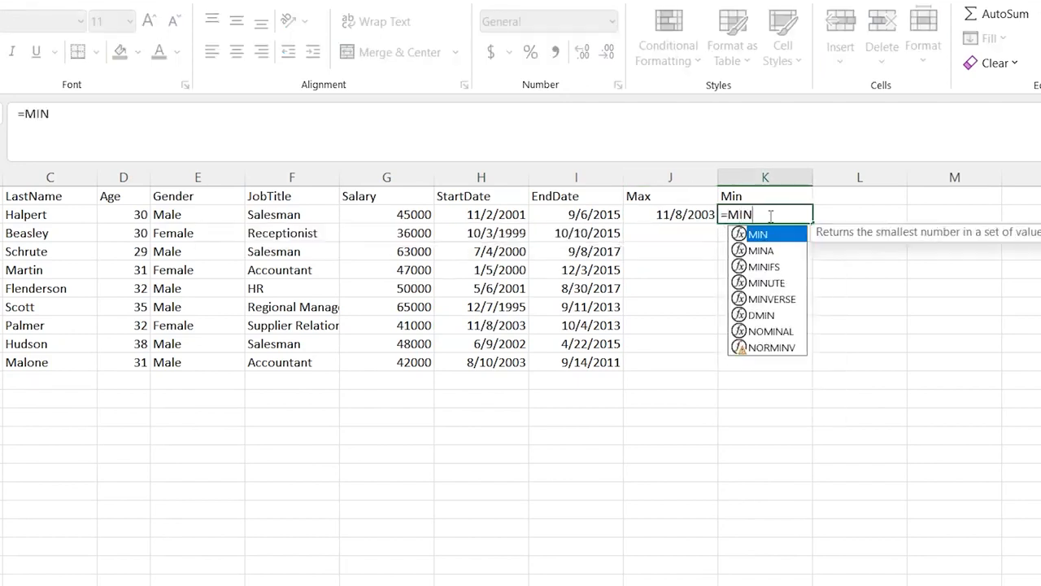
left_click(493, 214)
left_click_drag(478, 361, 478, 361)
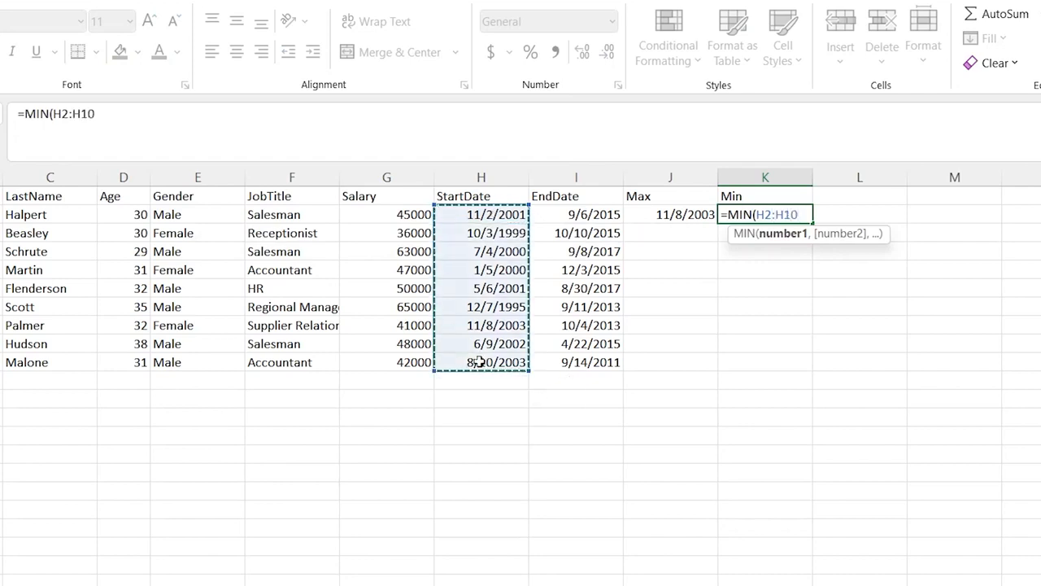
key("Return")
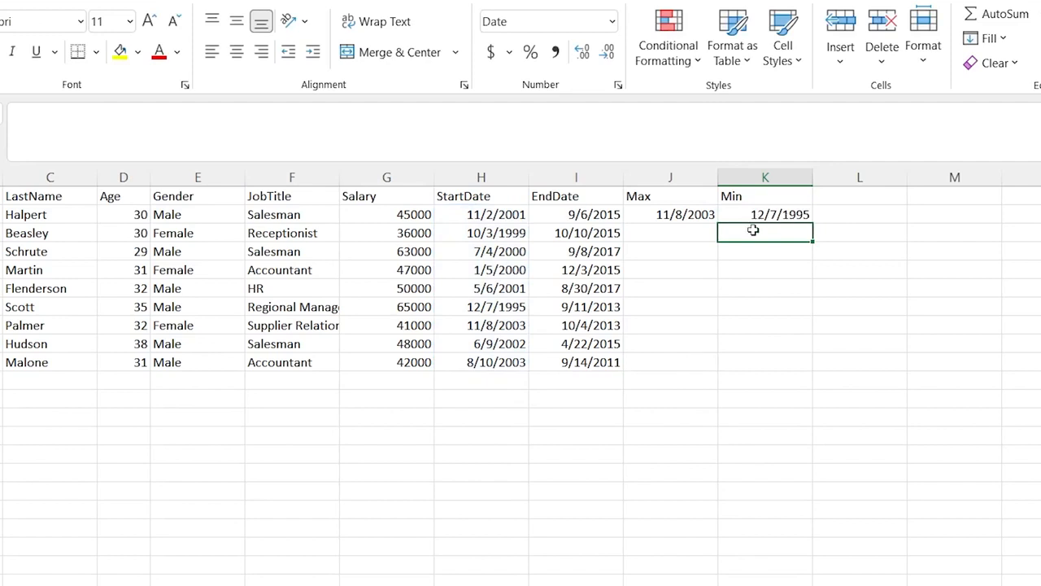
left_click(507, 310)
left_click(1, 307)
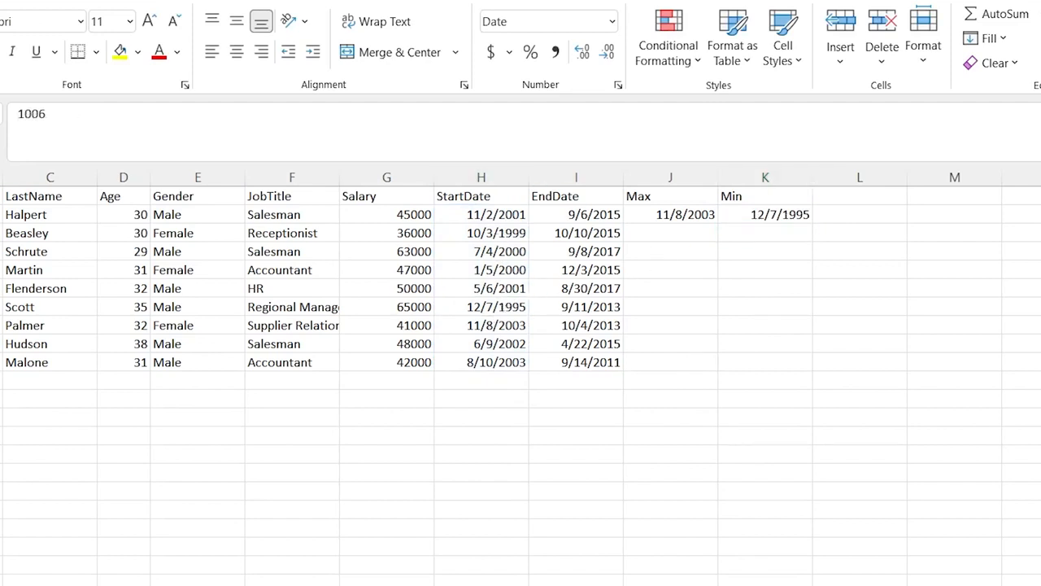
left_click_drag(1, 307, 41, 301)
left_click(488, 307)
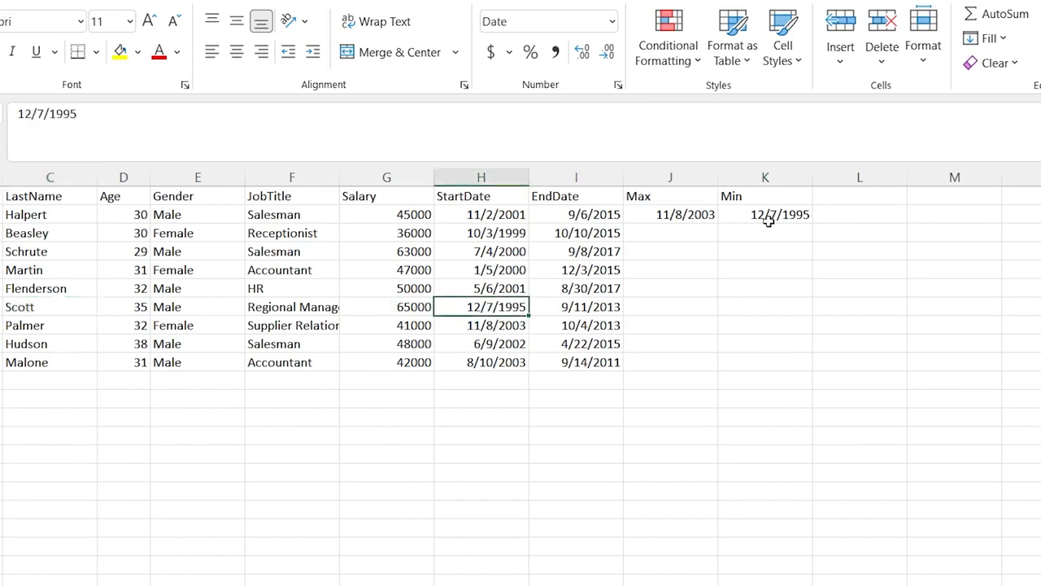
Enter =MAX(G2:G10) in J3 to find the highest salary
left_click(678, 233)
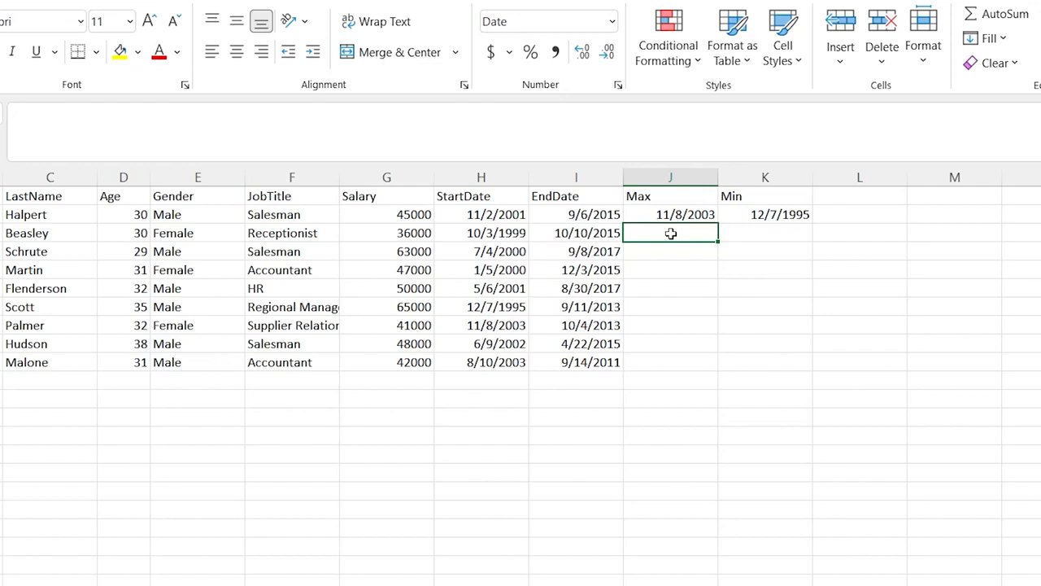
type("=MAX(")
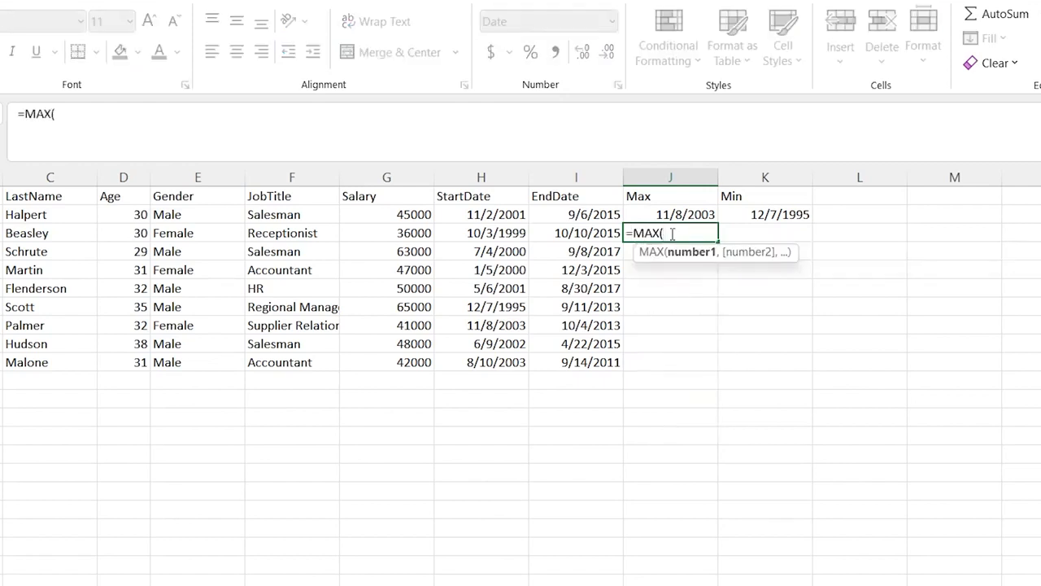
left_click_drag(402, 217, 399, 365)
key("Return")
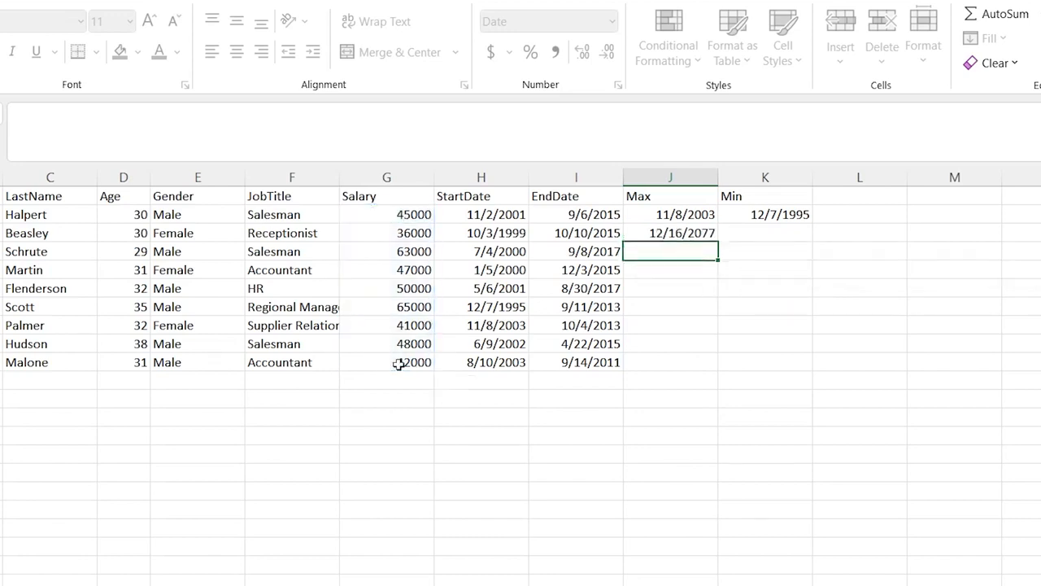
Set the number format of the highest-salary cell J3 to General
left_click(671, 234)
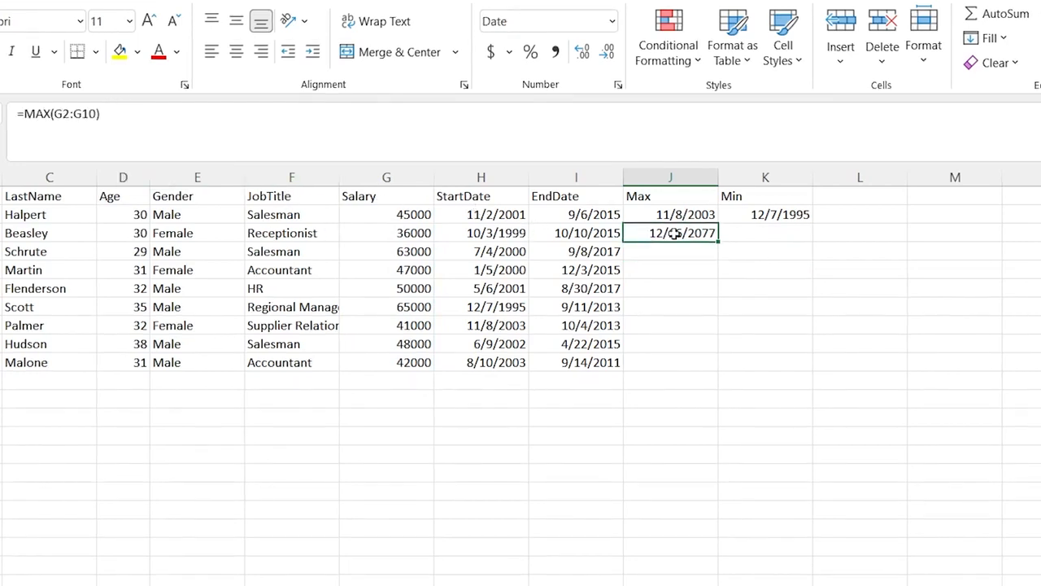
left_click(612, 22)
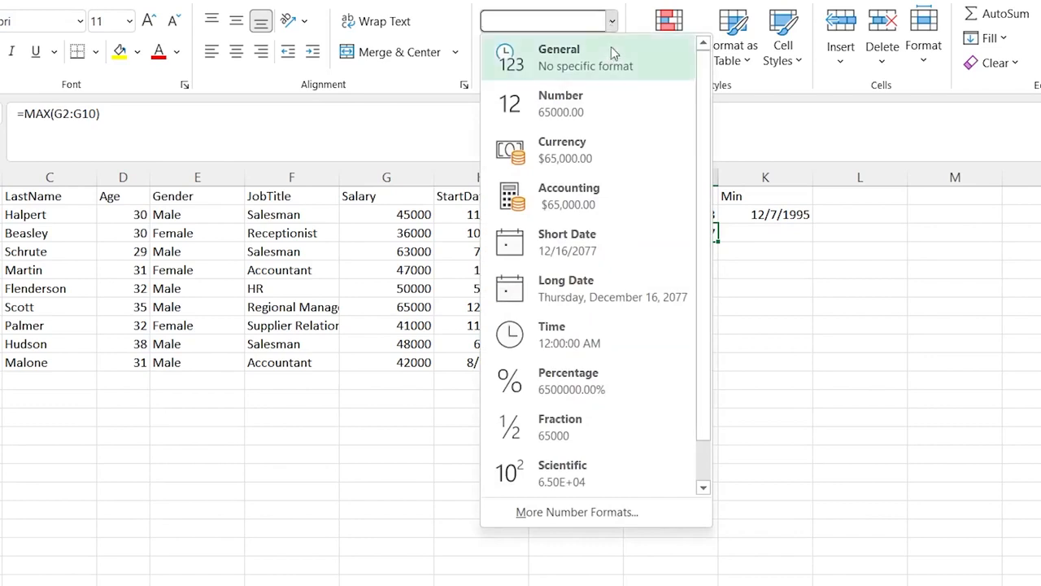
left_click(611, 52)
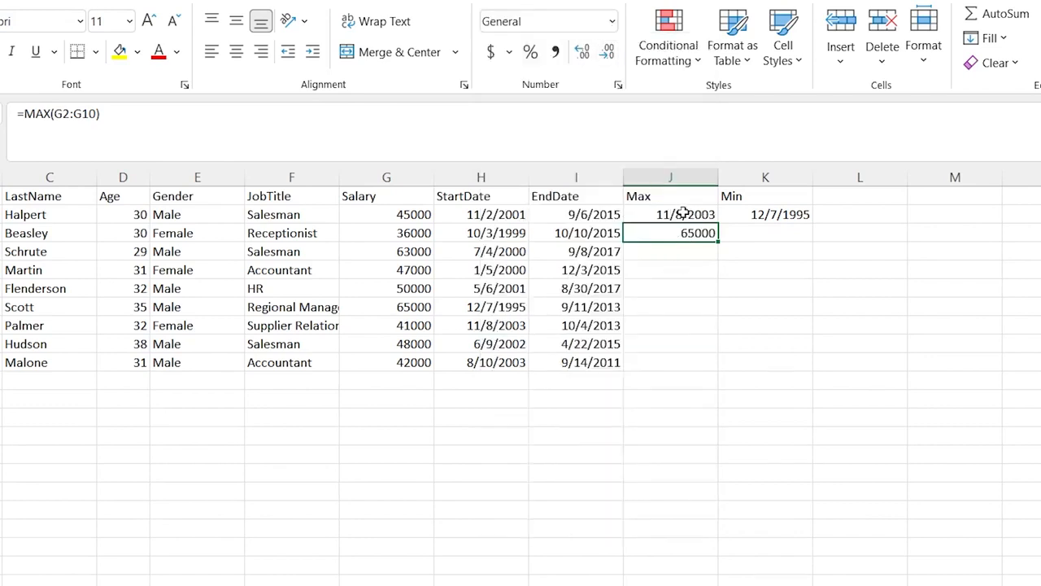
left_click(683, 267)
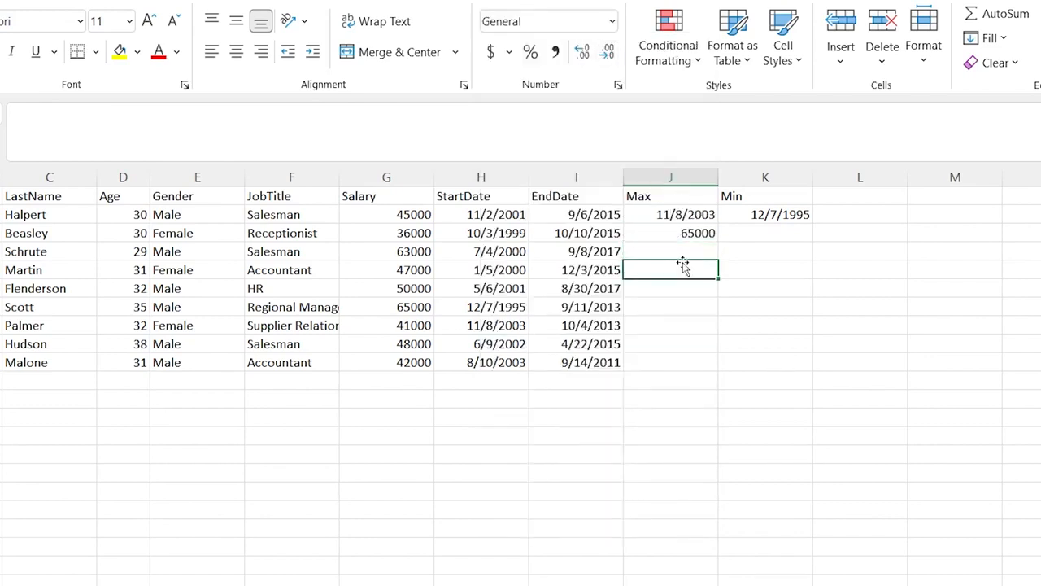
Set cell K3 to the General format and enter =MIN(G2:G10) to find the lowest salary
left_click(739, 233)
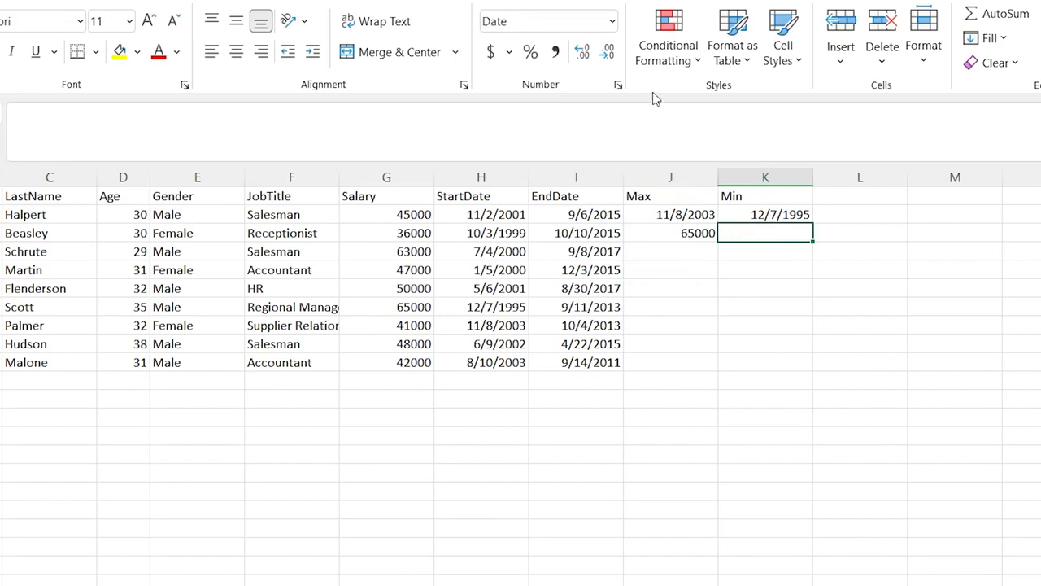
left_click(612, 23)
left_click(601, 57)
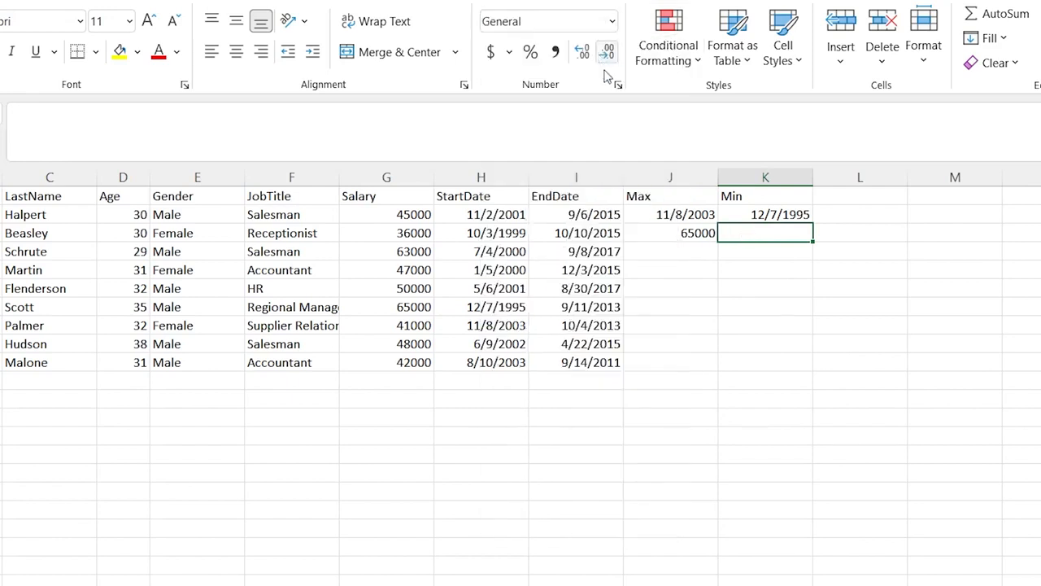
type("=MIN(")
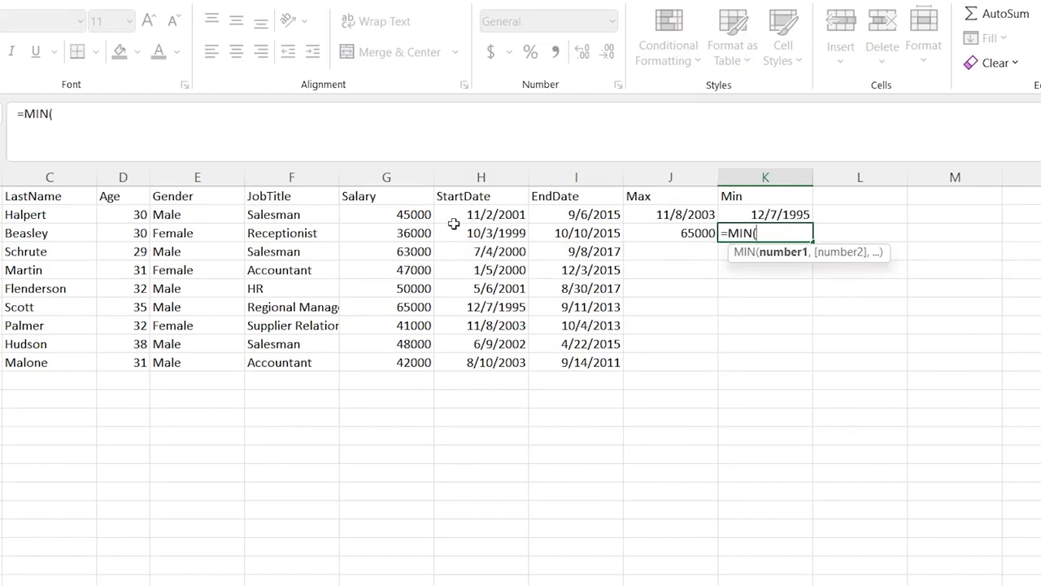
left_click_drag(421, 215, 401, 362)
key("Return")
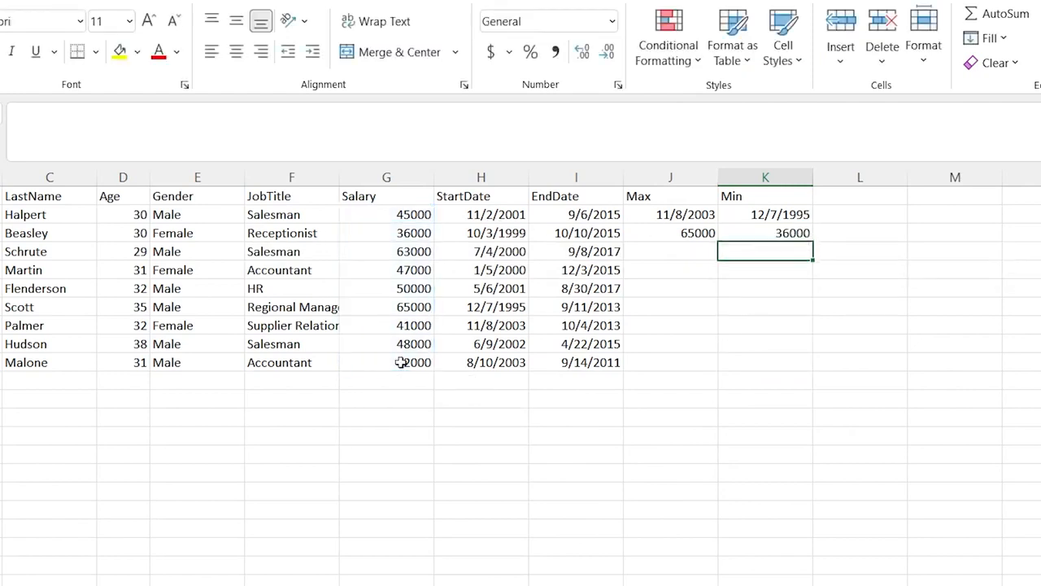
left_click(409, 235)
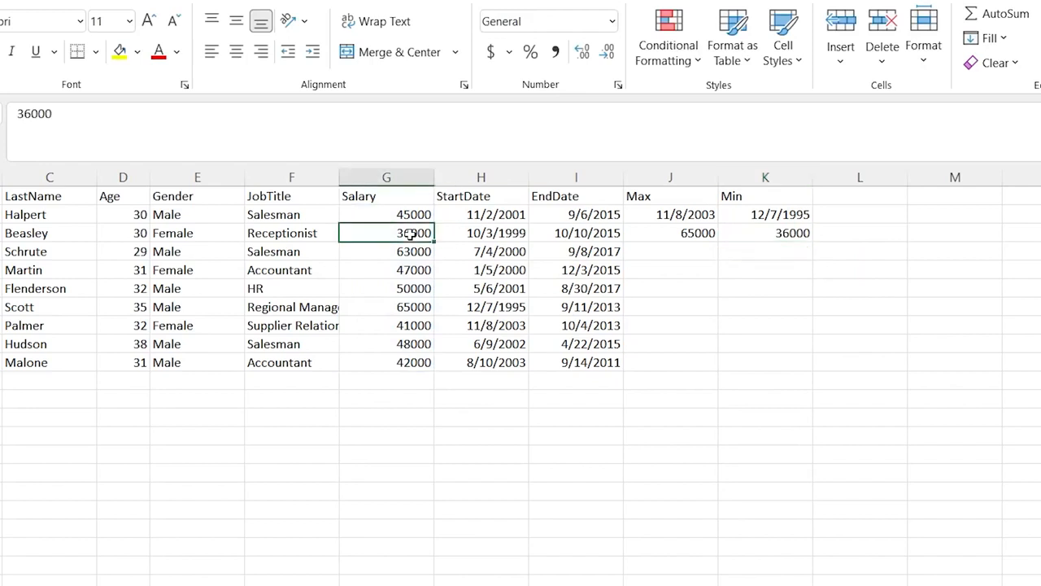
Check the employee rows holding the lowest and highest salaries against the MIN and MAX results
left_click_drag(3, 232, 425, 237)
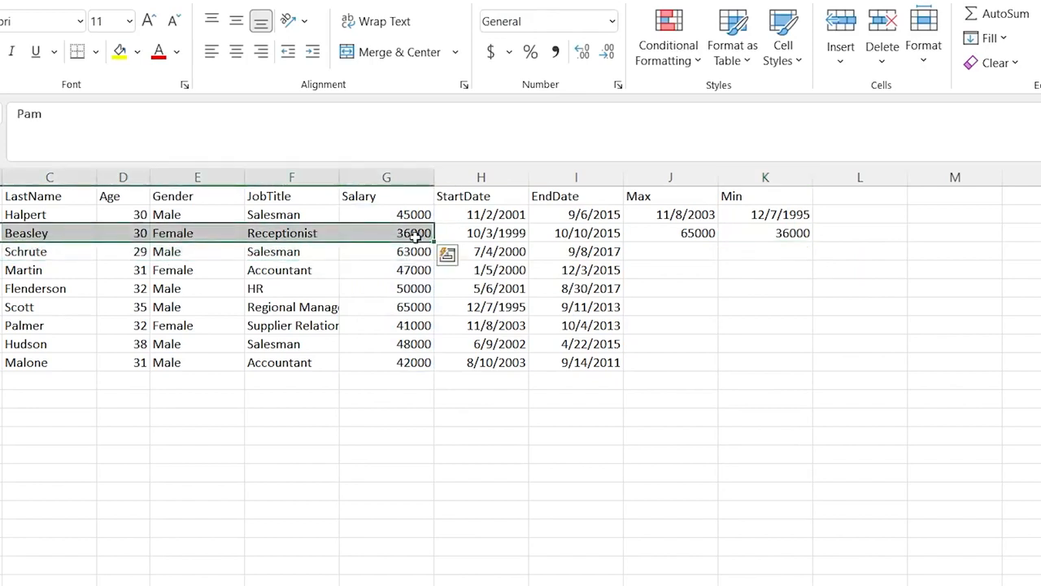
left_click(404, 307)
left_click_drag(311, 317, 10, 308)
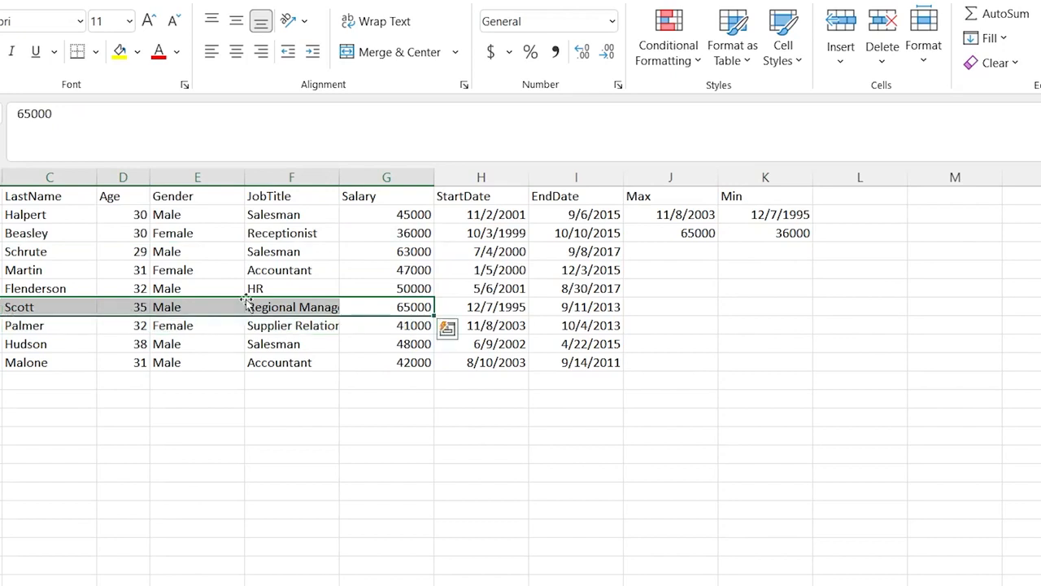
left_click(715, 290)
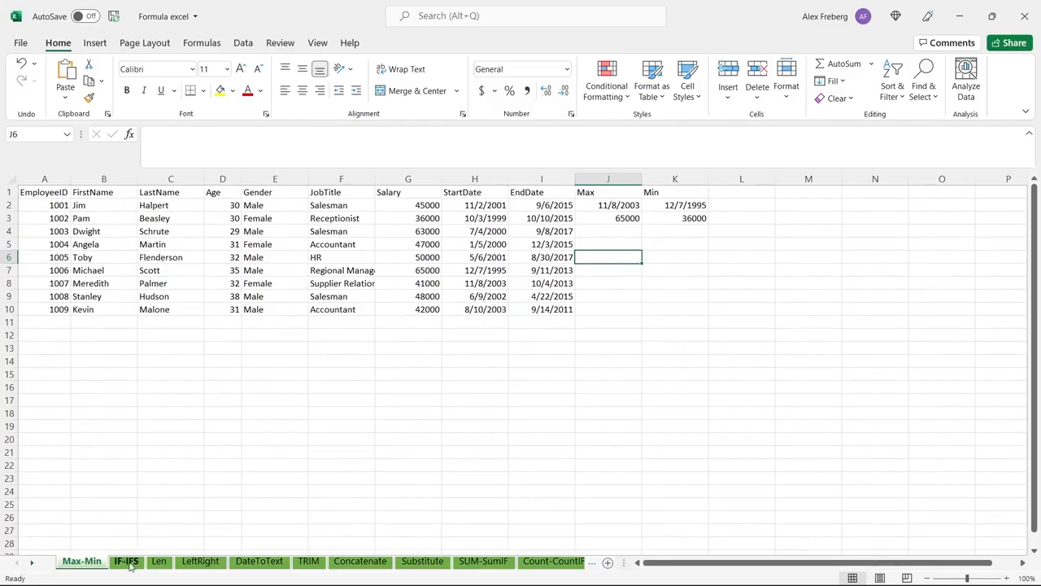
On the IF-IFS sheet, enter =IF(D2:D10 > 30, "Old", "Young") in J2 to classify employees by age
left_click(127, 562)
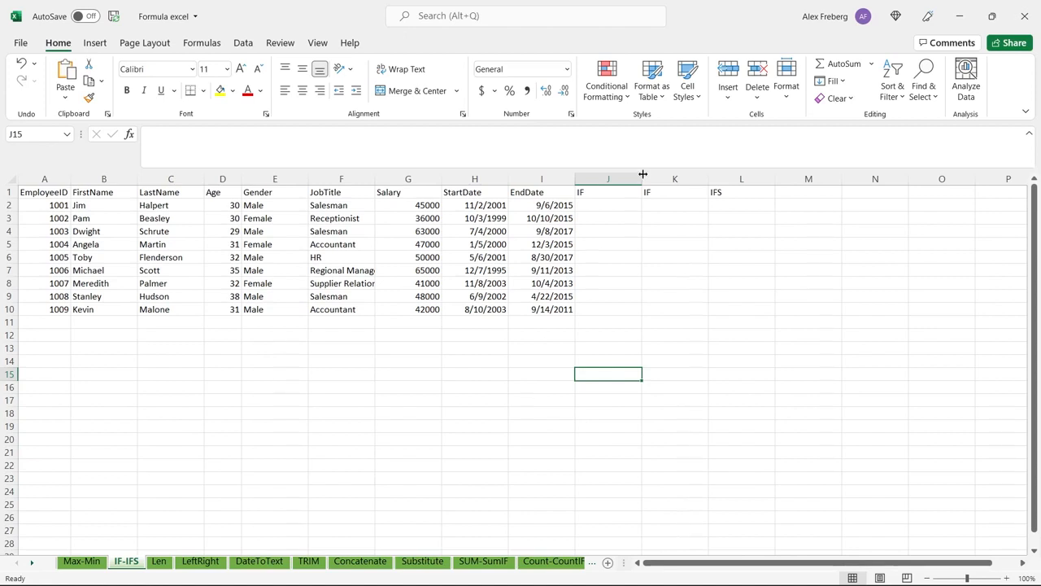
left_click(608, 204)
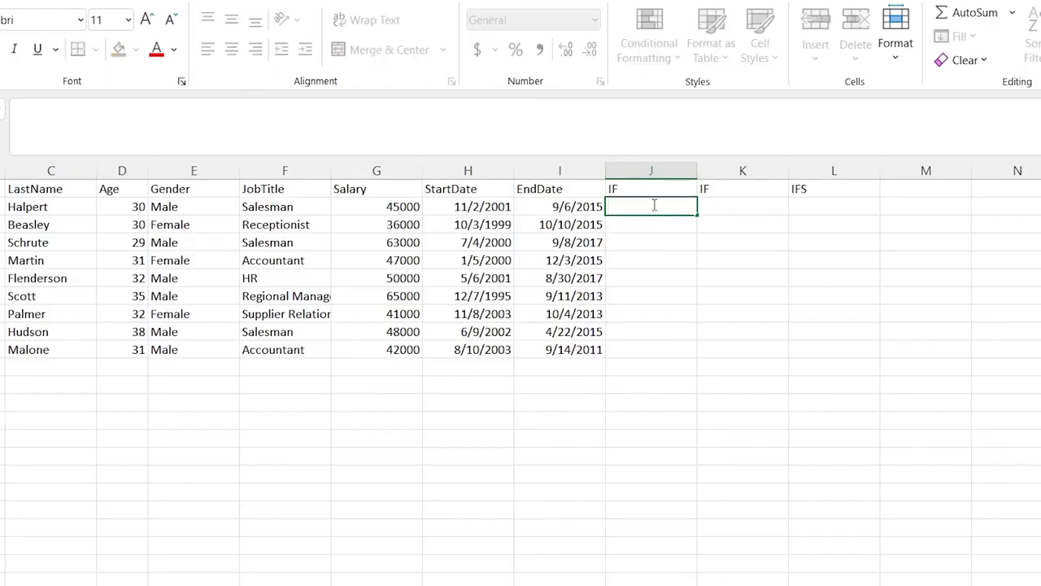
type("=IF(")
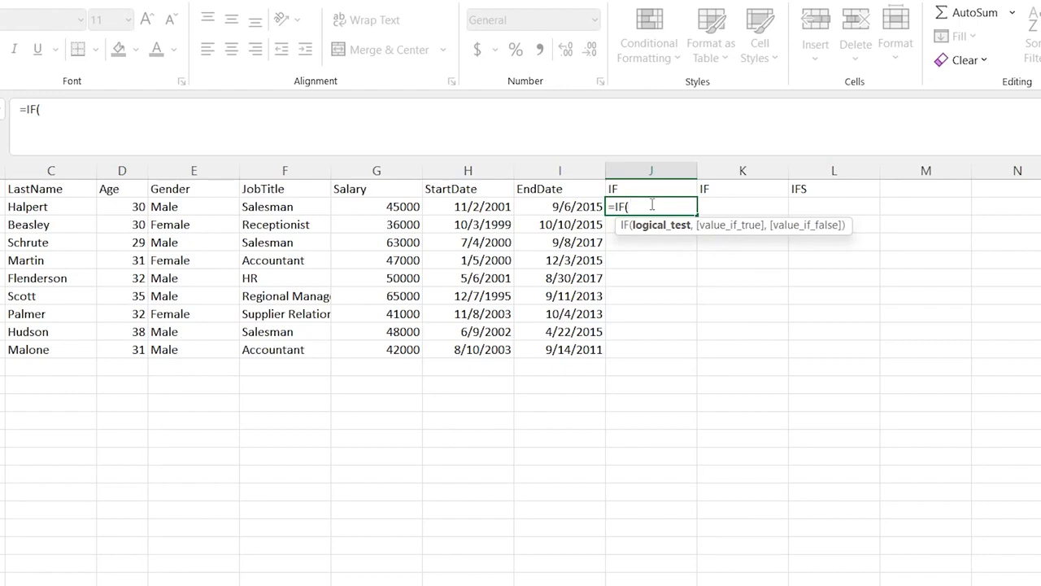
left_click(184, 206)
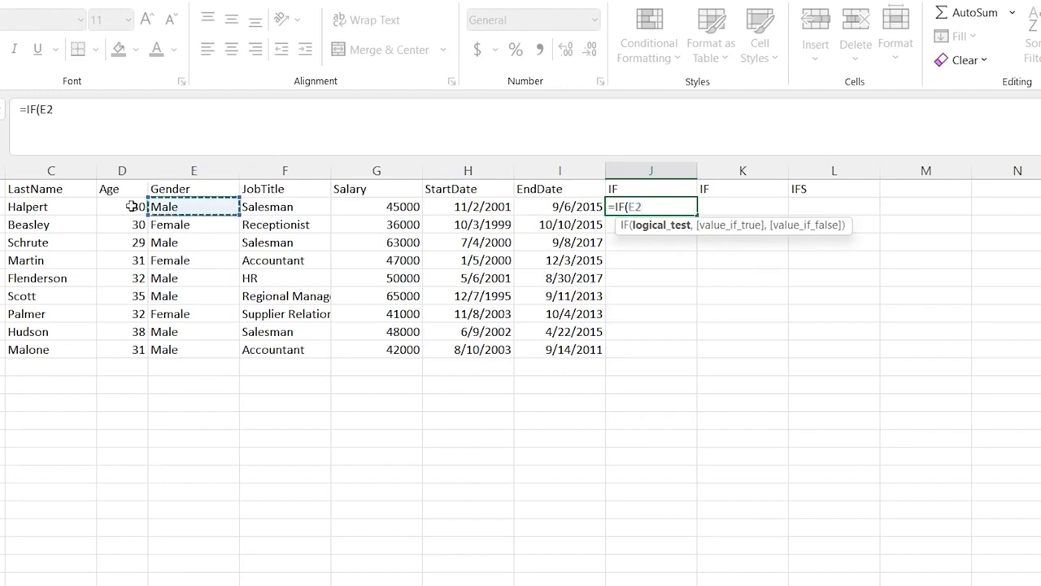
left_click_drag(132, 207, 128, 350)
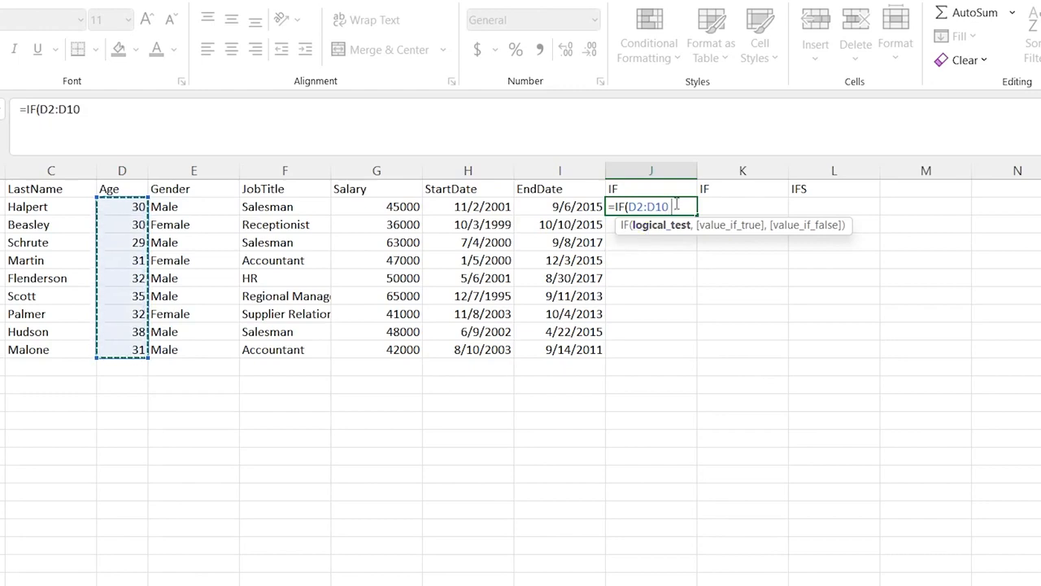
type(">")
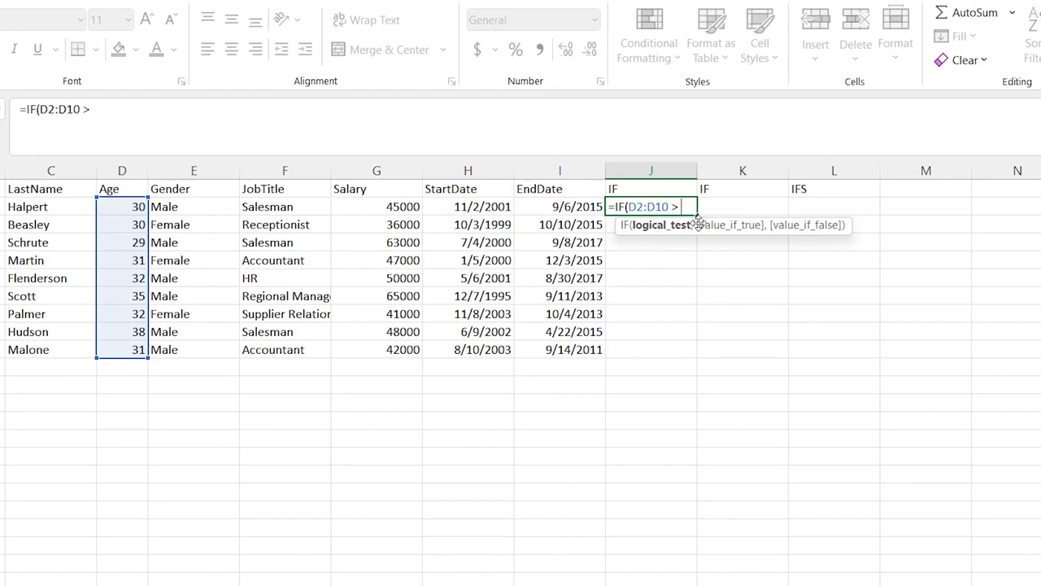
type(" 30,")
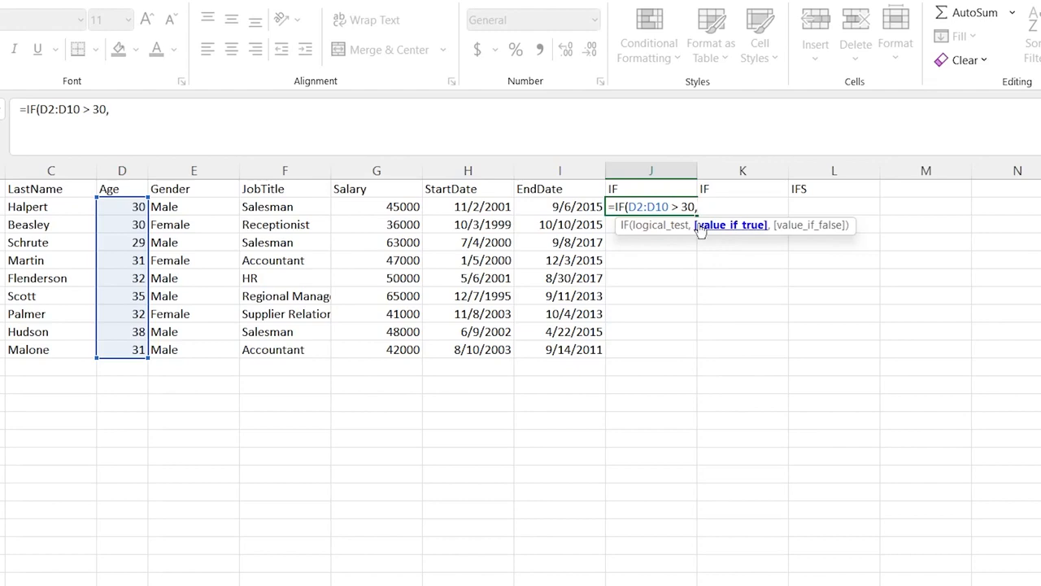
type(" \"Old\",")
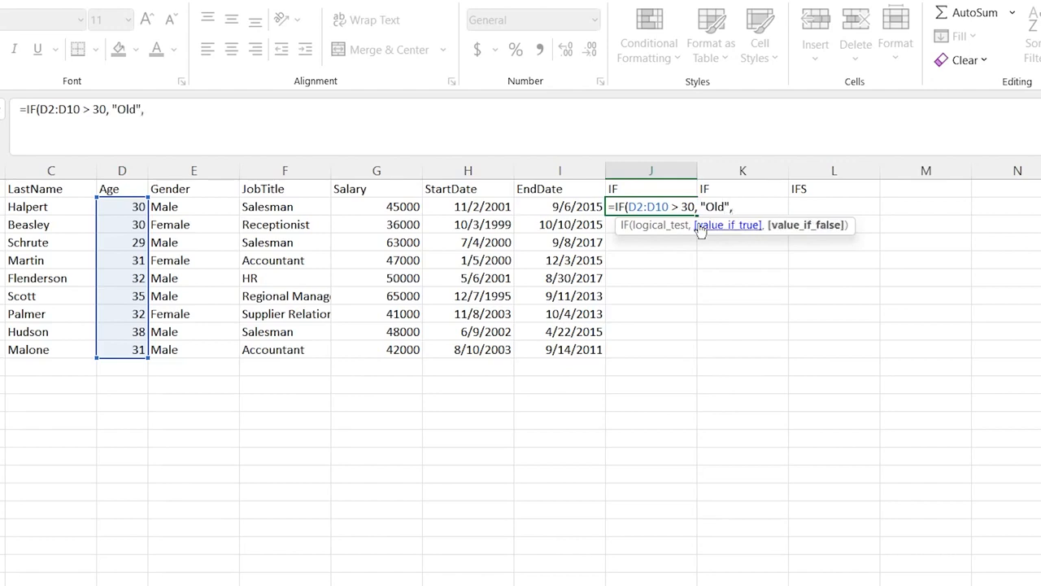
type("\"Young\"")
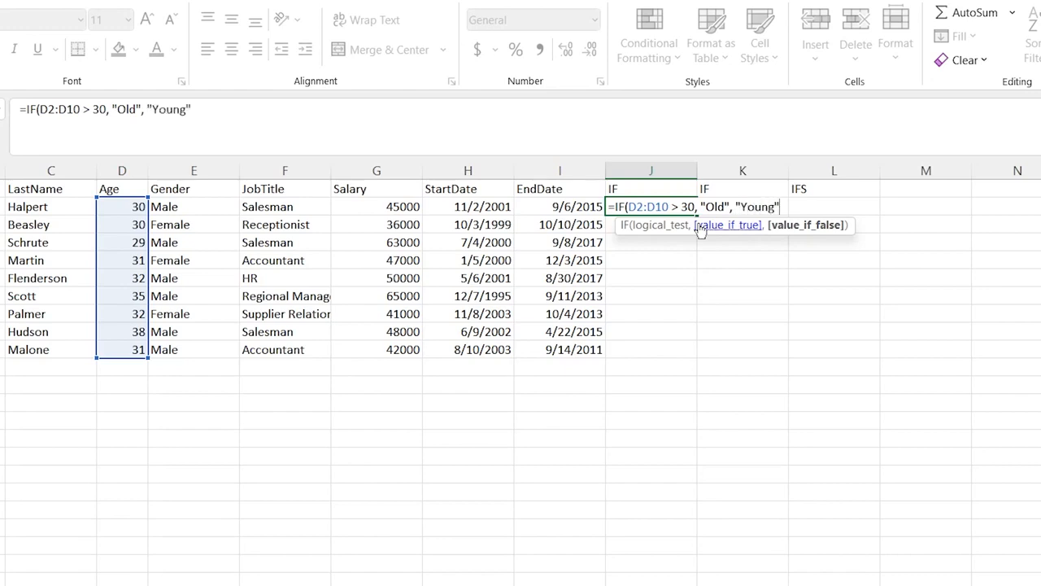
key("Return")
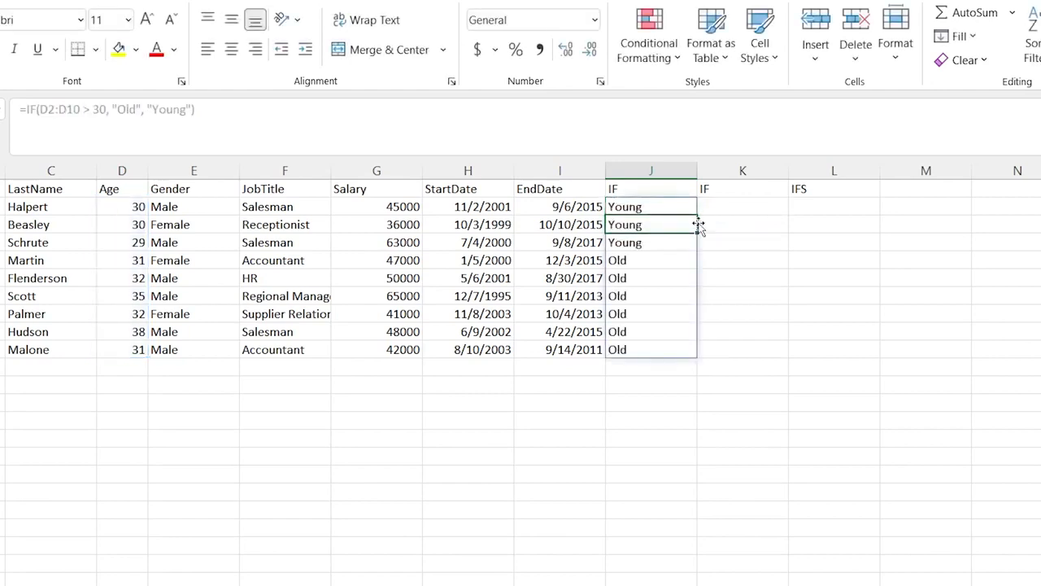
Compare the age labels in column J with the Age column and review the IF formula in J2
left_click(655, 399)
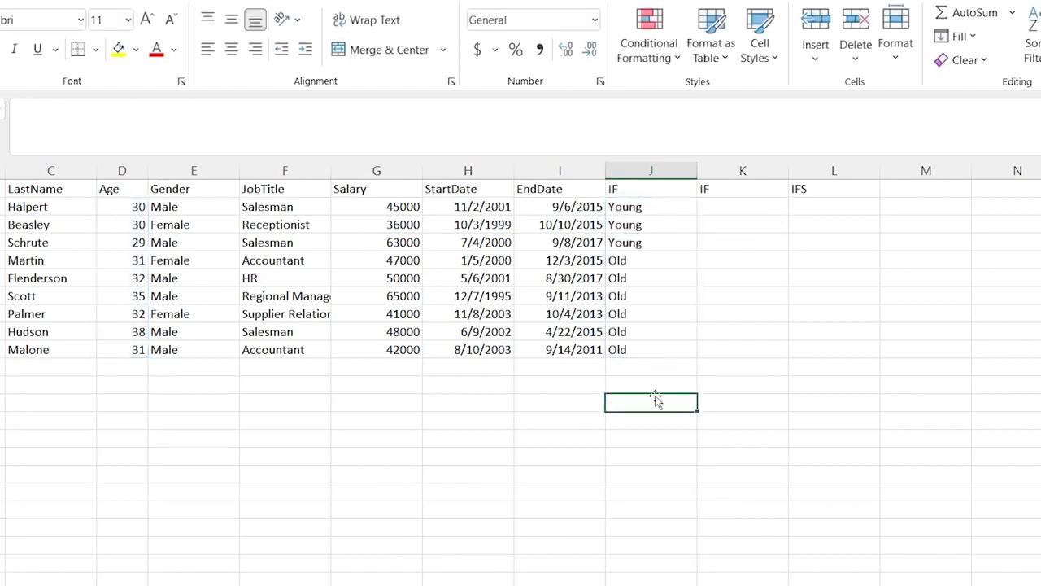
left_click(652, 207)
left_click_drag(652, 206, 653, 240)
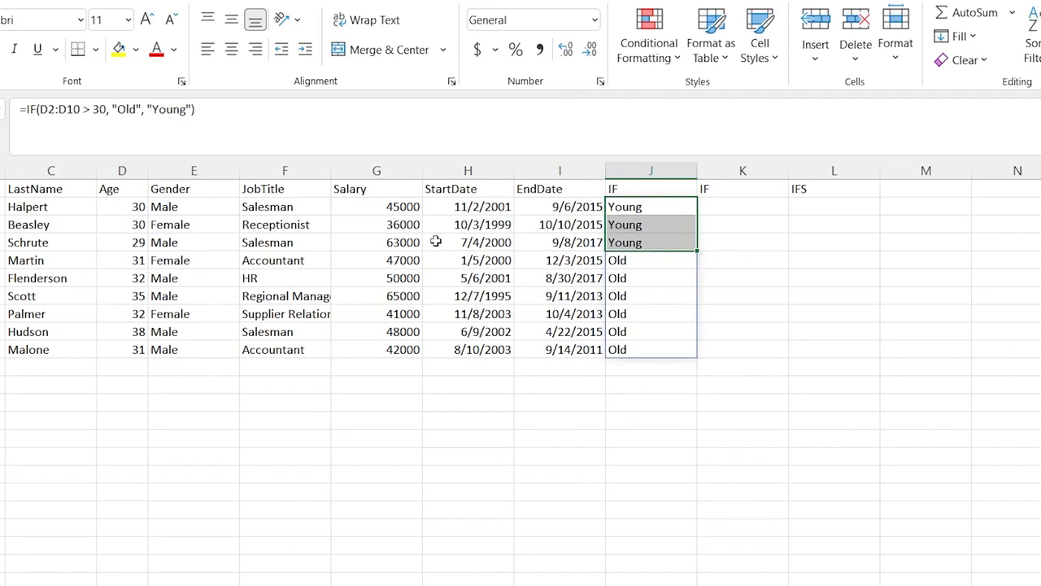
left_click_drag(116, 210, 117, 242)
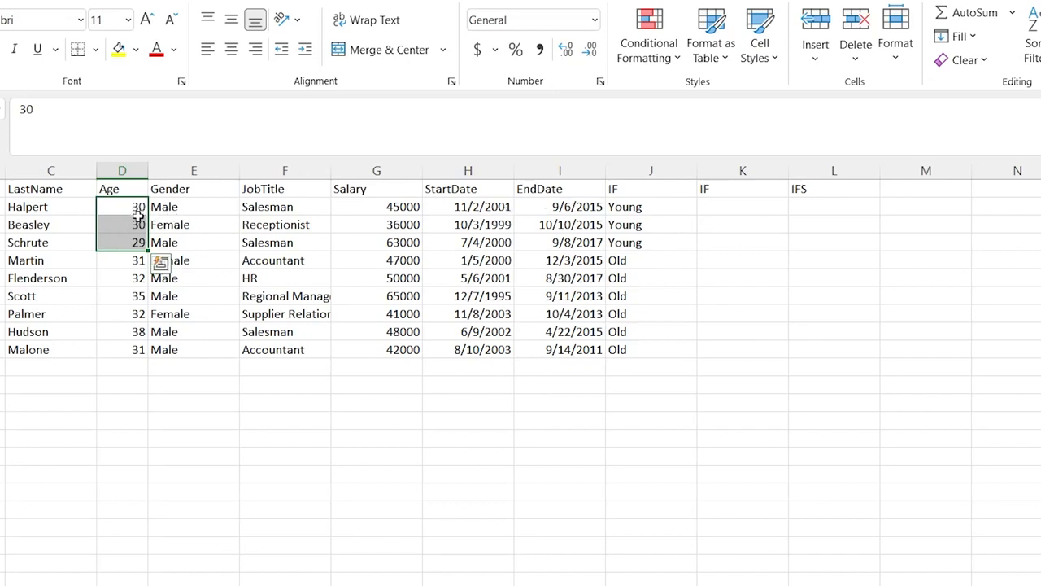
double_click(634, 210)
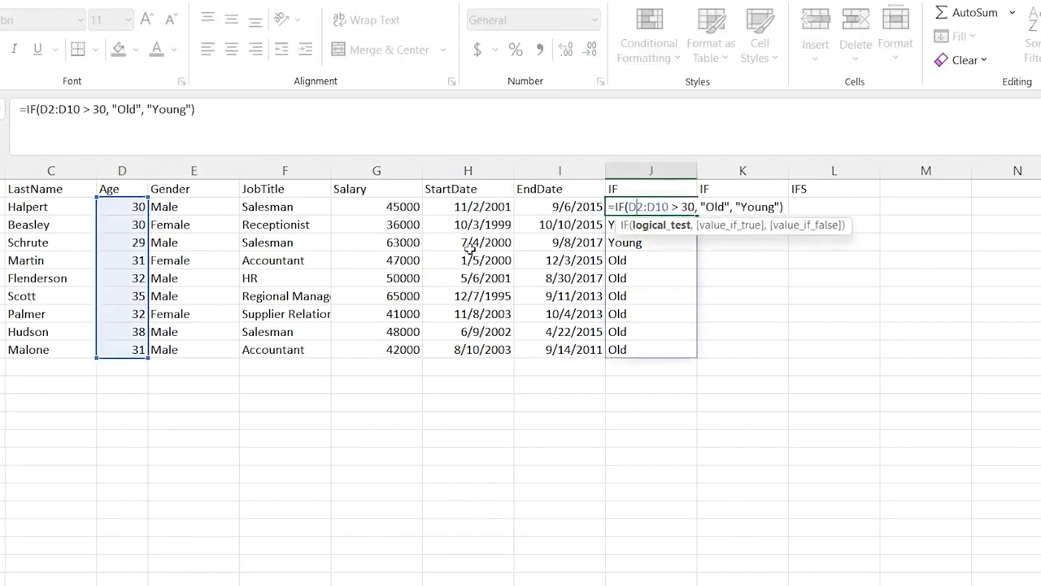
key("Return")
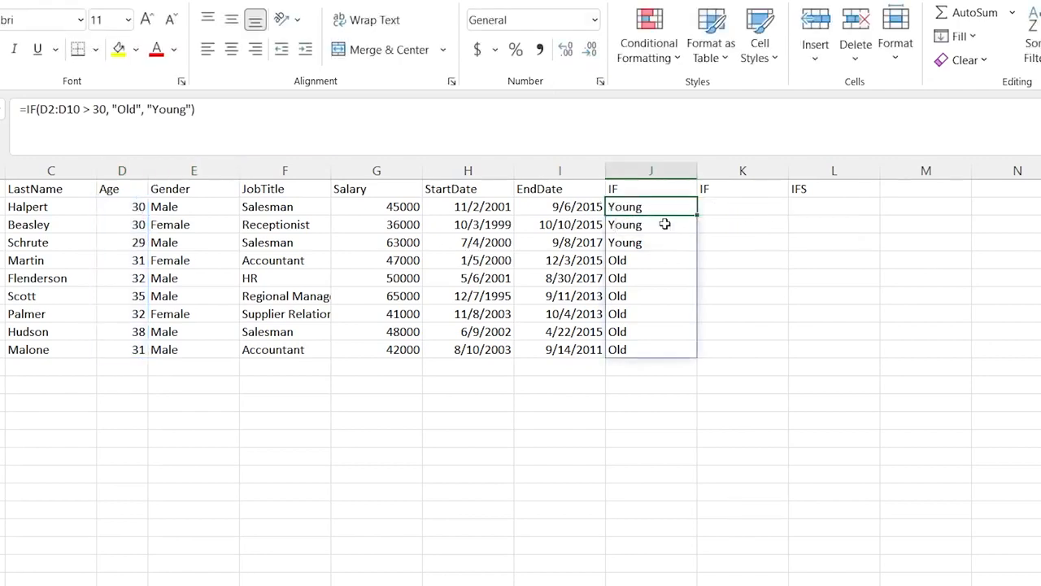
Delete the empty second IF column, column K, from the sheet
left_click(740, 207)
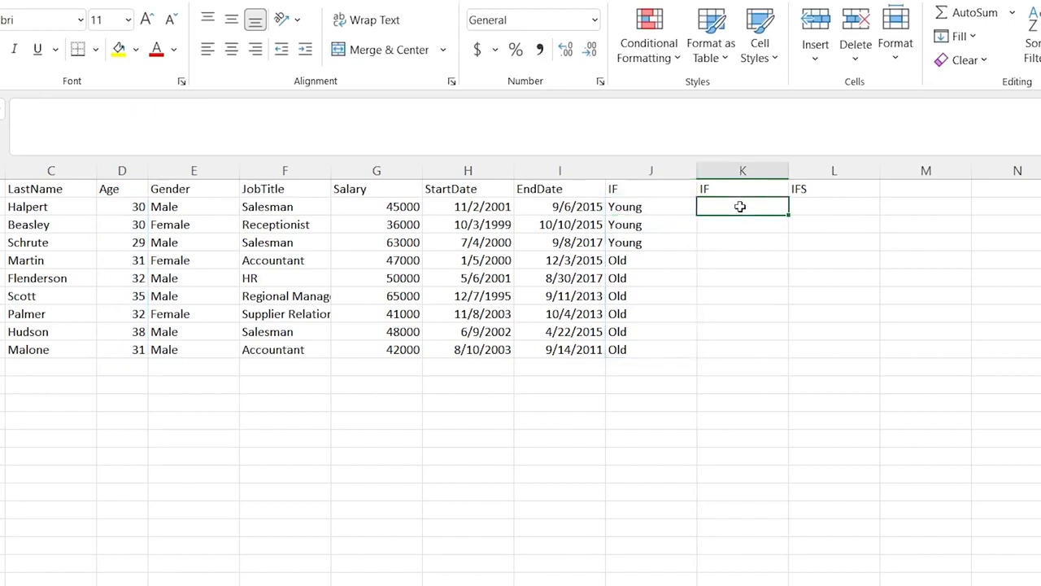
right_click(750, 171)
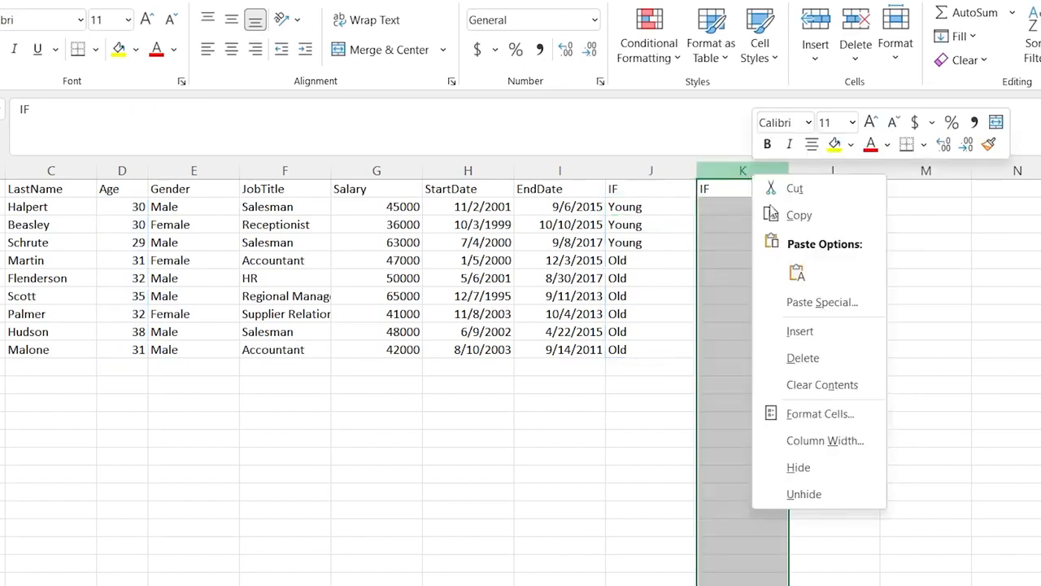
left_click(813, 358)
left_click(725, 203)
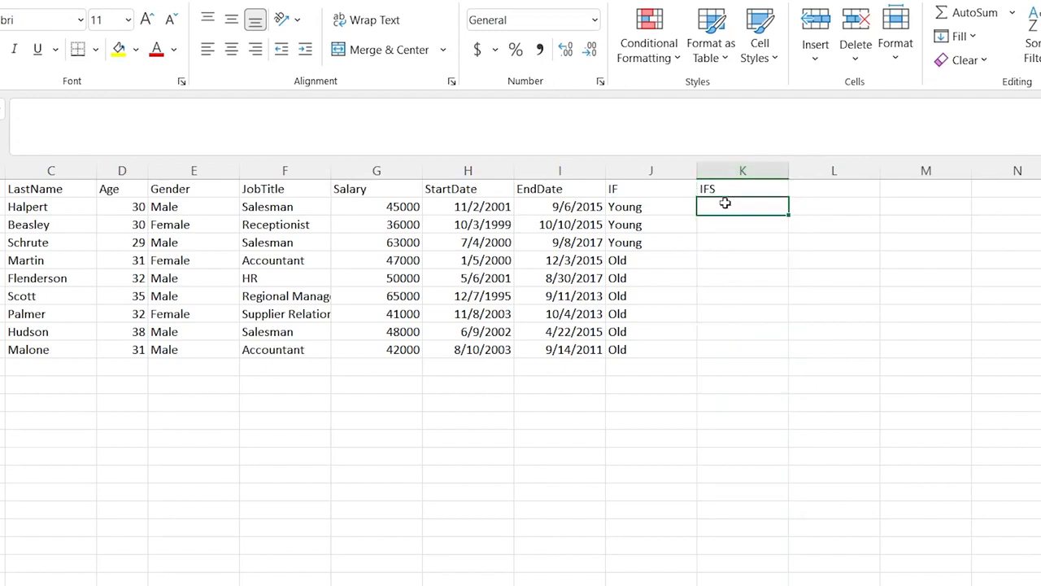
double_click(722, 207)
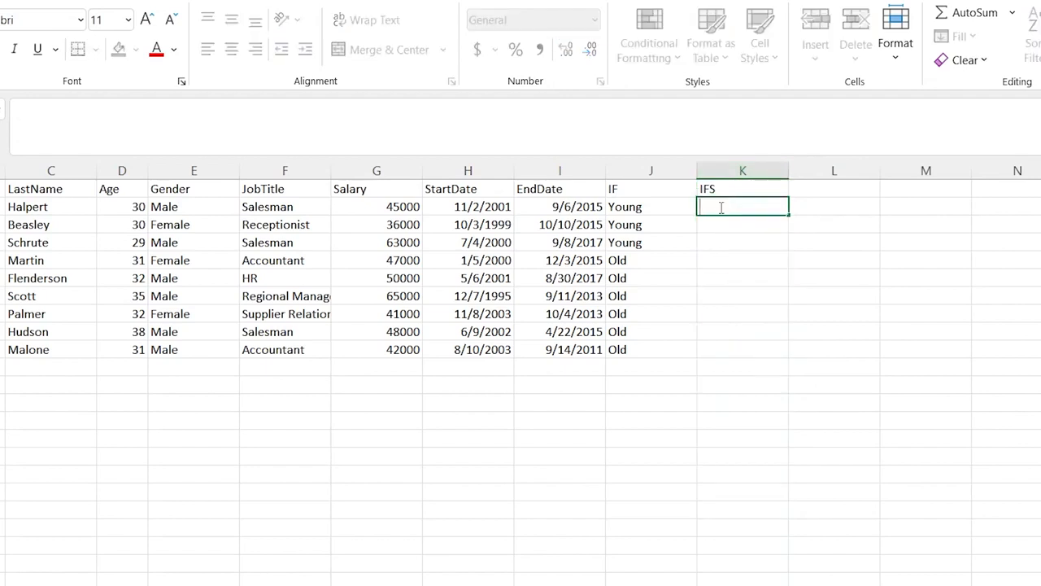
type("=IFS")
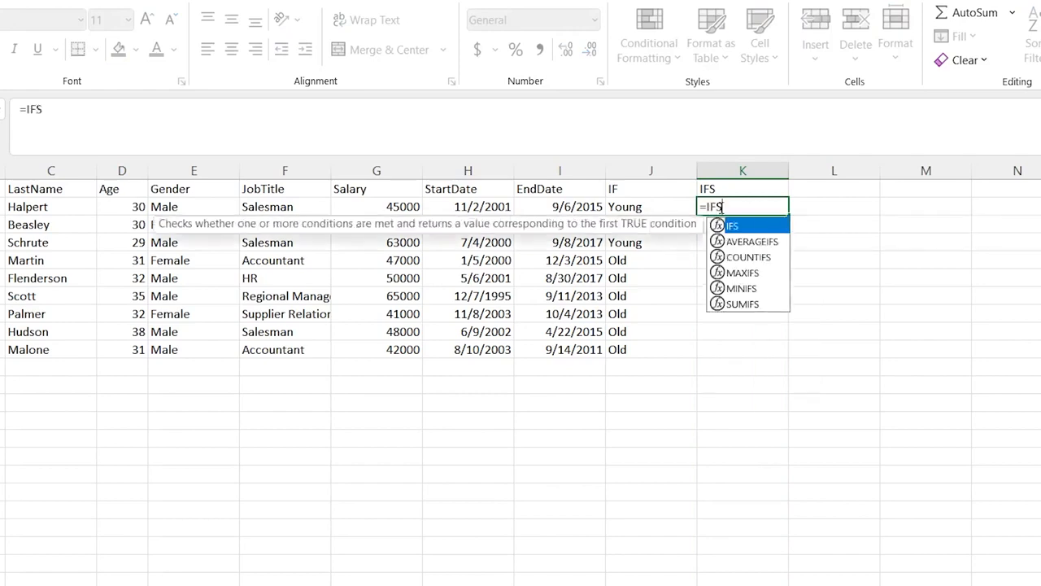
type("(")
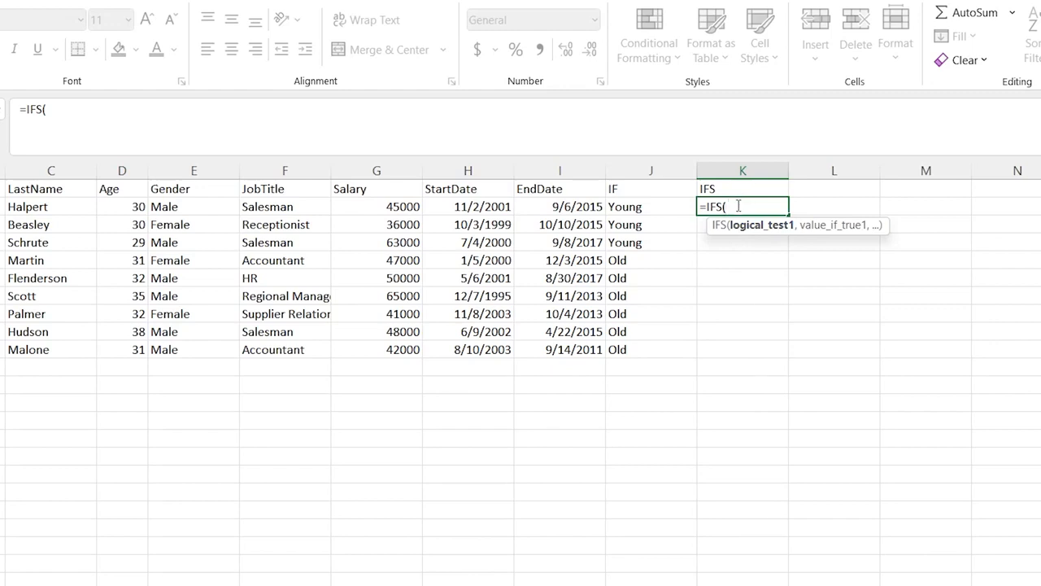
left_click(650, 203)
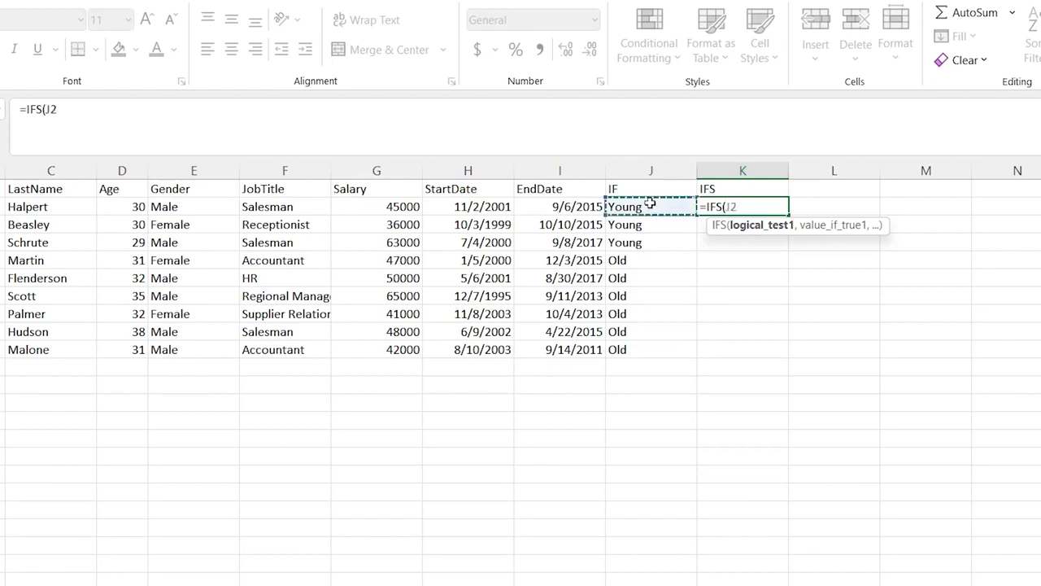
key("Escape")
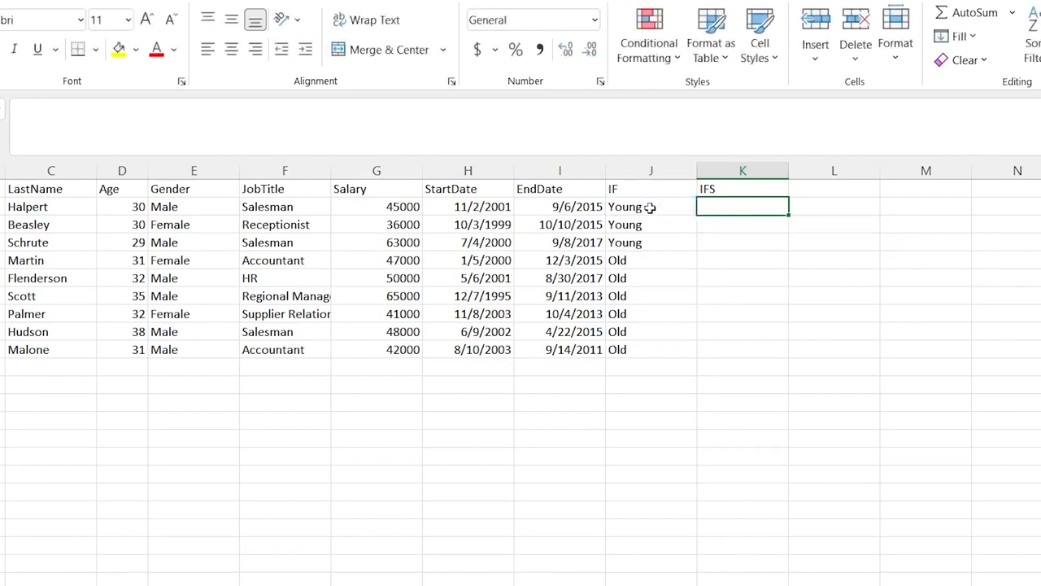
double_click(650, 205)
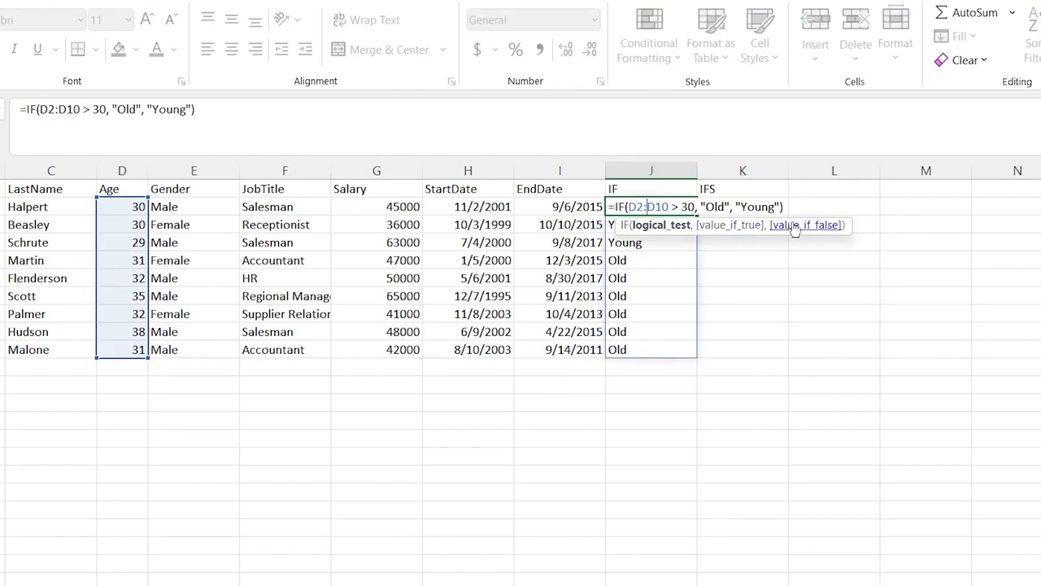
key("Escape")
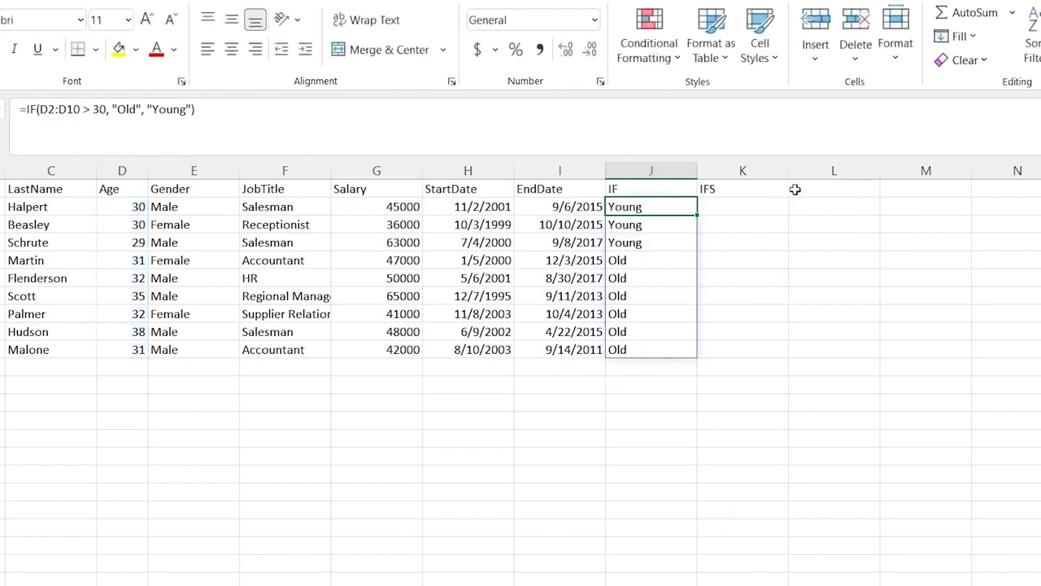
Start an IFS formula in K2 that tests F2:F10 = "Salesman" and returns "Sales"
double_click(742, 207)
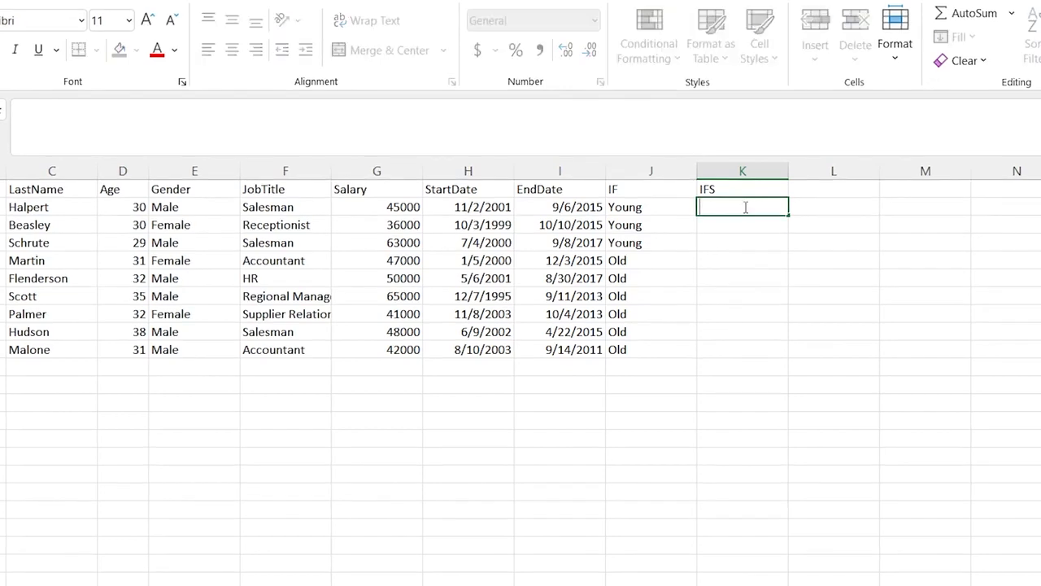
type("=IFS(")
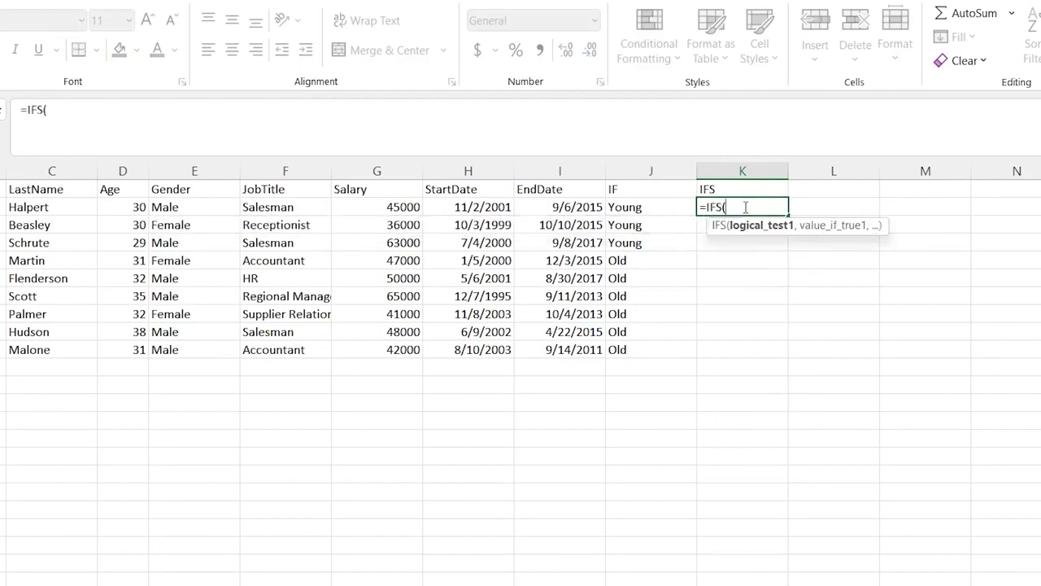
left_click(292, 208)
left_click(286, 349, "shift")
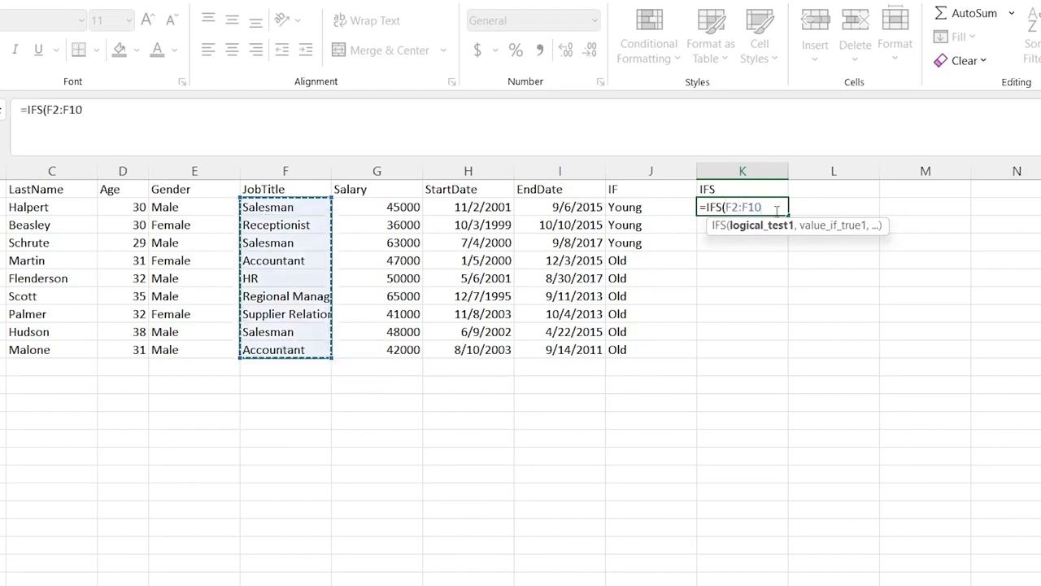
type("=")
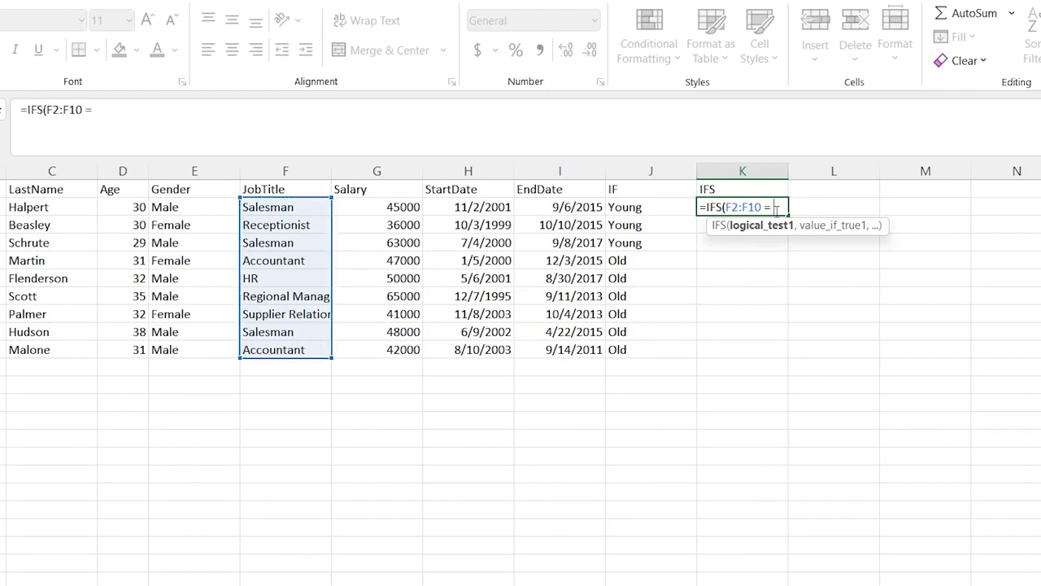
type(" \"Salesman")
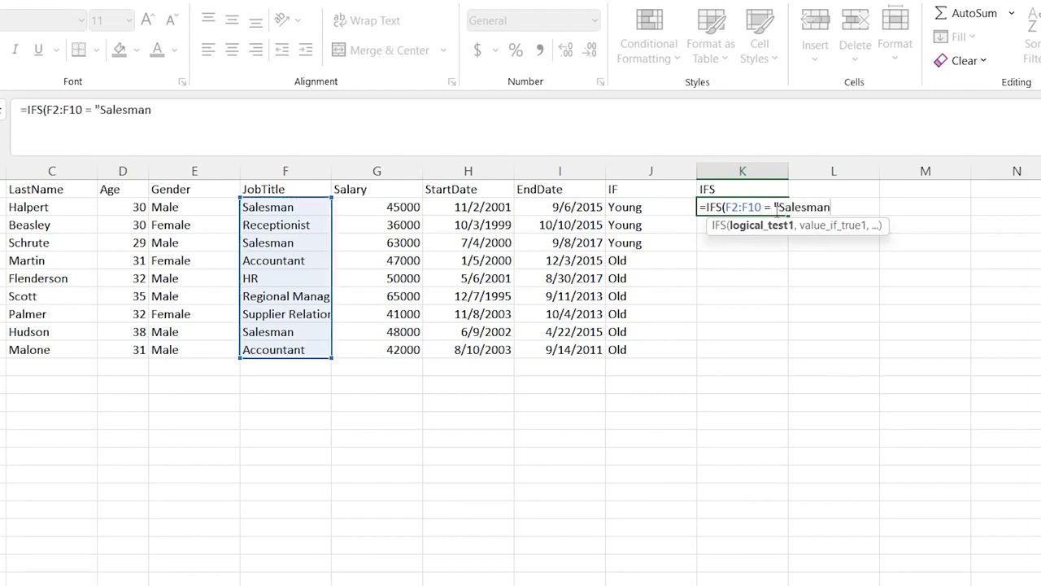
type("\", \"Sales")
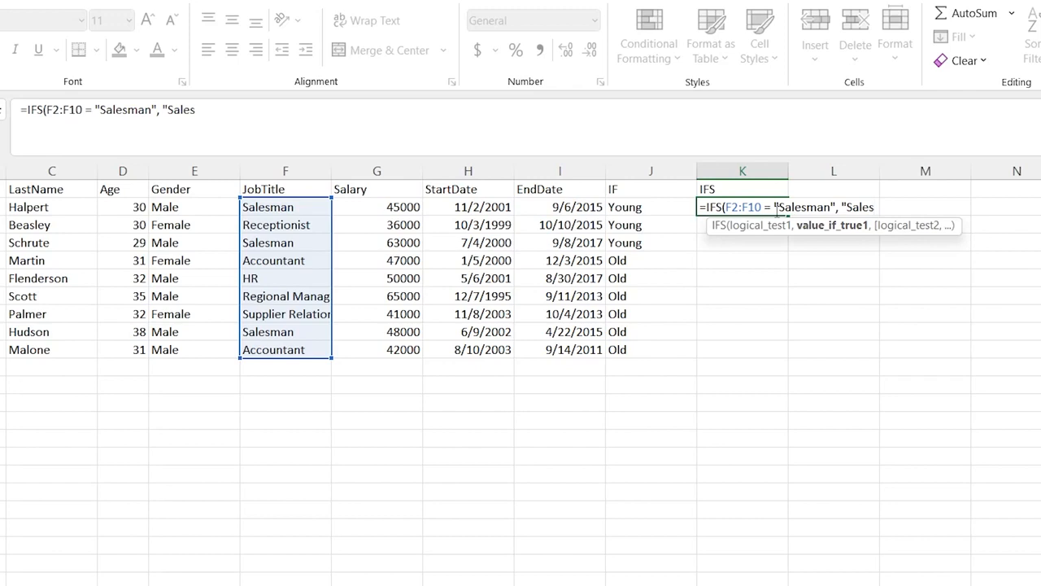
type("\"")
left_click_drag(727, 206, 837, 207)
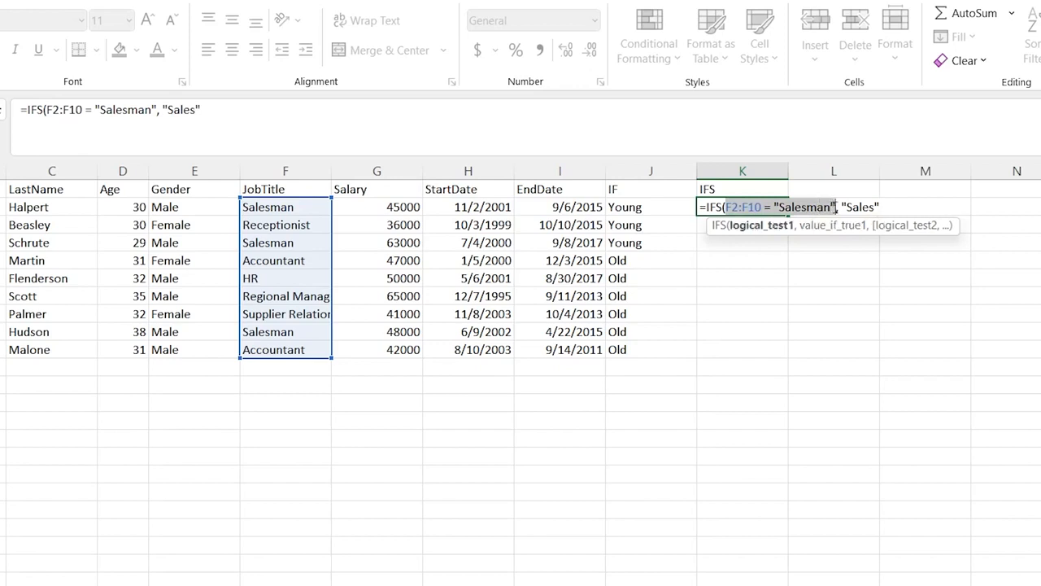
left_click(880, 207)
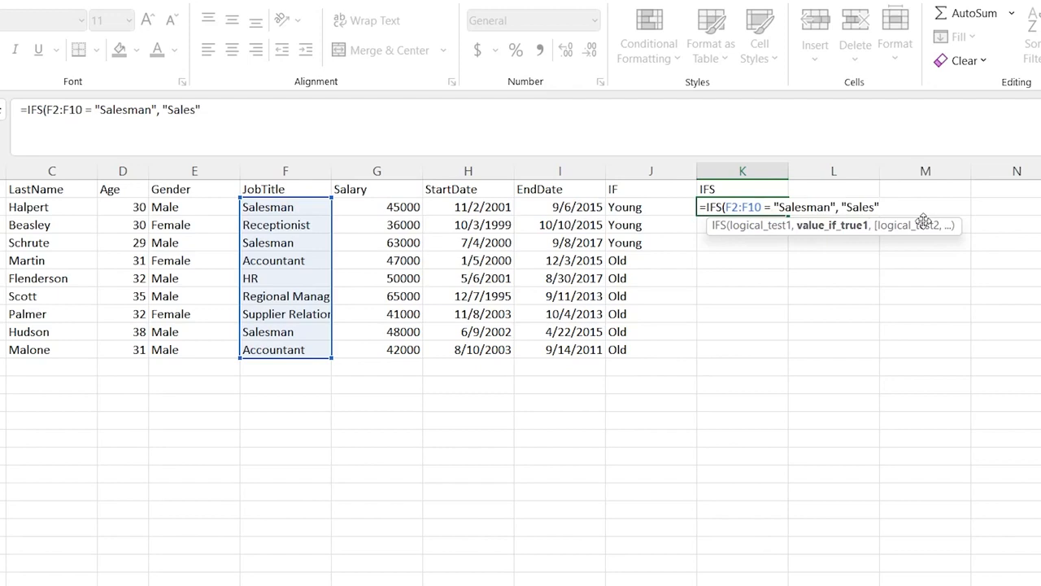
Add a second condition to the IFS formula that tests F2:F10 = "HR" and returns "Fire Immediately"
type(",")
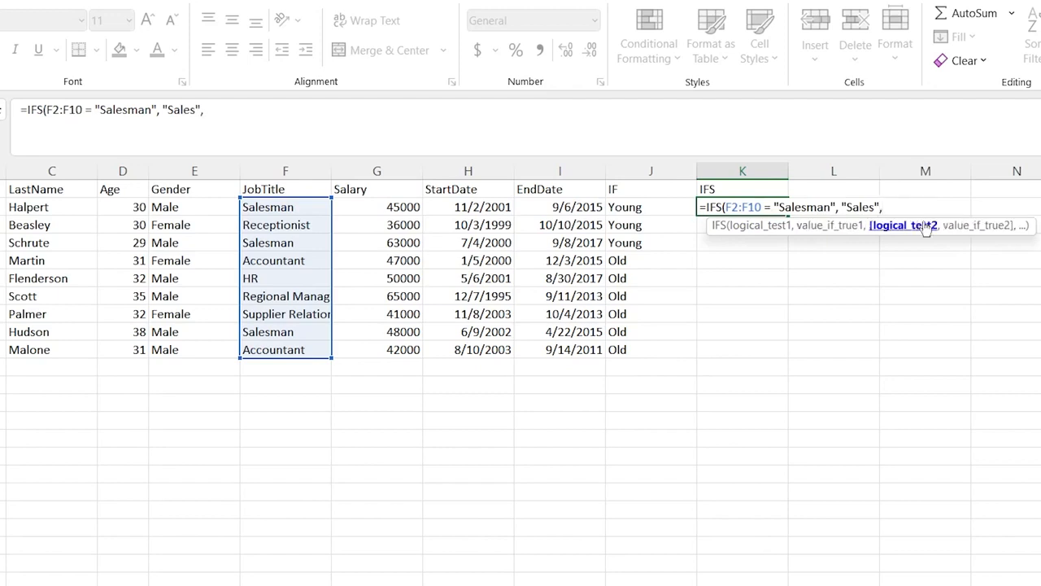
left_click(300, 208)
left_click_drag(299, 208, 298, 349)
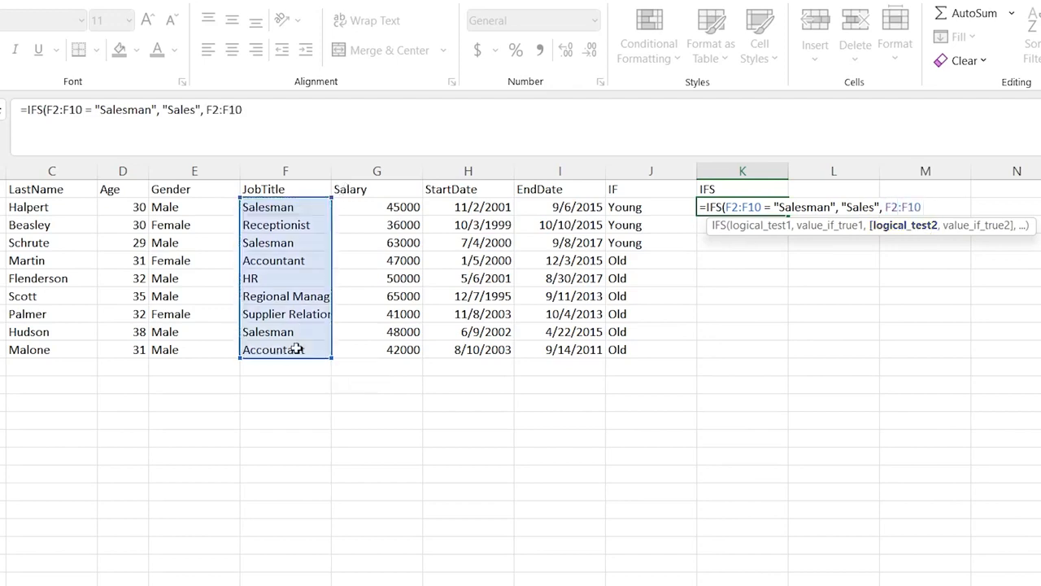
type("= \"HR\", \"")
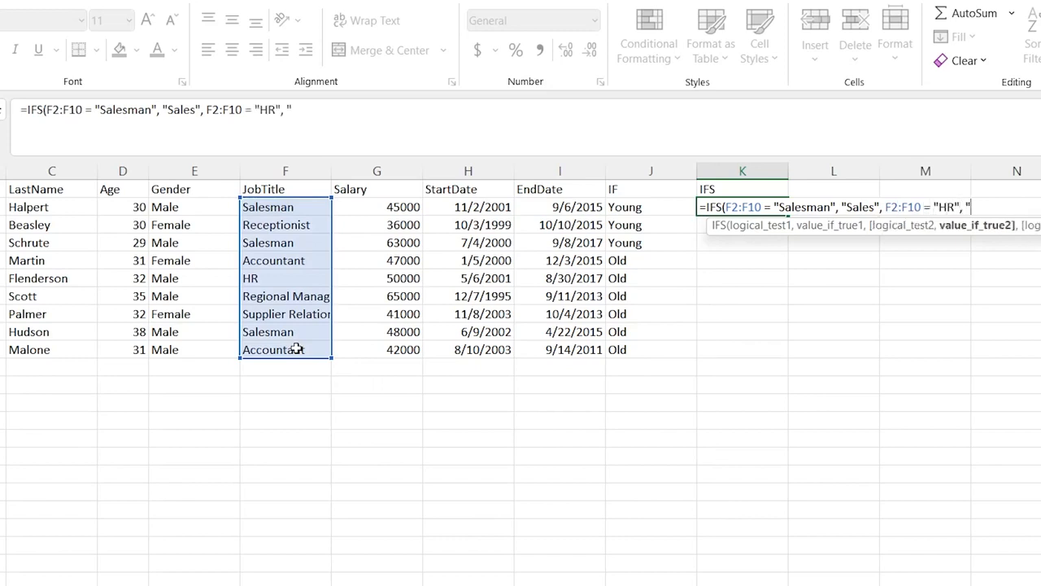
type("Fire Immediately\",")
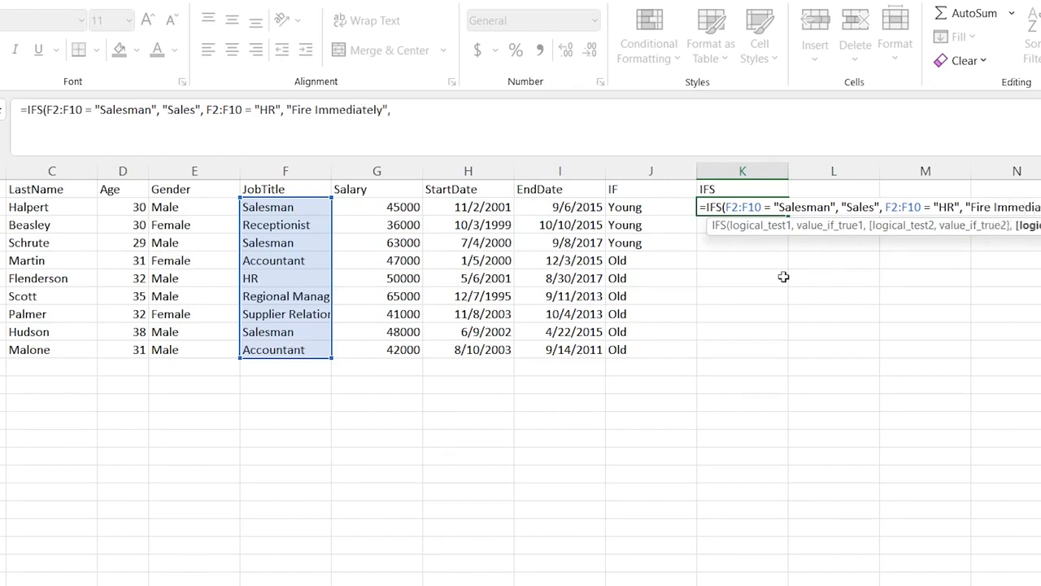
Complete the IFS formula with F2:F10 = "Regional Manager" returning "Give Christmas Bonus", and widen column K to fit the text
left_click_drag(286, 207, 300, 351)
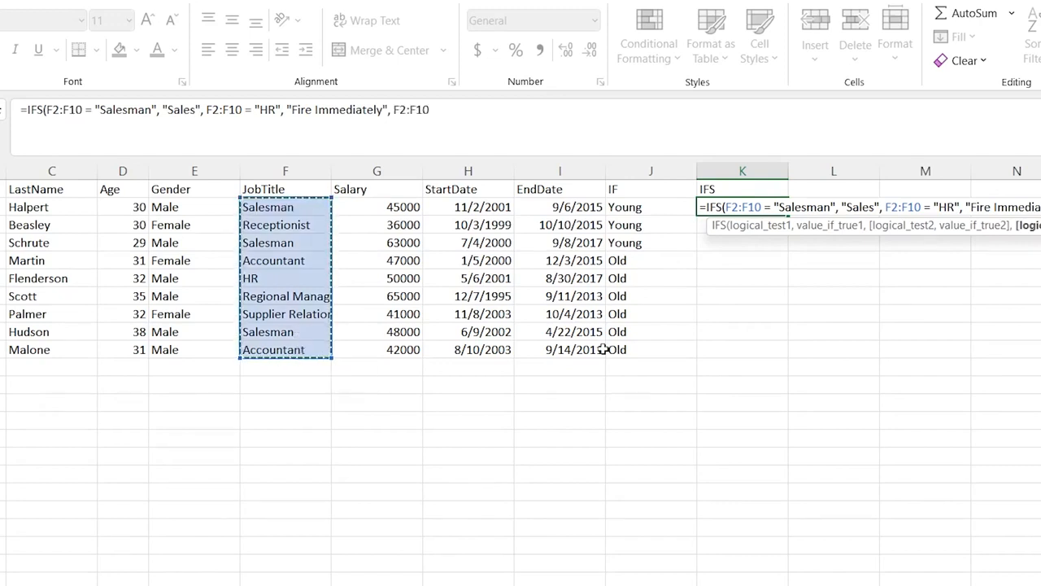
type("= \"Regon")
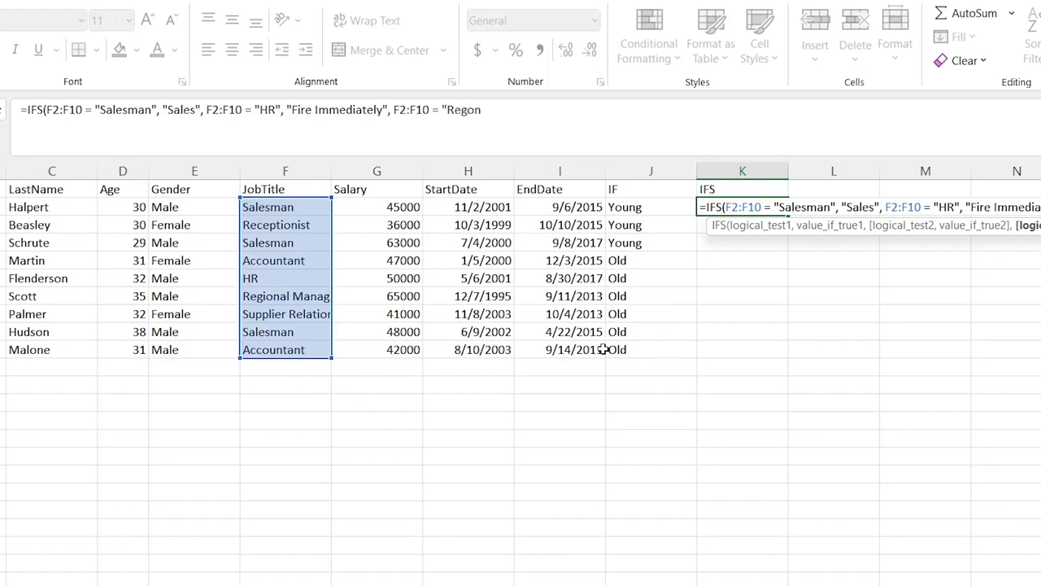
key("BackSpace")
key("BackSpace")
type("ional Manager\"")
type(",")
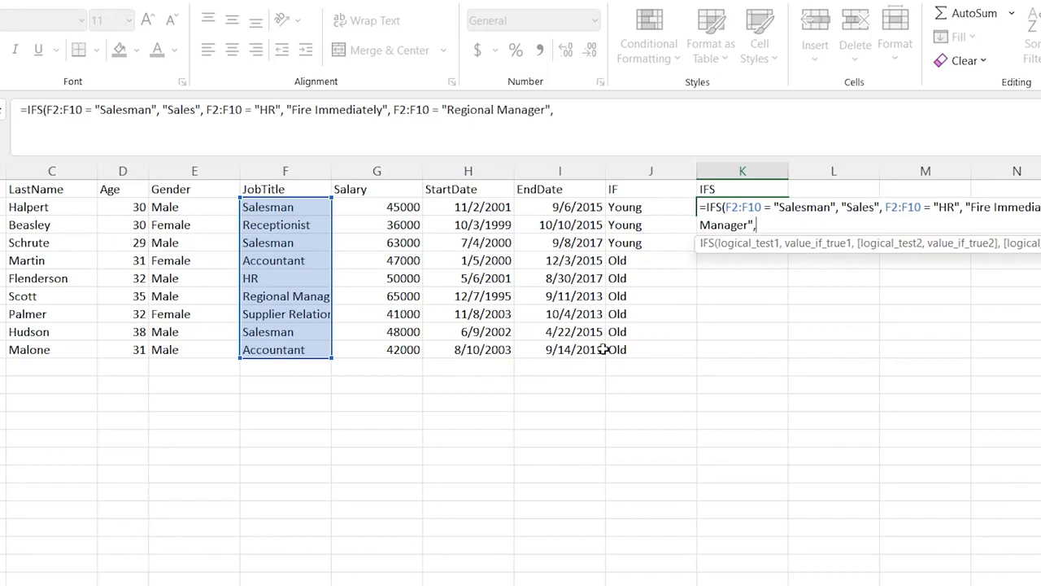
type(" \"Give Christmas Bonus\"")
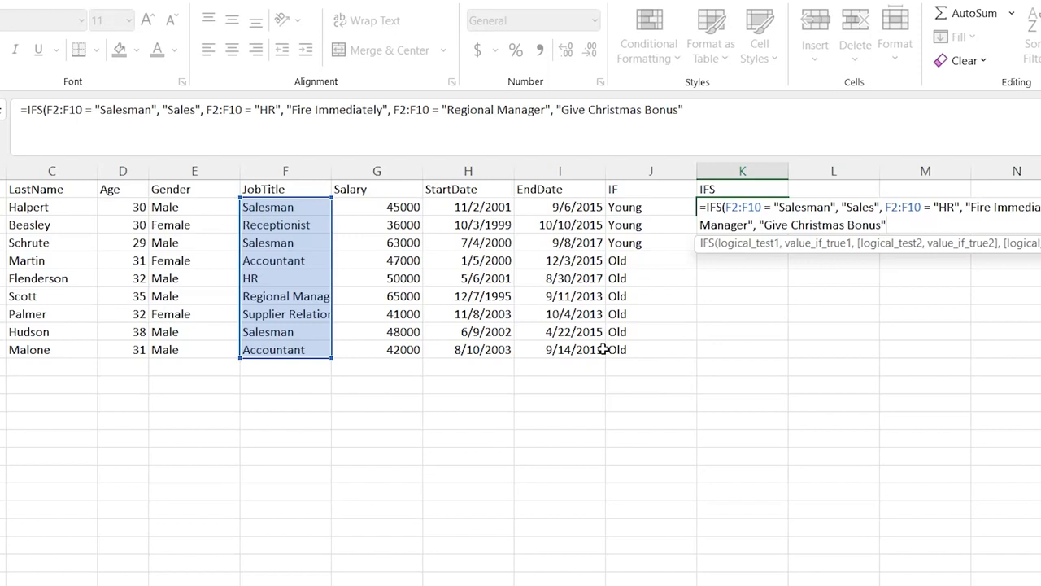
type(")")
key("Return")
left_click(851, 281)
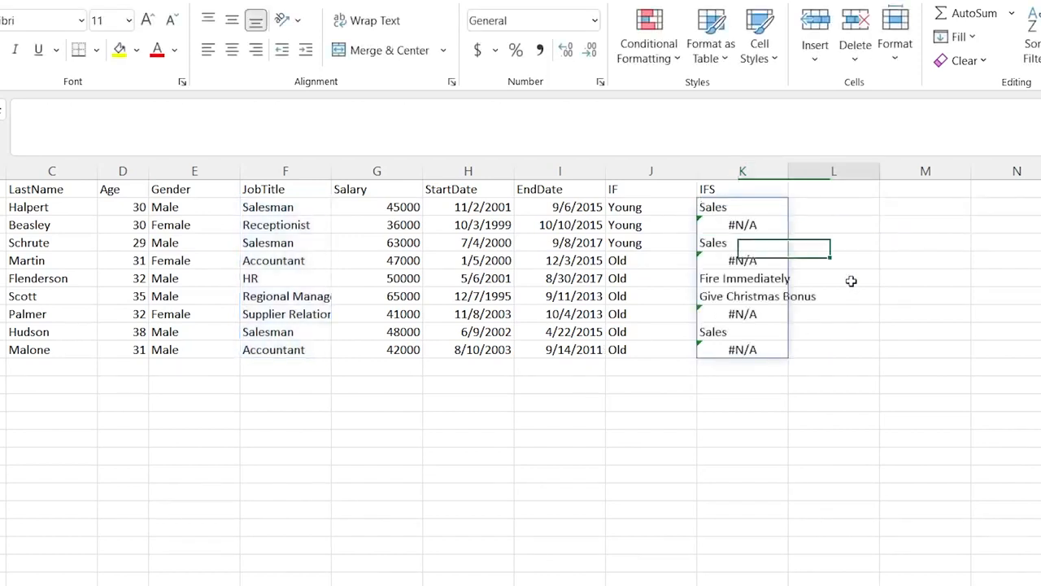
left_click_drag(793, 172, 823, 174)
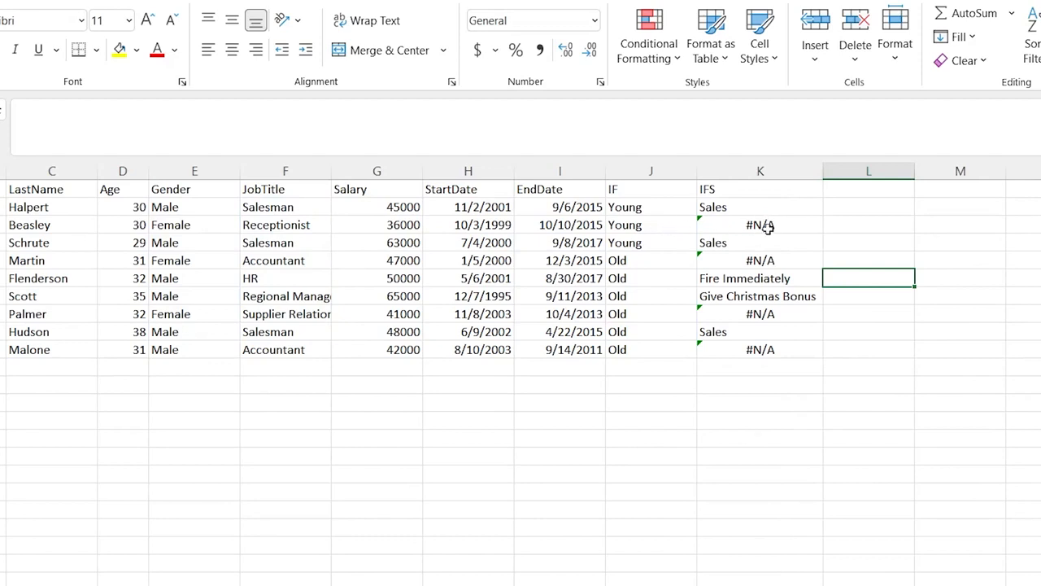
Compare the IF formula in J2 with the IFS results in column K and check the unmatched job titles
left_click(647, 225)
key("BackSpace")
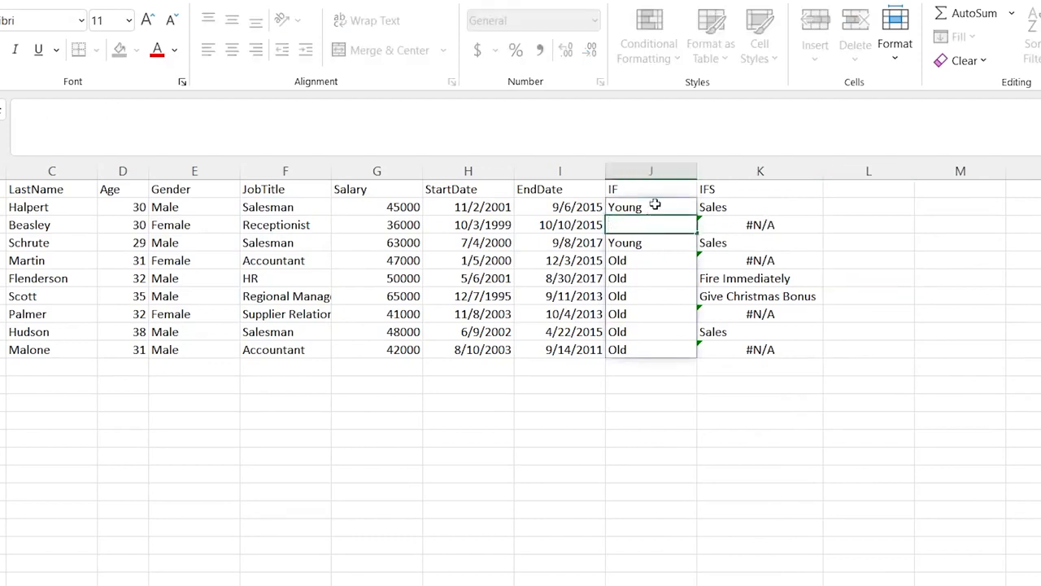
double_click(656, 206)
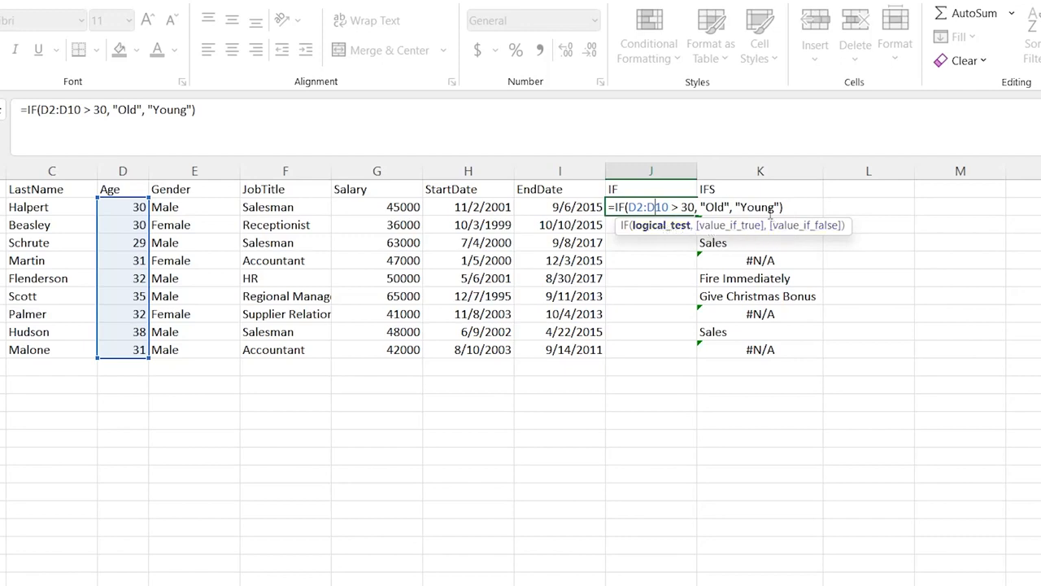
left_click(870, 200)
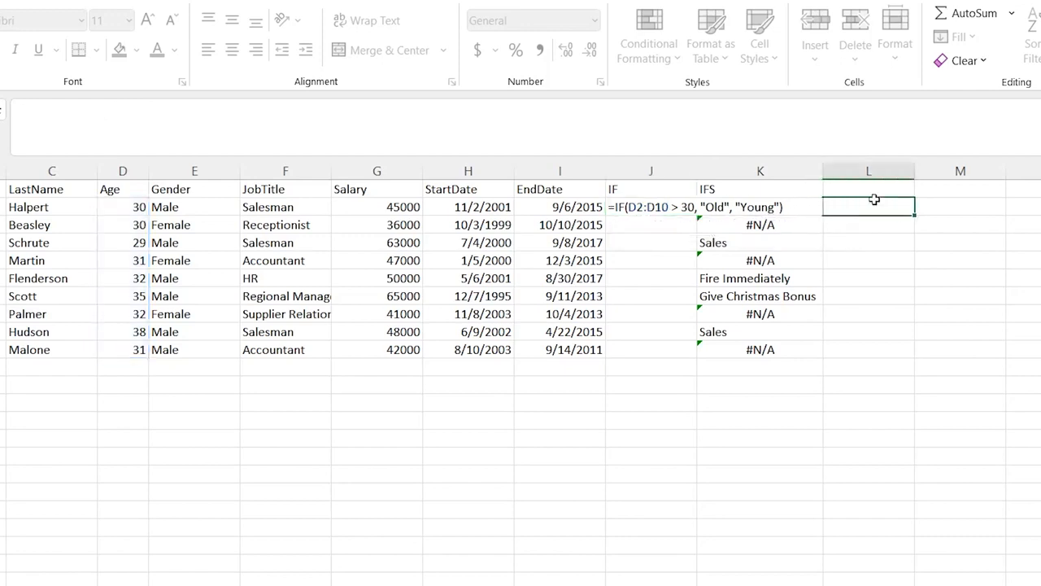
left_click(771, 224)
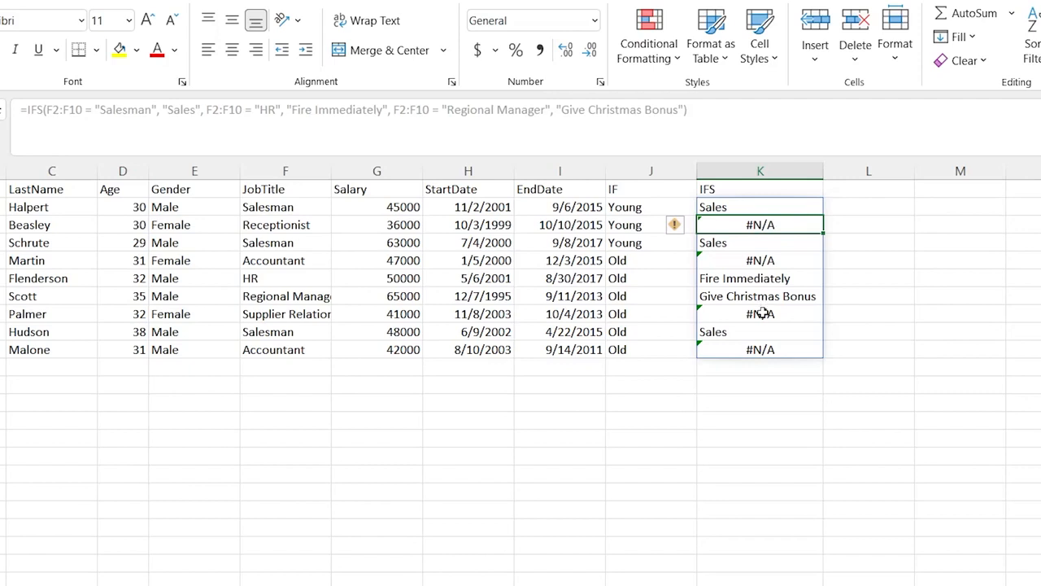
left_click_drag(761, 313, 319, 328)
left_click(576, 379)
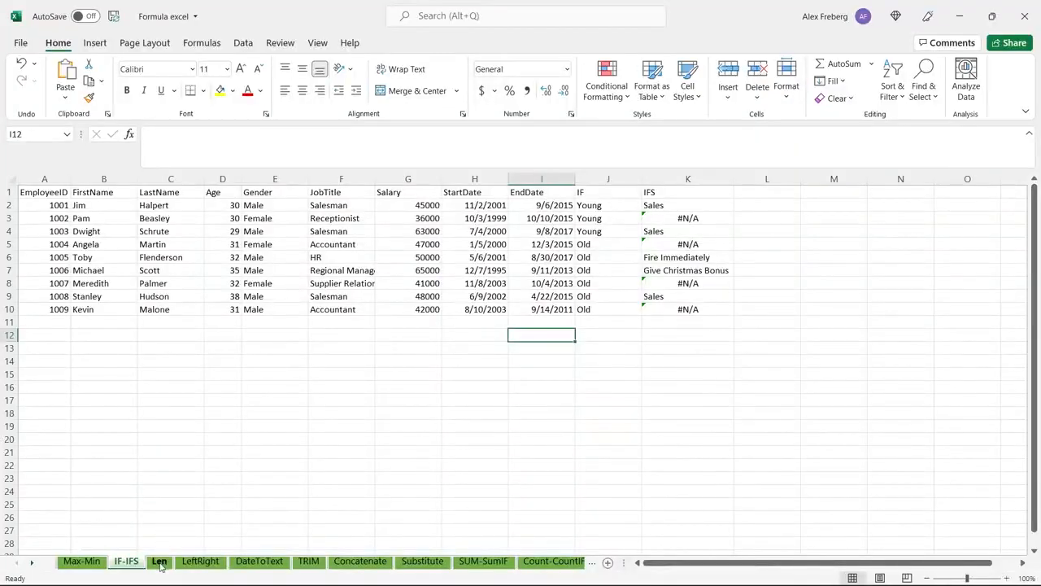
Switch to the Len sheet, auto-fit the EmployeeID column and read the note in L1
left_click(159, 562)
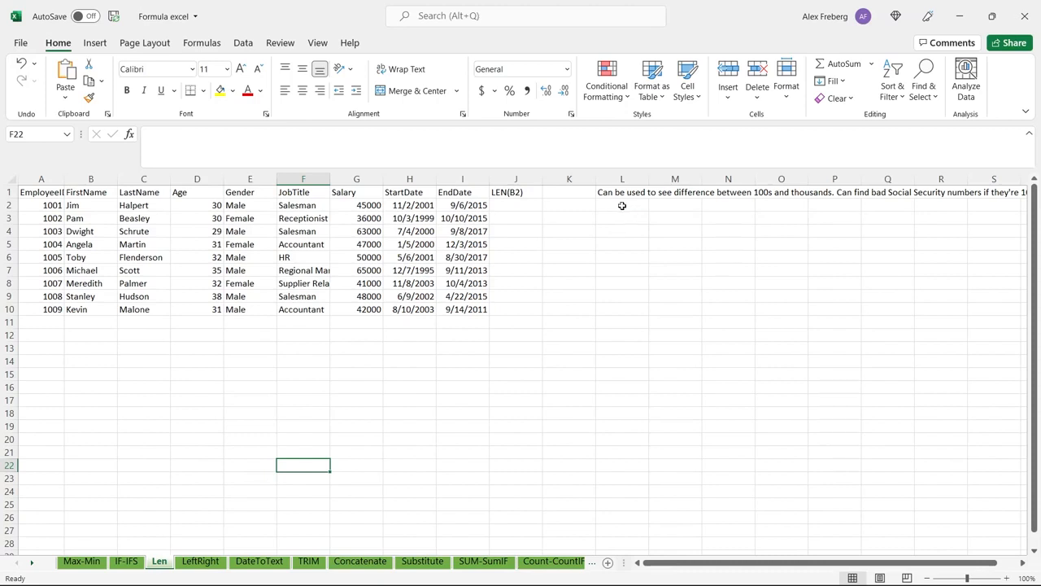
double_click(64, 178)
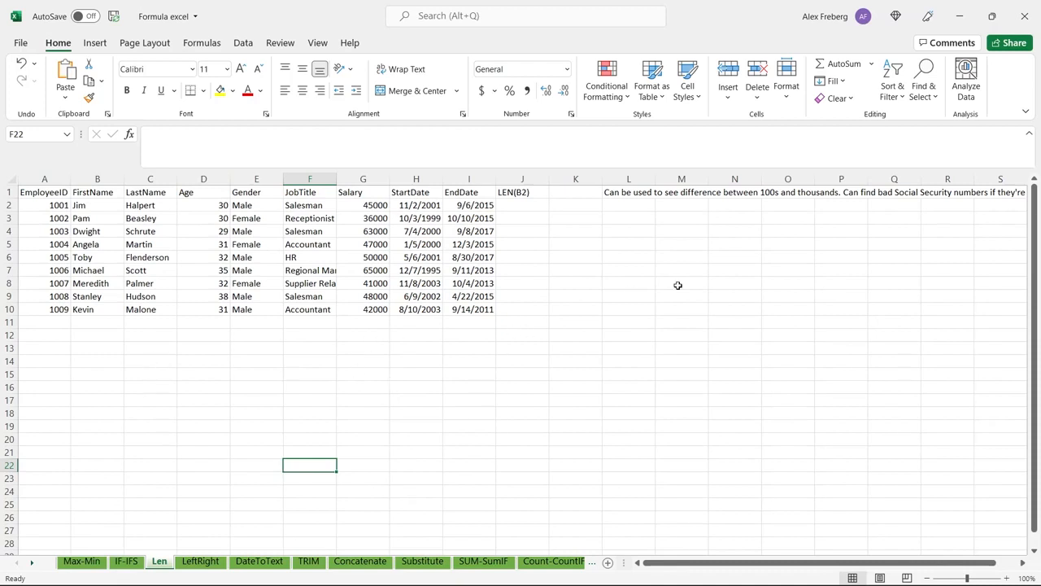
left_click(627, 192)
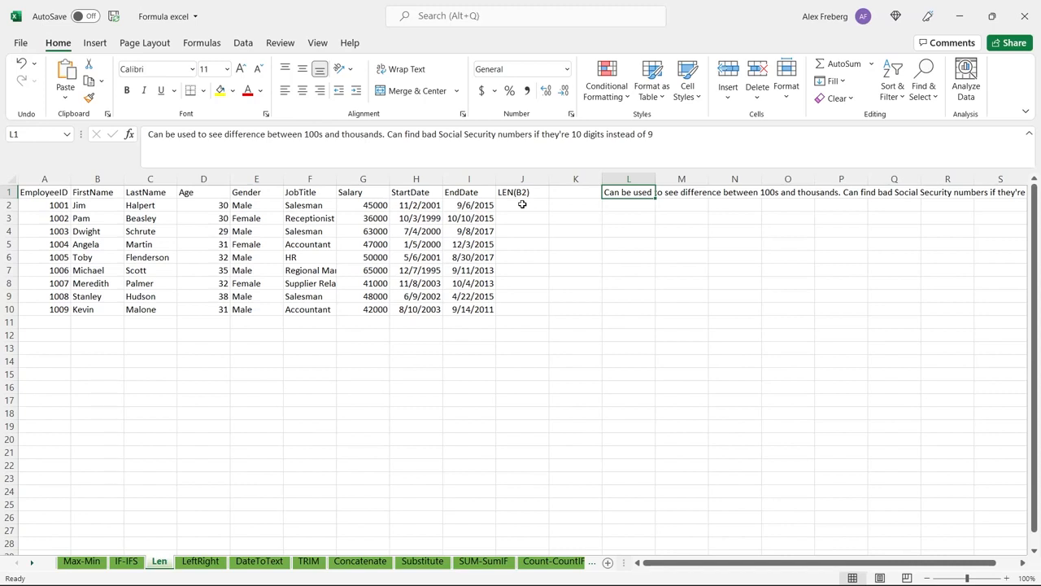
type("=")
key("Tab")
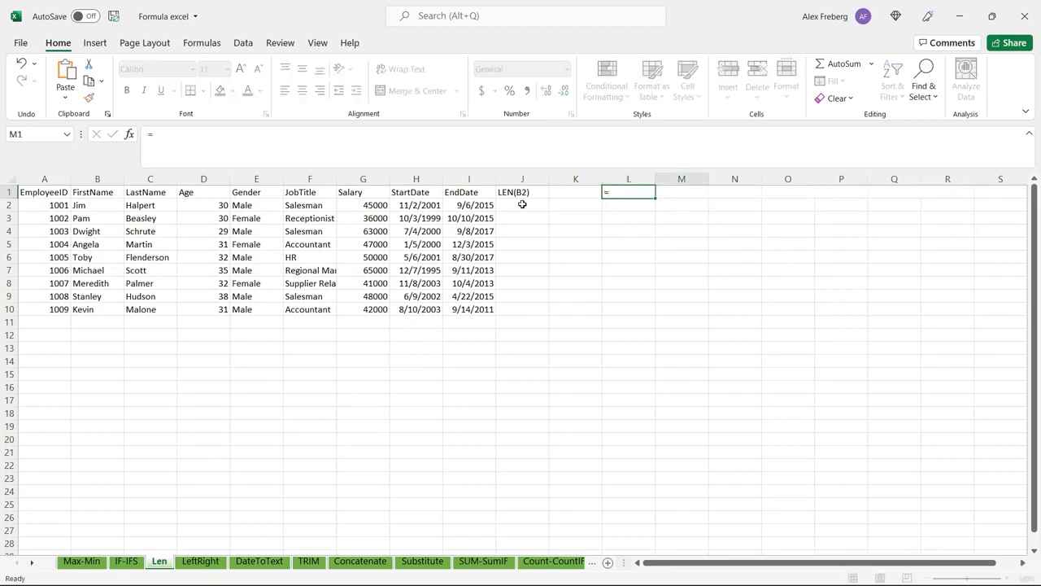
key("ctrl+z")
Enter =LEN(C2:C10) in J2 to count the characters of each last name, and select the formula cell
left_click(521, 206)
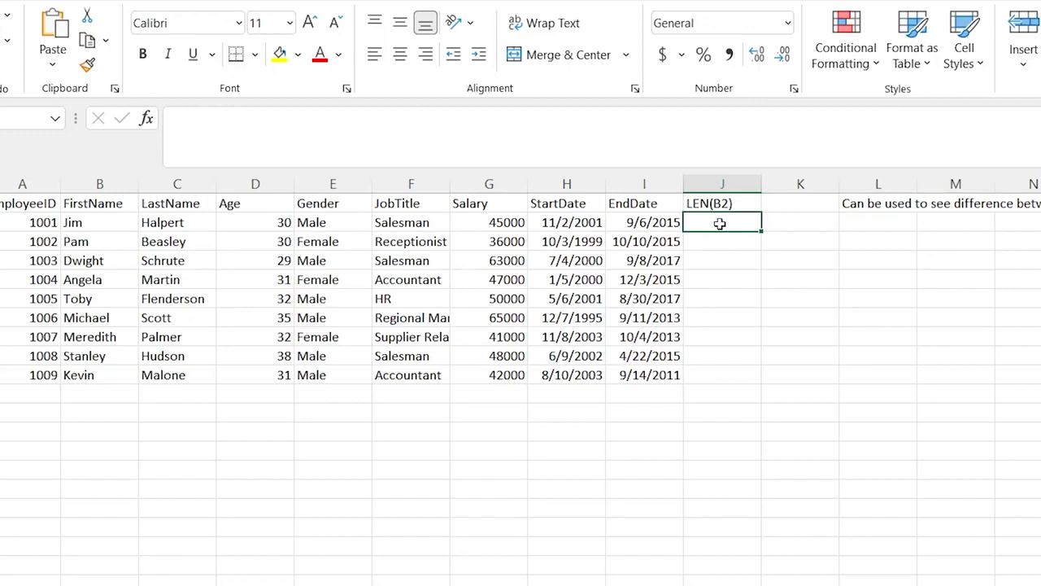
type("=LEN")
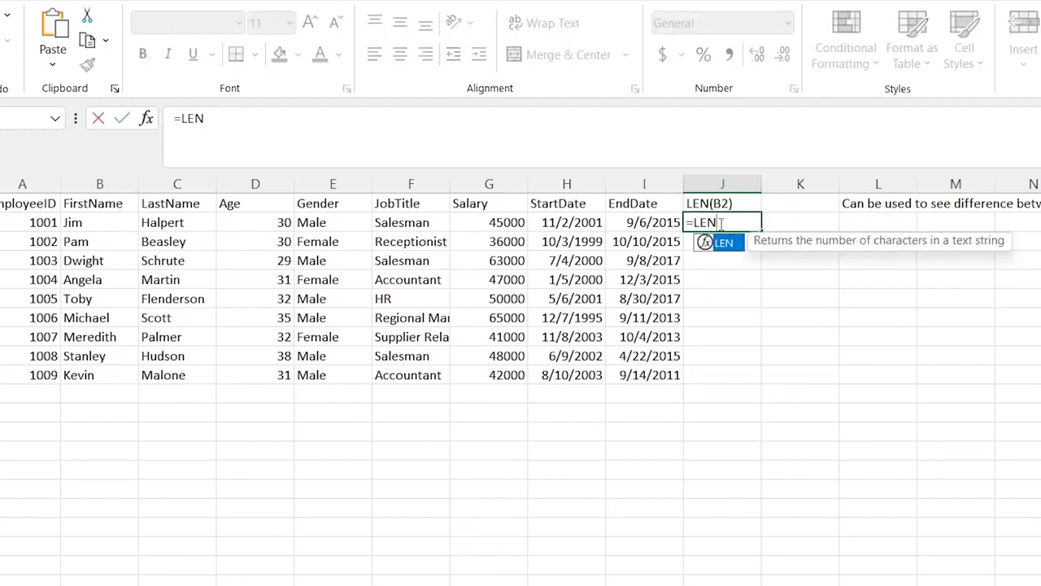
type("(")
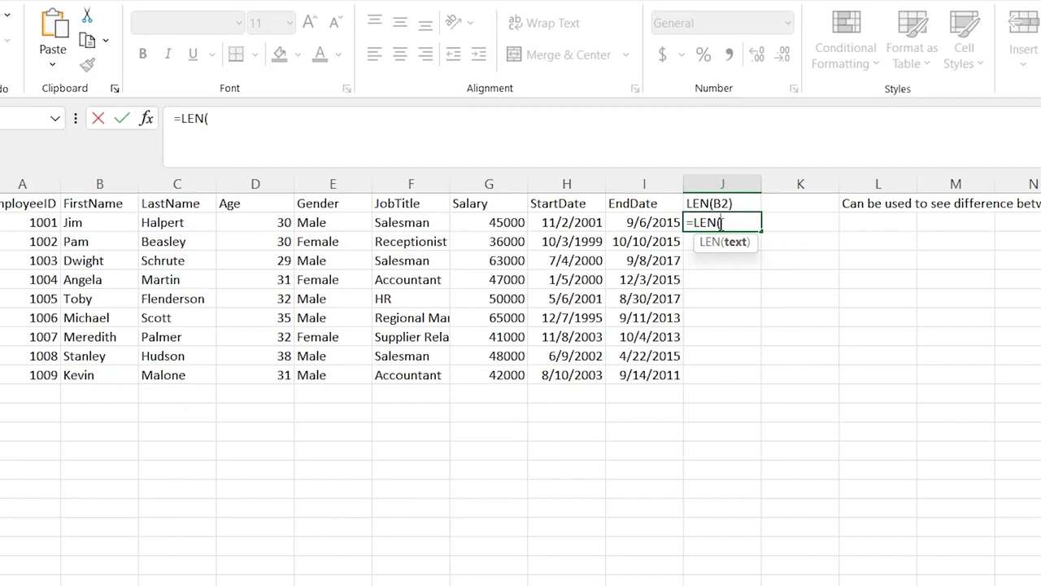
key("BackSpace")
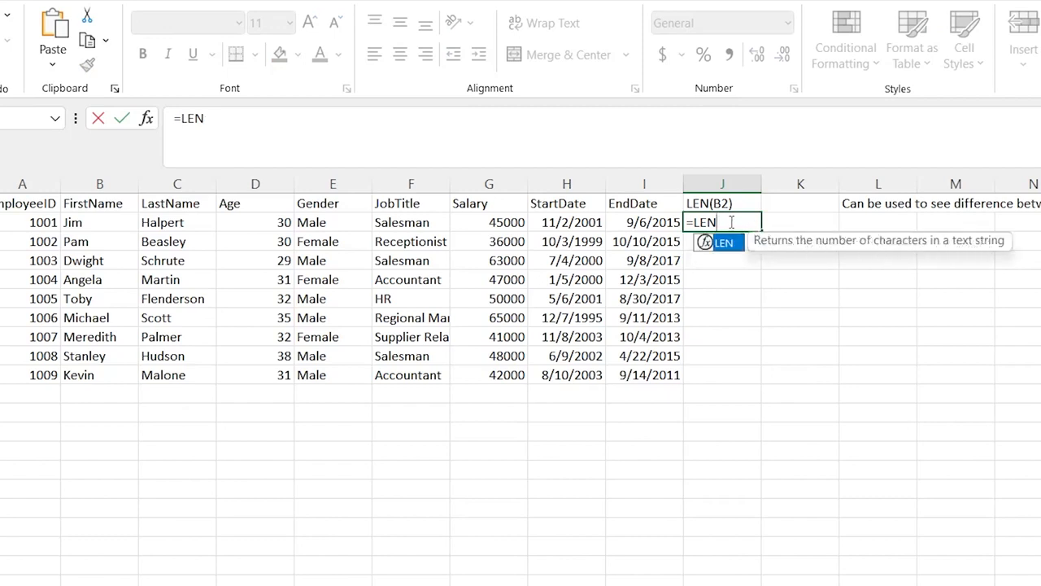
type("(")
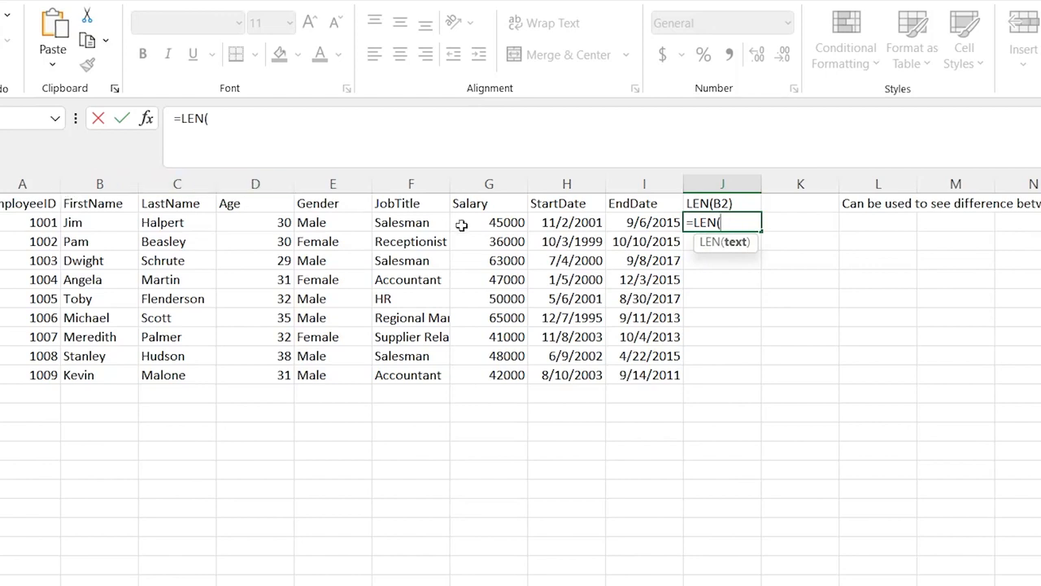
left_click(205, 222)
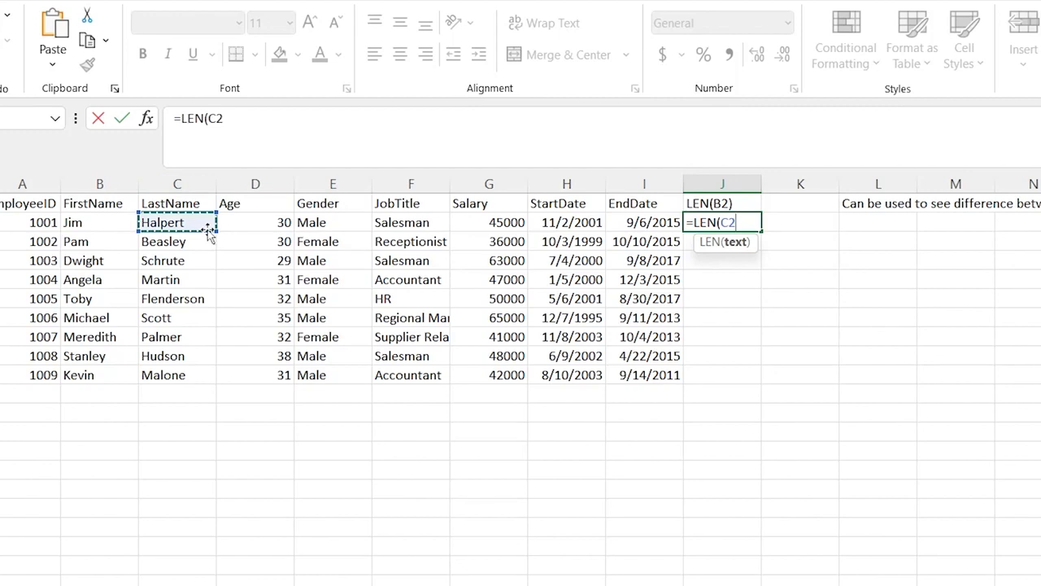
left_click_drag(192, 375, 198, 372)
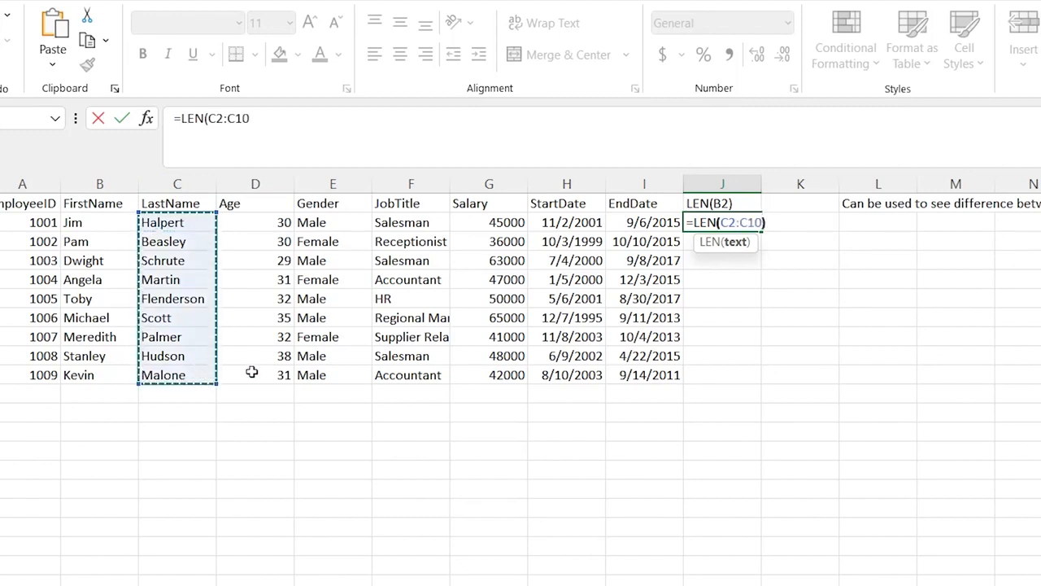
key("Return")
left_click(723, 222)
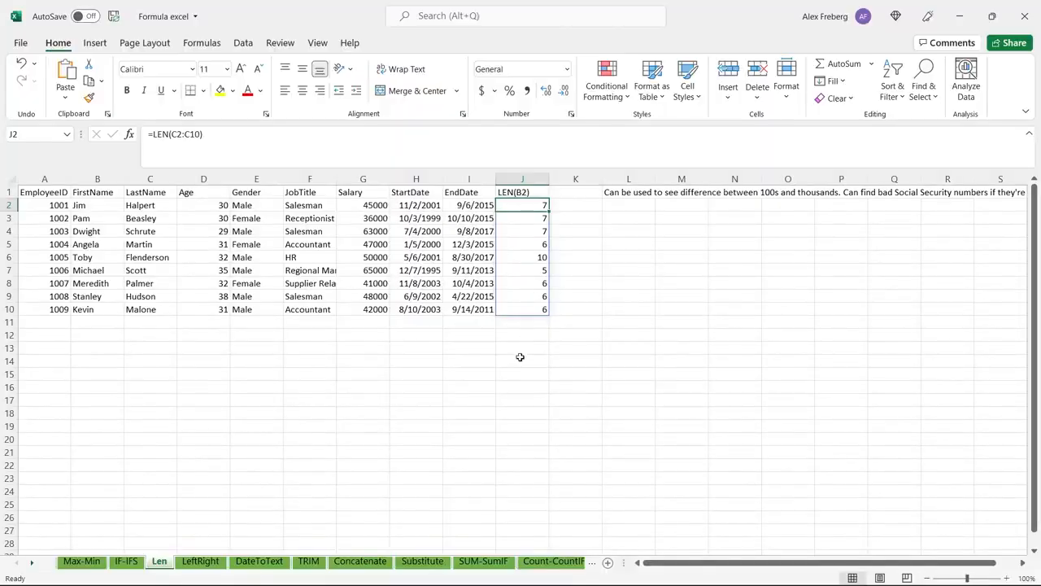
Switch to the LeftRight sheet and select cell K2 under the Left heading
left_click(719, 446)
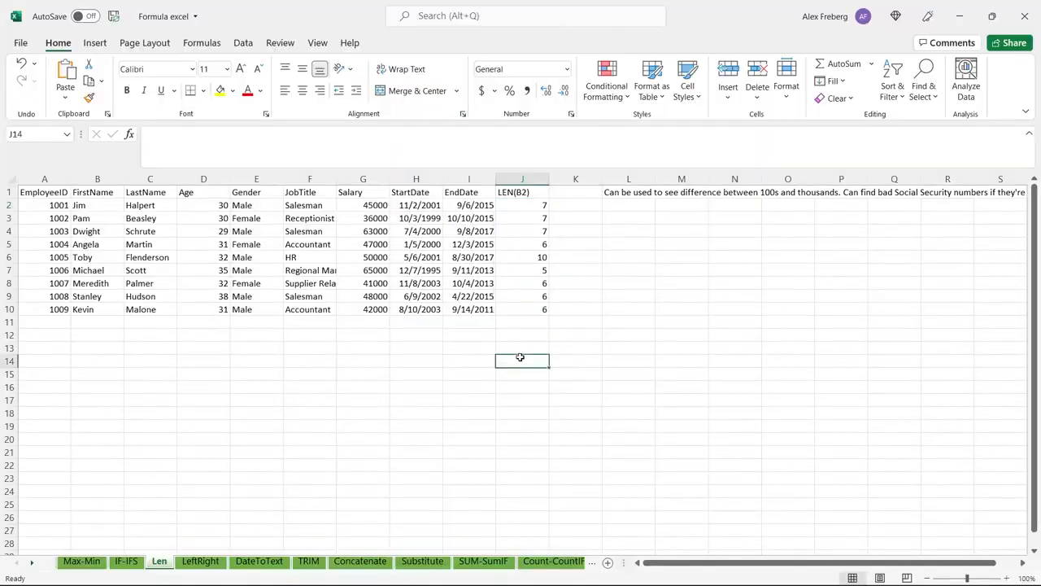
left_click(211, 563)
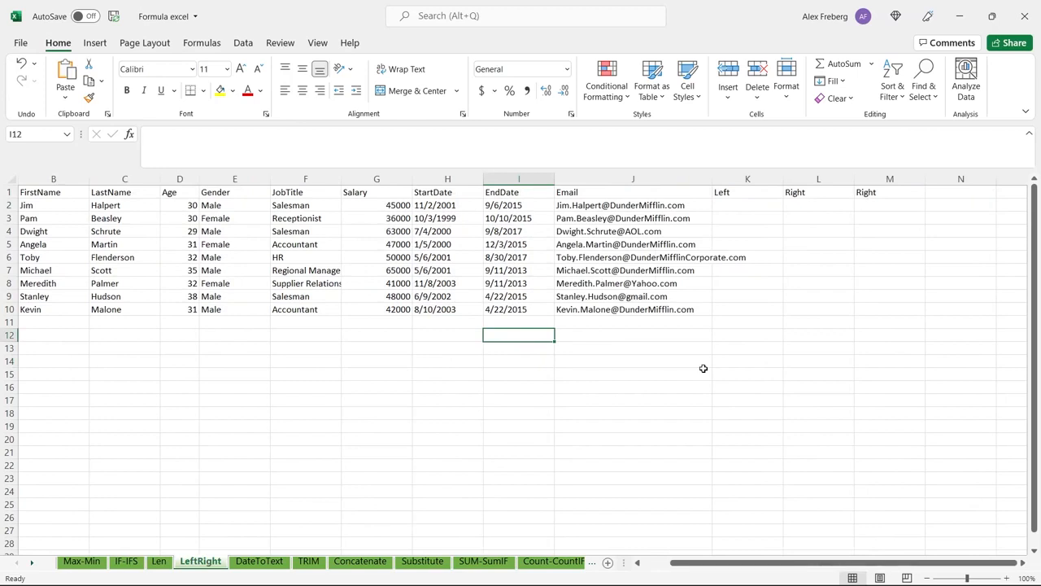
left_click(749, 205)
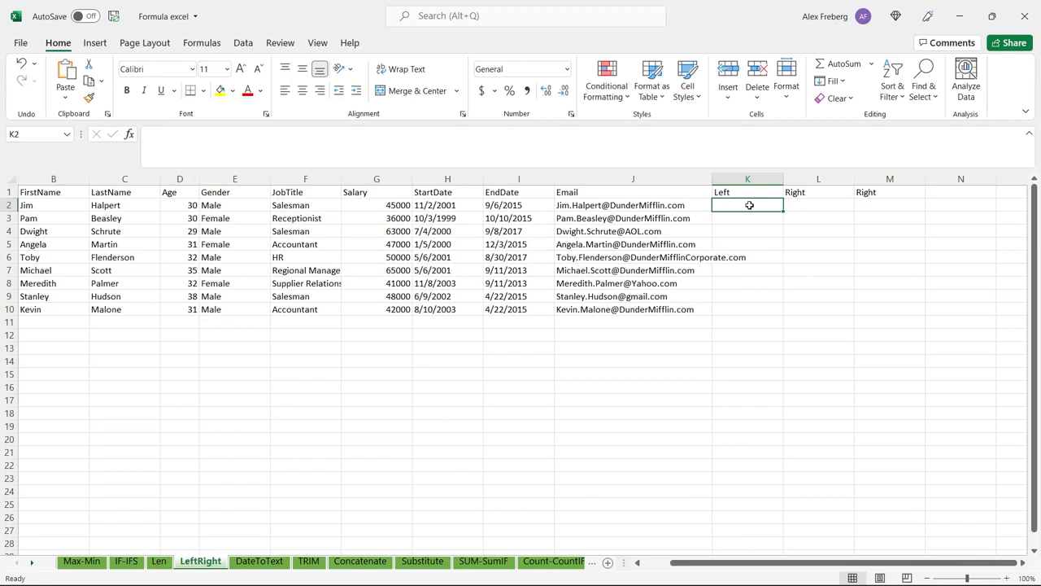
type("=subs")
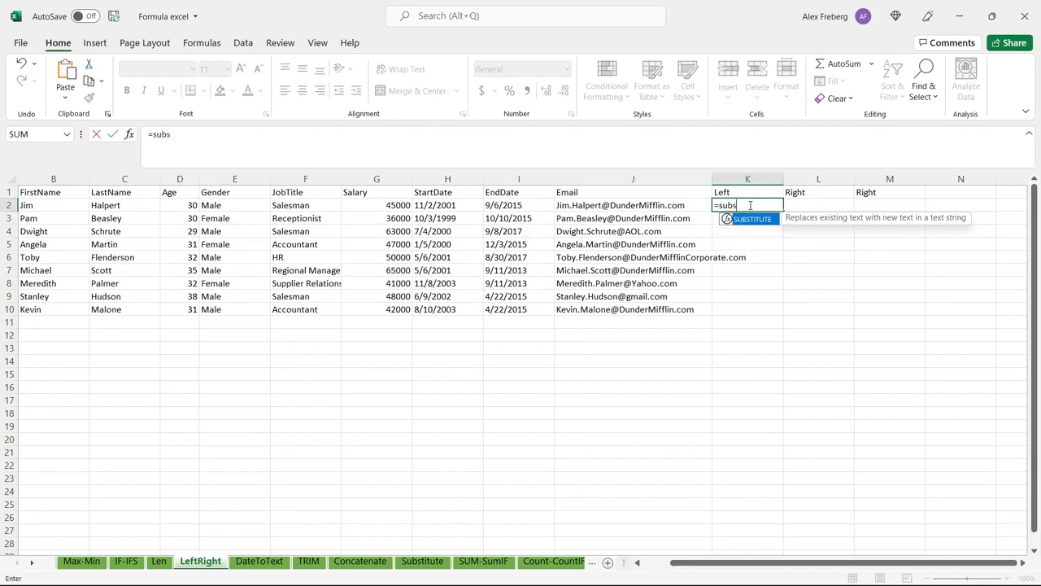
key("BackSpace")
key("BackSpace")
key("BackSpace")
key("BackSpace")
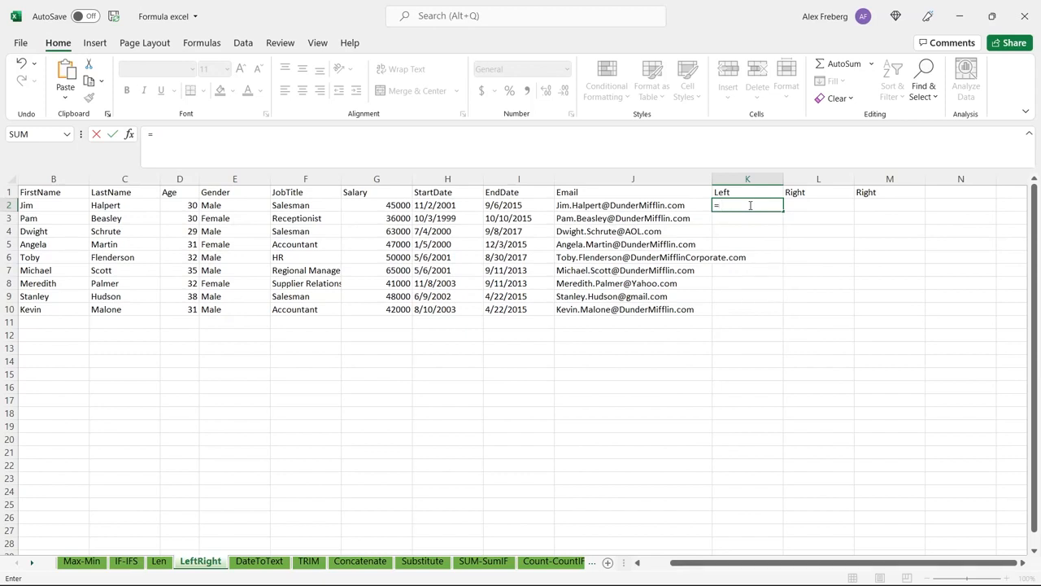
Enter =LEFT(B2:B10, 3) in K2 to extract the first three characters of each first name, and check the results down the column
type("LE")
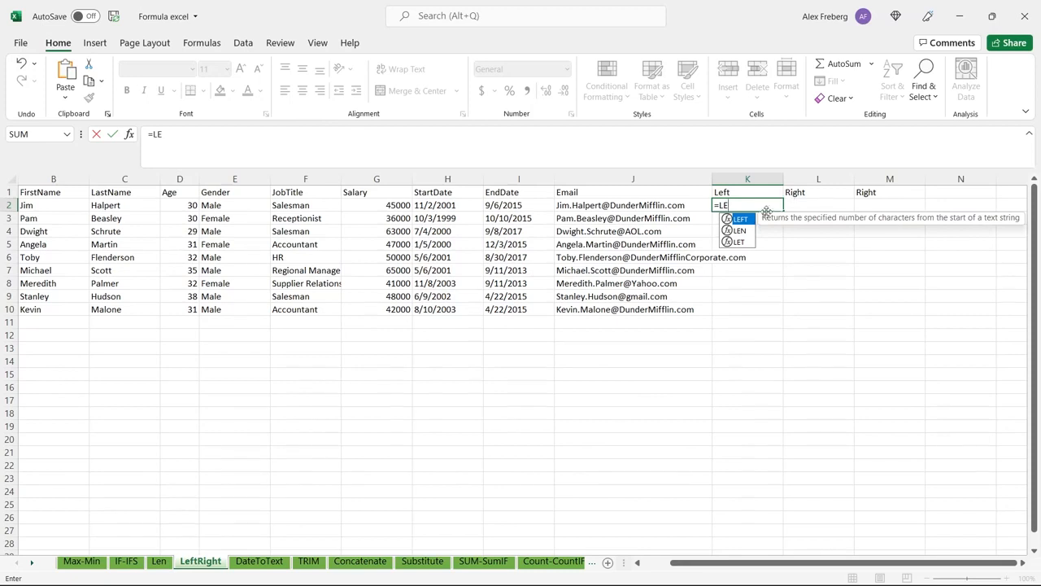
key("Tab")
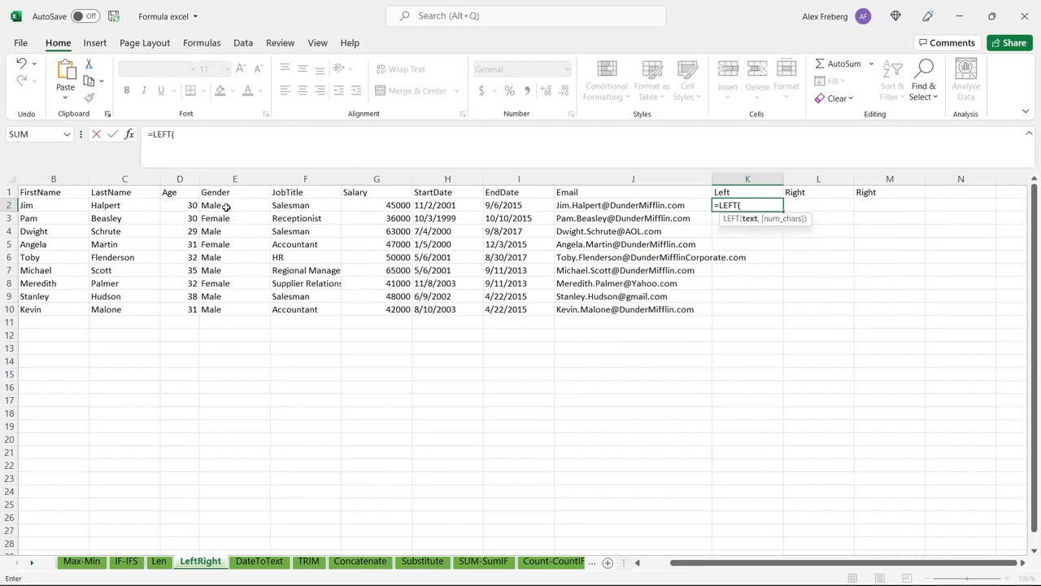
left_click(65, 206)
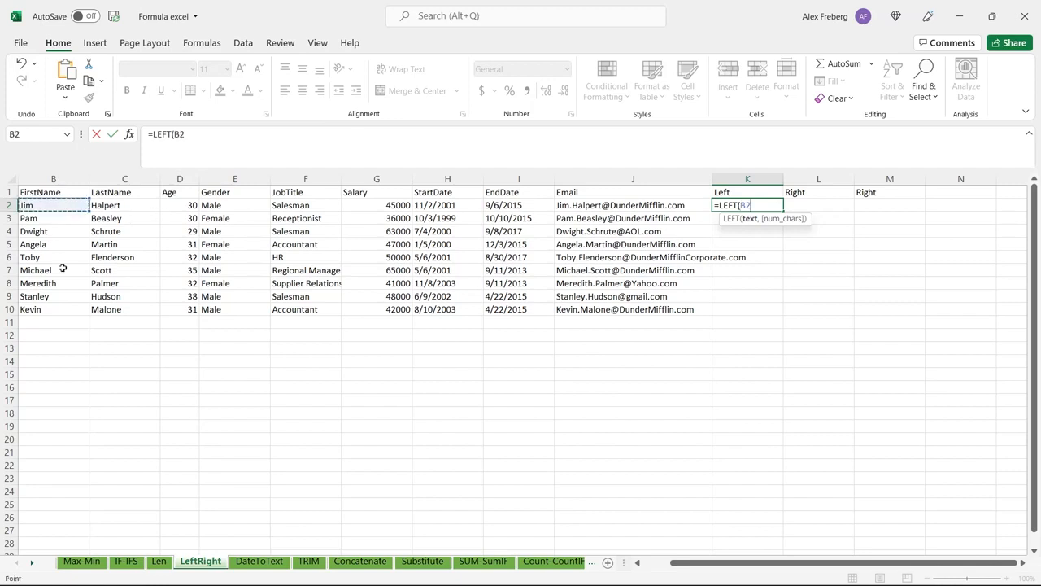
left_click(58, 309, "shift")
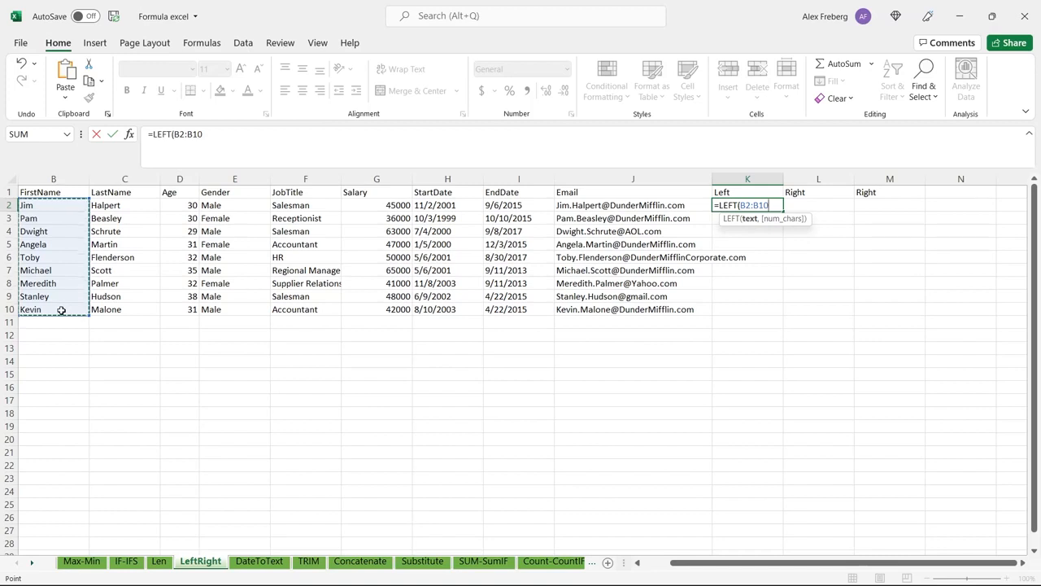
type(",")
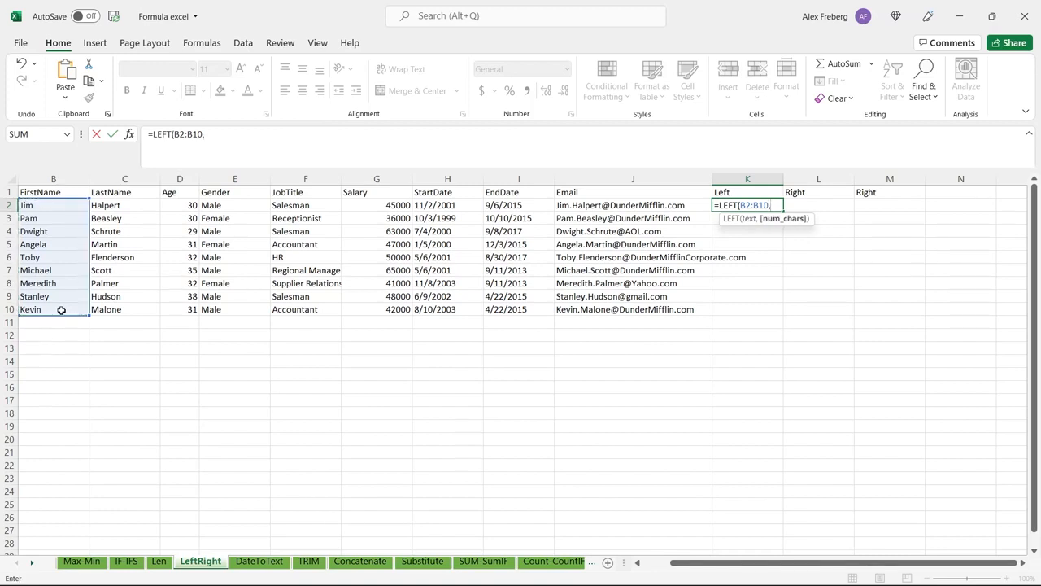
type(" 3)")
key("Return")
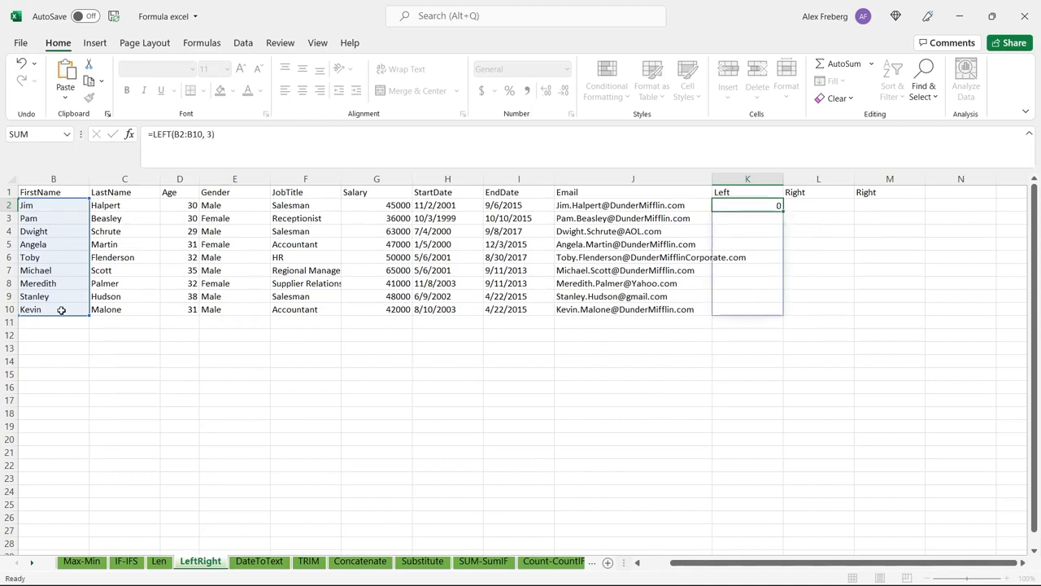
left_click(746, 205)
left_click(742, 215)
left_click(737, 230)
left_click(742, 244)
left_click(740, 257)
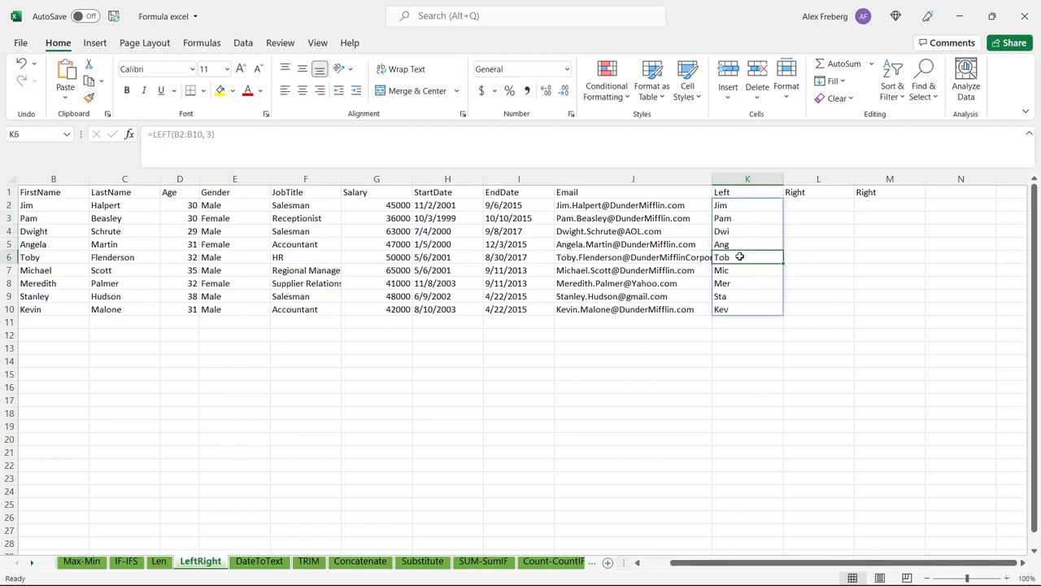
Enter =RIGHT(A2:A10,1) in L2 to extract the last digit of each EmployeeID, and review the formula
left_click(811, 204)
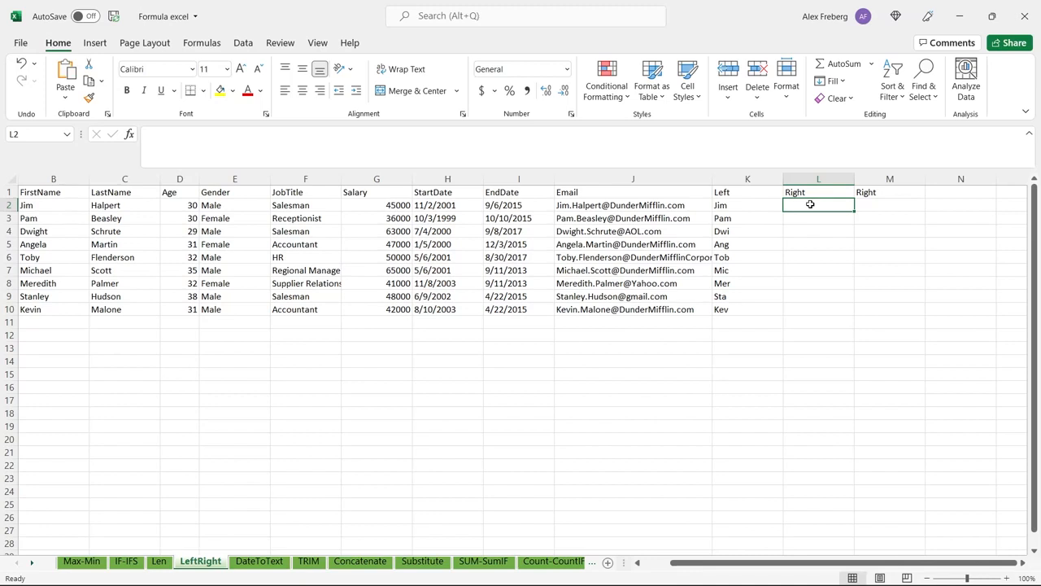
type("=R")
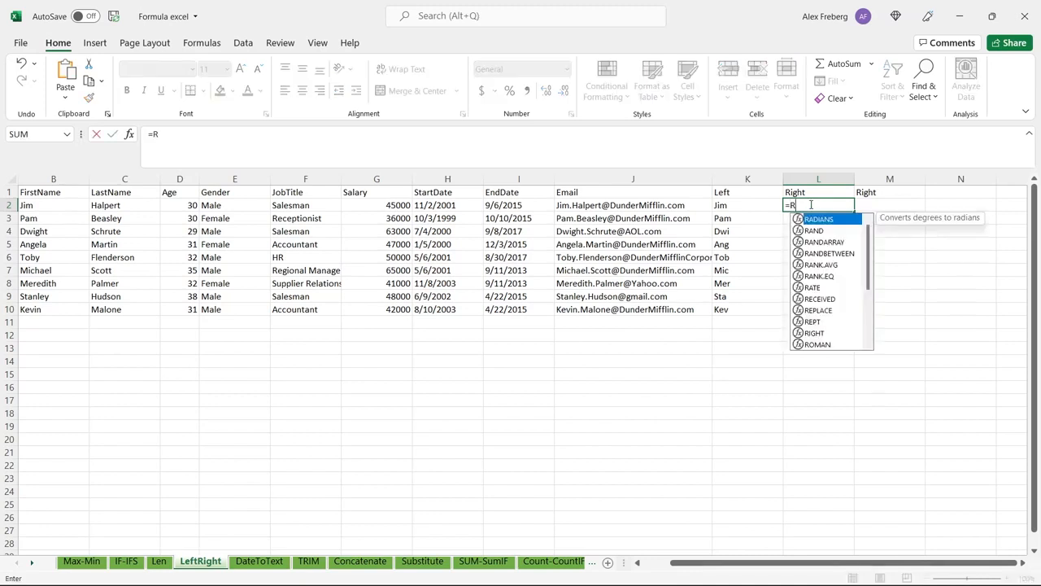
type("IGHT(")
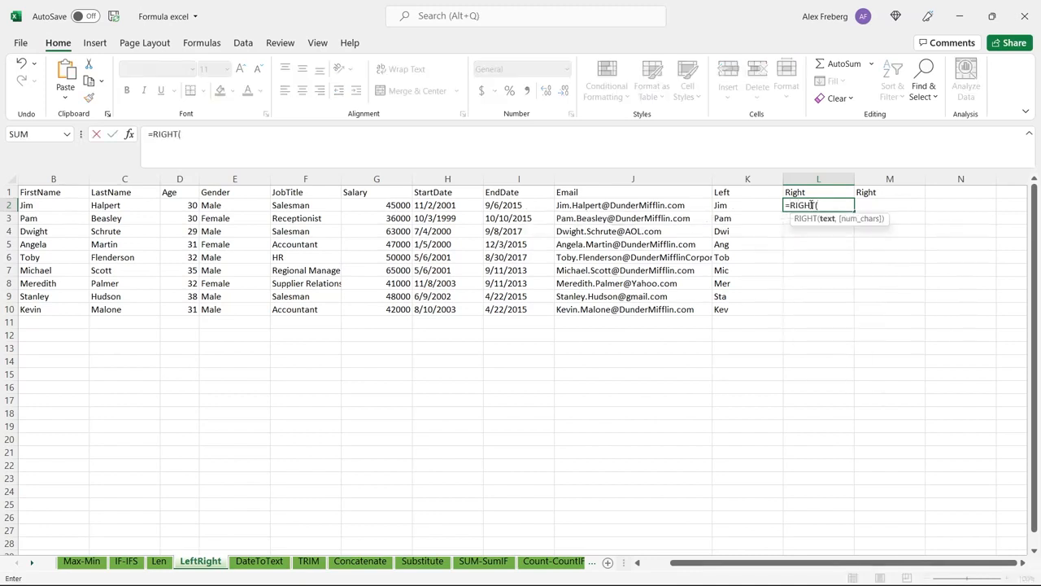
scroll(407, 277, "left", 1)
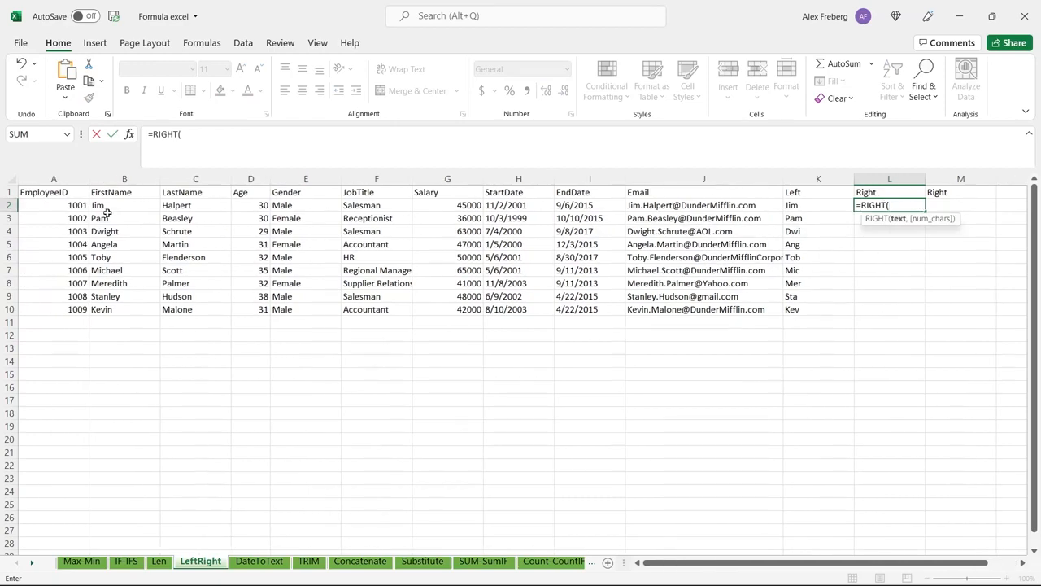
left_click_drag(77, 202, 76, 309)
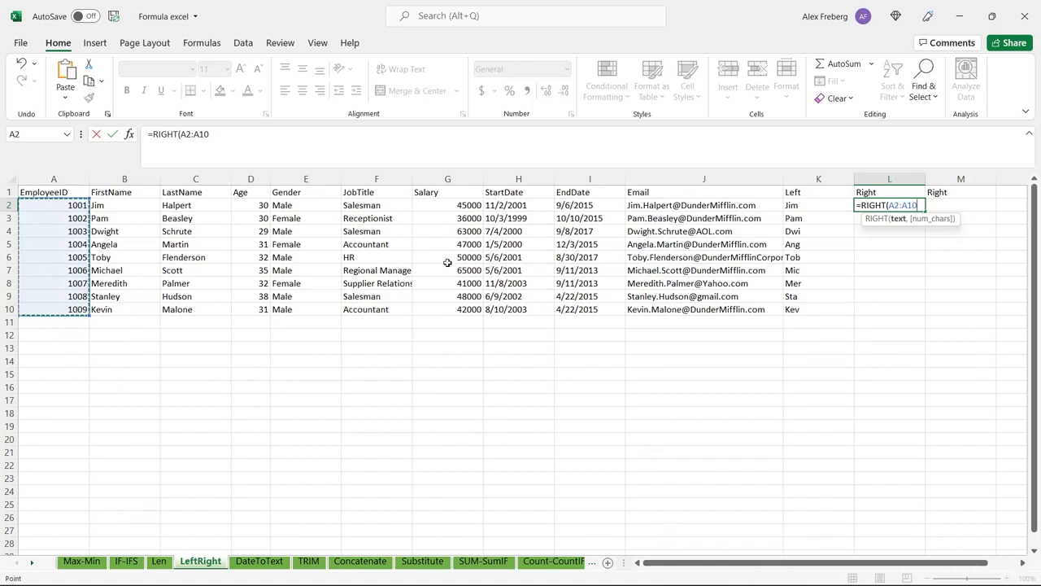
type(",1)")
key("Return")
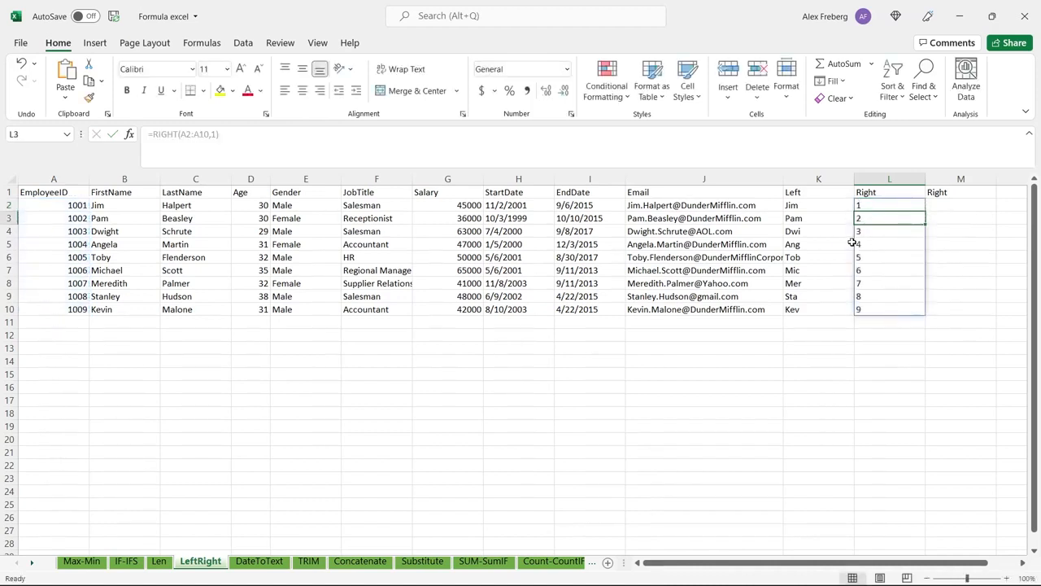
left_click(904, 203)
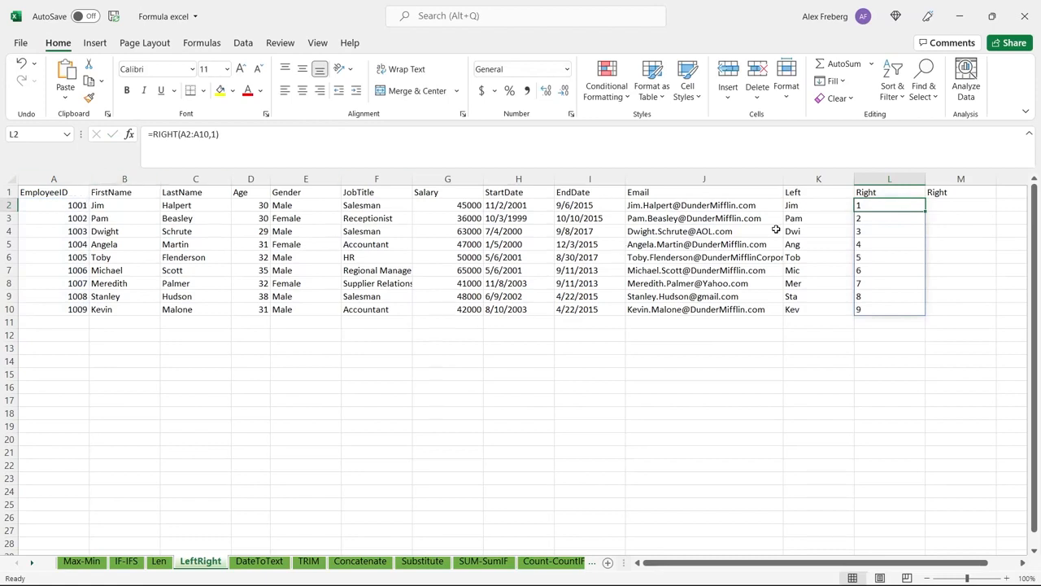
double_click(893, 205)
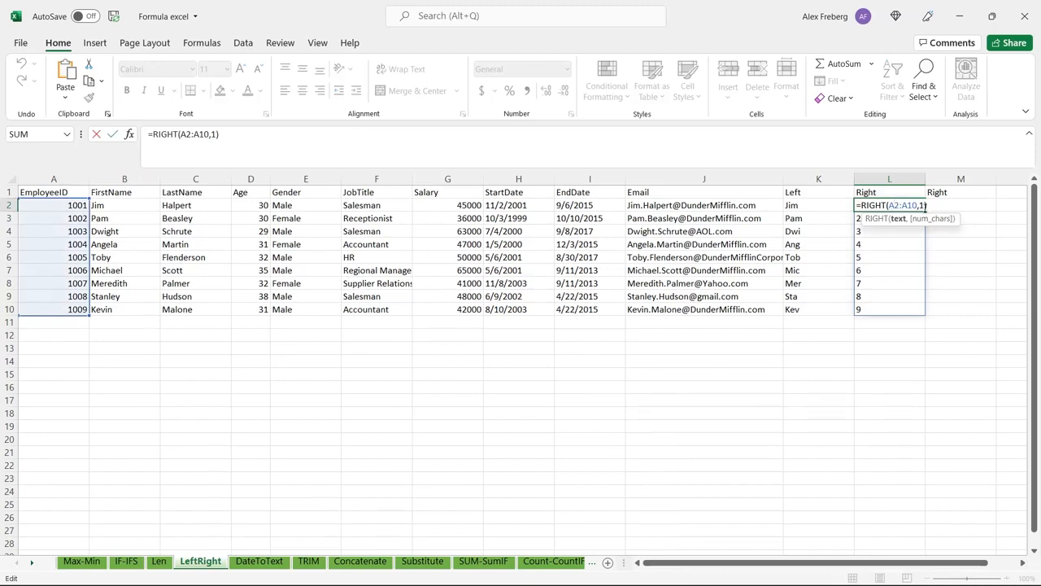
key("Escape")
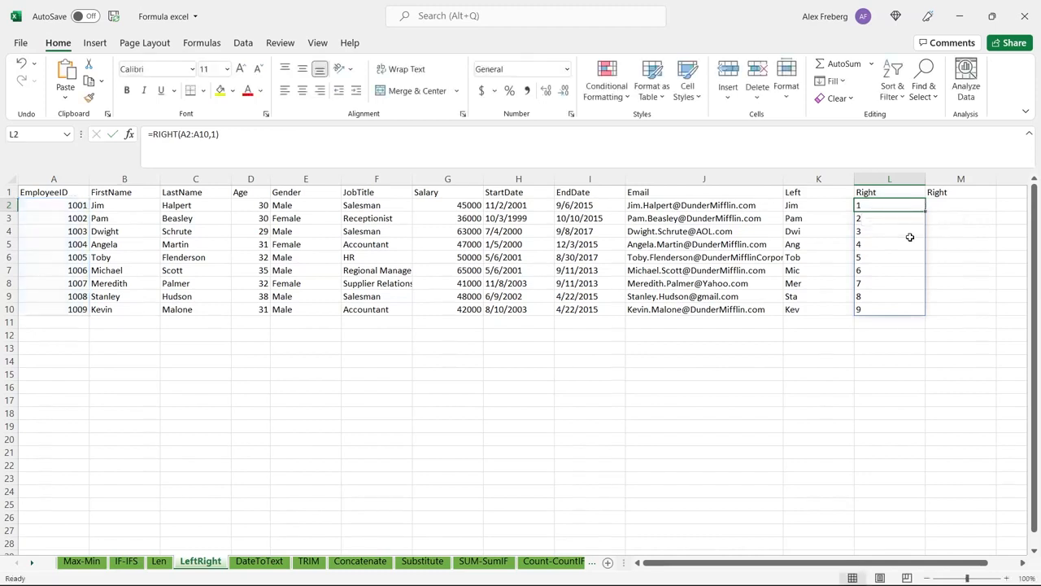
Enter =RIGHT(H2:H10, 4) in M2 to extract the year from each StartDate
double_click(964, 204)
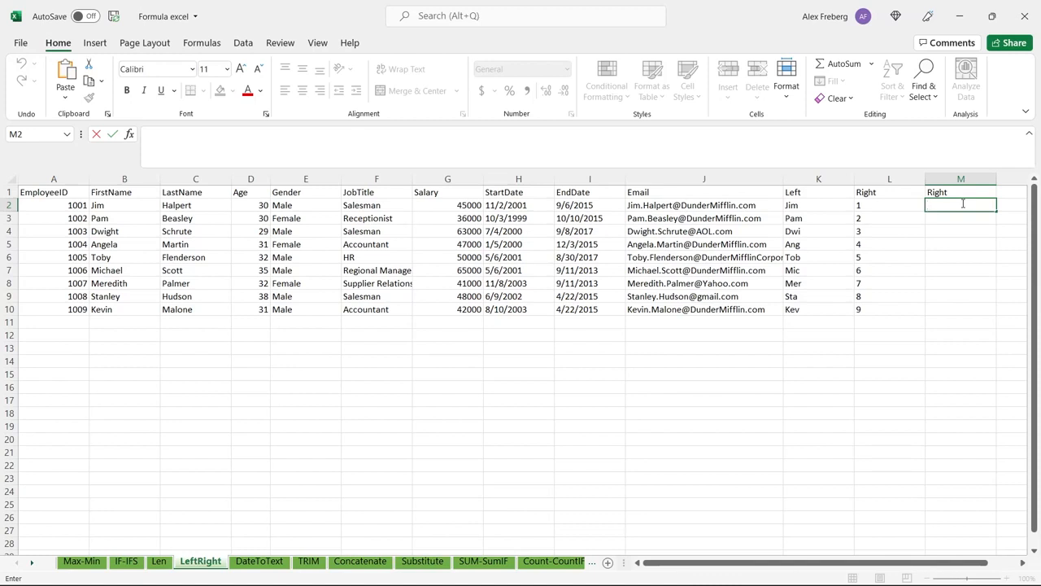
type("=")
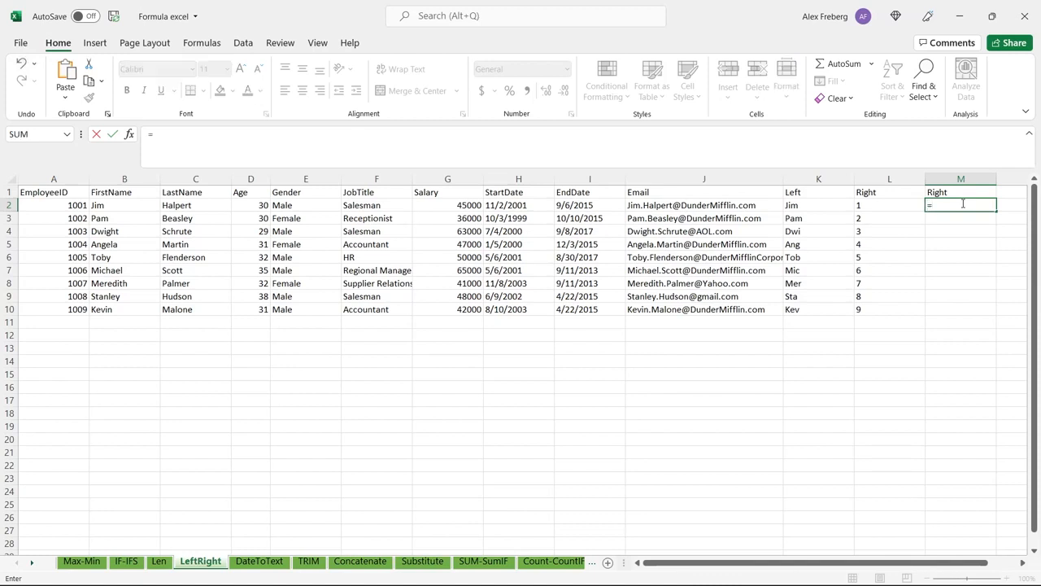
type("RIGHT(")
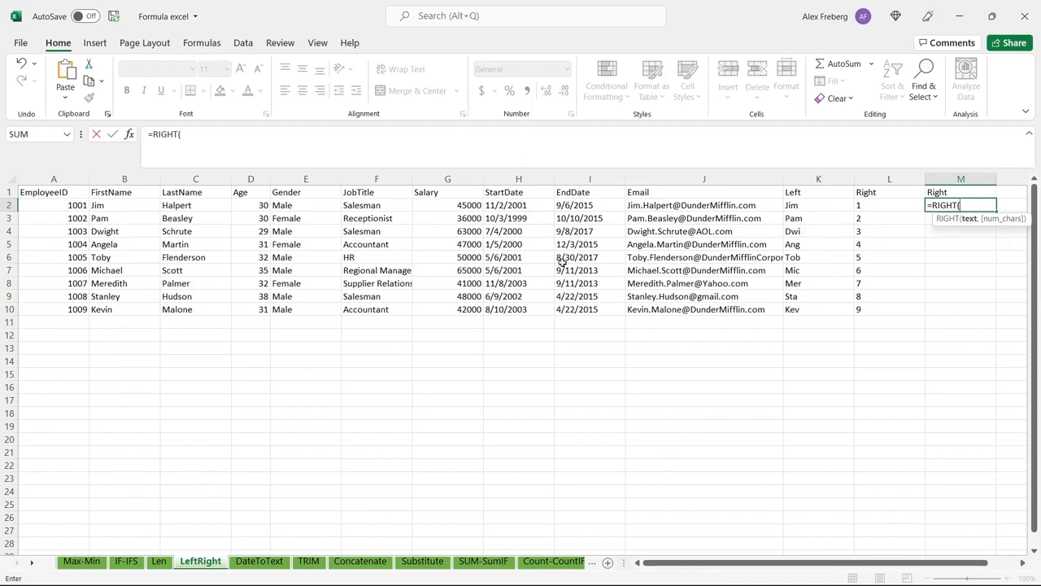
left_click(538, 205)
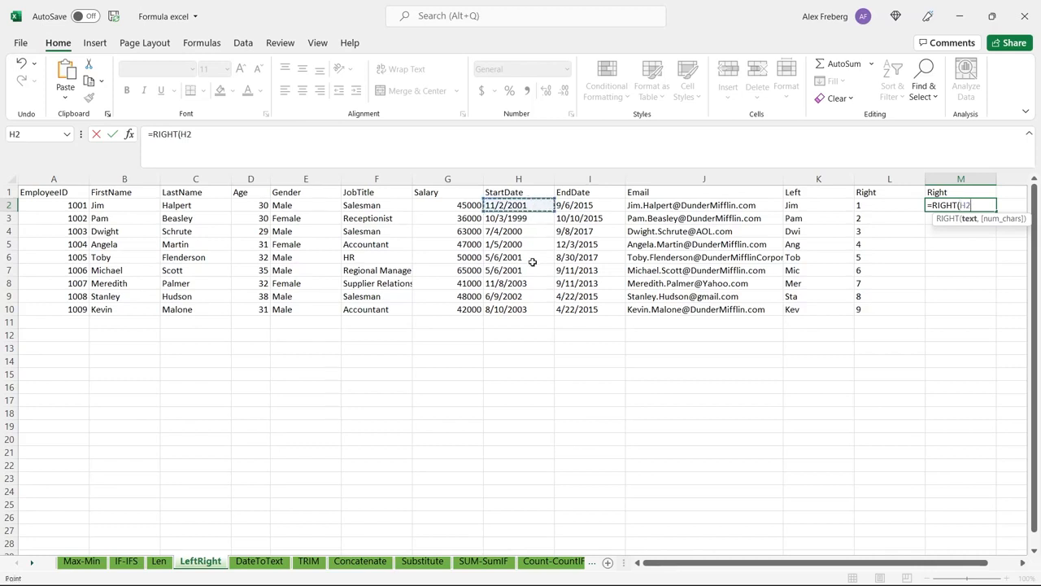
left_click(528, 309)
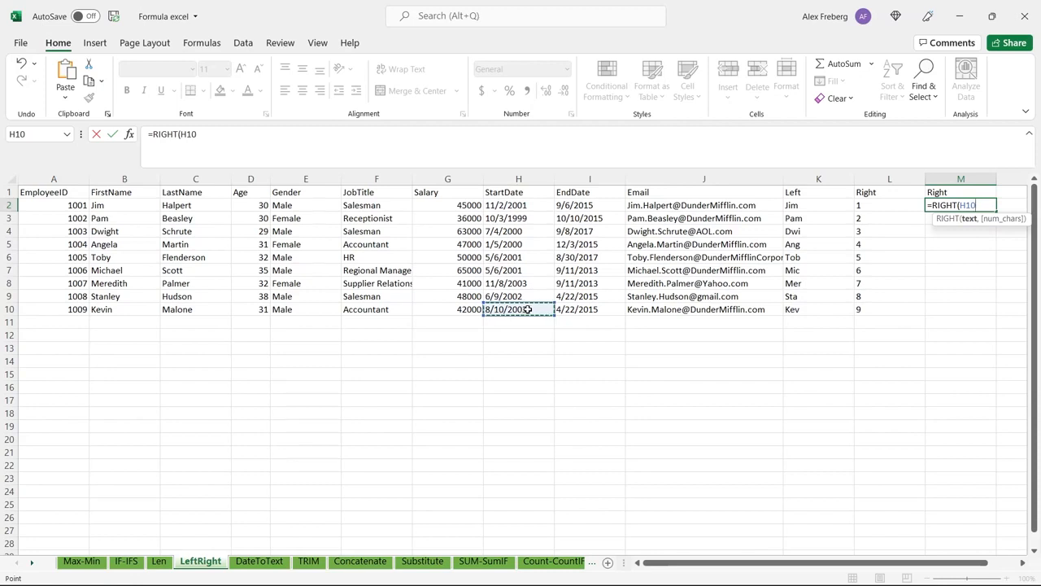
left_click(531, 208, "shift")
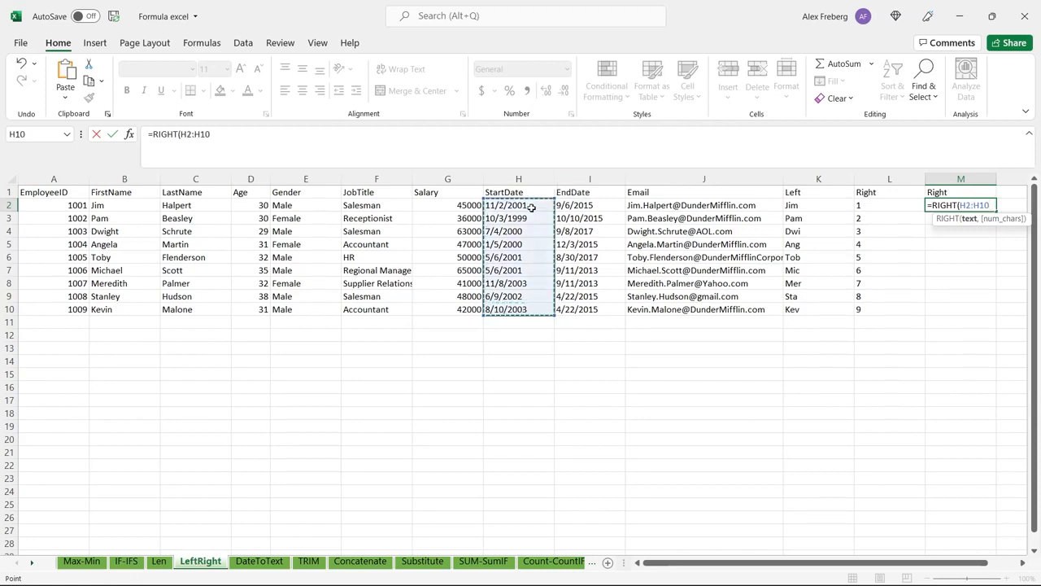
type(", 4")
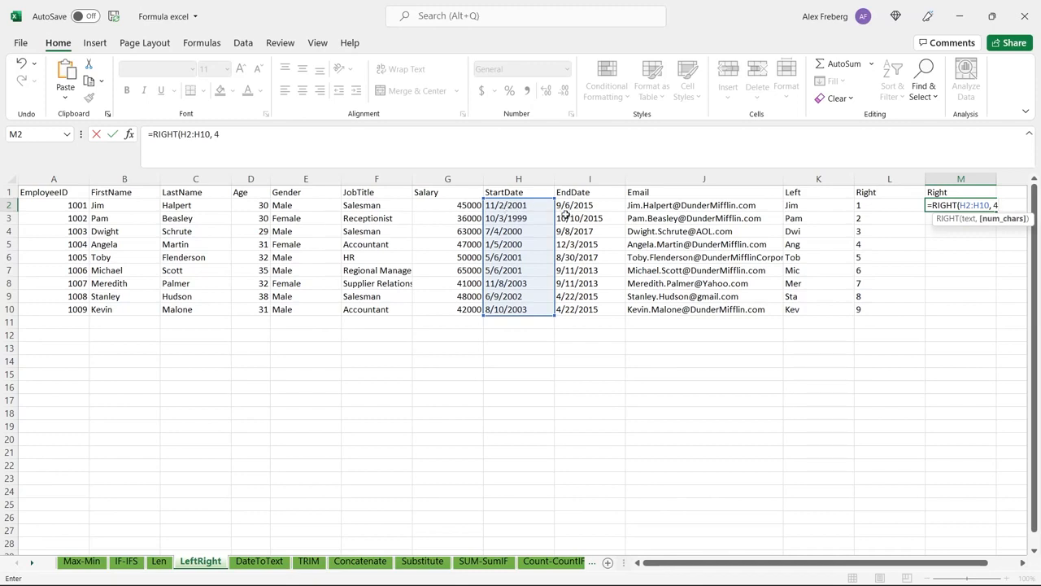
key("Return")
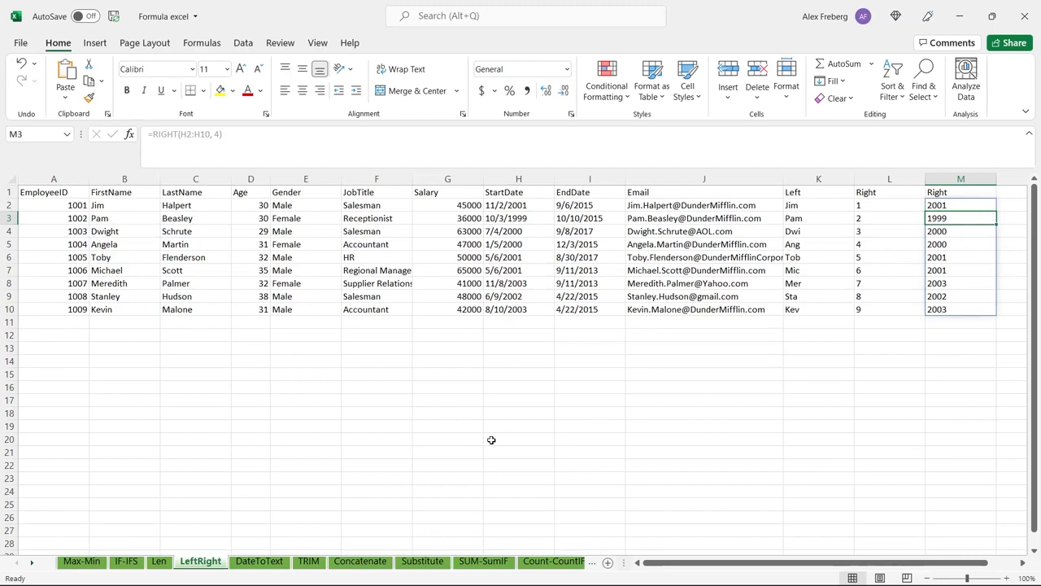
Compare the number format of the StartDate and EndDate cells on the LeftRight sheet with the StartDate format on the DateToText sheet
left_click(261, 561)
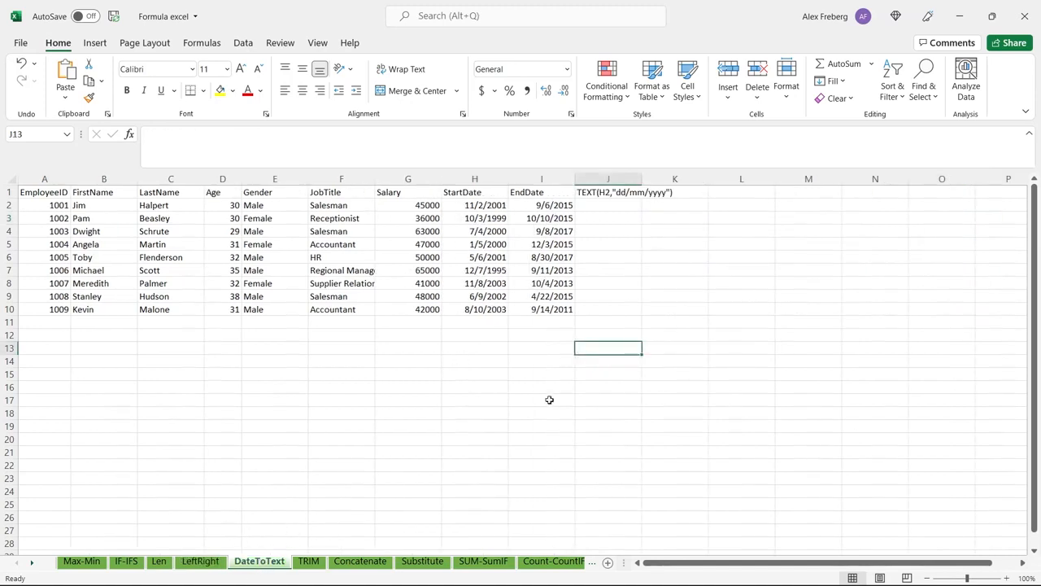
left_click(458, 254)
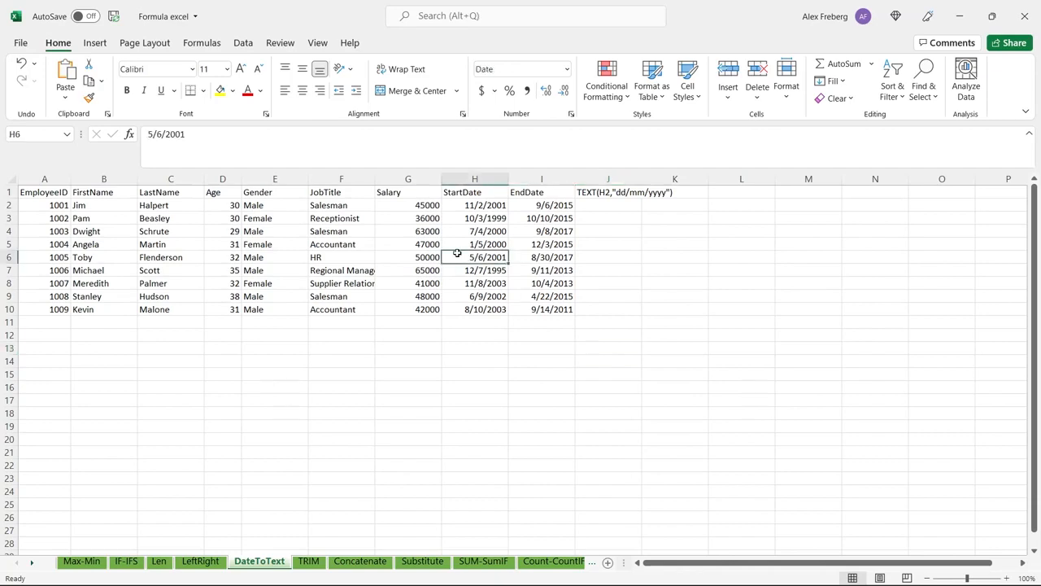
left_click(200, 561)
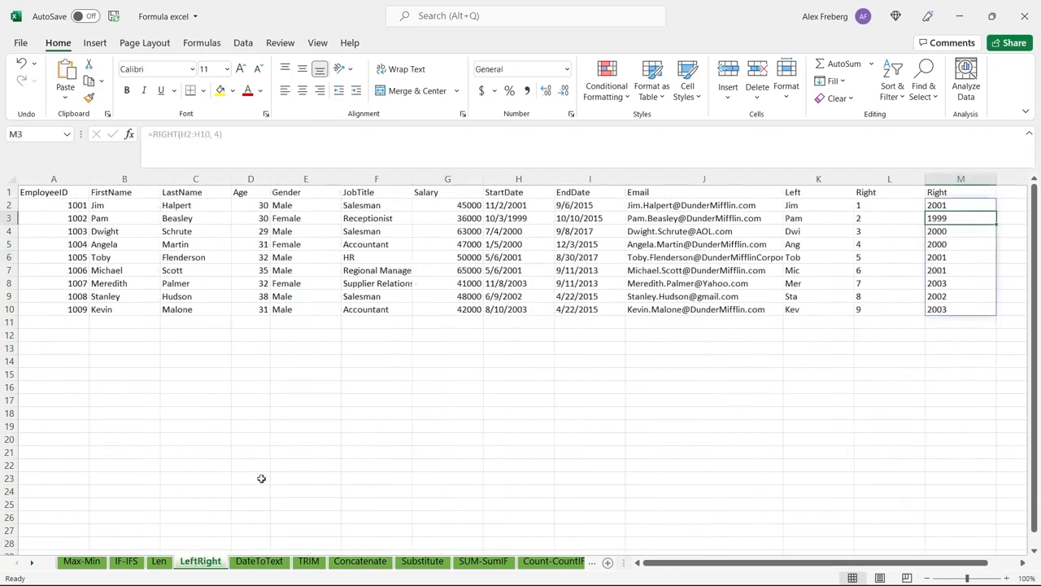
left_click(495, 247)
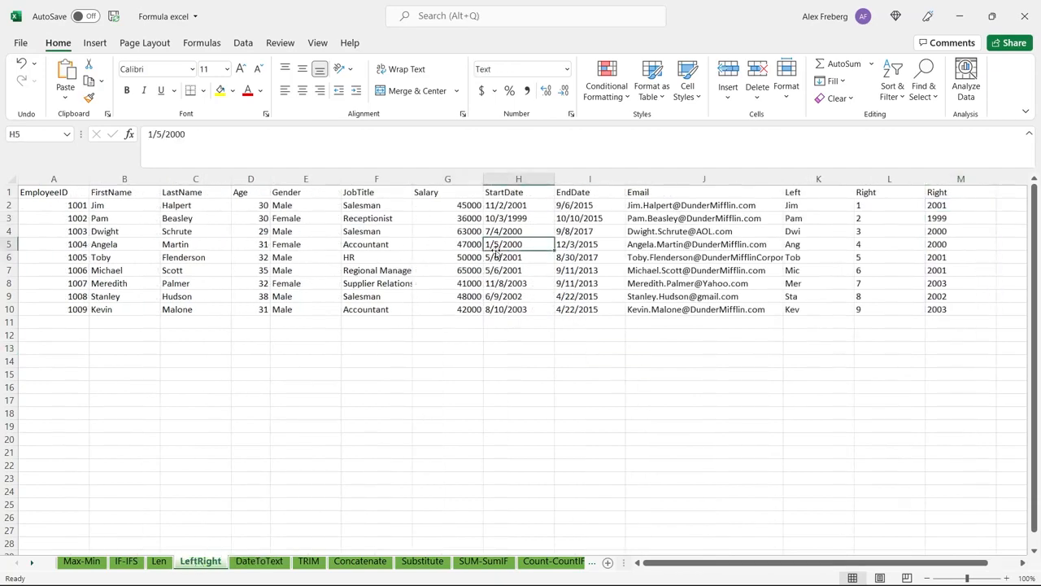
left_click(562, 242)
left_click(539, 234)
left_click(582, 231)
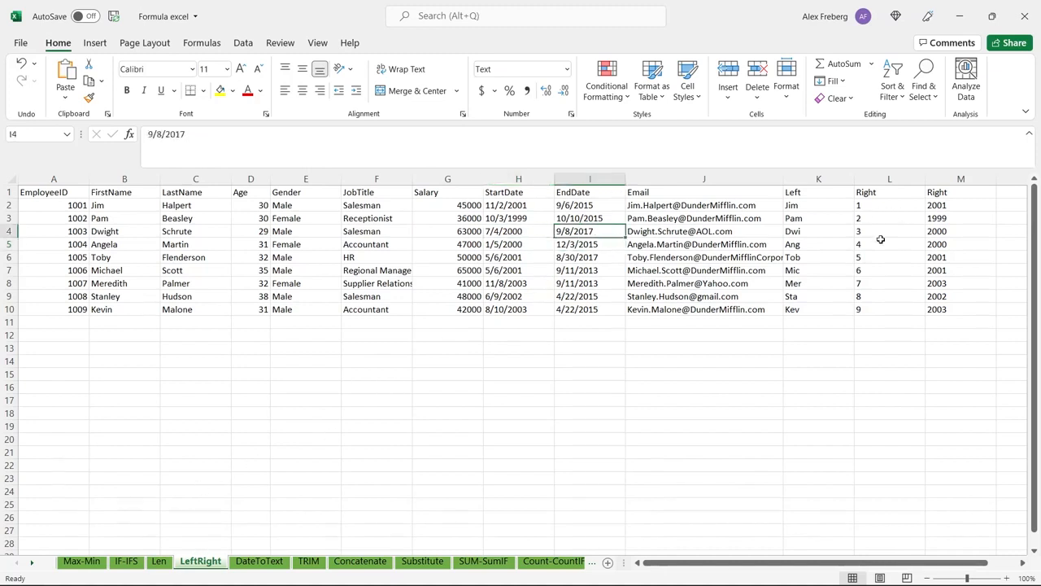
left_click(537, 243)
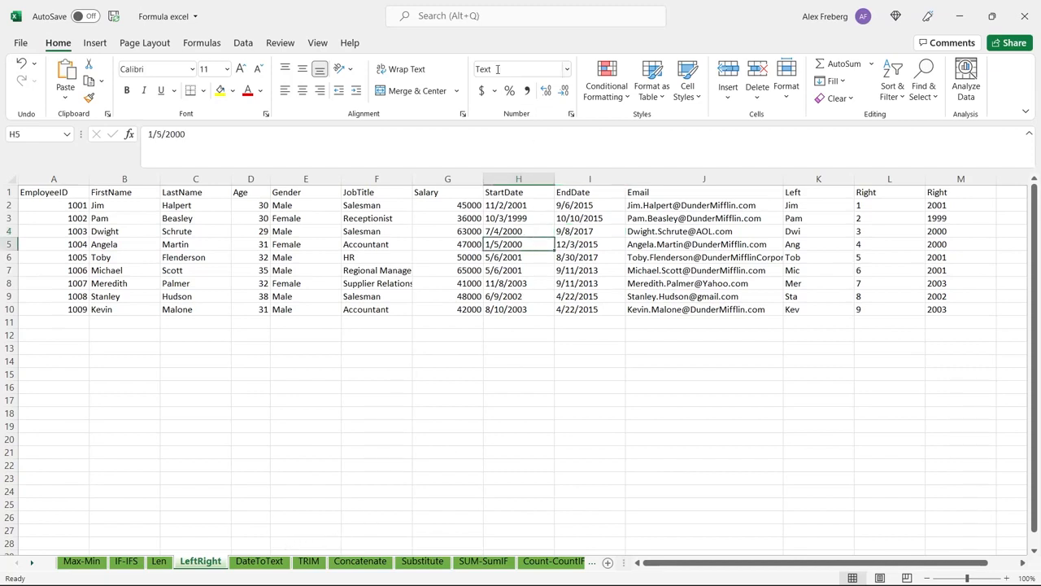
On the DateToText sheet, enter =RIGHT(I2:I10,4) in J2 to extract the last four characters of each EndDate
left_click(270, 561)
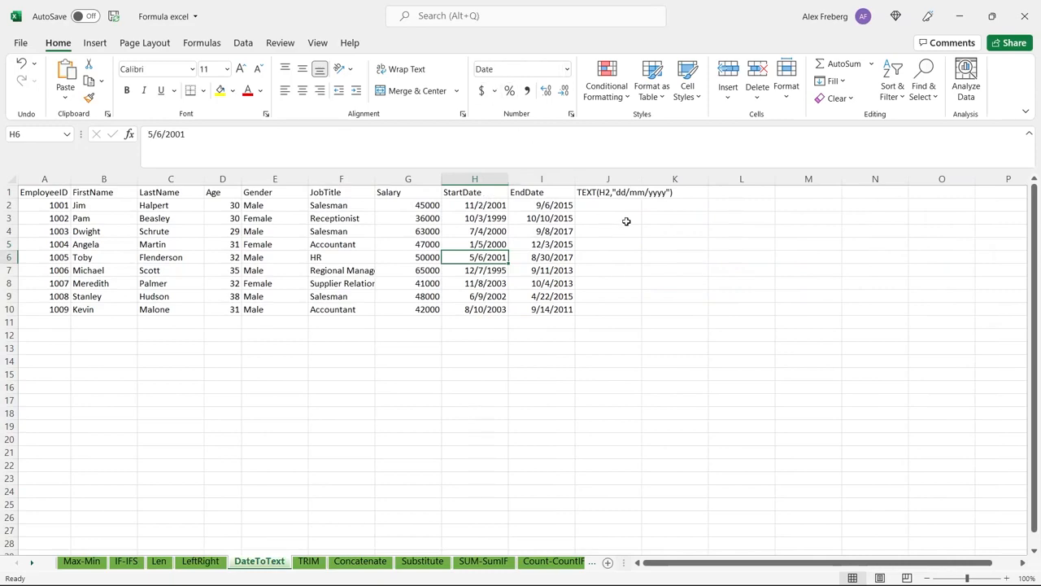
left_click(600, 208)
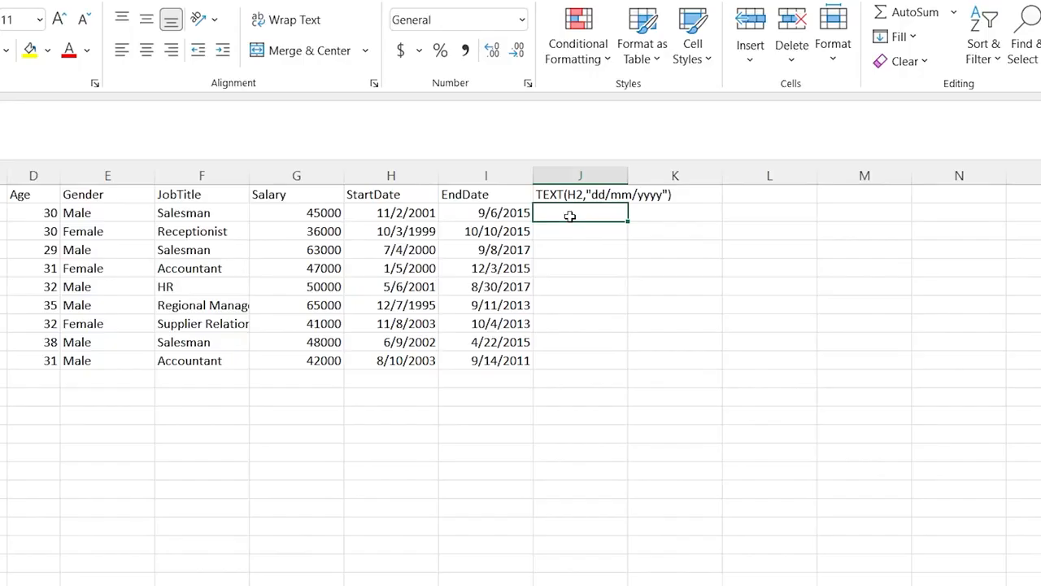
type("=RIGHT(")
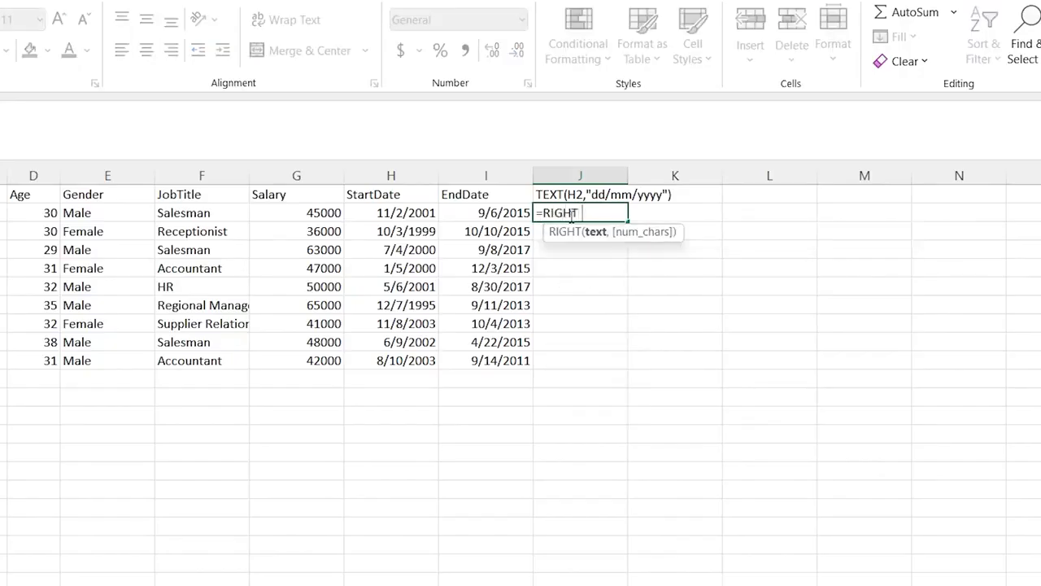
left_click(504, 213)
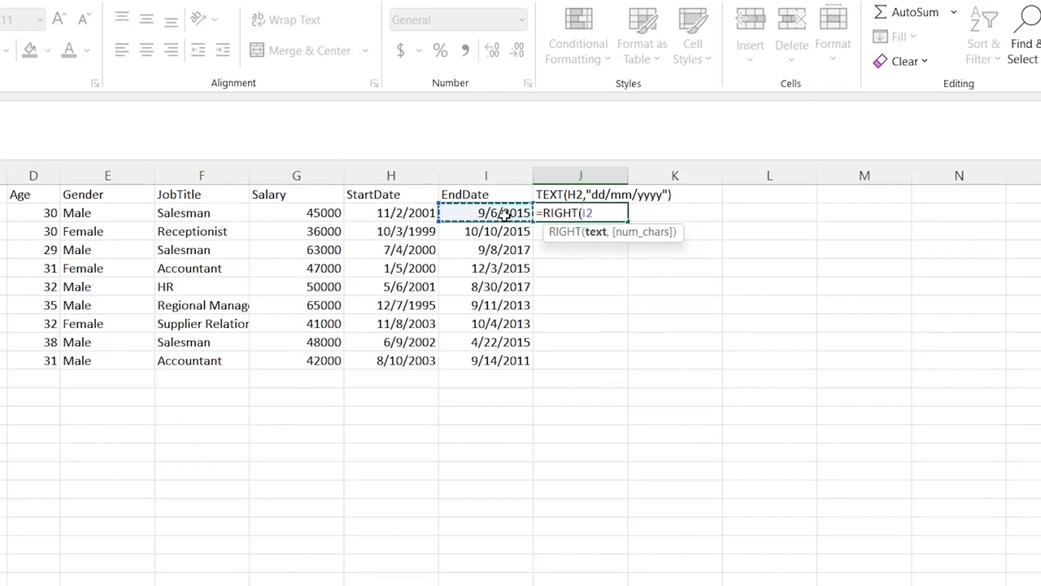
left_click(486, 360, "shift")
type(",4")
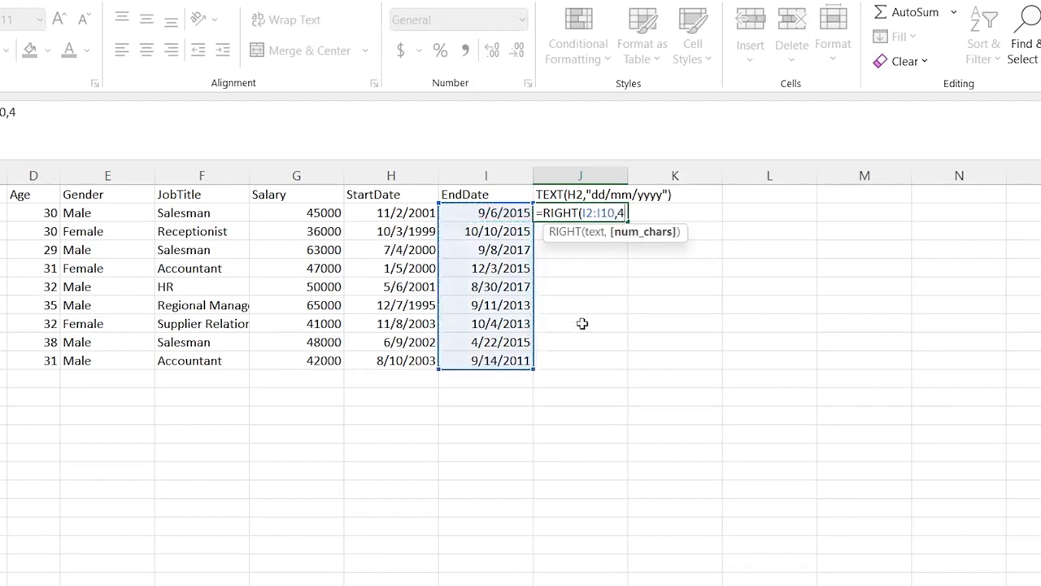
type(")")
key("Return")
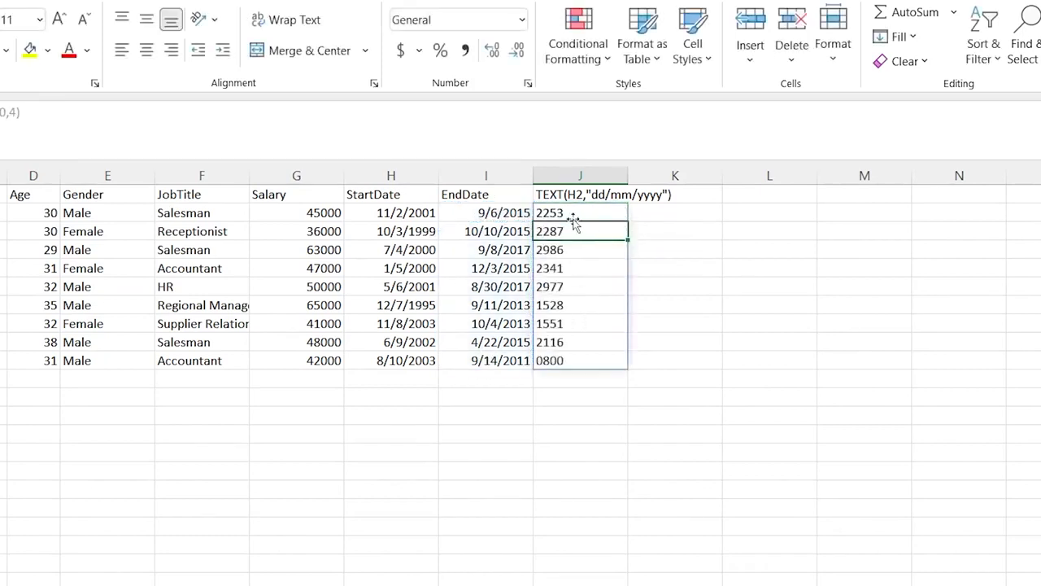
Inspect several EndDate cells and set the number format of the StartDate and EndDate values in H2:I10 to General
double_click(503, 212)
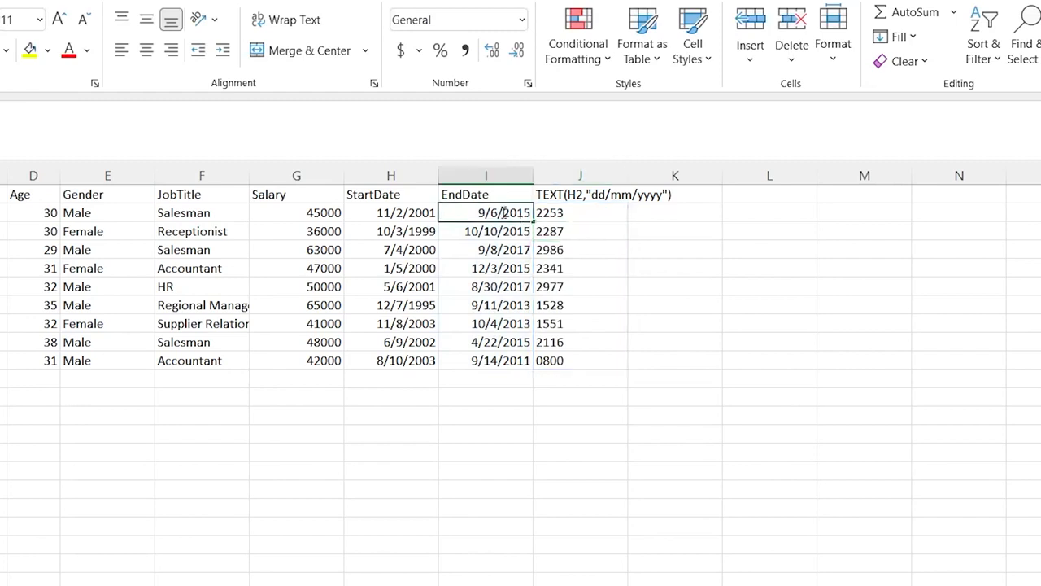
left_click(491, 268)
left_click(494, 231)
left_click(493, 212)
left_click_drag(395, 212, 472, 361)
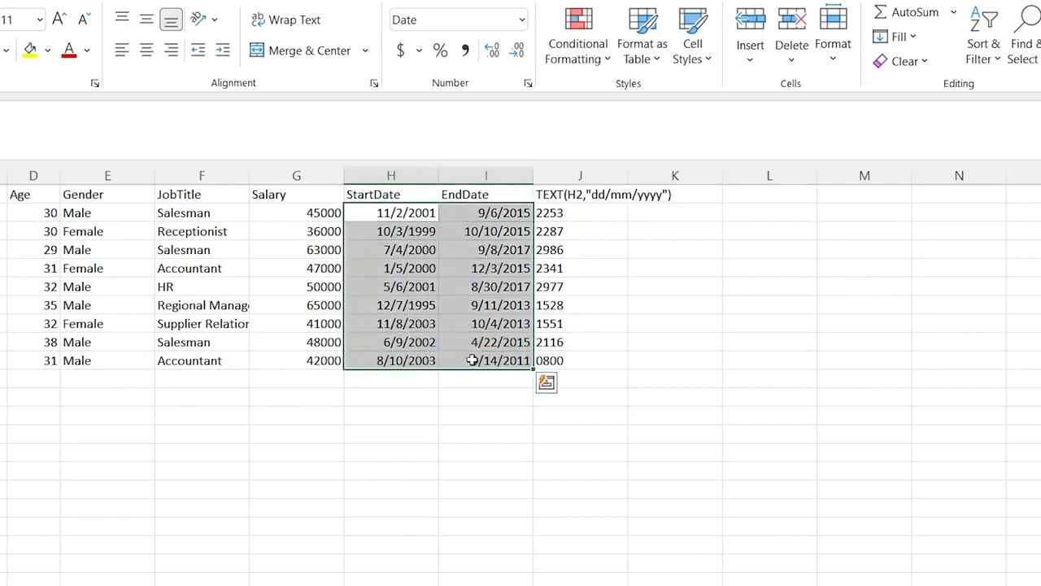
left_click(521, 20)
left_click(467, 51)
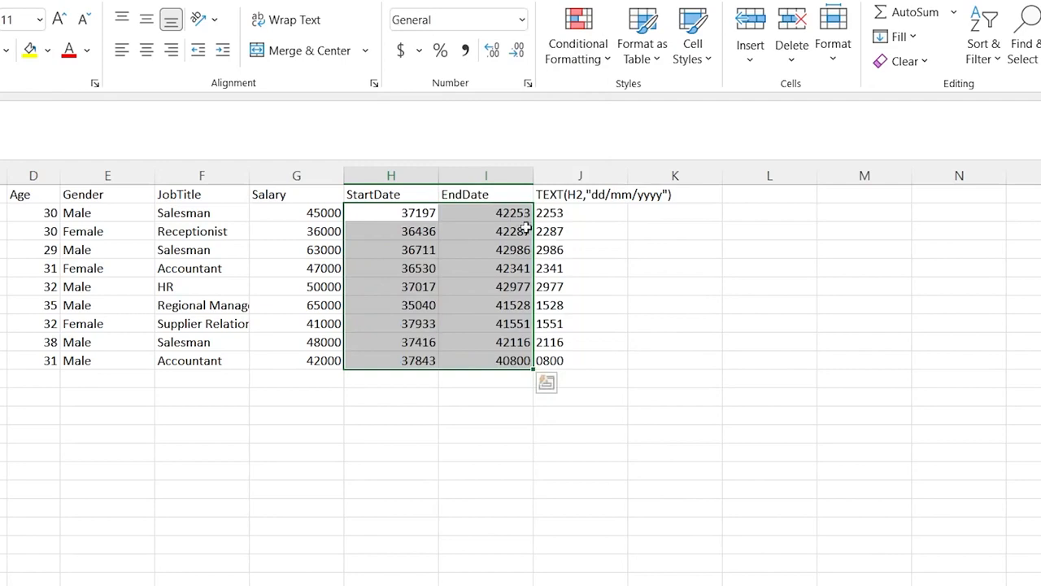
Compare the EndDate serial numbers with the RIGHT results in column J, and undo the General number format
left_click(577, 218)
left_click(502, 213)
double_click(502, 212)
left_click_drag(474, 213, 446, 218)
left_click(477, 232)
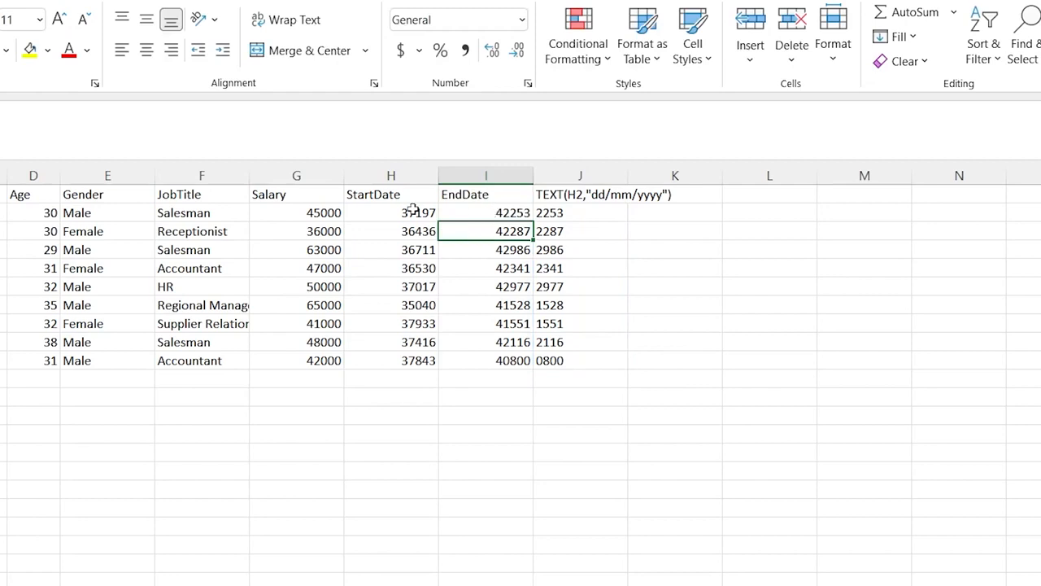
key("Up")
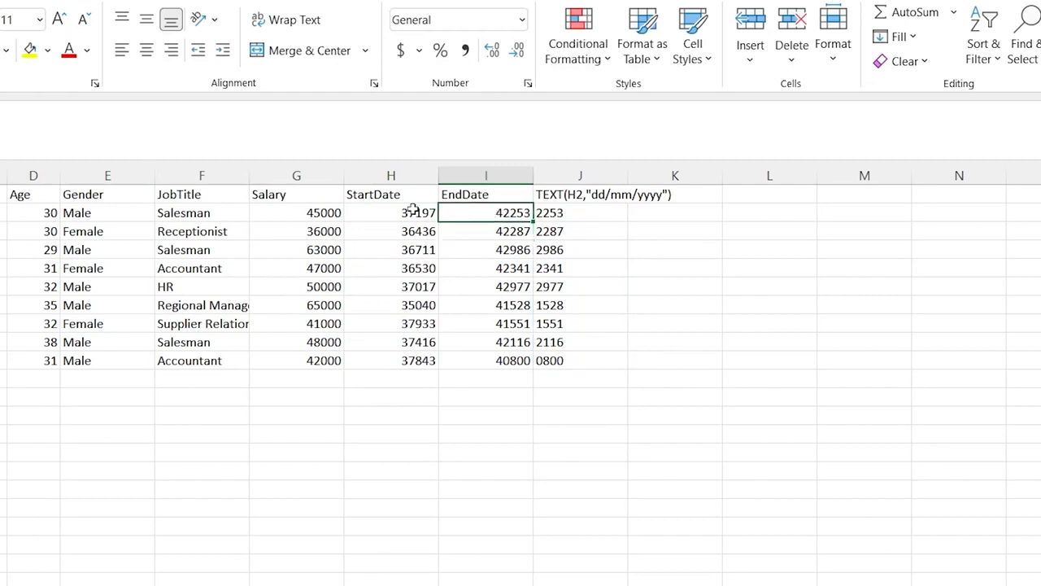
key("ctrl+z")
left_click(647, 245)
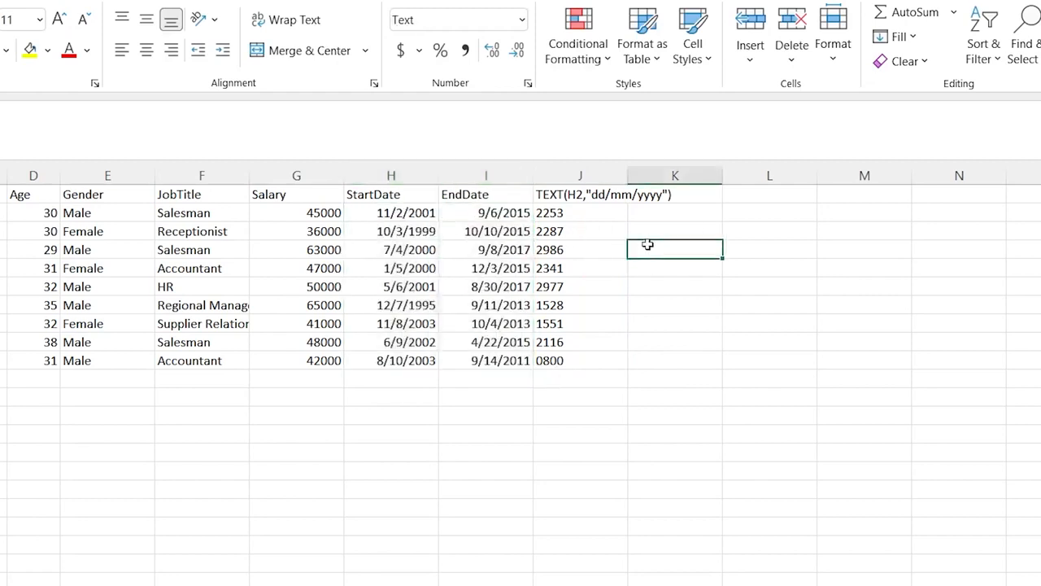
left_click(576, 214)
key("ctrl+shift+Down")
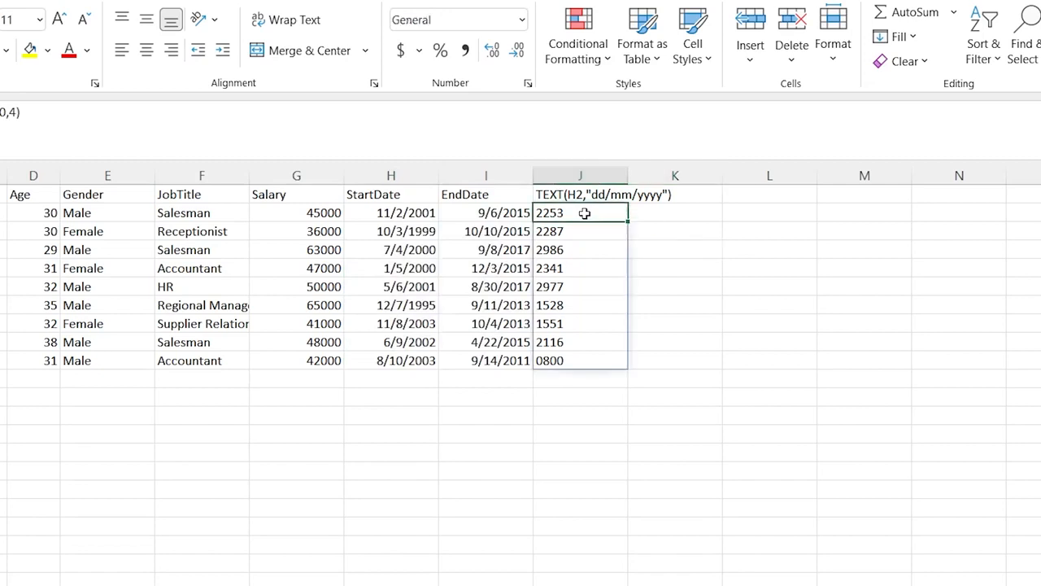
Enter 11/2/2001 as a test date in H12, below the StartDate column, and check its number format
left_click(388, 396)
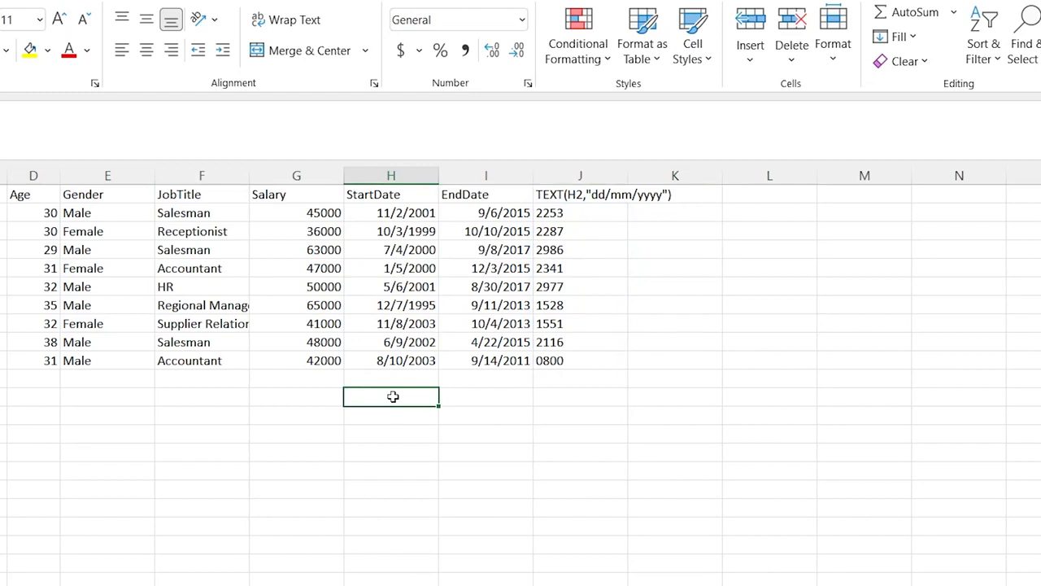
double_click(393, 396)
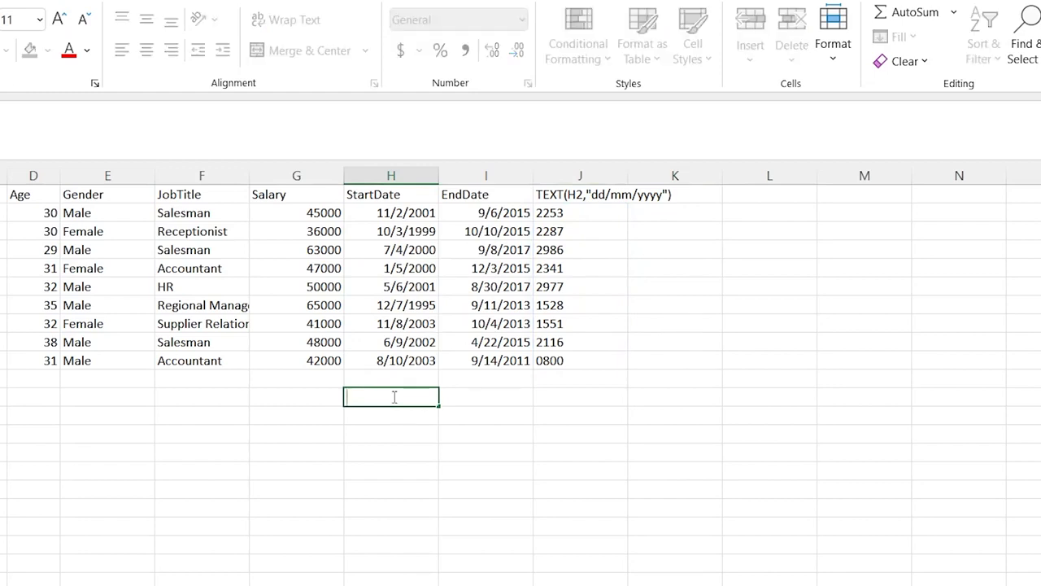
type("11/2/2001")
key("Return")
left_click(411, 398)
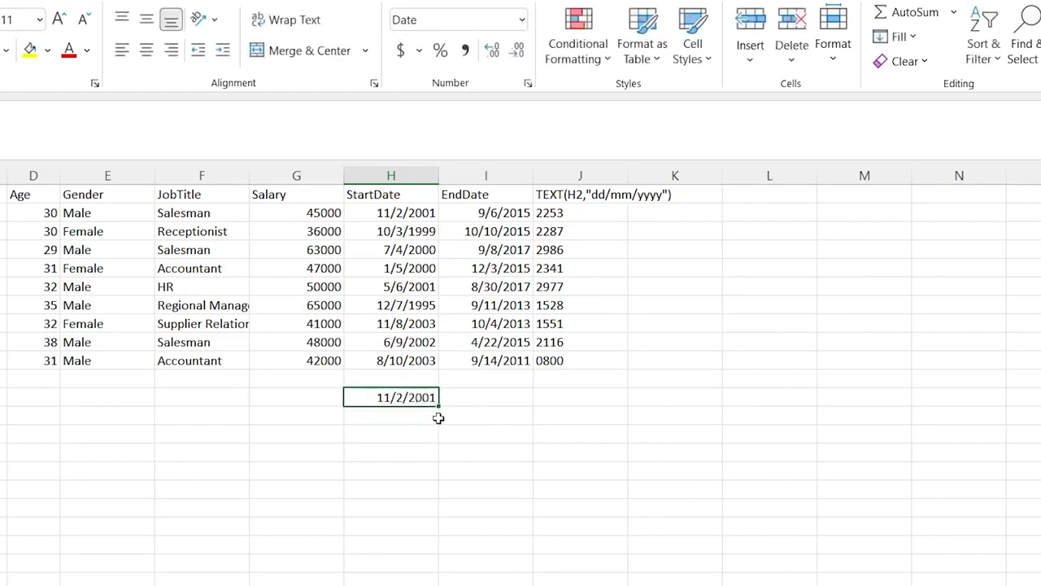
Format H13 as Text and enter 11/2/2001 in it
left_click(409, 419)
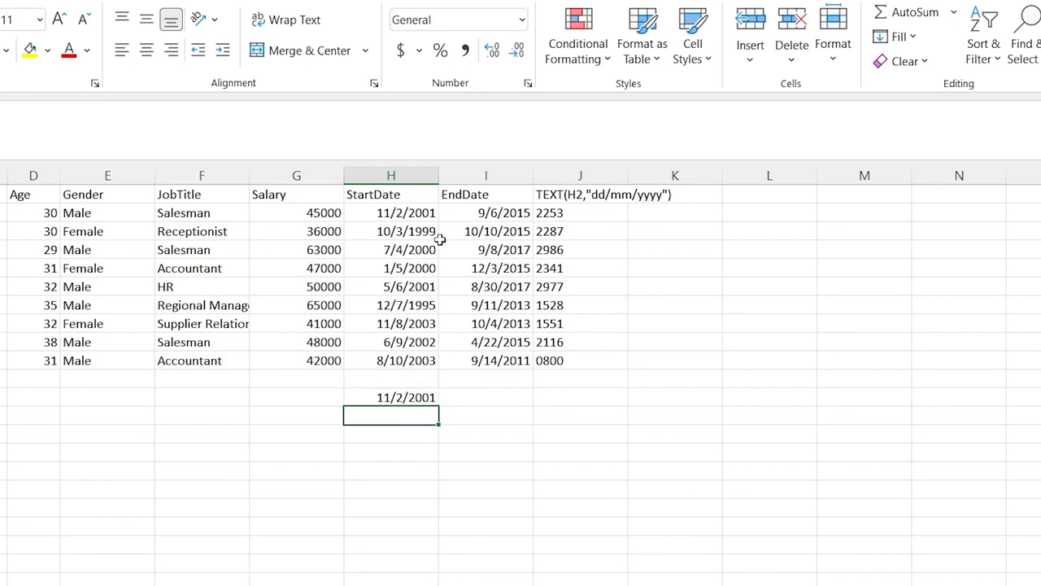
left_click(523, 21)
scroll(481, 260, "down", 1)
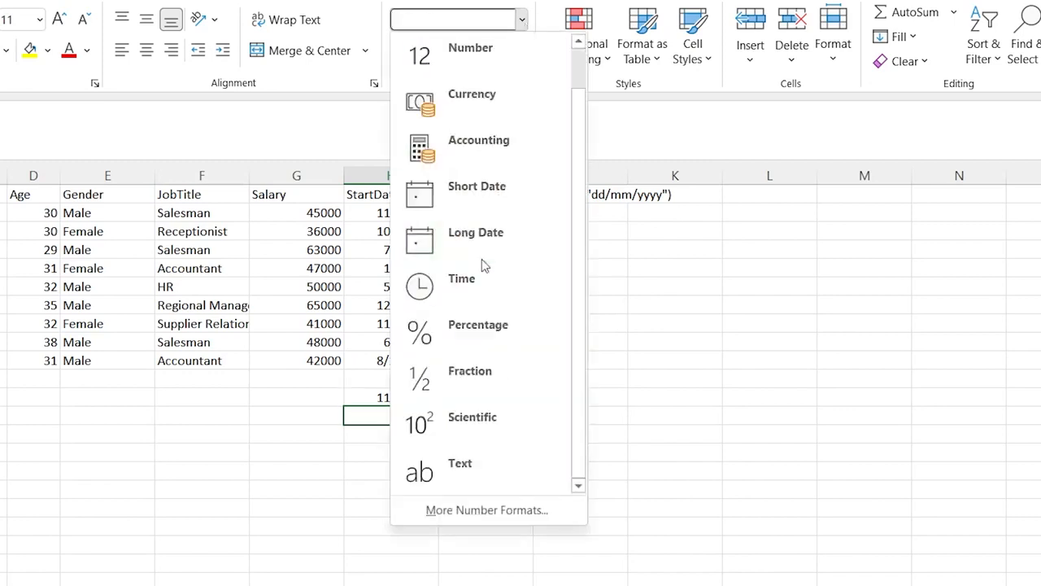
left_click(478, 480)
double_click(394, 415)
type("11/2/2001")
key("Return")
left_click(395, 416)
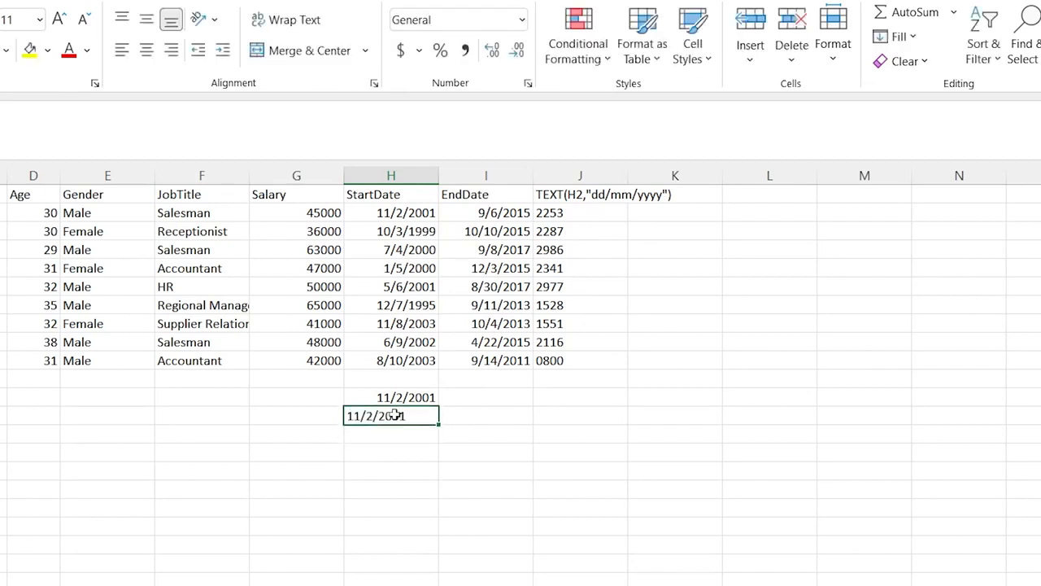
Compare the number formats and alignment of the two test dates in H12 and H13
left_click_drag(383, 397, 385, 416)
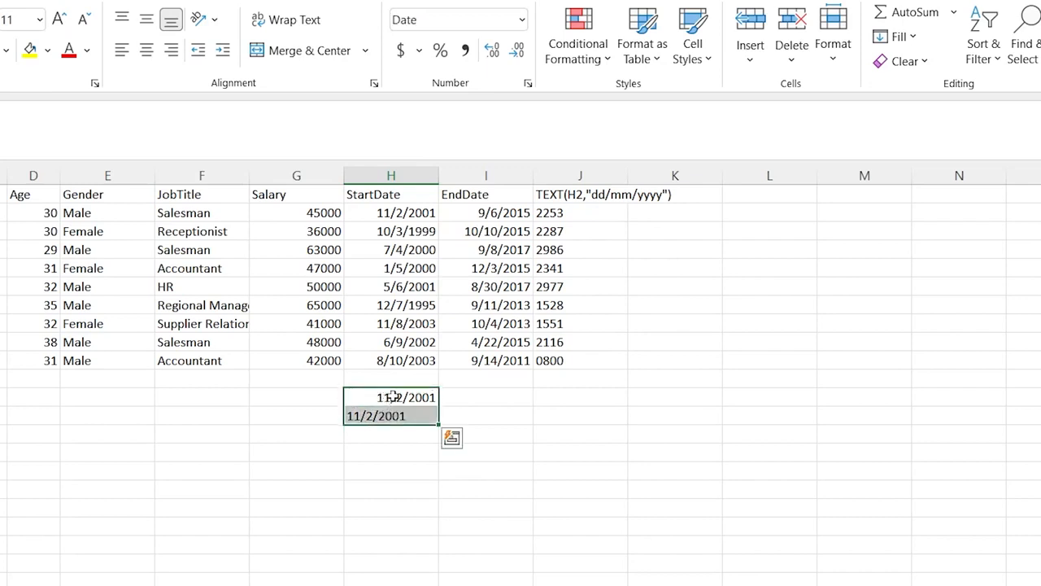
left_click(396, 397)
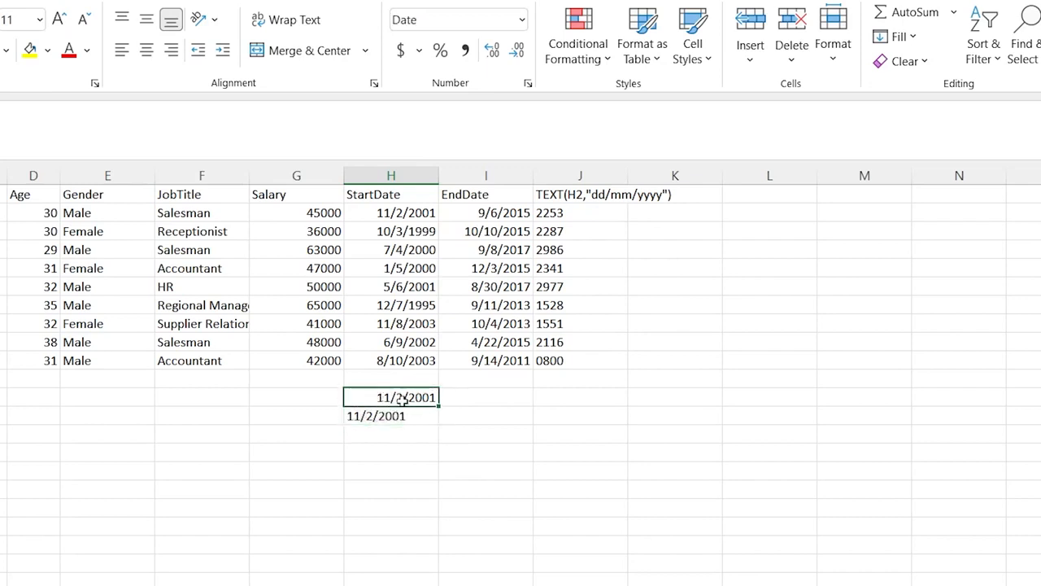
left_click(383, 418)
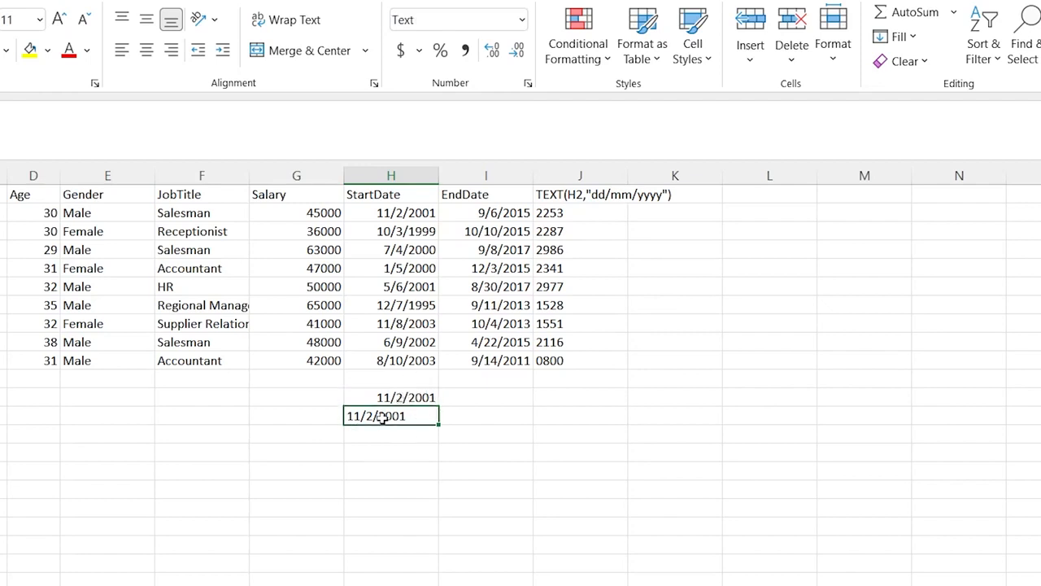
Clear both test dates from H12 and H13
left_click_drag(423, 396, 417, 430)
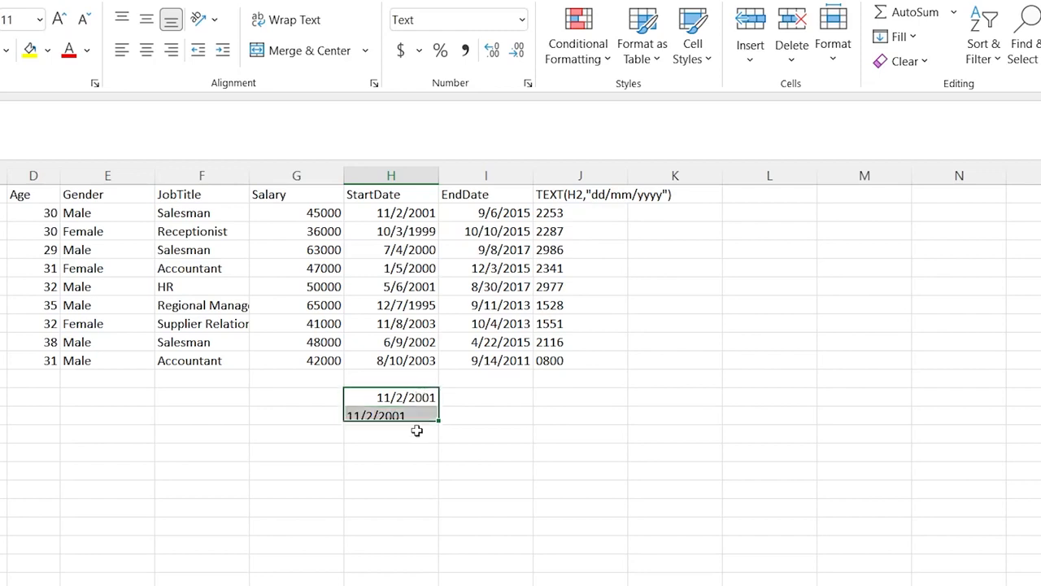
key("BackSpace")
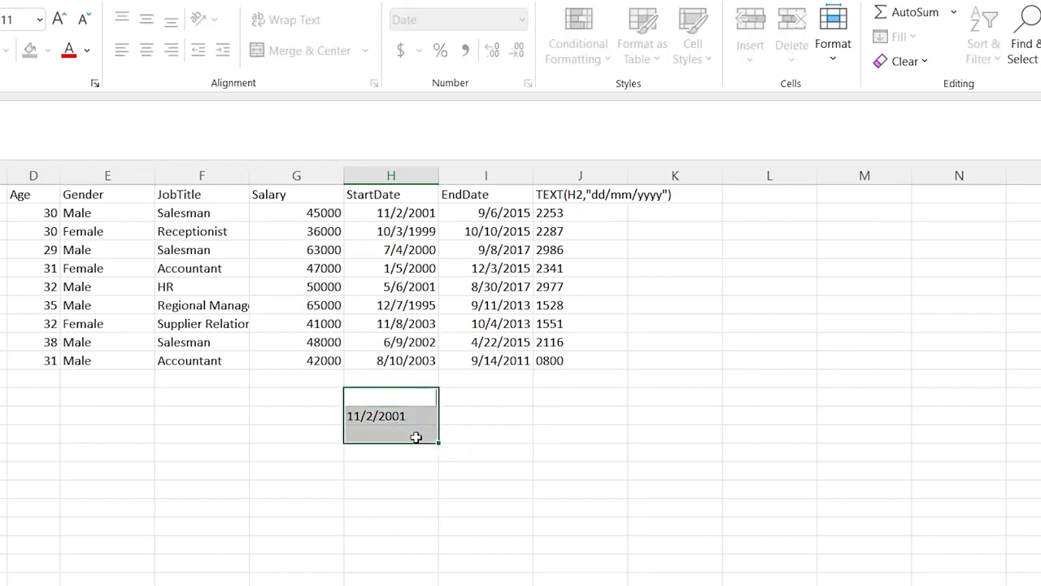
left_click(410, 418)
key("Delete")
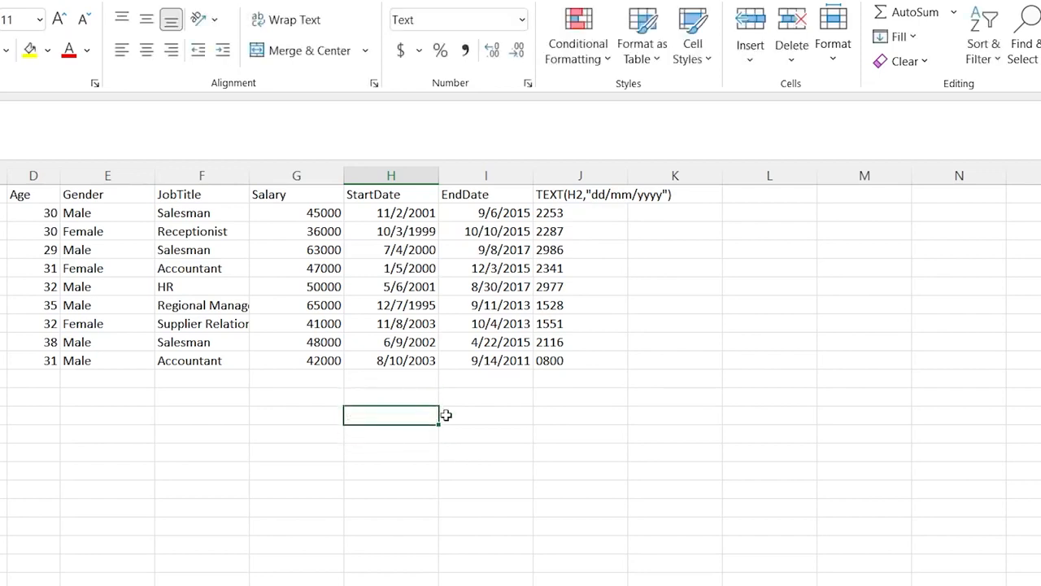
left_click(474, 416)
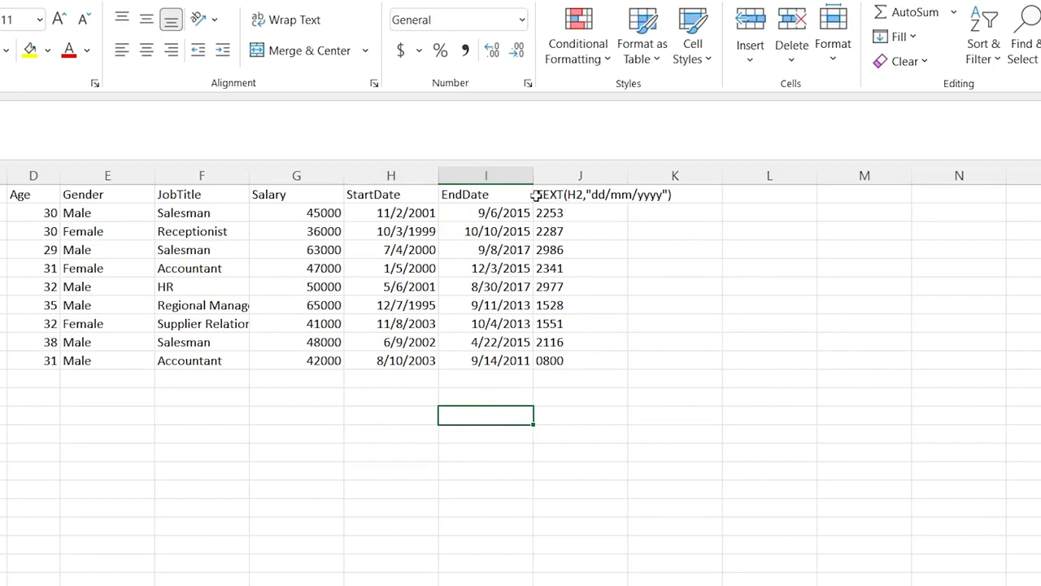
Clear the RIGHT formula from J2 so its results are removed from column J
left_click(586, 212)
key("ctrl+shift+Down")
key("BackSpace")
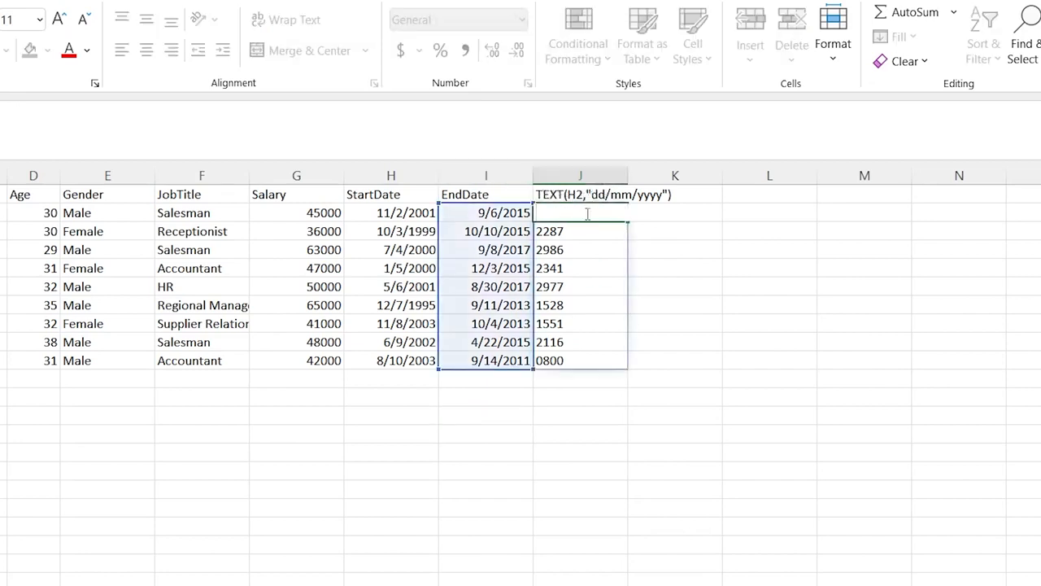
left_click(625, 345)
left_click(579, 223)
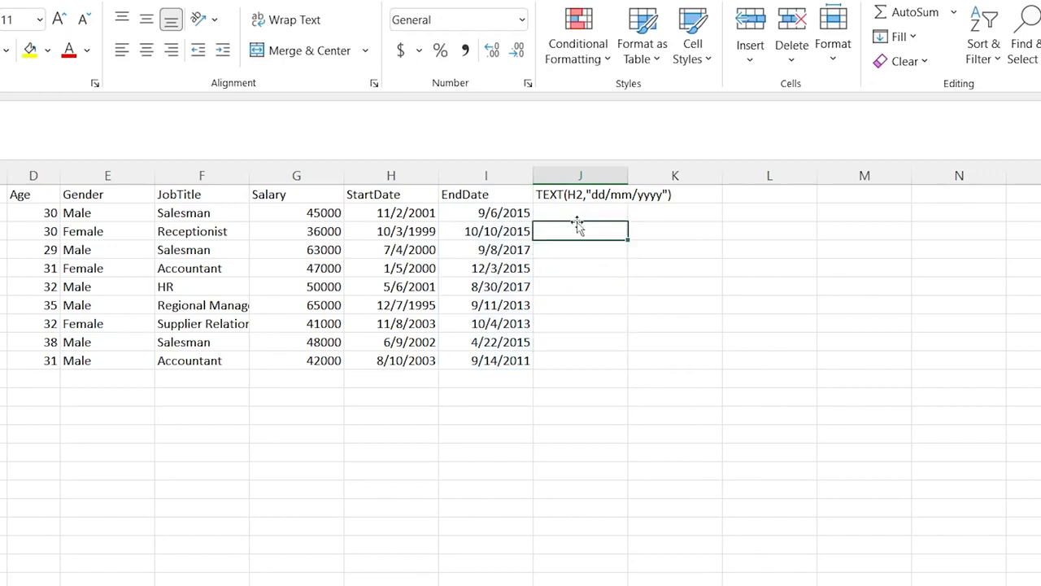
Enter =TEXT(H2:H10, "dd/mm/yyyy") in J2 to convert all the start dates to text
left_click(577, 213)
type("=")
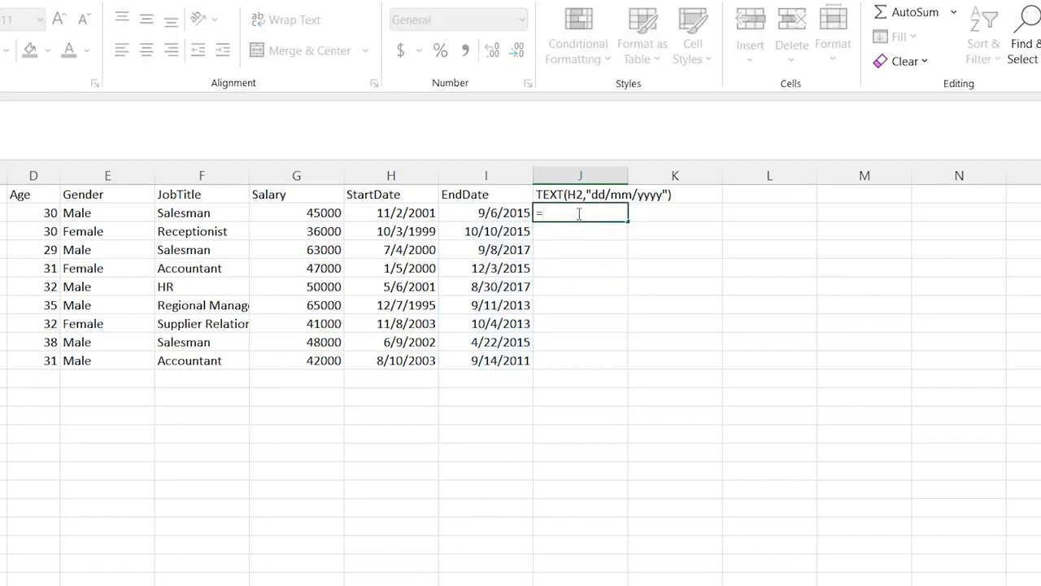
type("TEST")
key("BackSpace")
key("BackSpace")
type("X")
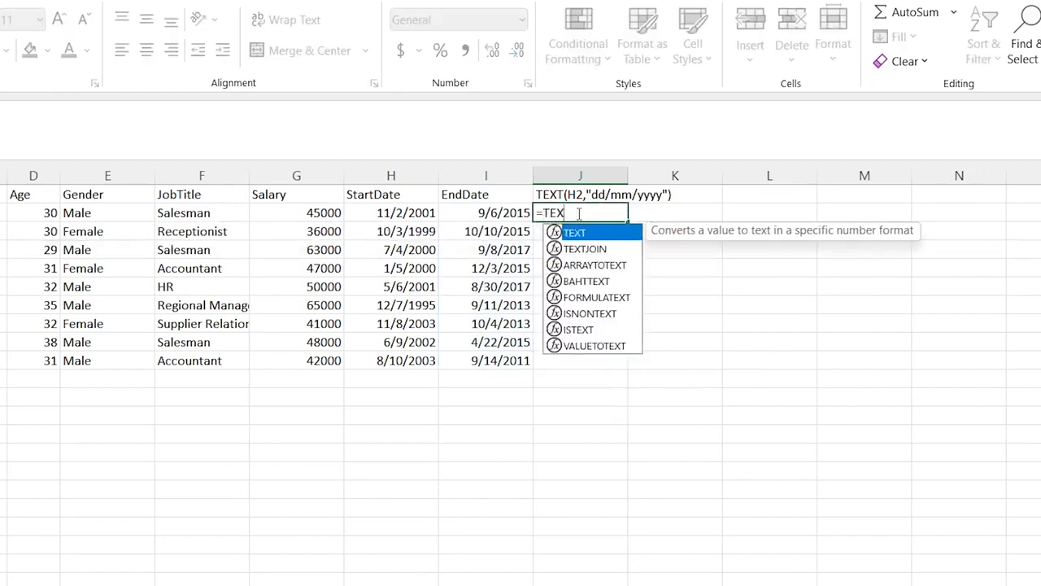
type("T")
type("(")
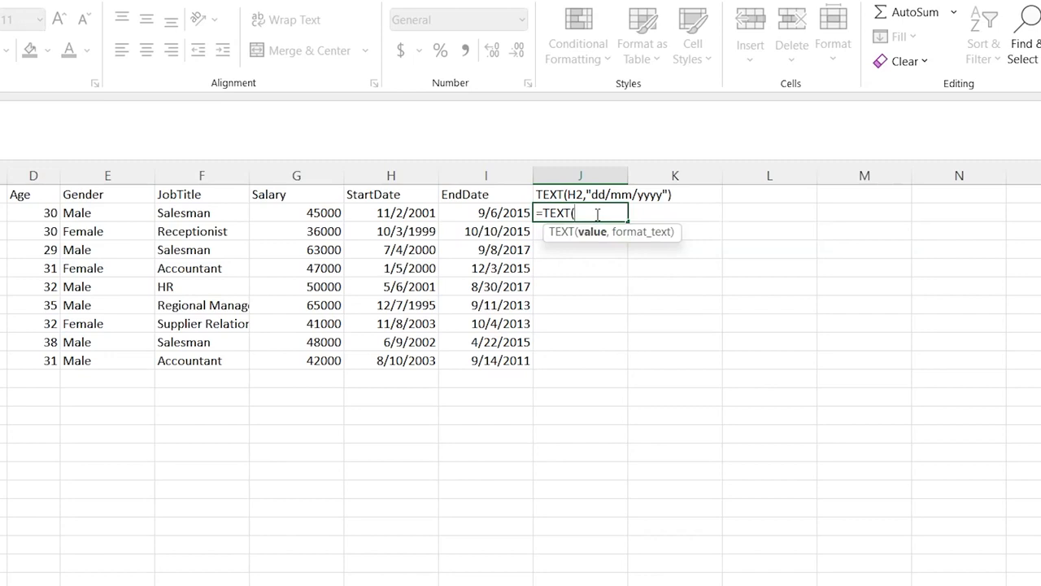
left_click(404, 213)
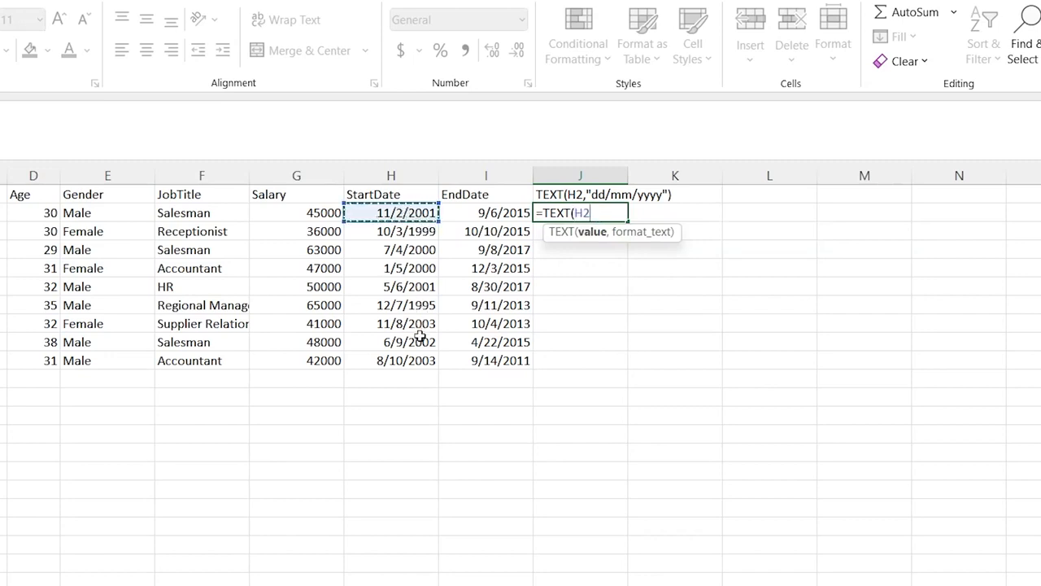
left_click_drag(419, 356, 418, 365)
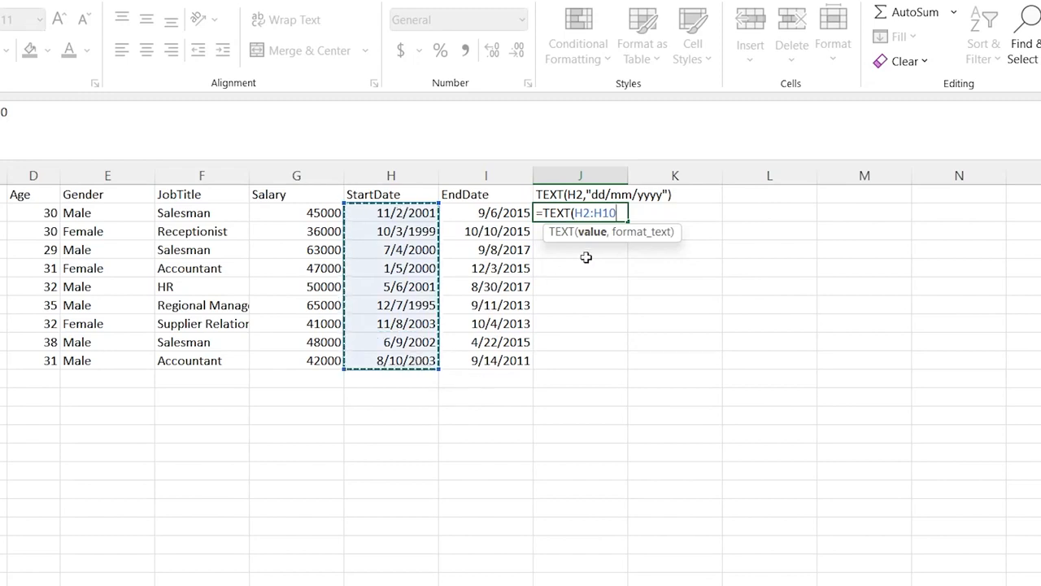
type(",")
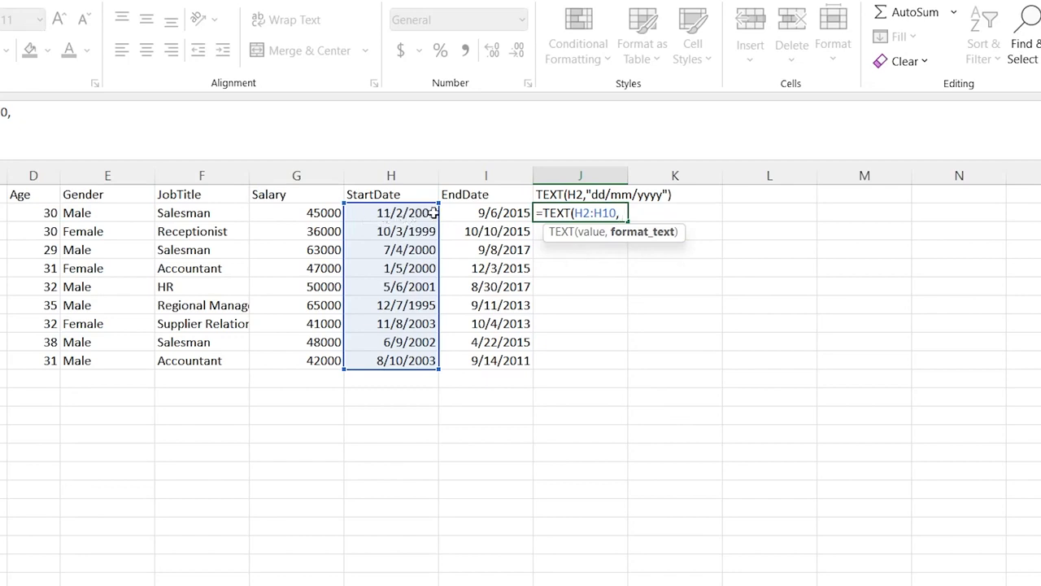
type("\"dd/")
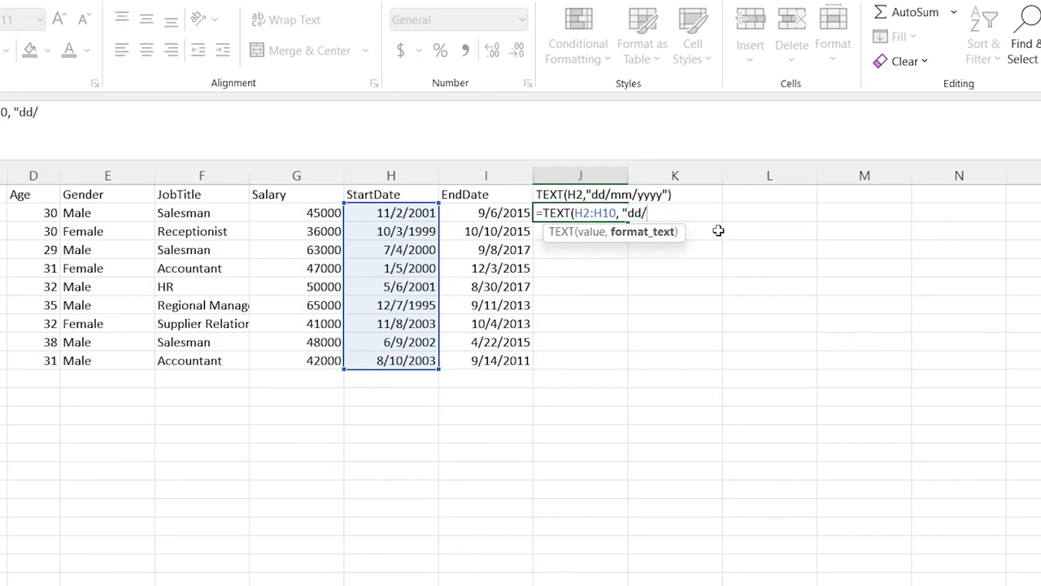
type("mm/yyyy")
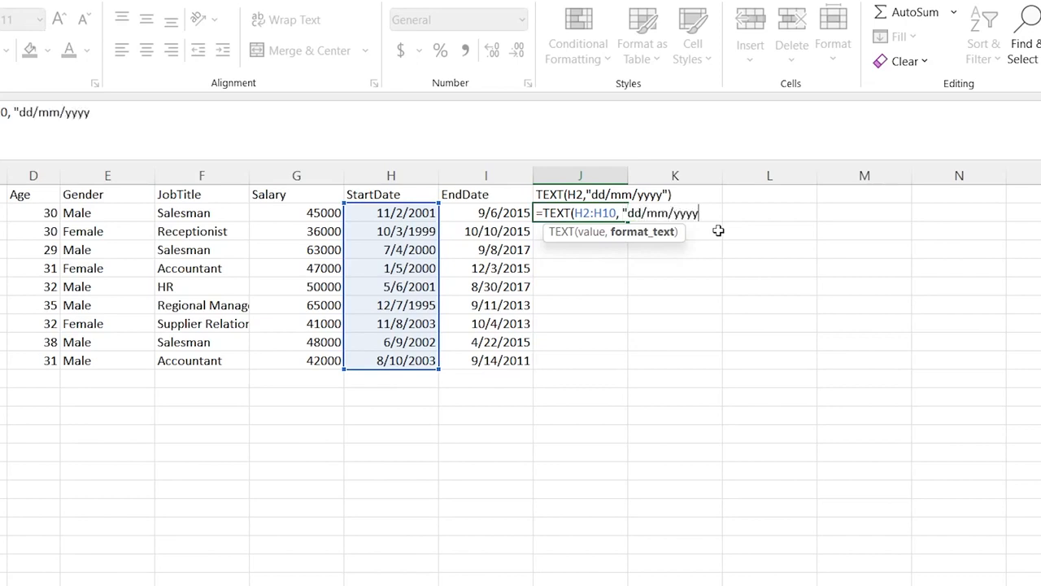
type("\")")
key("Return")
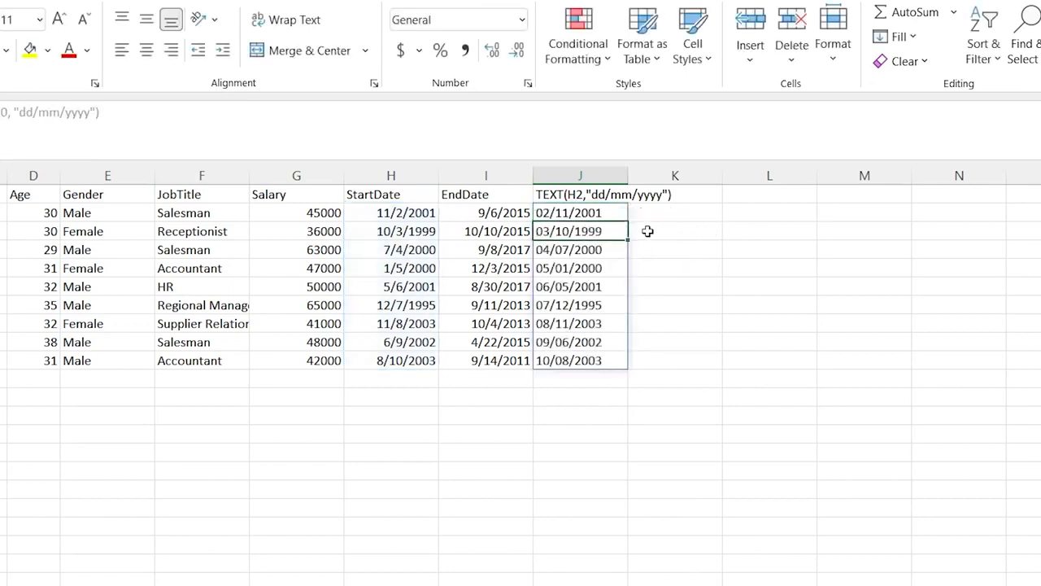
left_click(665, 249)
left_click(600, 211)
left_click_drag(601, 212, 596, 361)
key("ctrl+q")
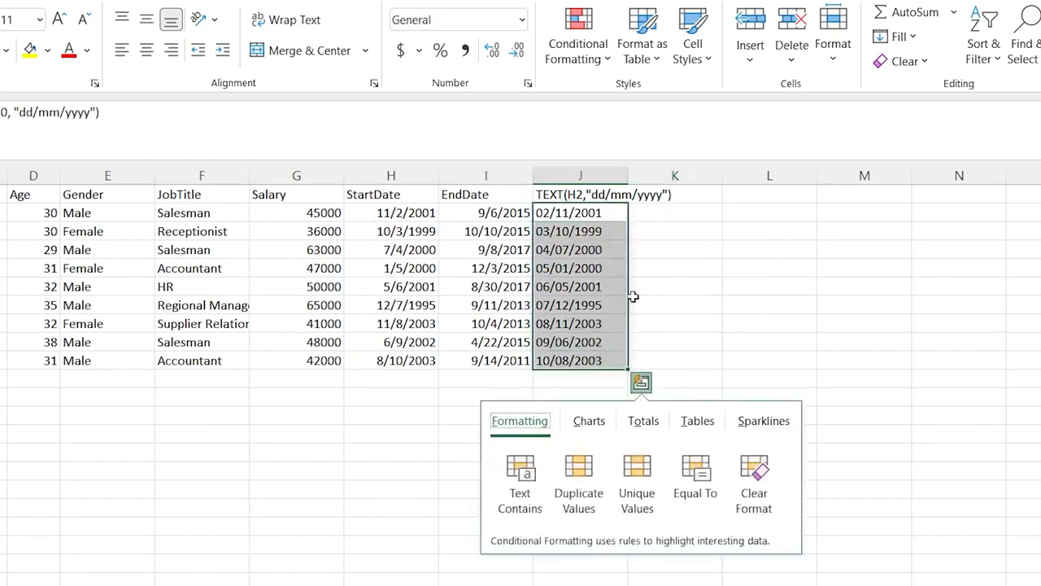
left_click(606, 286)
Copy the converted dates in J2:J10 and paste them, formula included, starting at L2
left_click_drag(615, 220, 610, 360)
key("ctrl+c")
right_click(760, 208)
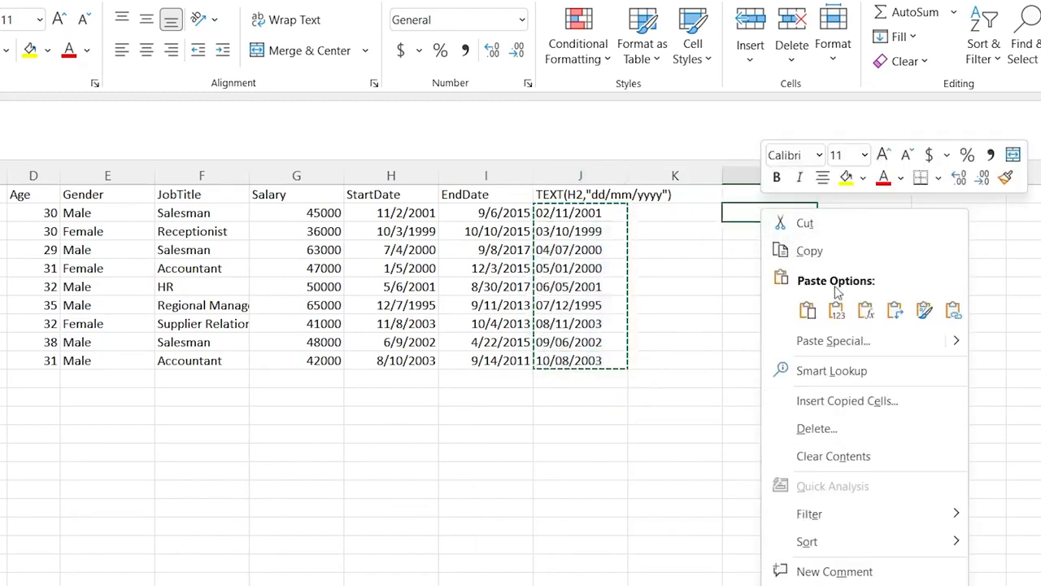
left_click(809, 307)
left_click(776, 251)
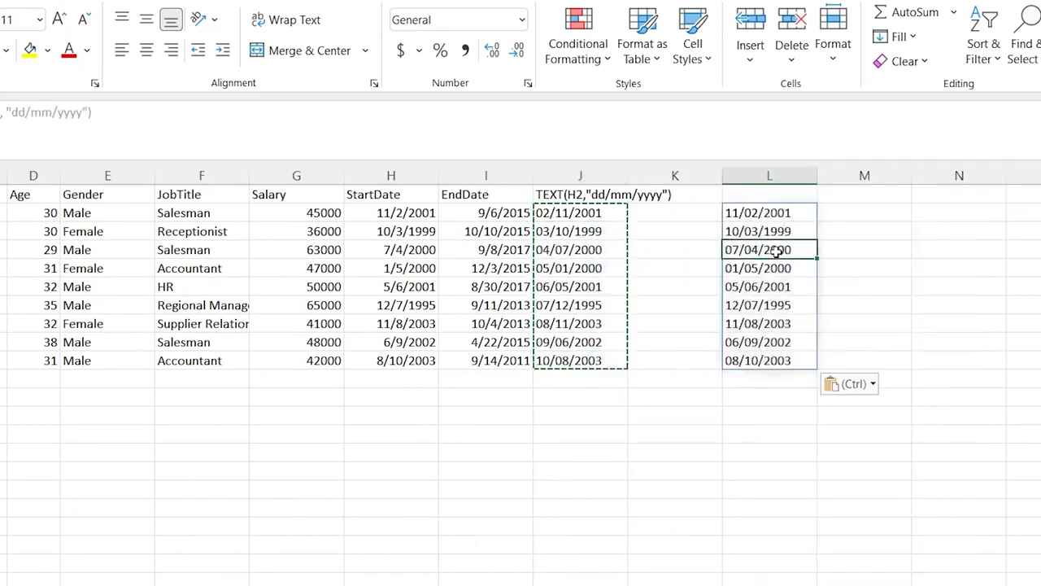
key("ctrl+Down")
left_click(779, 213)
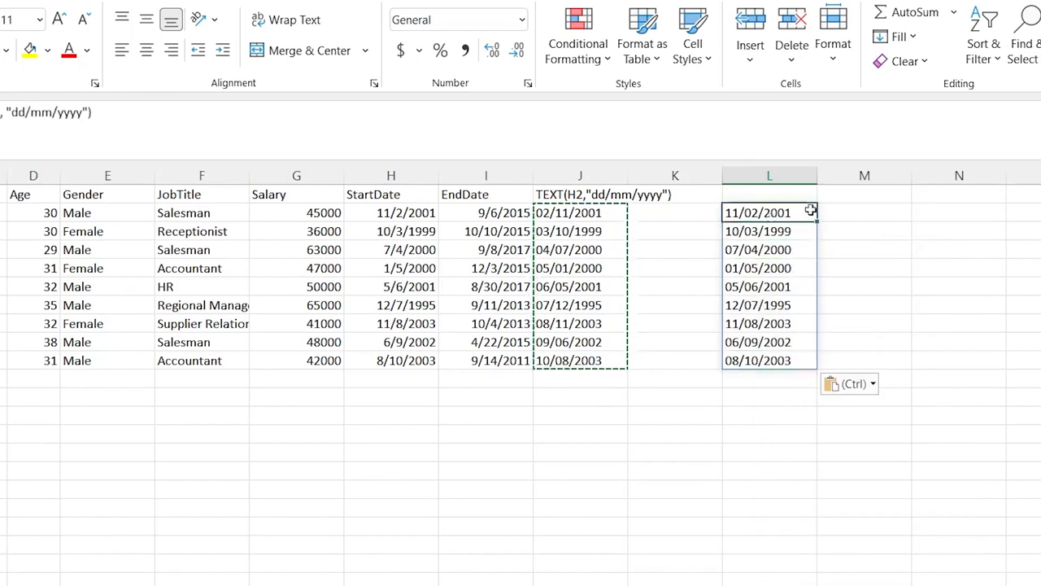
left_click(784, 272)
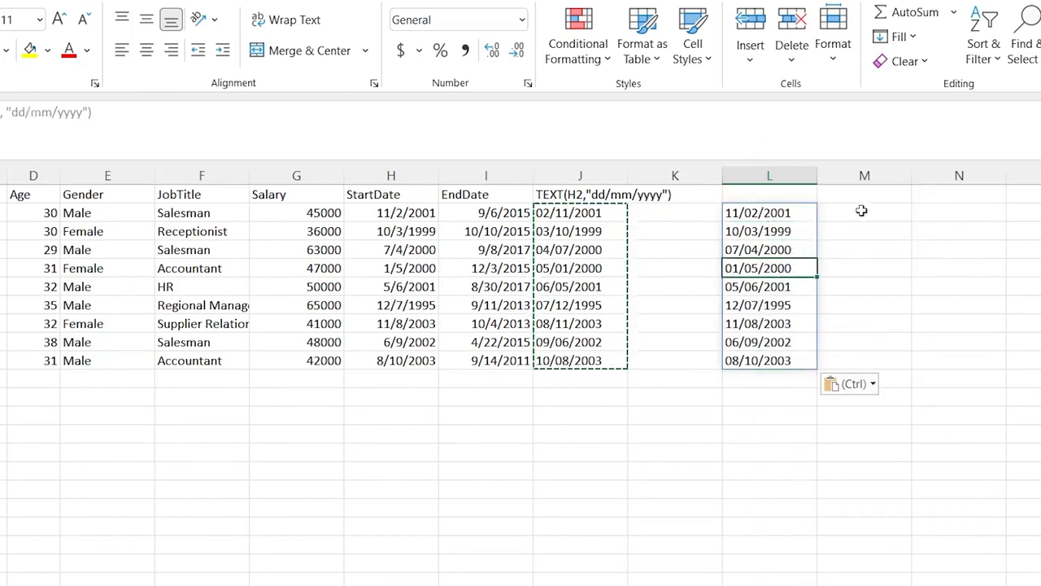
Enter =RIGHT(L2#,4) in M2 to extract the four-digit years from the pasted text dates
left_click(862, 212)
type("=RIGHT(")
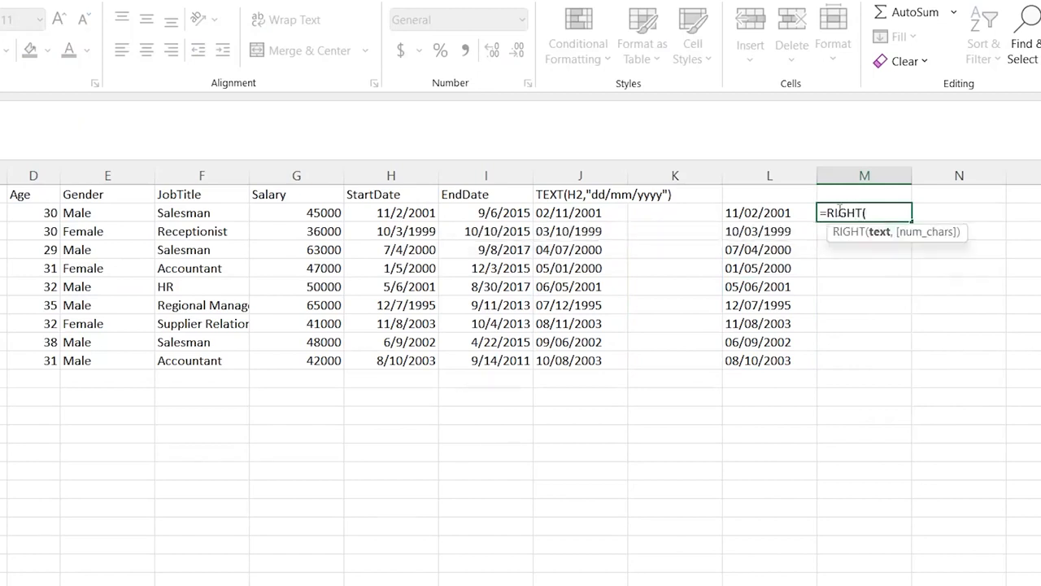
left_click(779, 212)
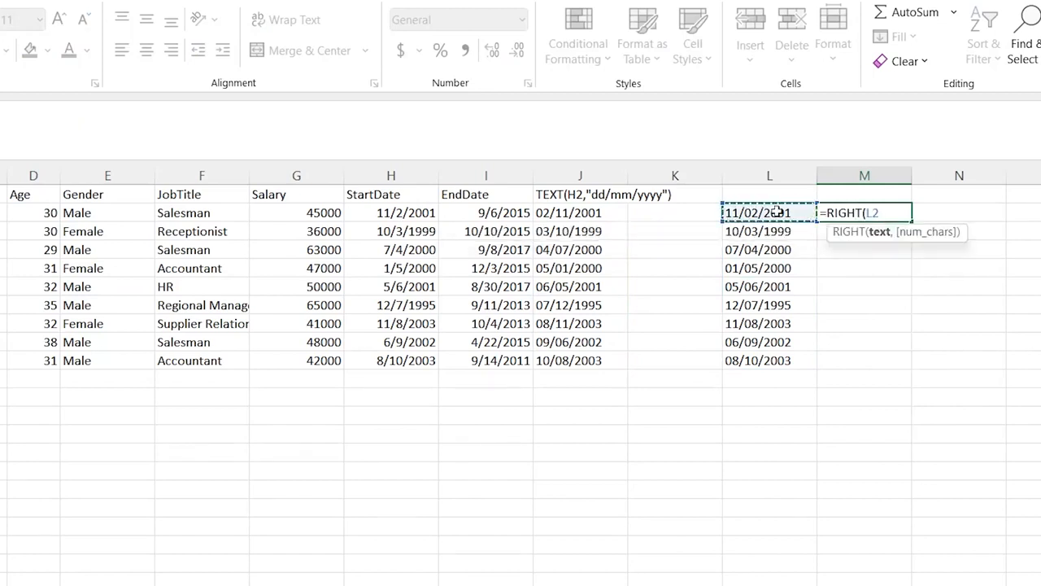
left_click_drag(779, 212, 766, 360)
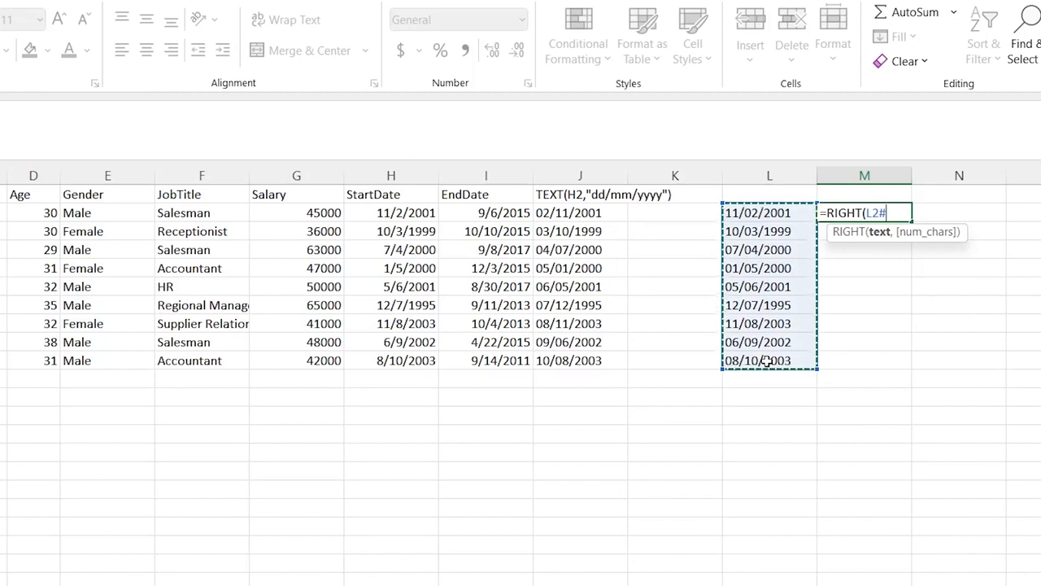
type(",4")
key("Return")
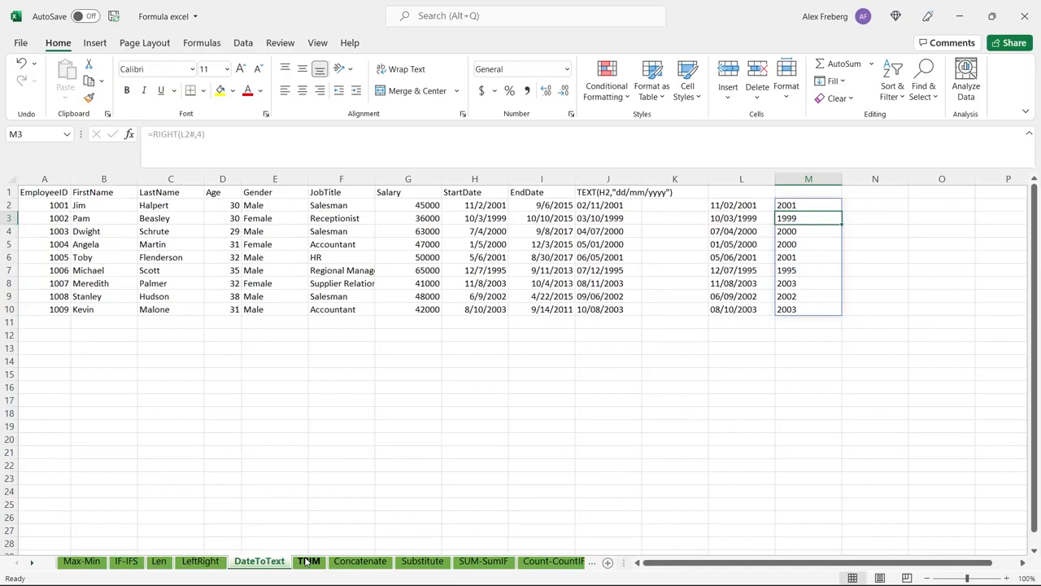
Switch to the TRIM sheet and examine the LastName entries in C2:C10 for extra spaces, including trailing ones in C10
left_click(307, 561)
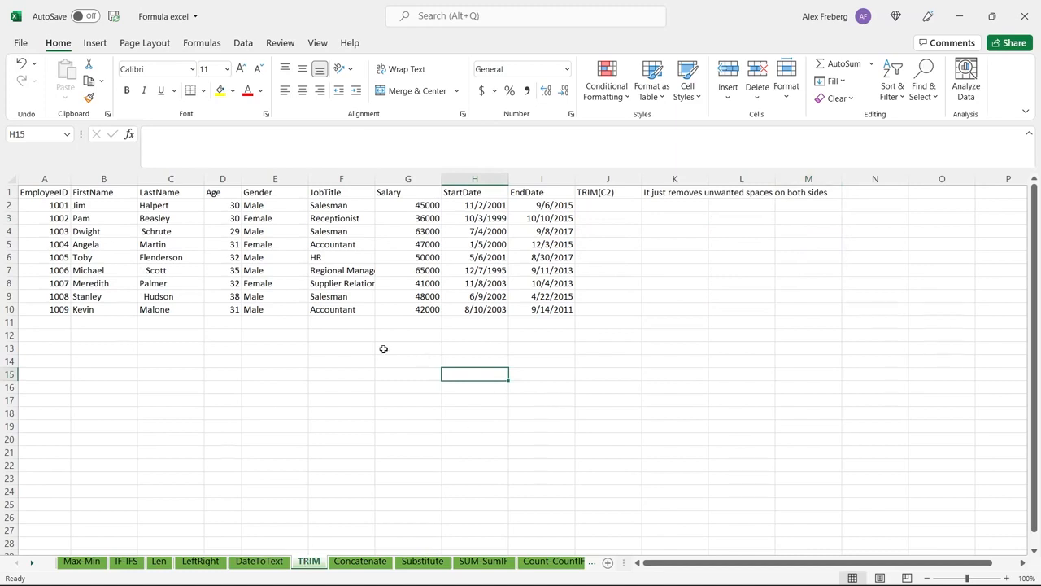
left_click_drag(155, 207, 166, 319)
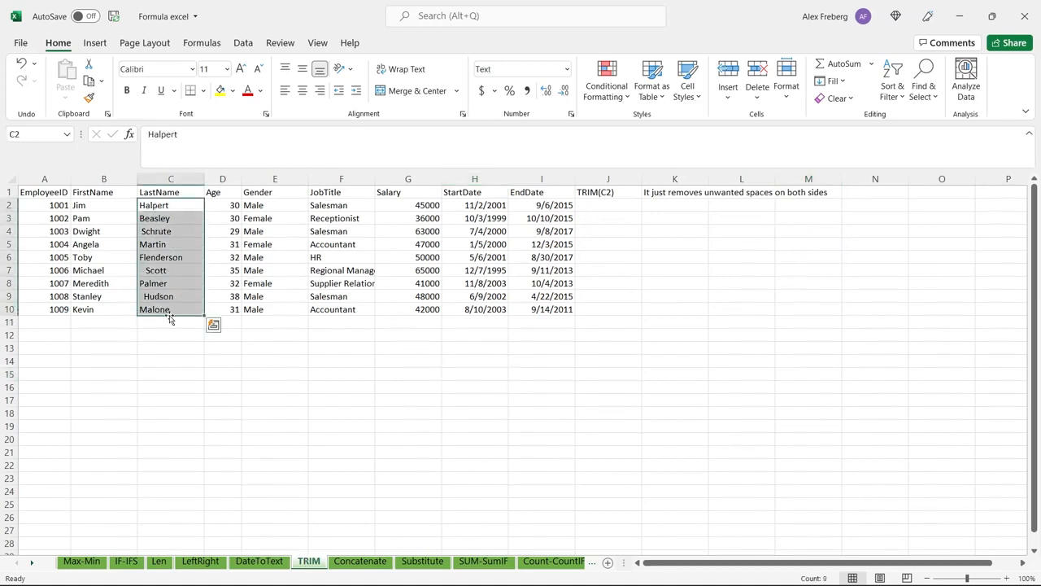
left_click(173, 324)
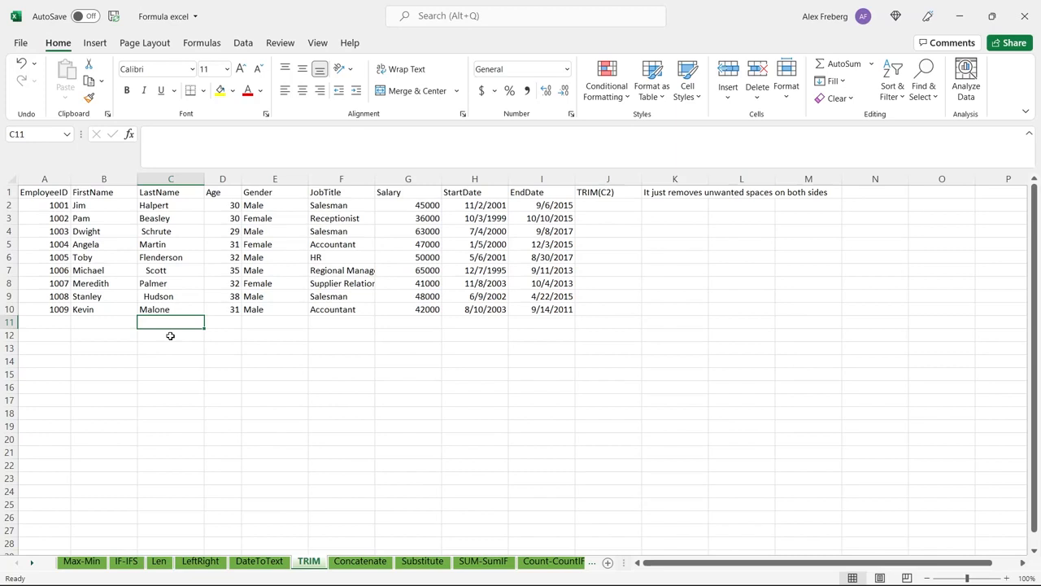
double_click(171, 306)
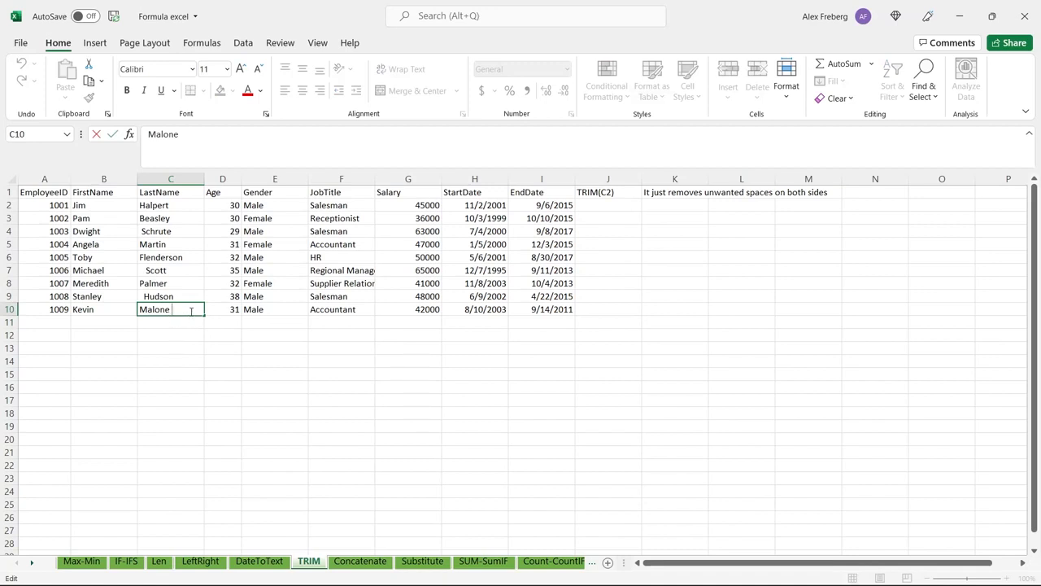
left_click(181, 336)
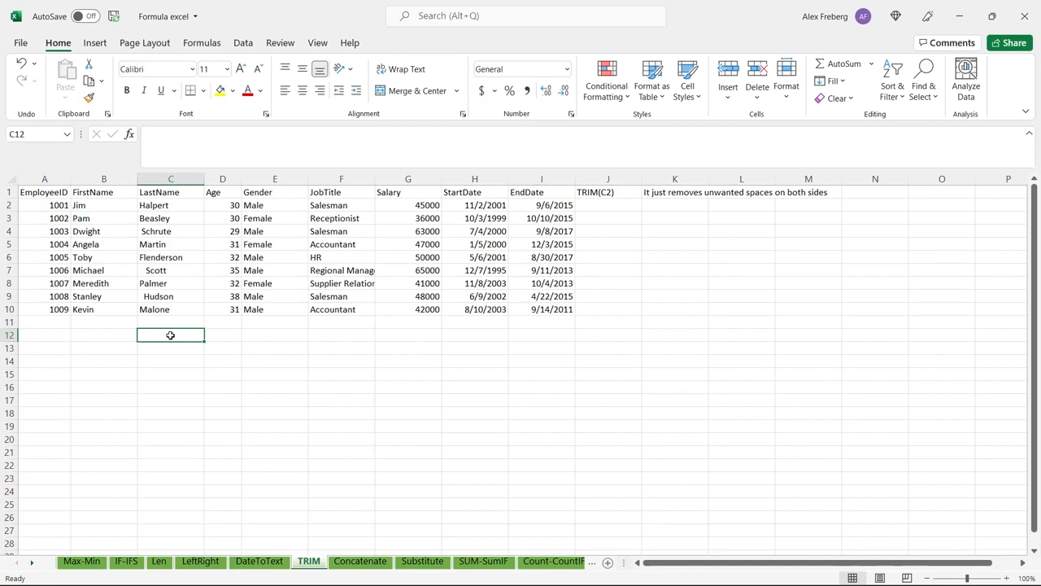
left_click_drag(181, 205, 180, 309)
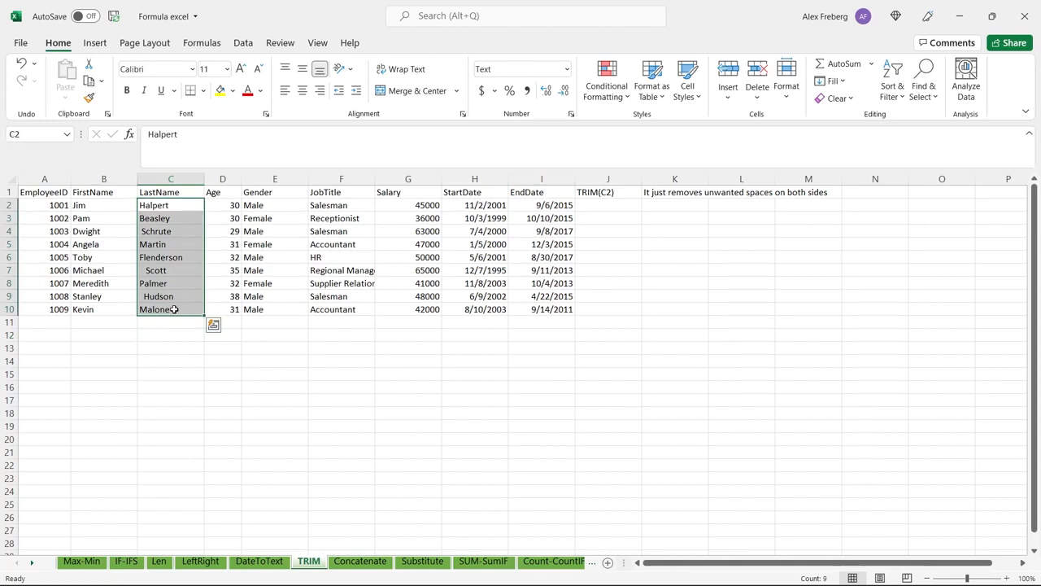
left_click(174, 205)
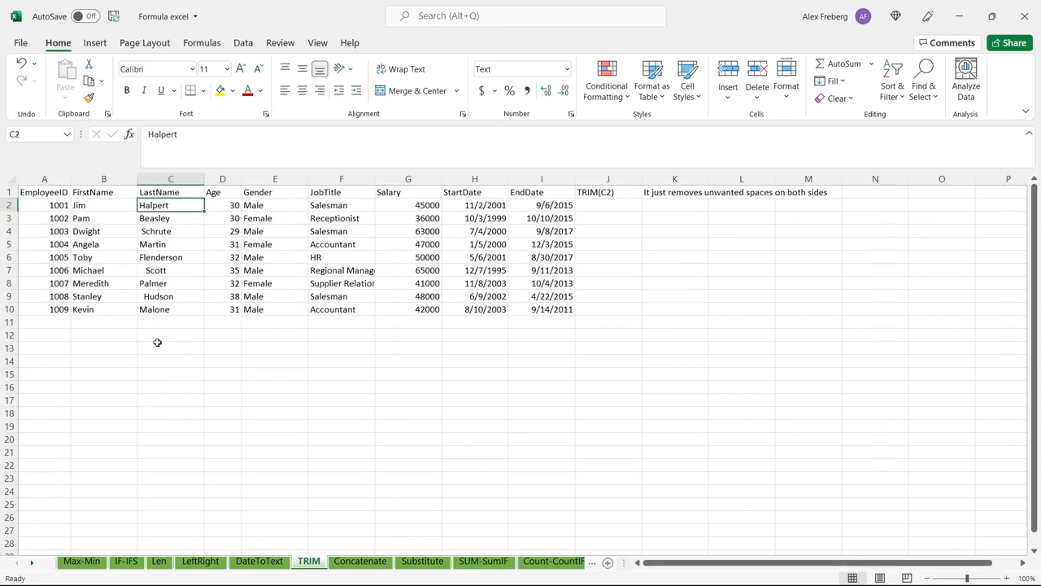
Enter =TRIM(C2:C10) in J2 to strip the unwanted spaces from all the last names
left_click(620, 206)
type("=")
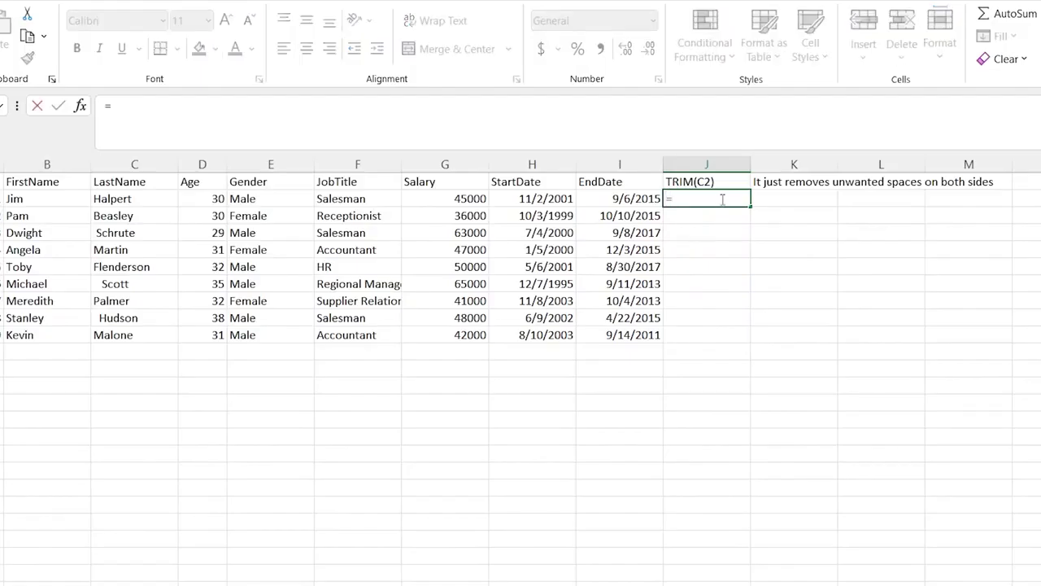
type("TRIM")
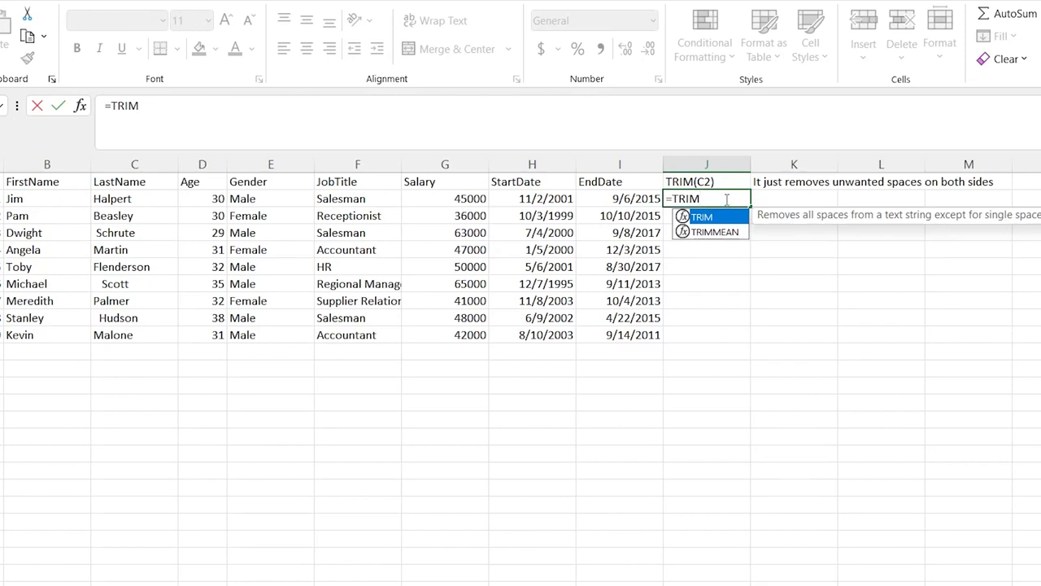
type("(")
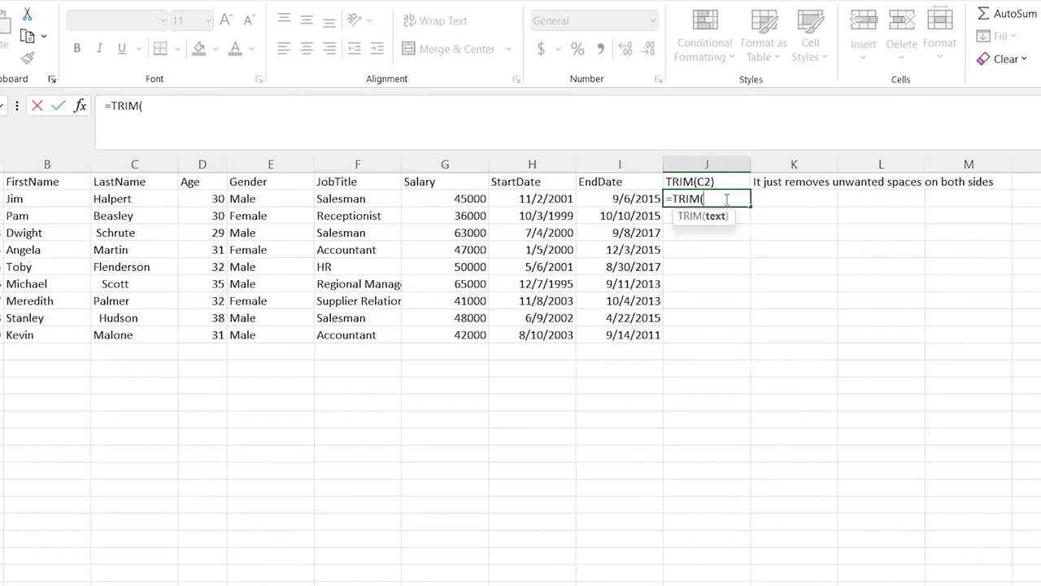
left_click(140, 198)
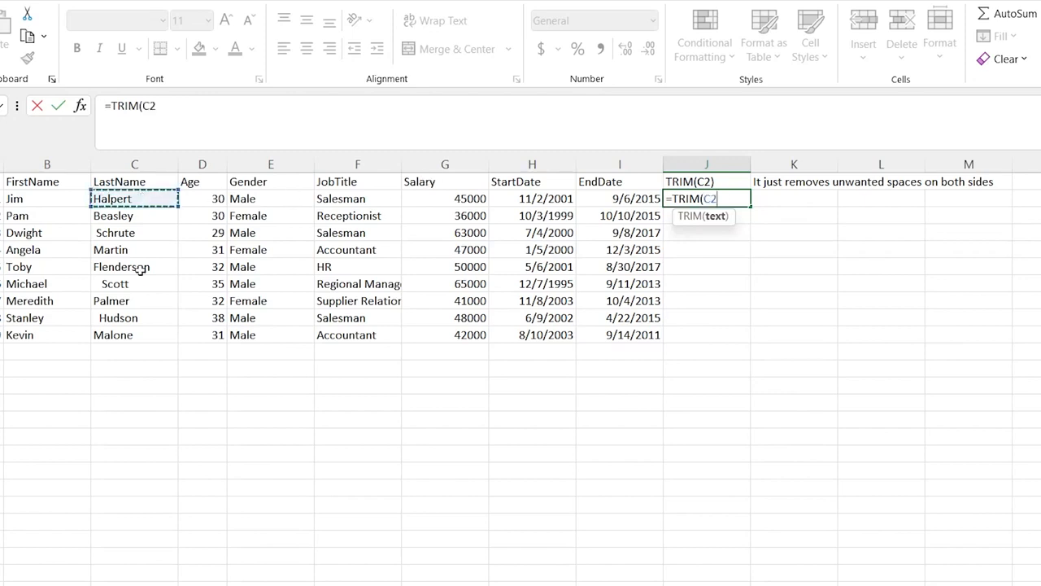
left_click(143, 335, "shift")
type(")")
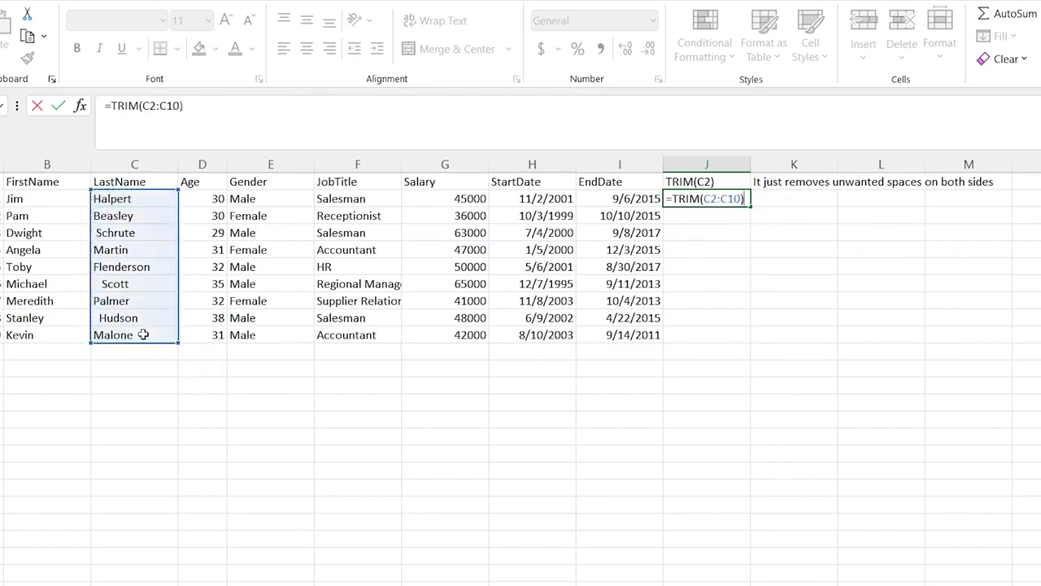
key("Return")
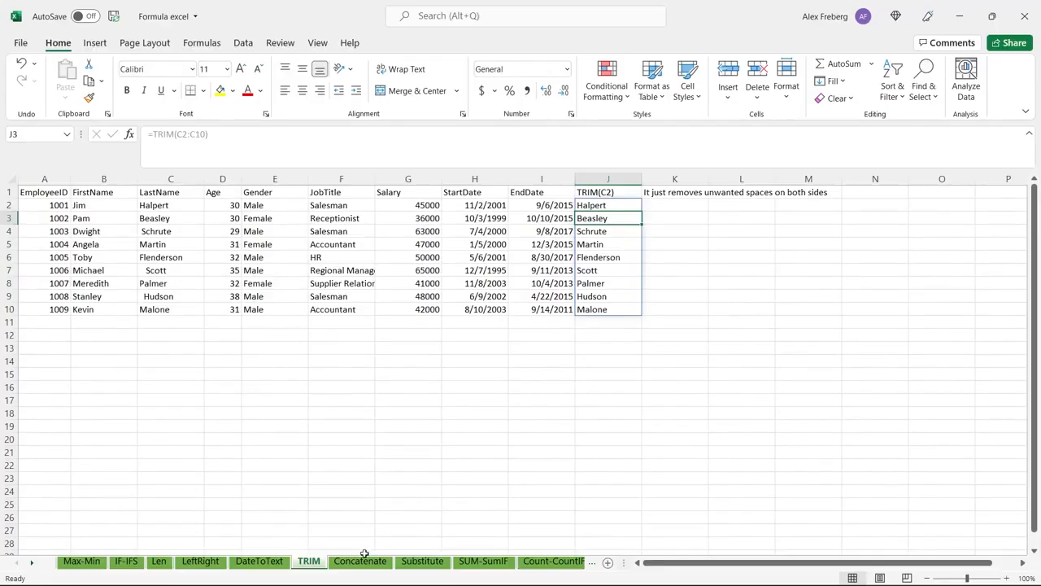
On the Concatenate sheet, start a CONCATENATE formula in J2 and consult the function's help article
left_click(358, 561)
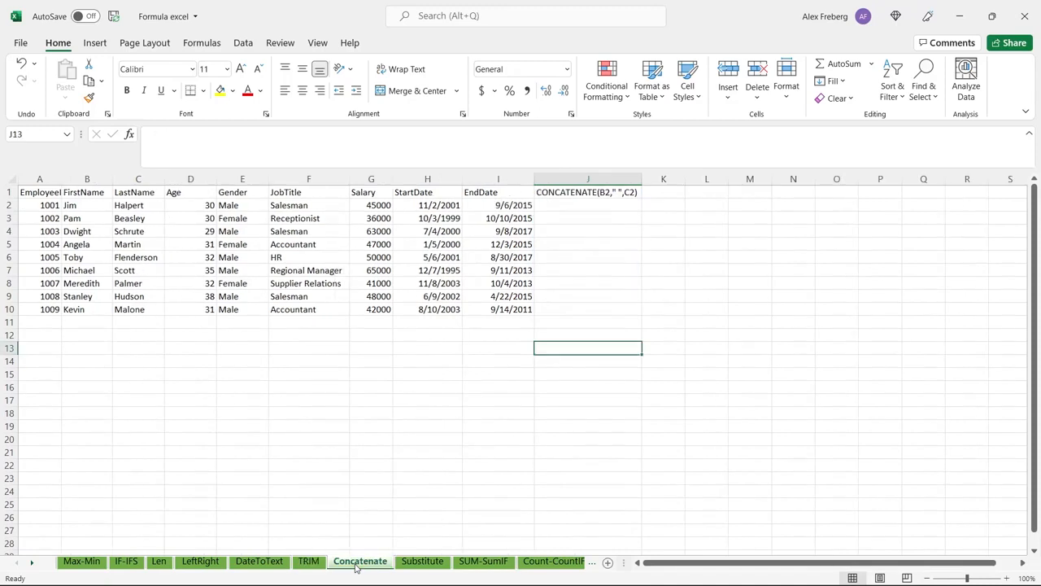
left_click(588, 321)
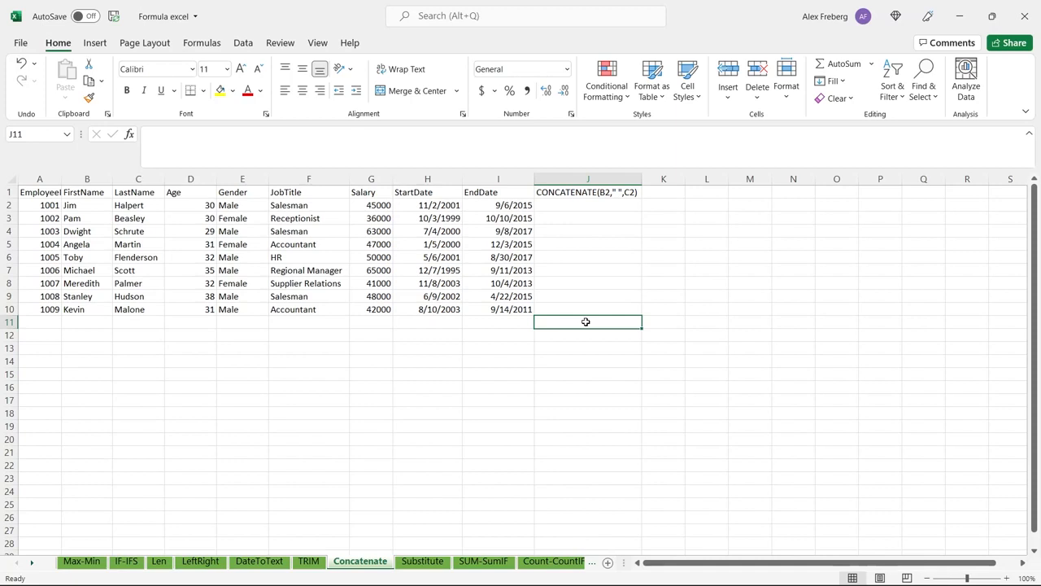
left_click(590, 204)
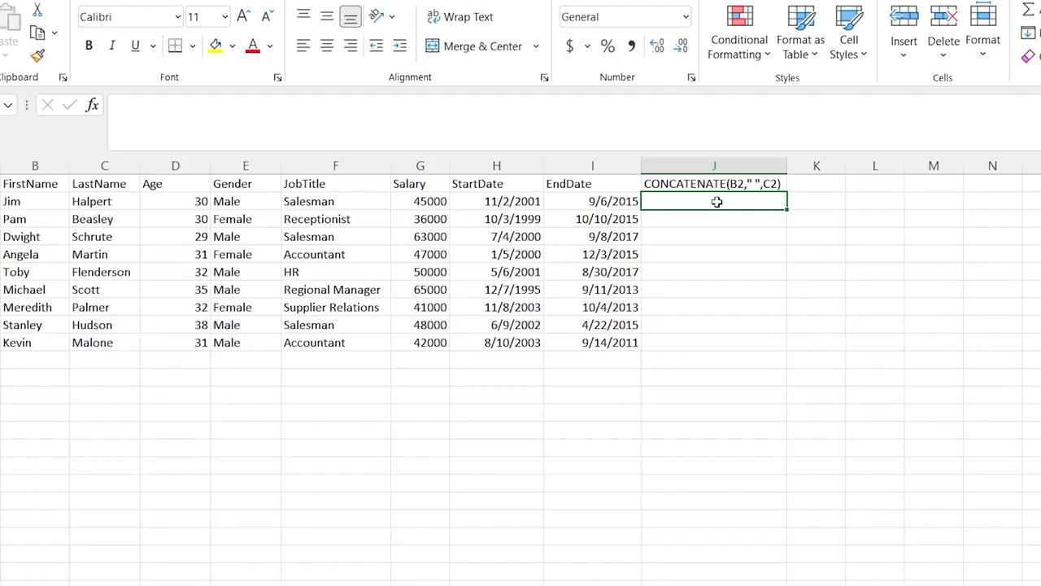
type("=CON")
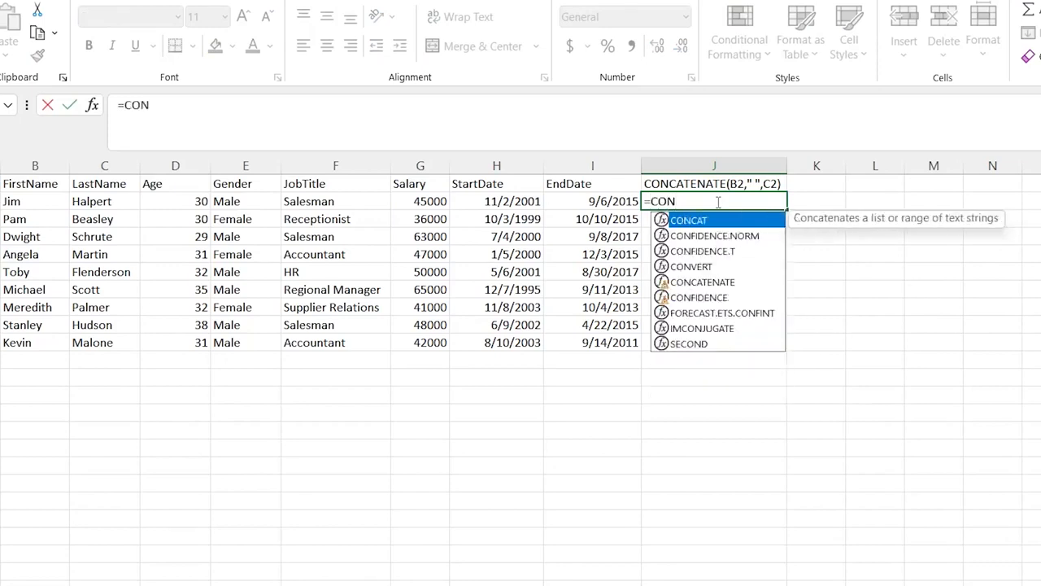
double_click(712, 282)
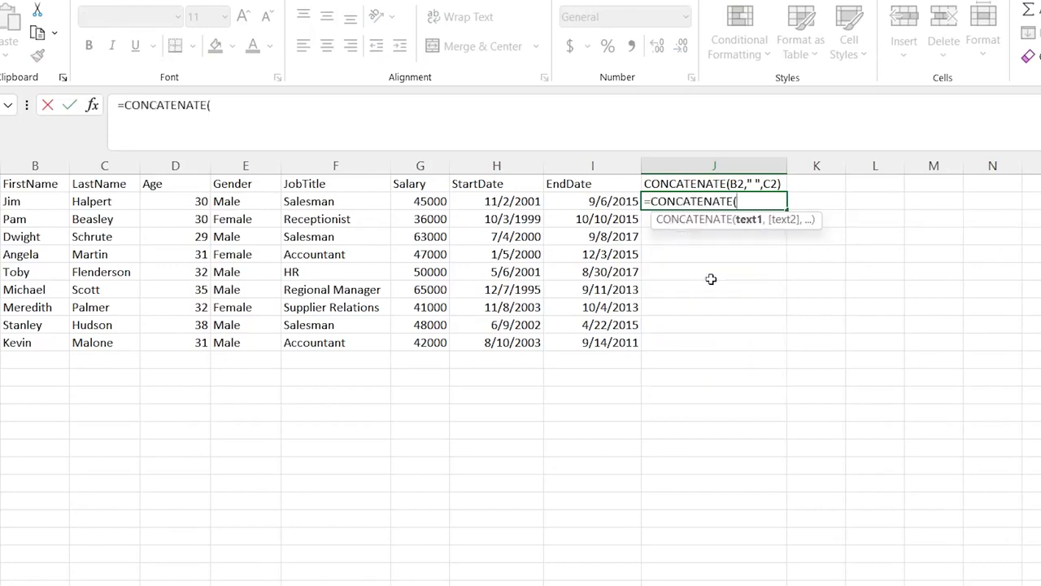
left_click(723, 221)
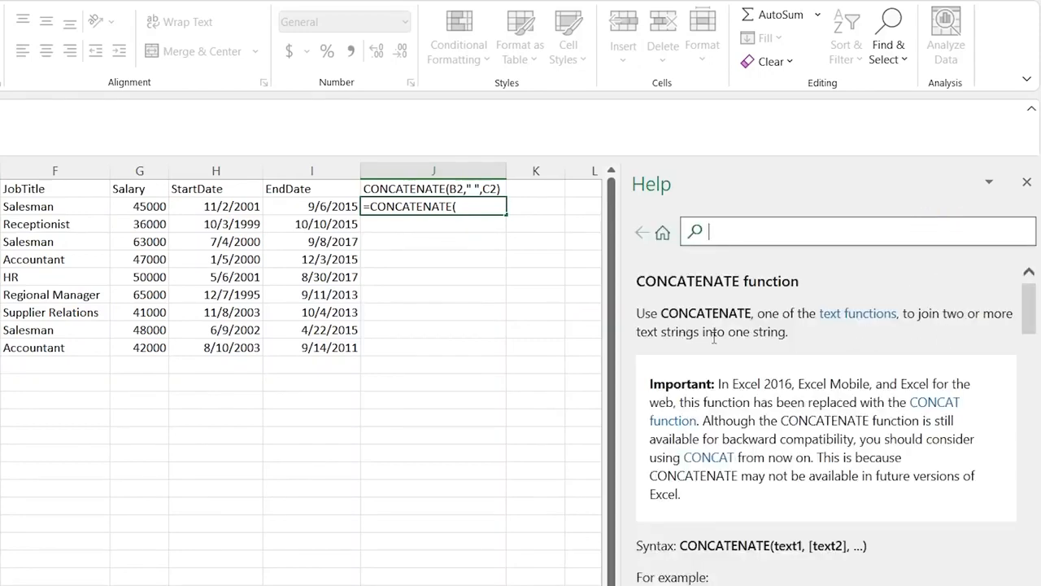
left_click(1027, 182)
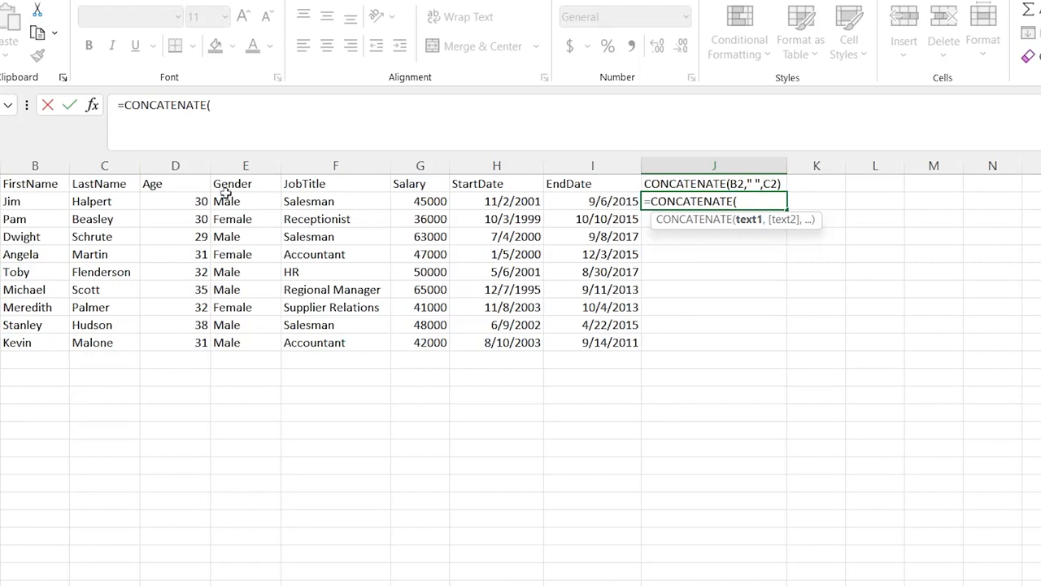
Complete the J2 formula as =CONCATENATE(B2,C2) to join the first and last names
left_click(47, 202)
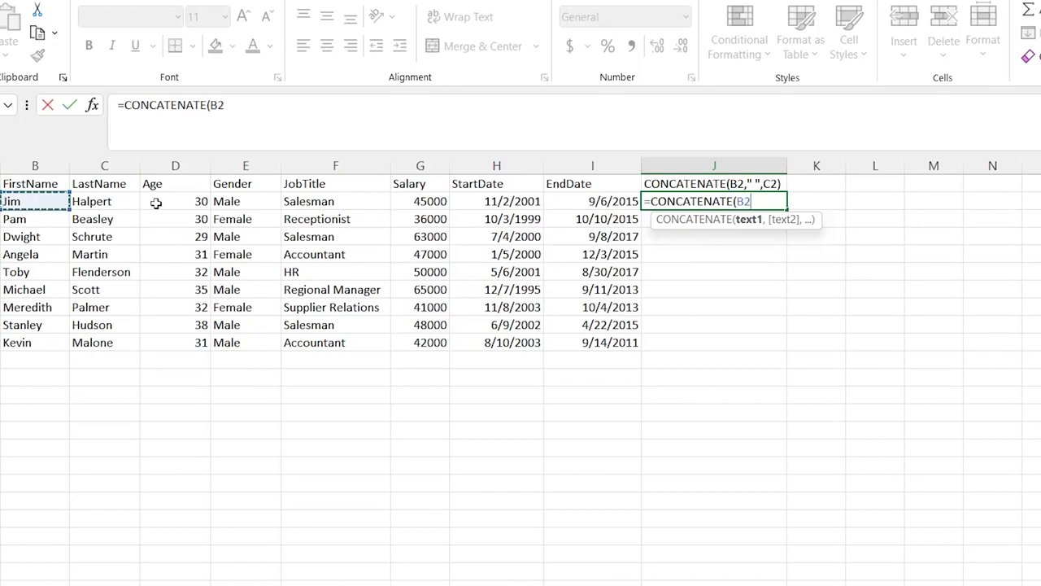
type(",")
left_click(117, 202)
type(")")
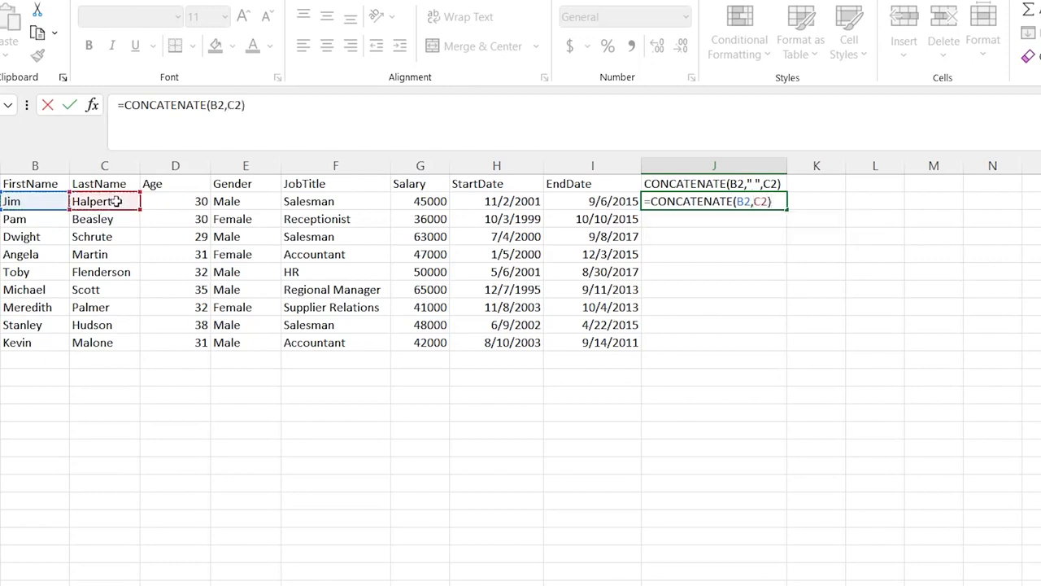
key("Return")
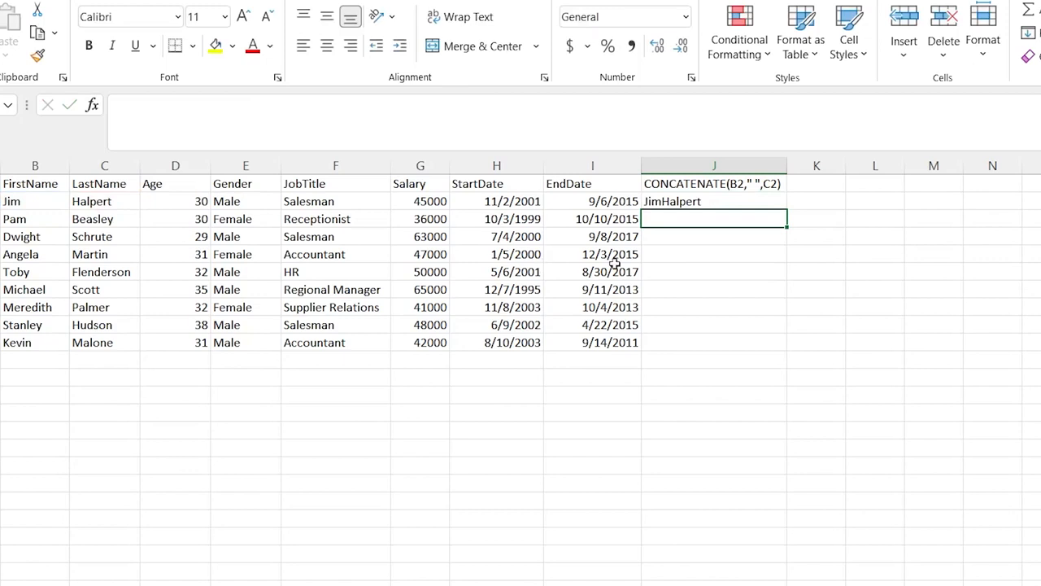
Edit J2 to =CONCATENATE(B2," ",C2) so a space separates the first and last names
left_click(711, 201)
double_click(746, 201)
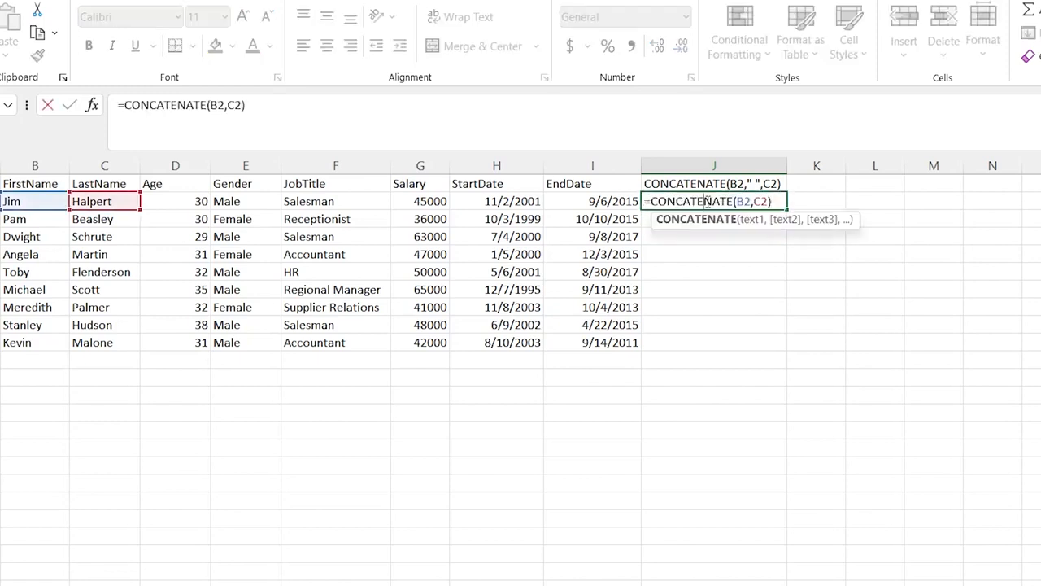
left_click(755, 202)
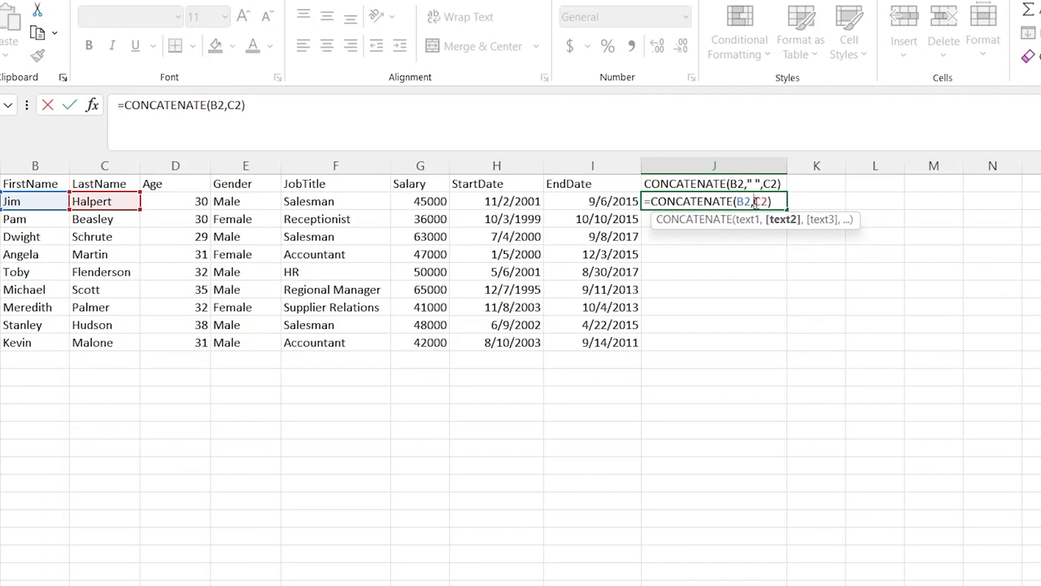
type(",")
key("Left")
type("\"\"")
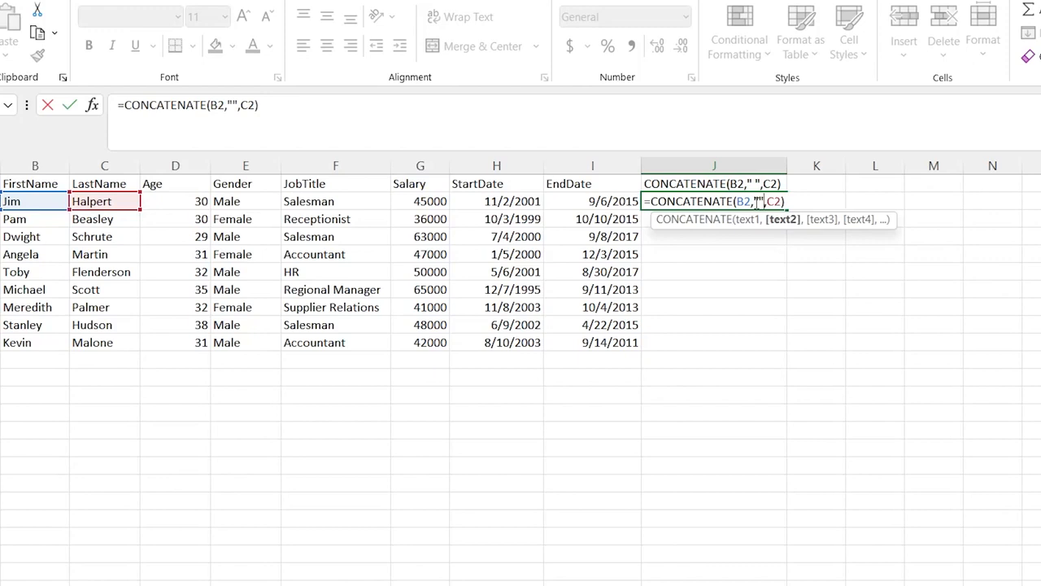
left_click(760, 202)
type("-")
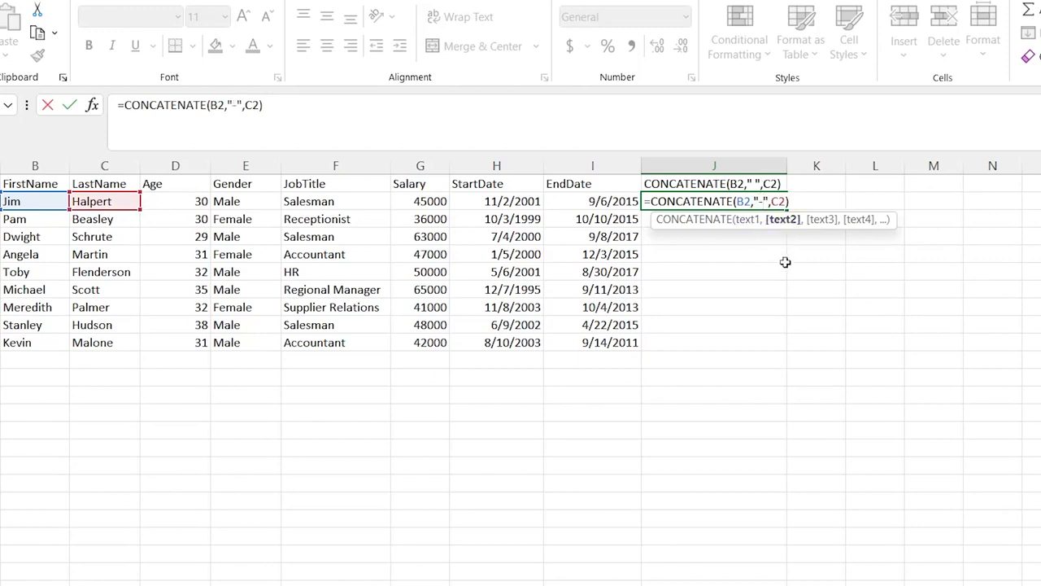
key("BackSpace")
key("Return")
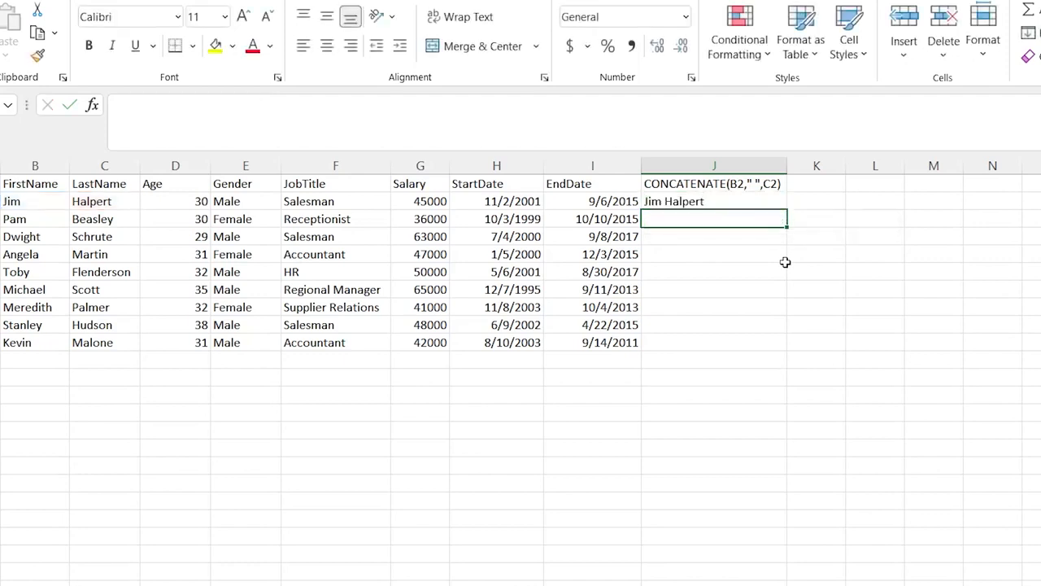
Fill the full-name formula from J2 down to J10 and check the filled cells
left_click(721, 198)
left_click_drag(787, 209, 784, 352)
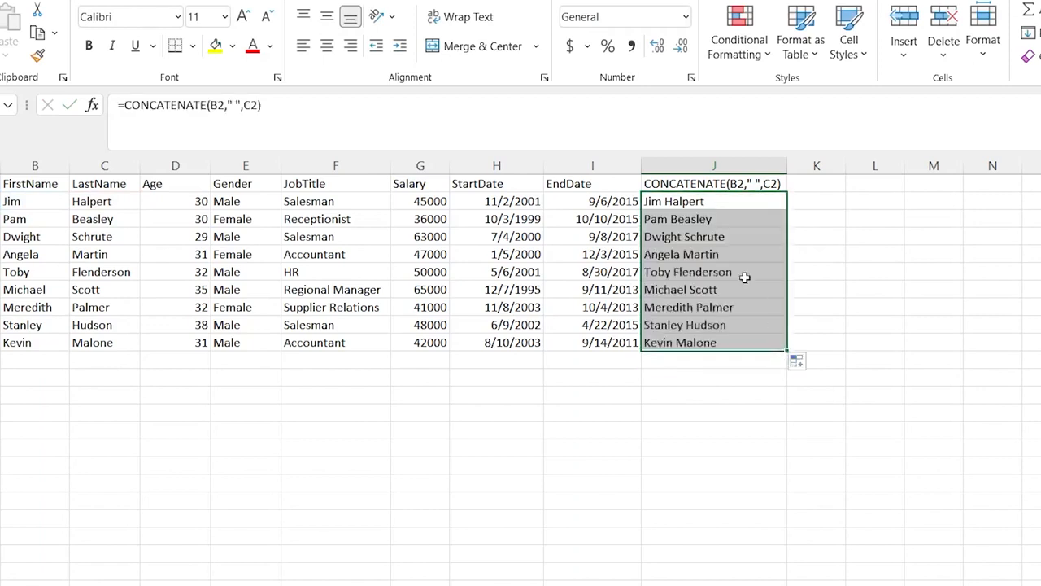
left_click(702, 237)
left_click(705, 218)
left_click_drag(714, 203, 733, 352)
left_click(736, 343)
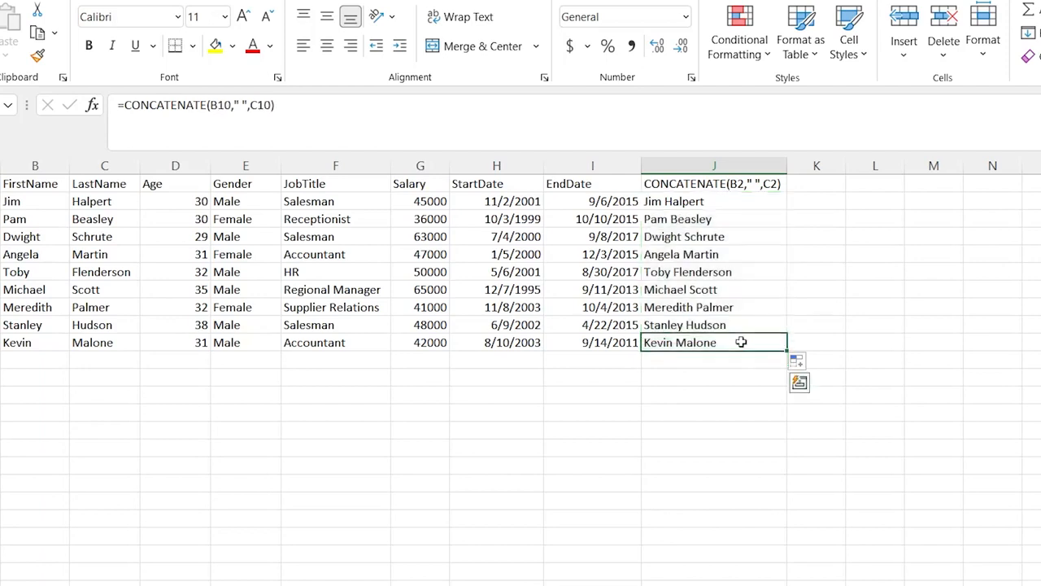
Copy the text of the CONCATENATE formula in J2
left_click(736, 198)
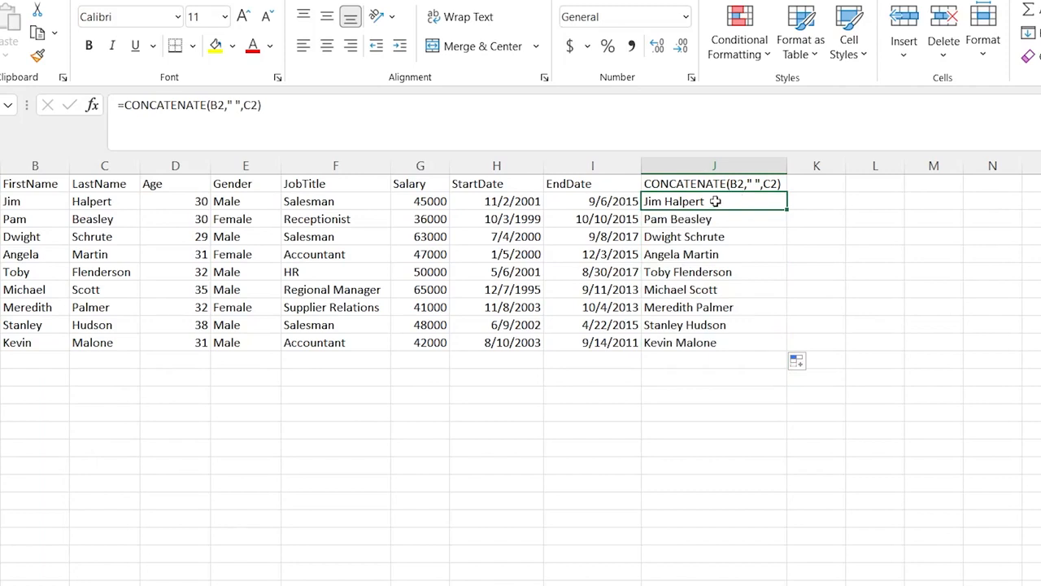
left_click(816, 203)
left_click(766, 202)
left_click_drag(389, 112, 97, 110)
key("ctrl+c")
type("=")
left_click(814, 203)
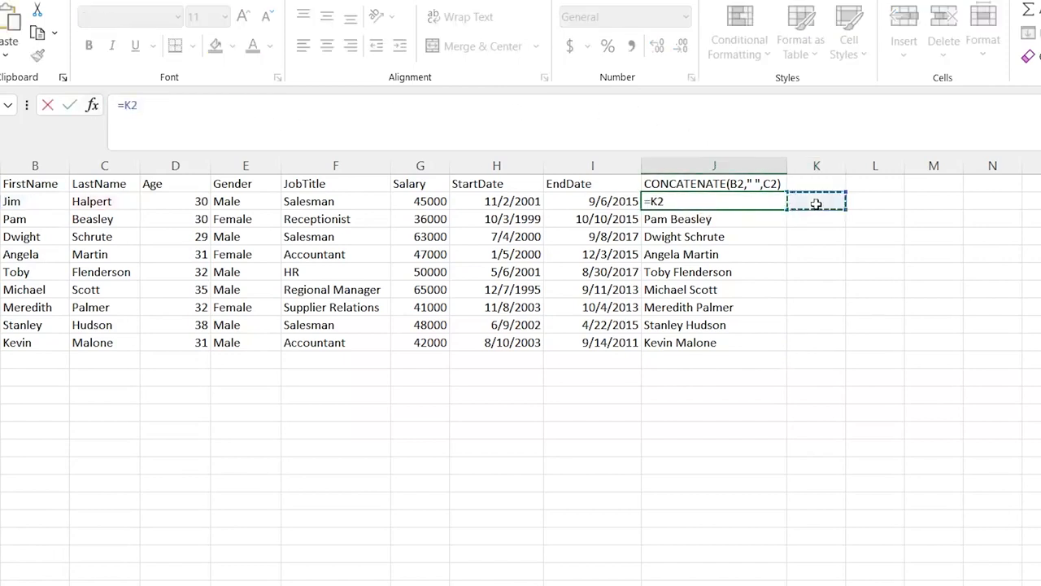
key("ctrl+v")
key("Escape")
Paste the copied formula into K2 and replace its space separator with a period
left_click(816, 203)
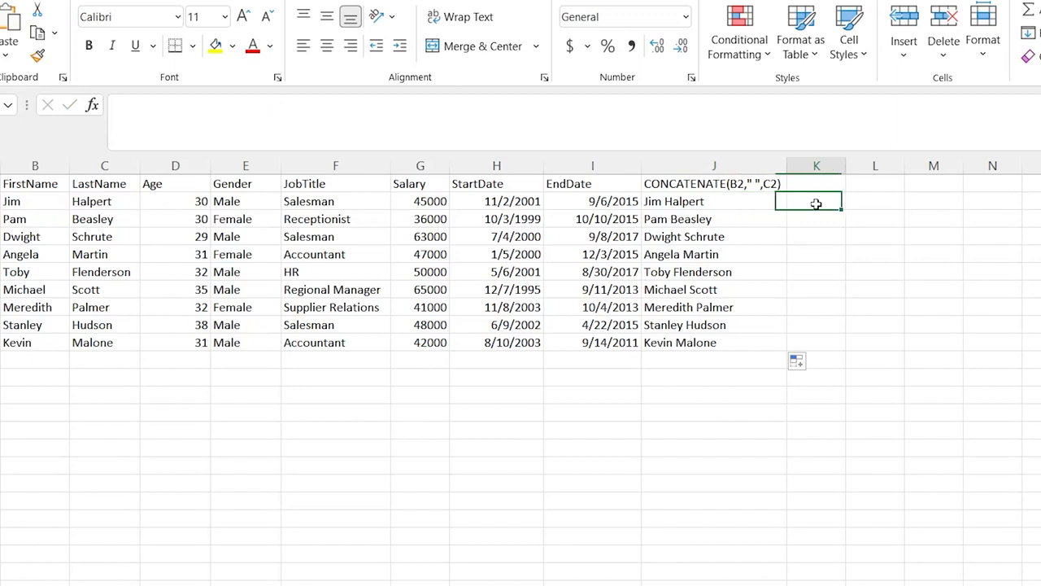
key("ctrl+v")
left_click(234, 106)
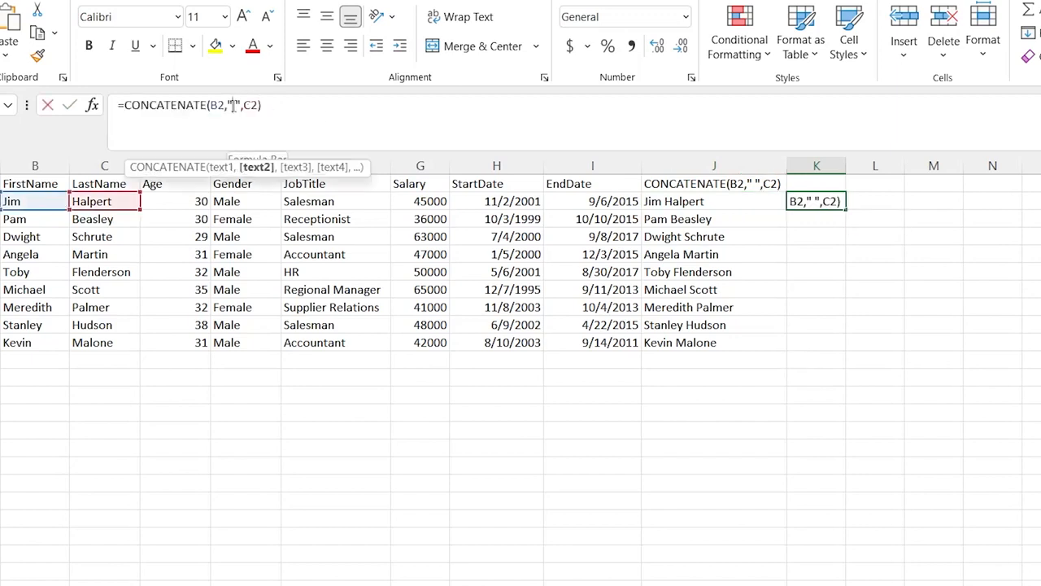
key("BackSpace")
type(".")
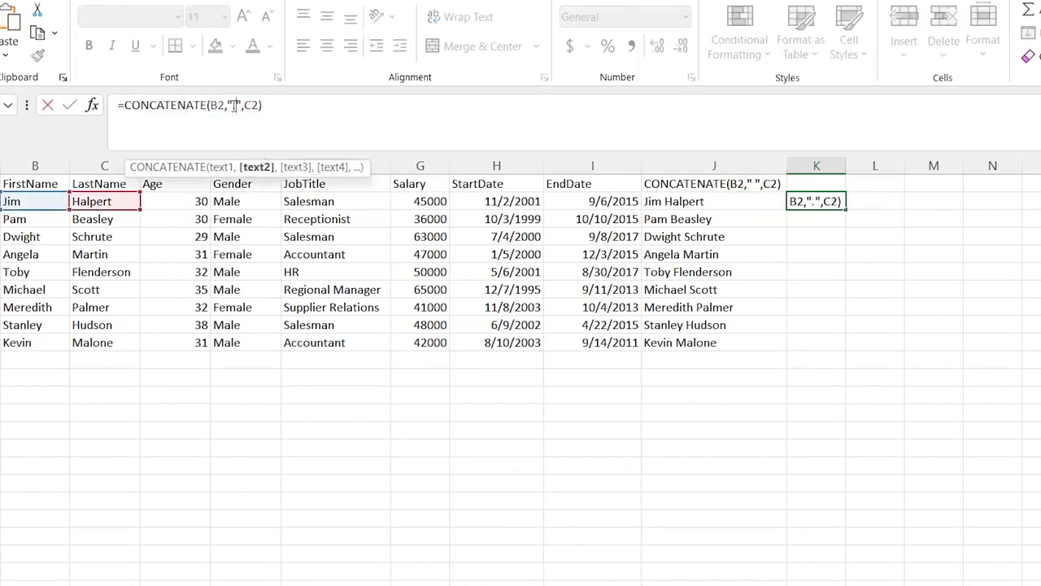
left_click(260, 106)
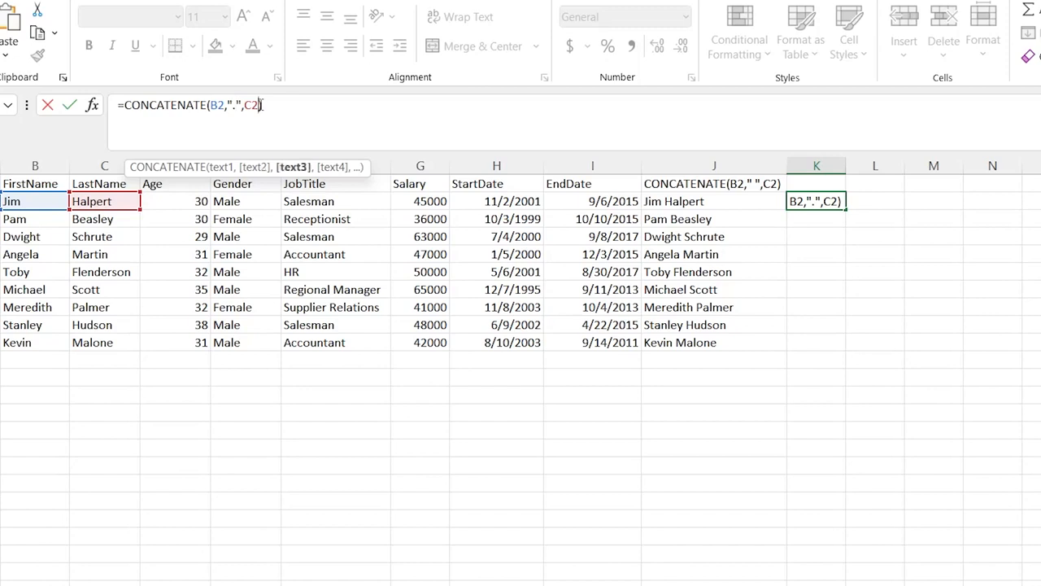
type("@")
key("BackSpace")
type(",\"")
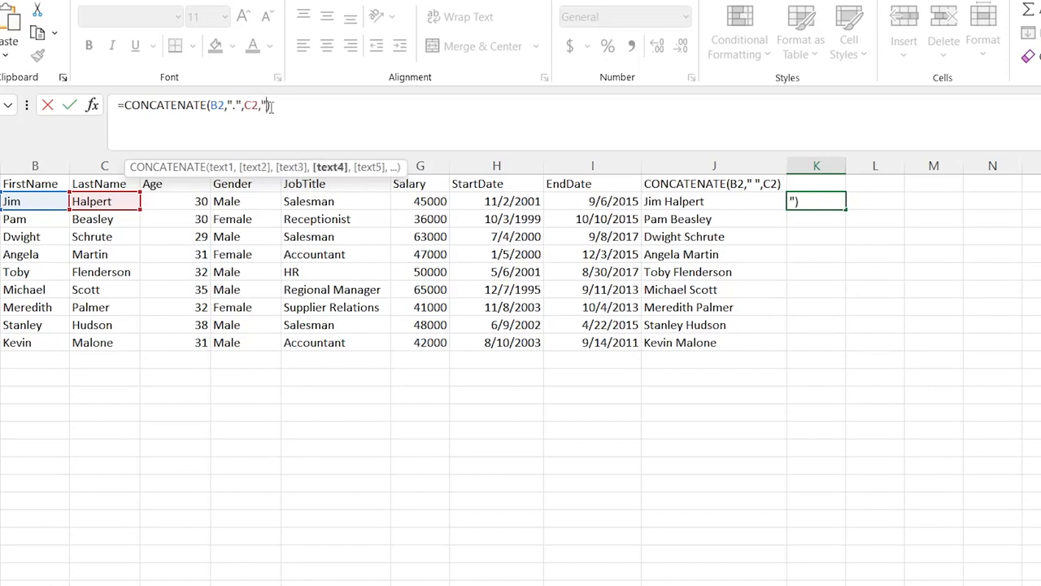
type("@gmail.com\"")
key("Return")
Fill the email formula from K2 down the column and clear the surplus entries in K11:K12
left_click(807, 203)
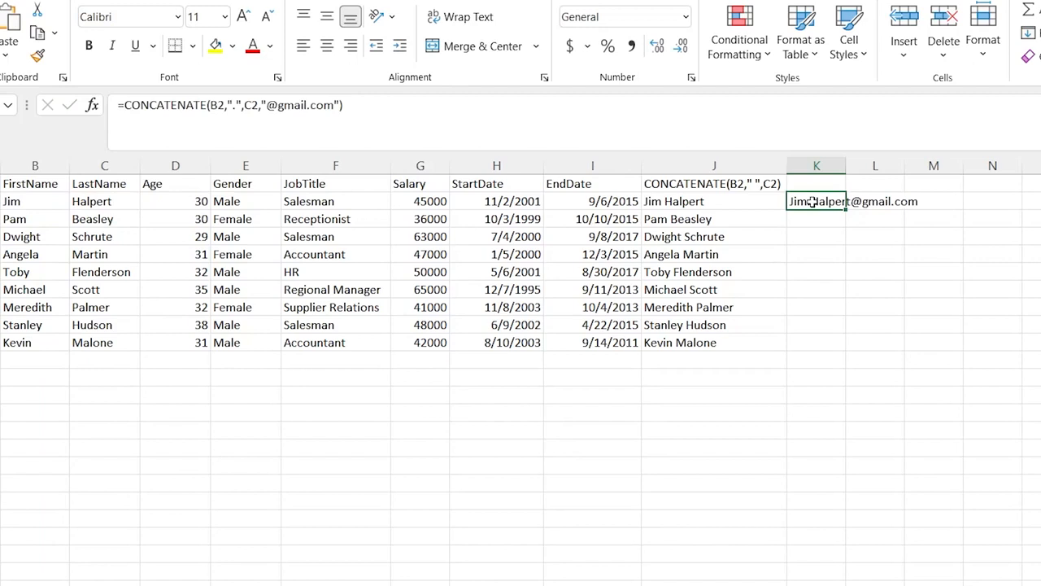
double_click(845, 209)
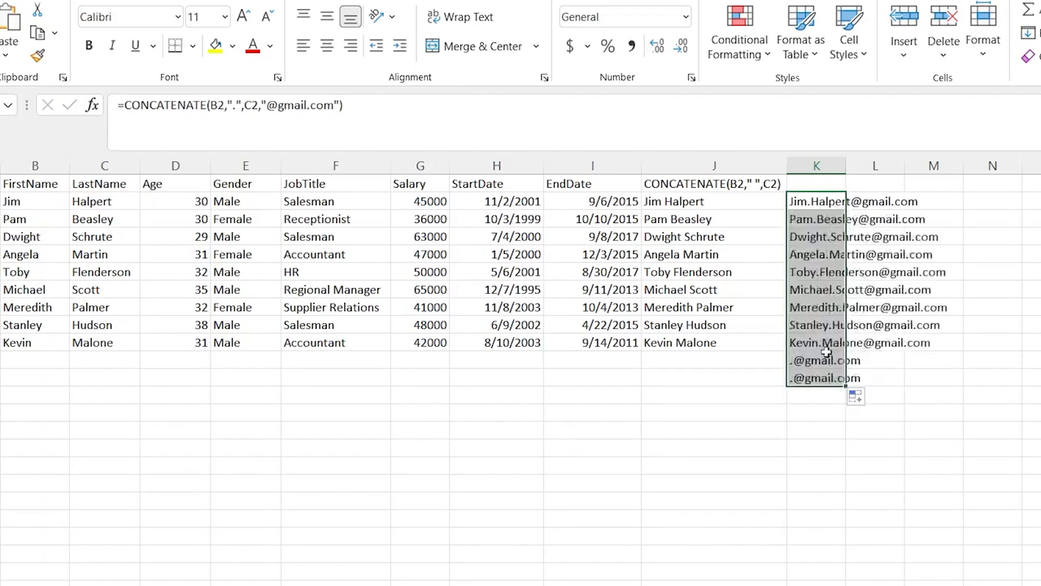
left_click(818, 358)
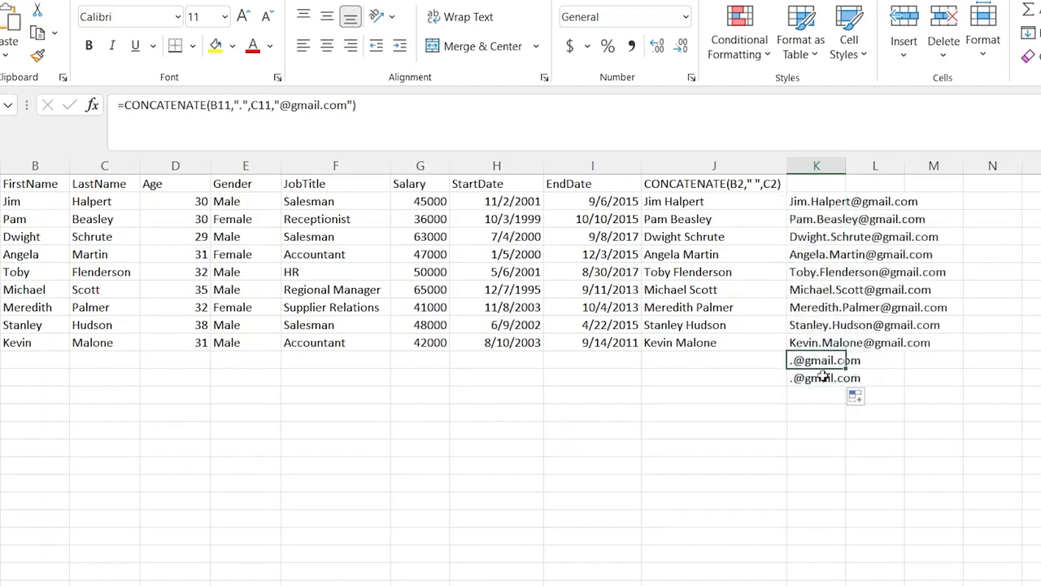
left_click_drag(823, 377, 823, 378)
key("Delete")
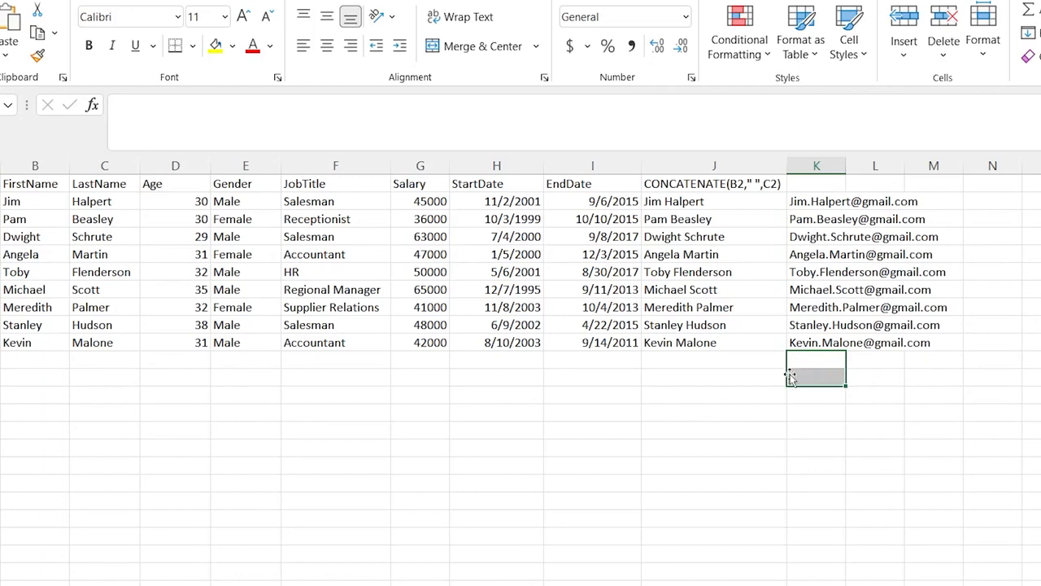
left_click(751, 378)
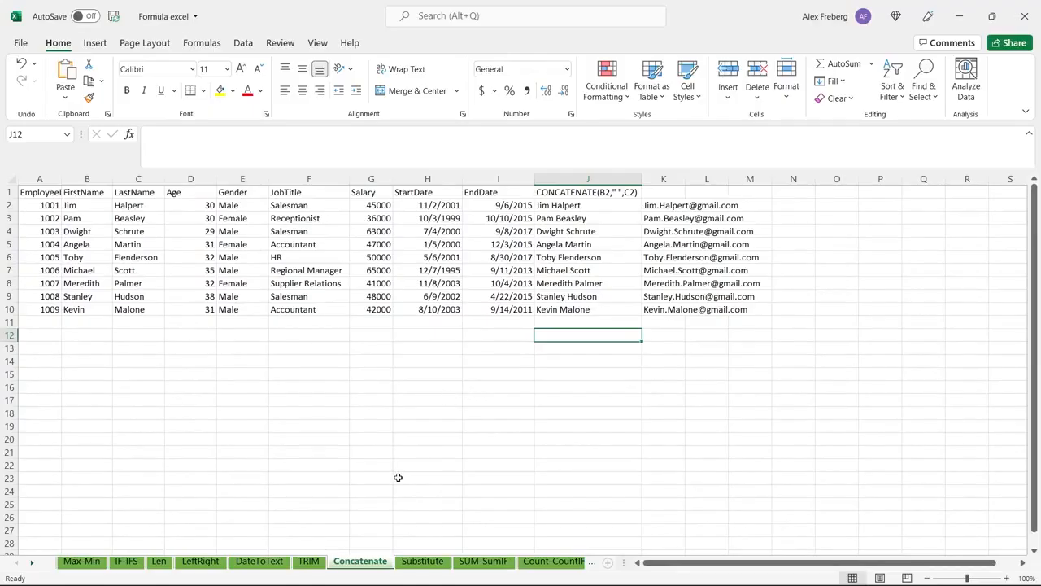
Switch to the Substitute sheet and examine the instance columns J to L and the text dates in columns H and I
left_click(33, 562)
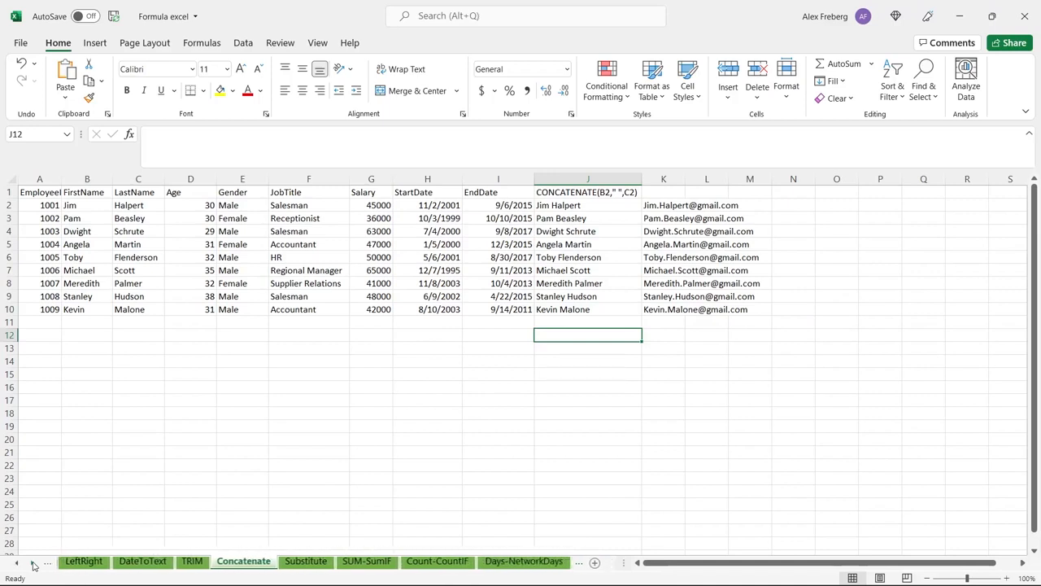
left_click(306, 561)
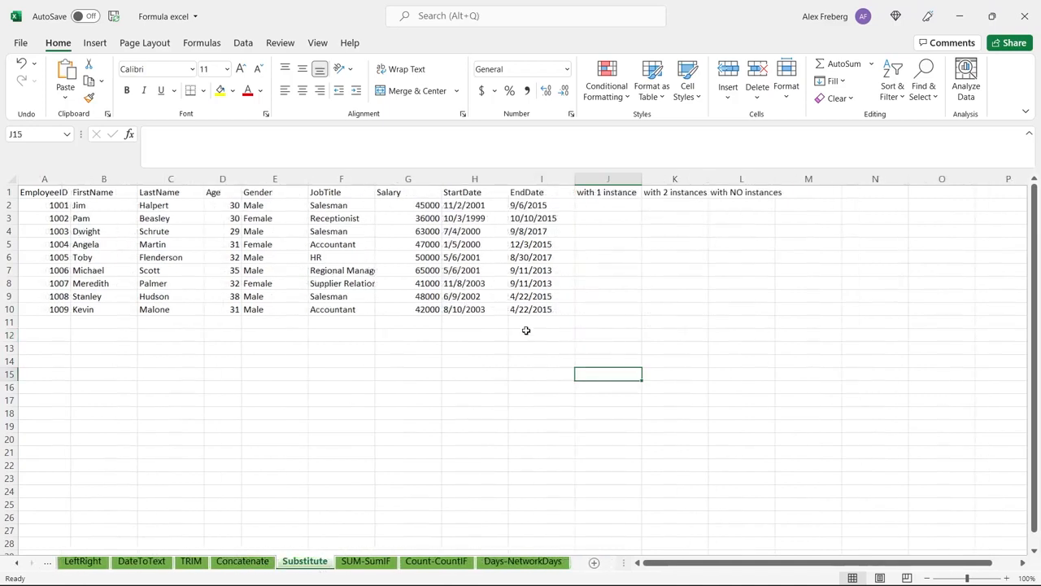
left_click(610, 205)
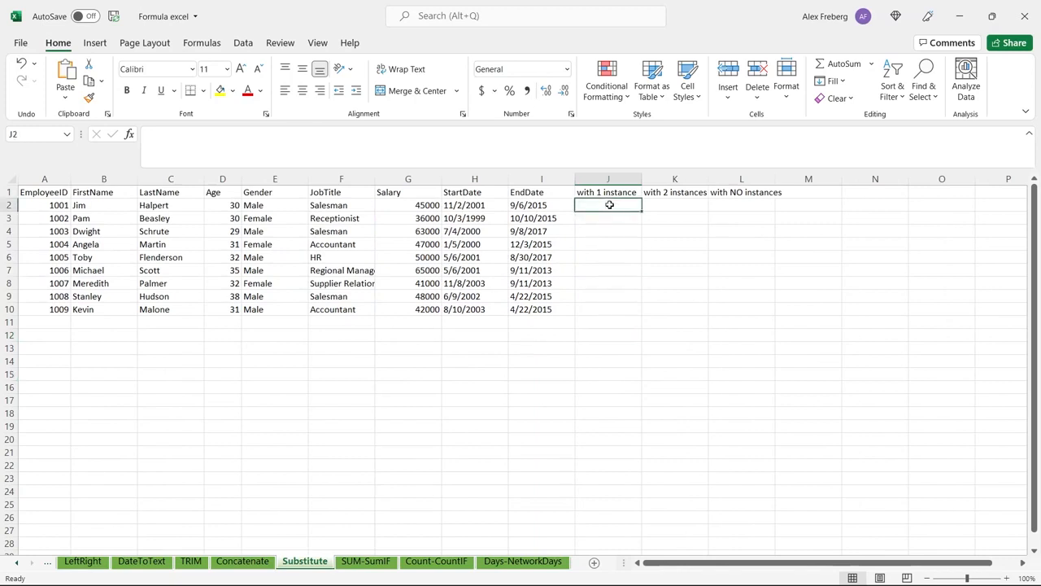
left_click(742, 205)
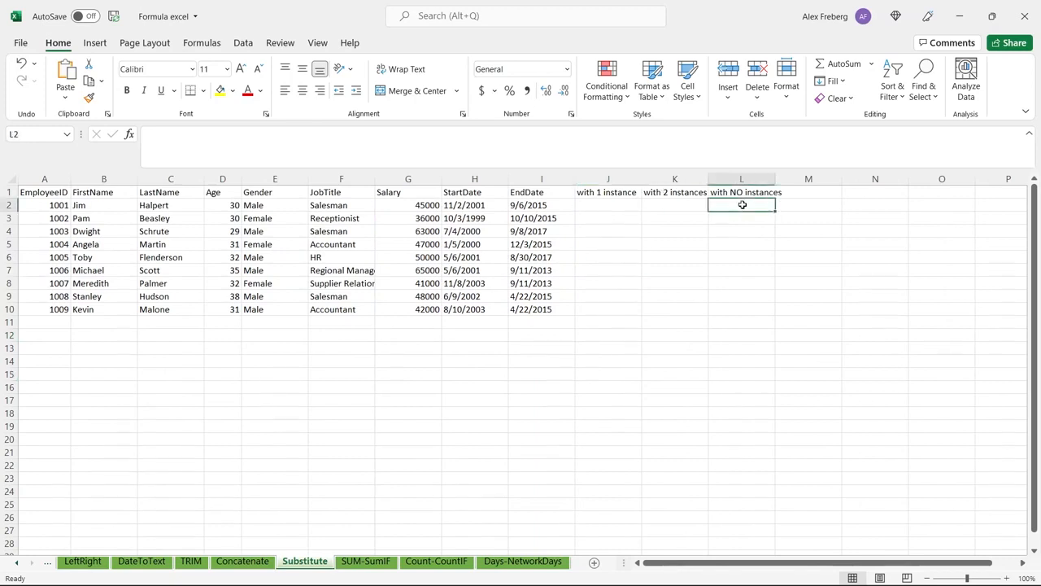
left_click(468, 209)
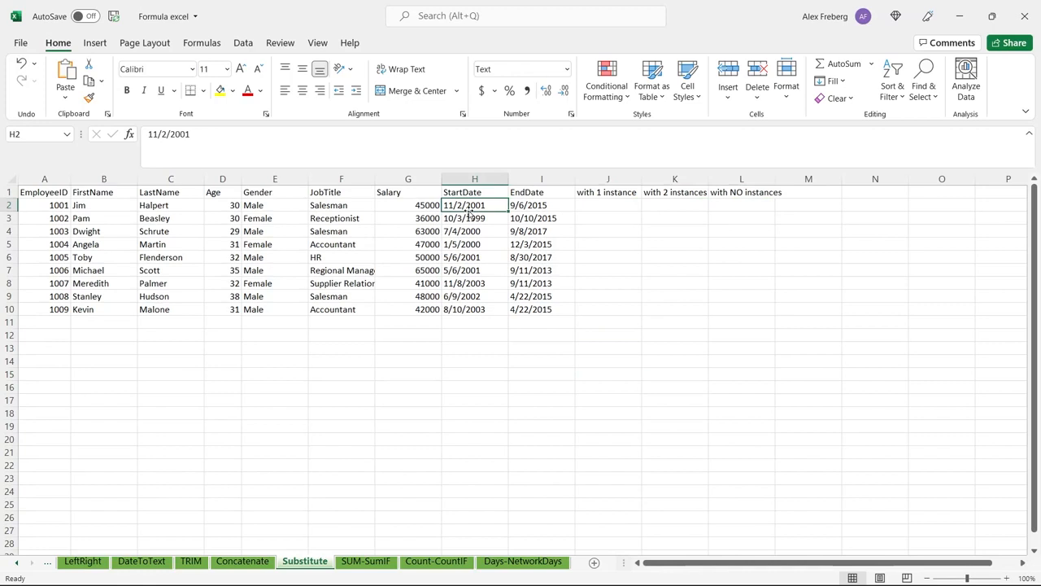
left_click(534, 205)
left_click(481, 204)
left_click(453, 245)
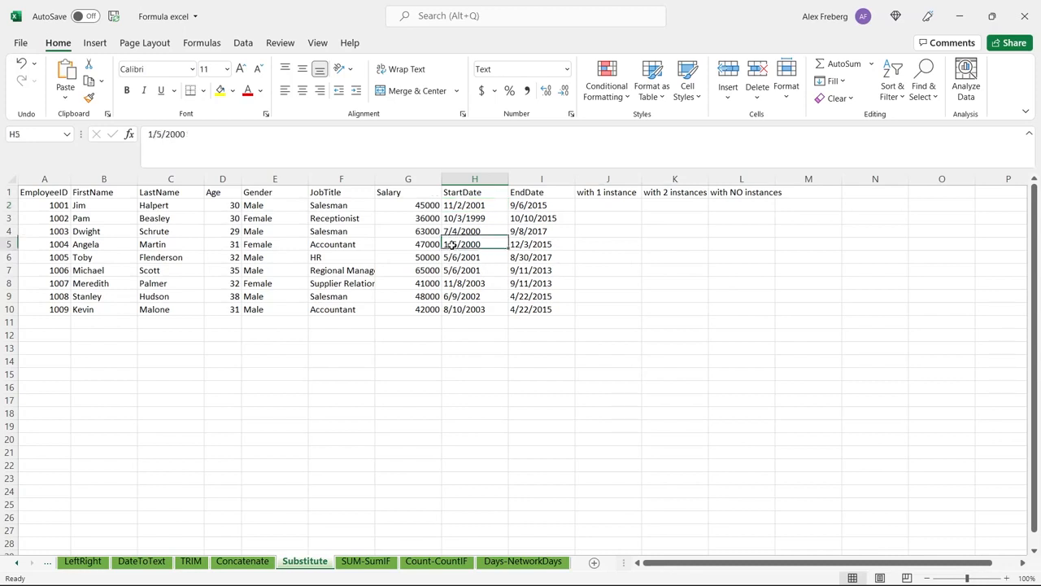
Replace the slashes with hyphens in the start date in H5 so it reads 1-5-2000
double_click(453, 244)
key("BackSpace")
type("-")
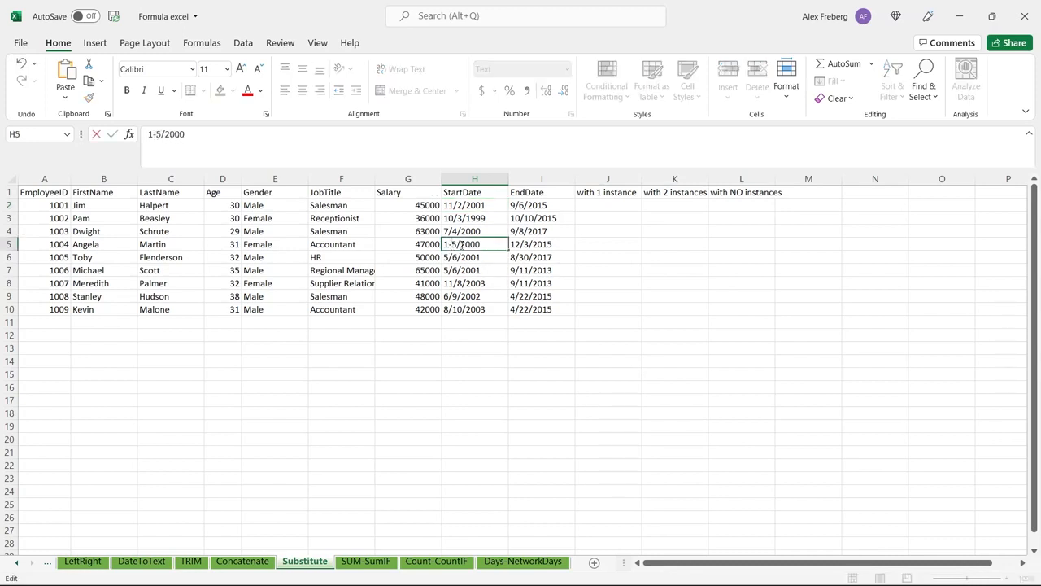
key("BackSpace")
type("-")
Replace the slashes with hyphens in the end date in I5 so it reads 12-3-2015
left_click(524, 245)
double_click(524, 244)
key("BackSpace")
type("-")
key("BackSpace")
type("-3-")
left_click(475, 267)
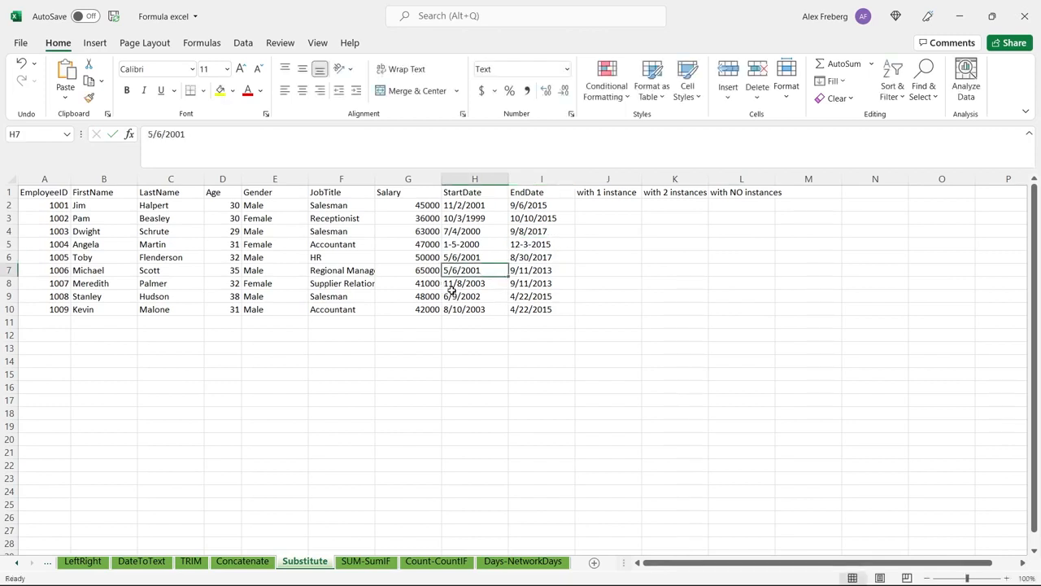
left_click(460, 245)
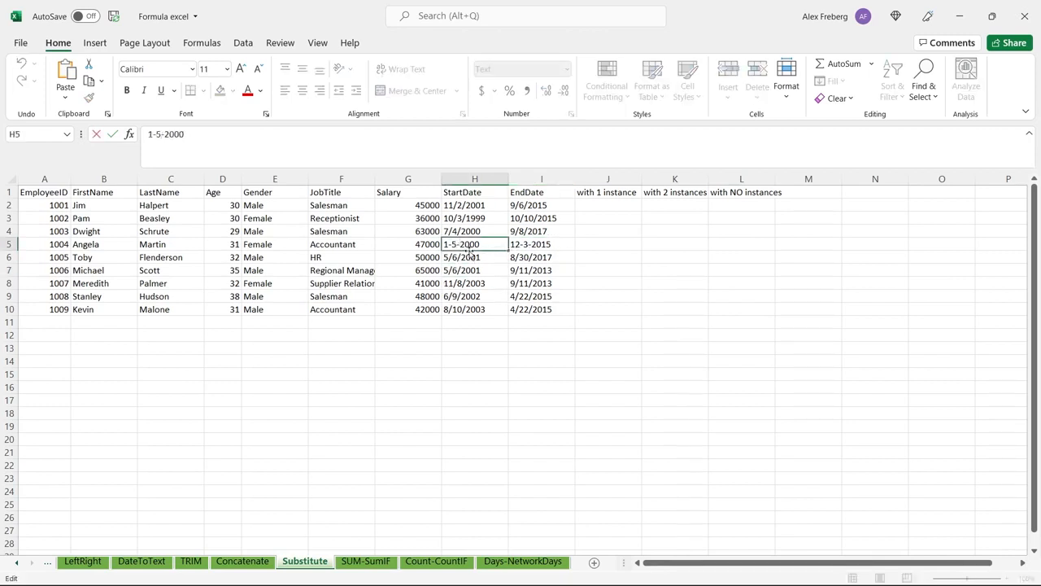
left_click(561, 232)
Enter =SUBSTITUTE(H2:H10,"-","/") in L2 to change the hyphens in the start dates to slashes
left_click(606, 206)
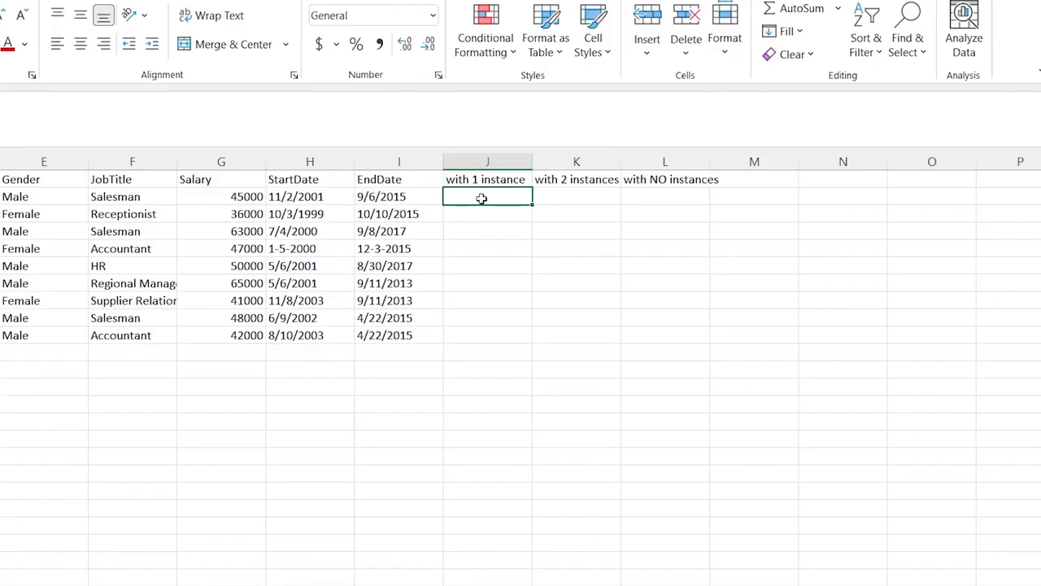
left_click(648, 195)
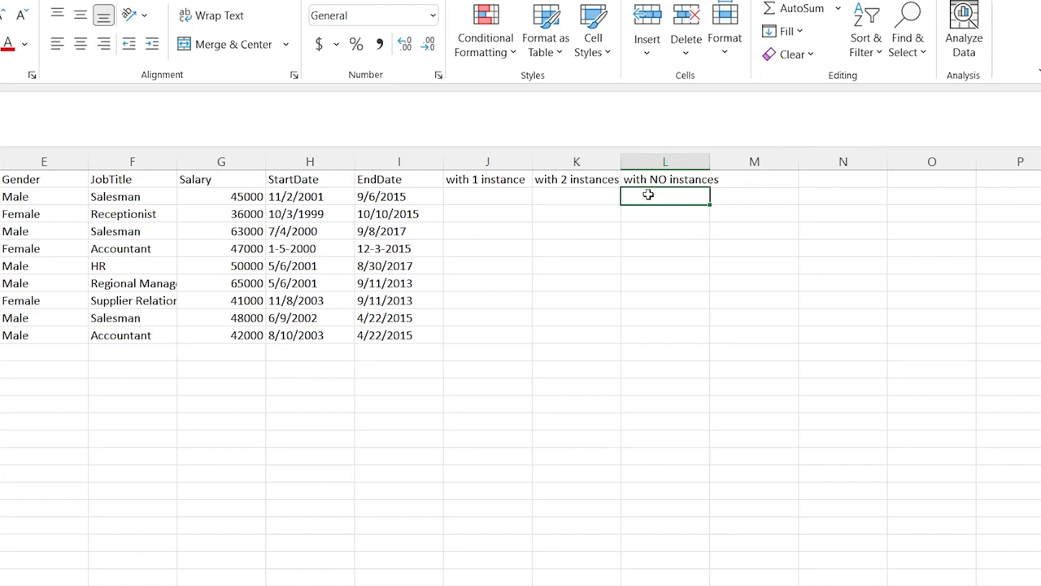
type("=")
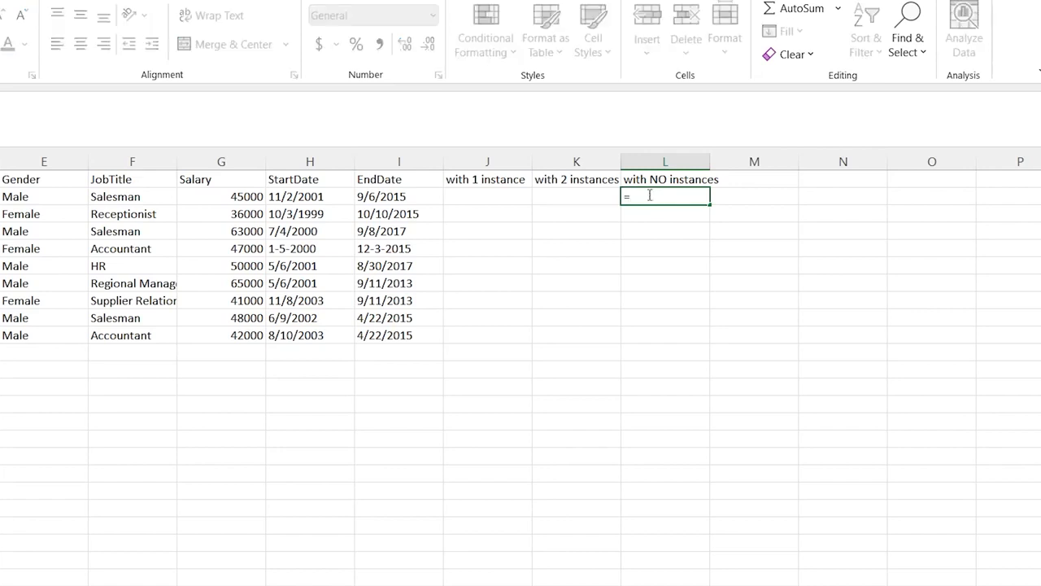
type("subs")
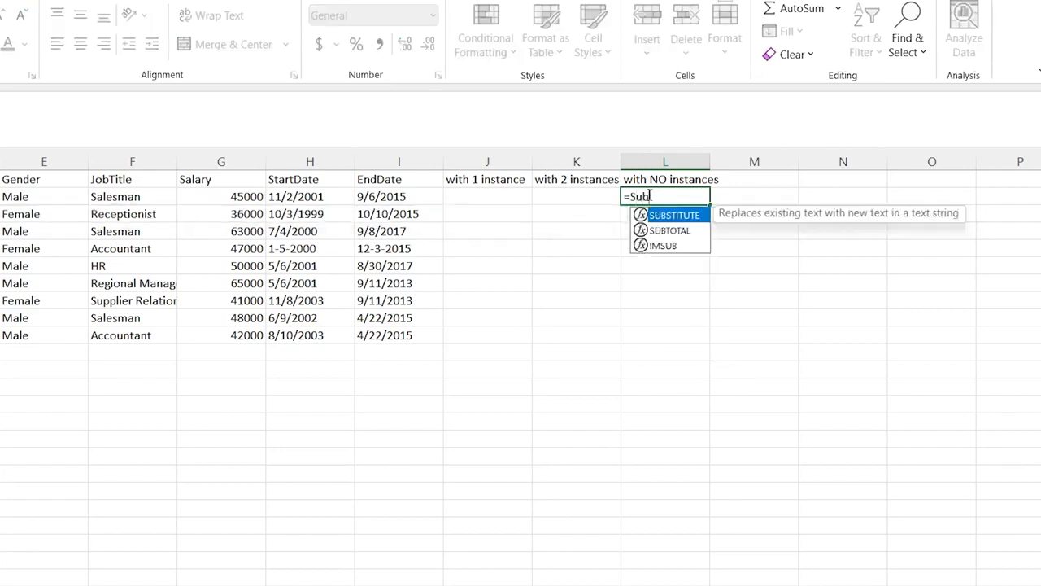
key("Tab")
key("BackSpace")
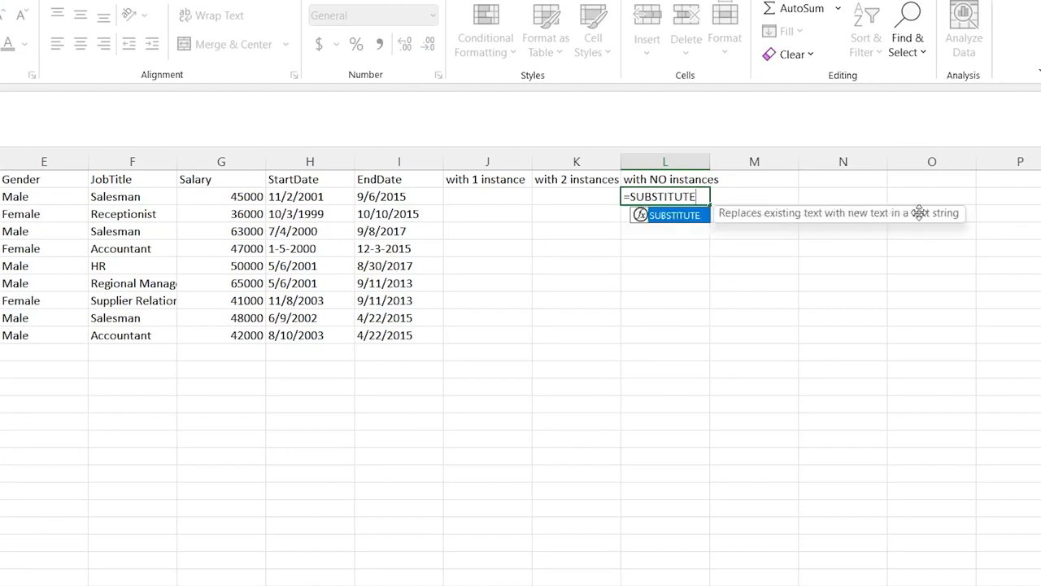
type("(")
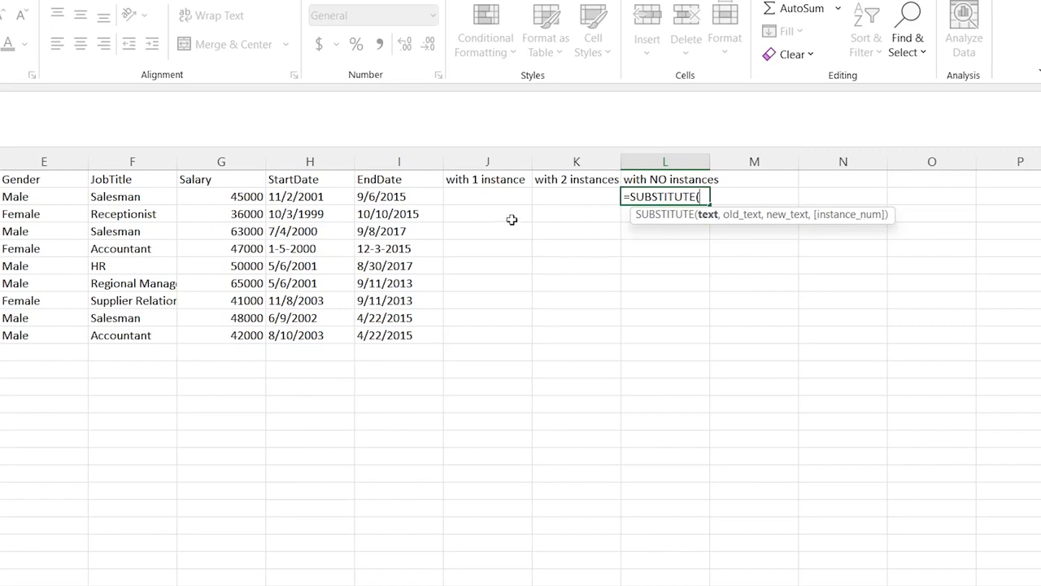
left_click(318, 197)
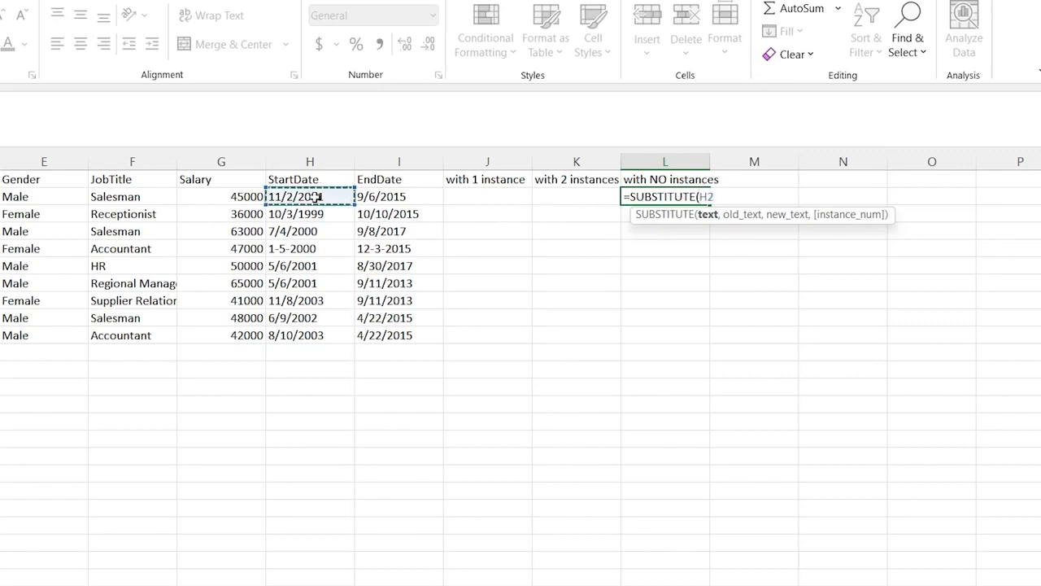
left_click(311, 334, "shift")
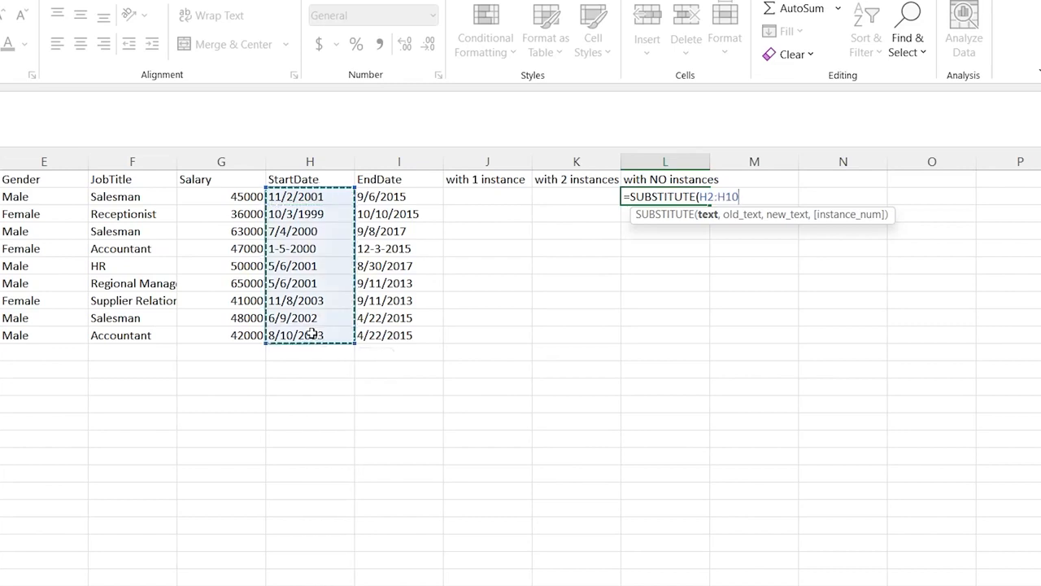
type(",")
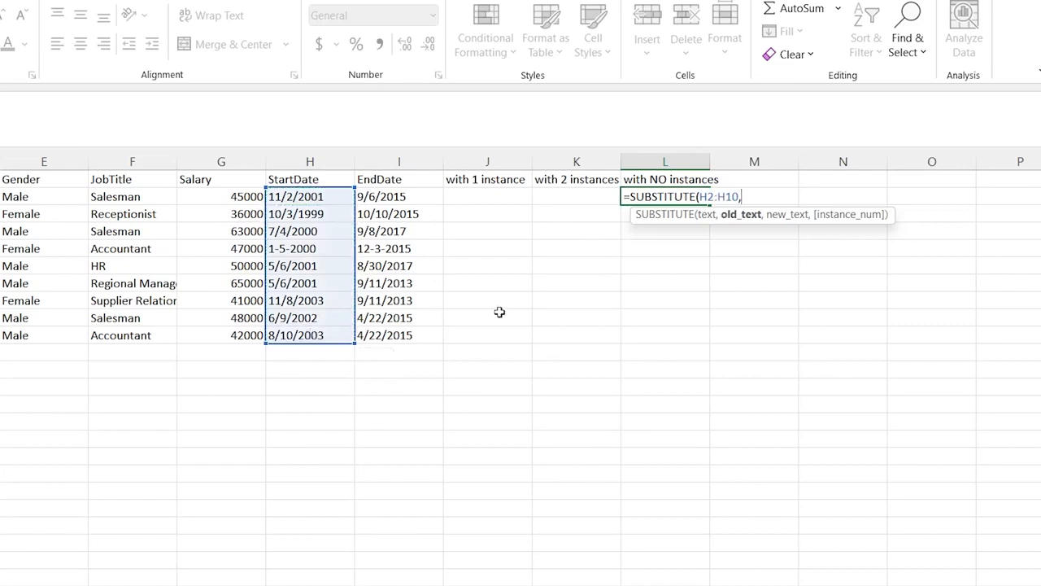
type("\"-\",\"")
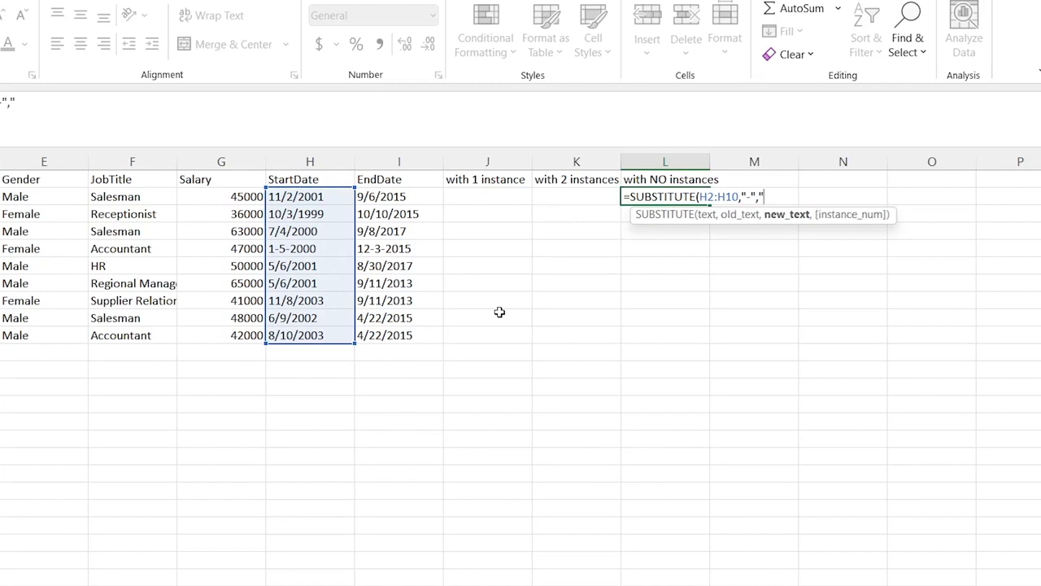
type("/\"")
type(")")
key("Return")
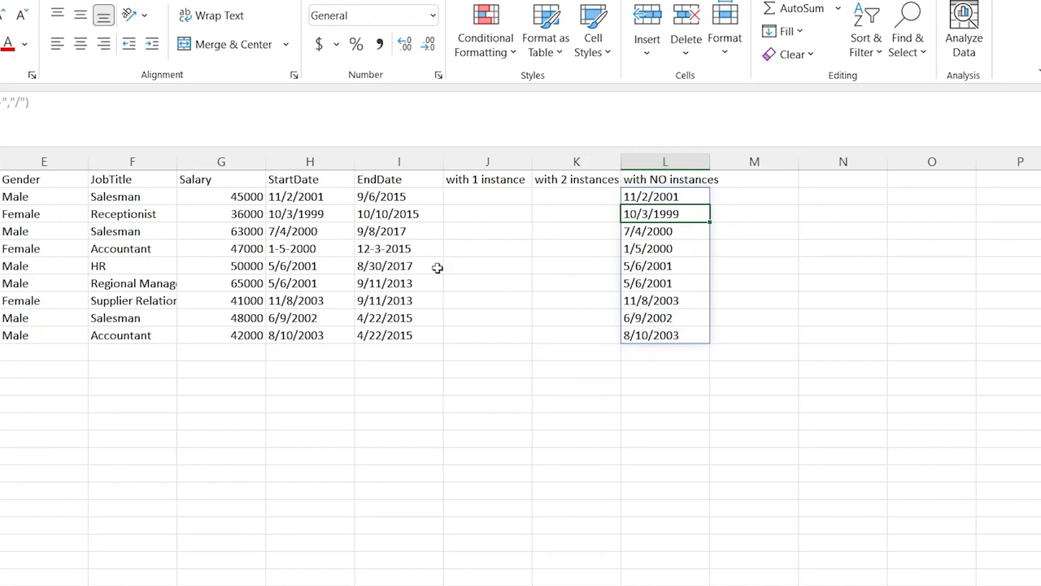
Undo the L2 formula and the hyphen edits in H5 and I5
left_click(567, 269)
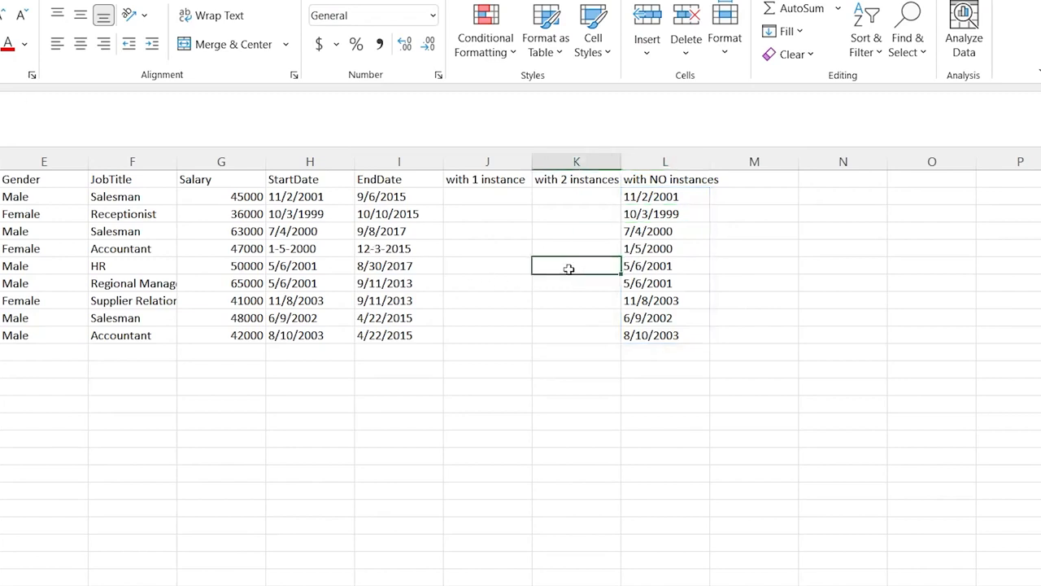
key("ctrl+z")
key("ctrl+z")
key("ctrl+z")
key("ctrl+z")
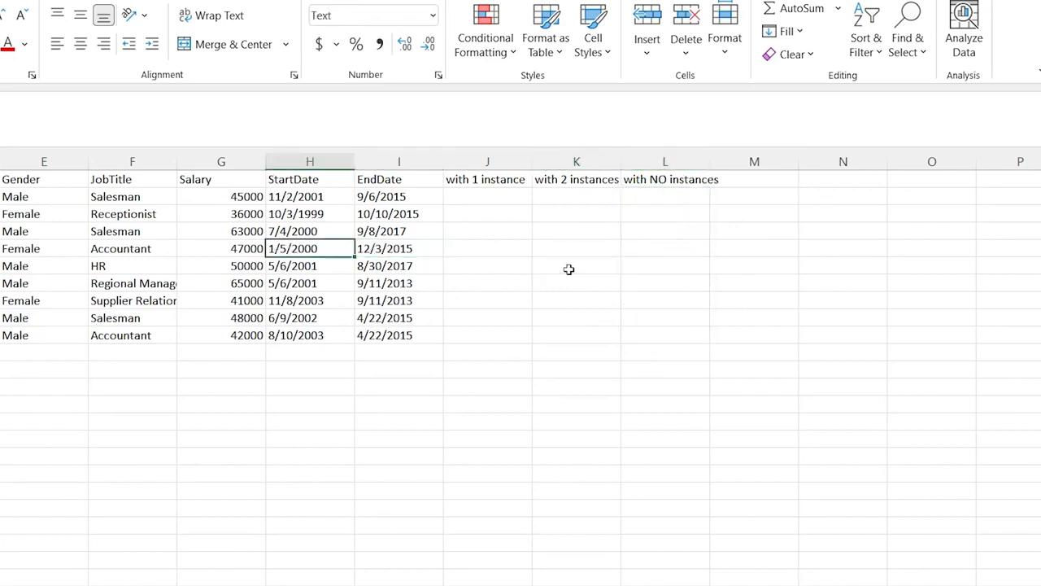
Enter =SUBSTITUTE(H2:H10,"/","-") in L2 to replace every slash in the start dates with a hyphen
left_click(672, 197)
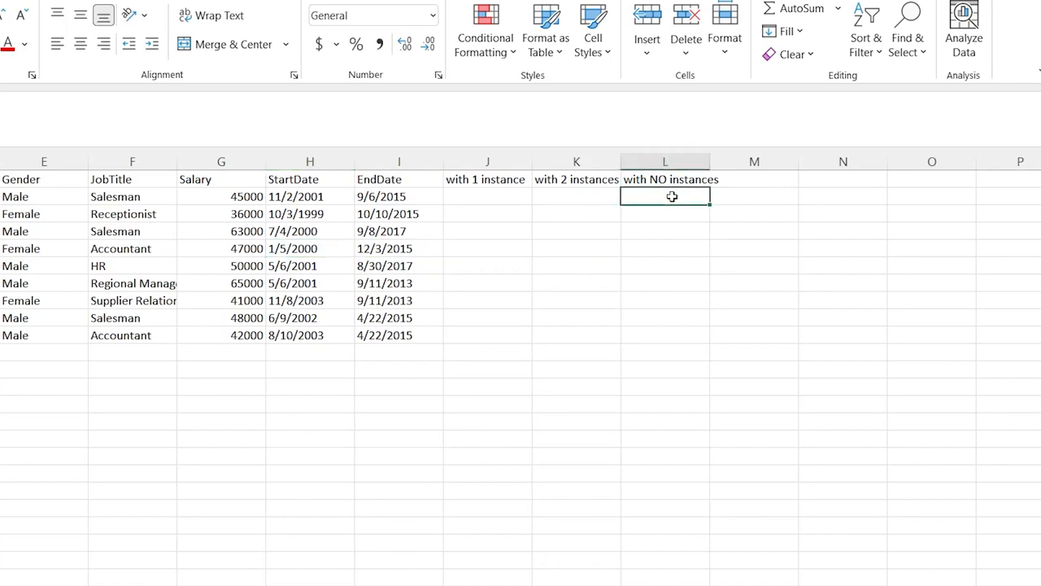
type("=s")
key("BackSpace")
type("subst")
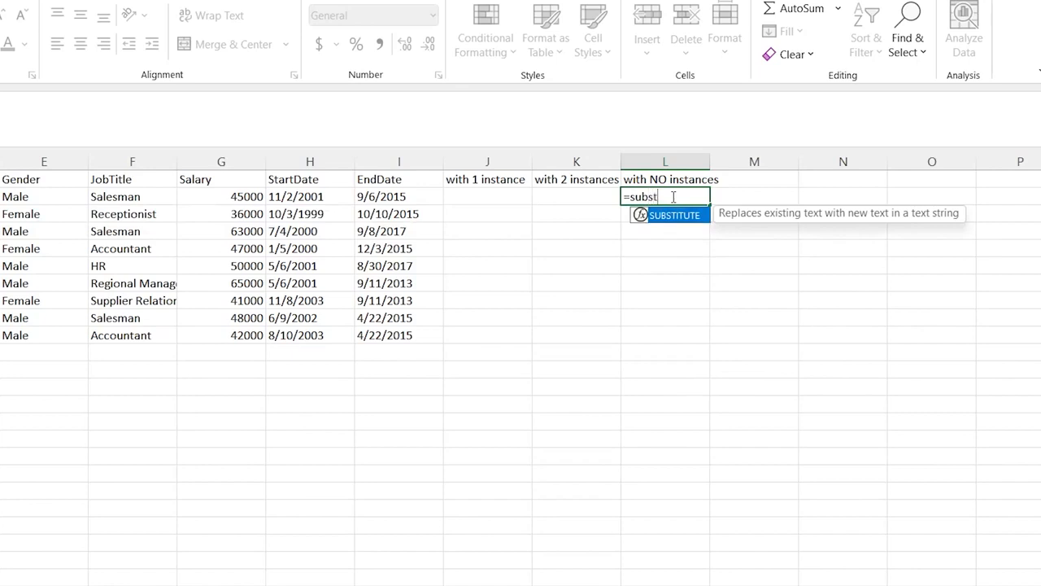
key("Tab")
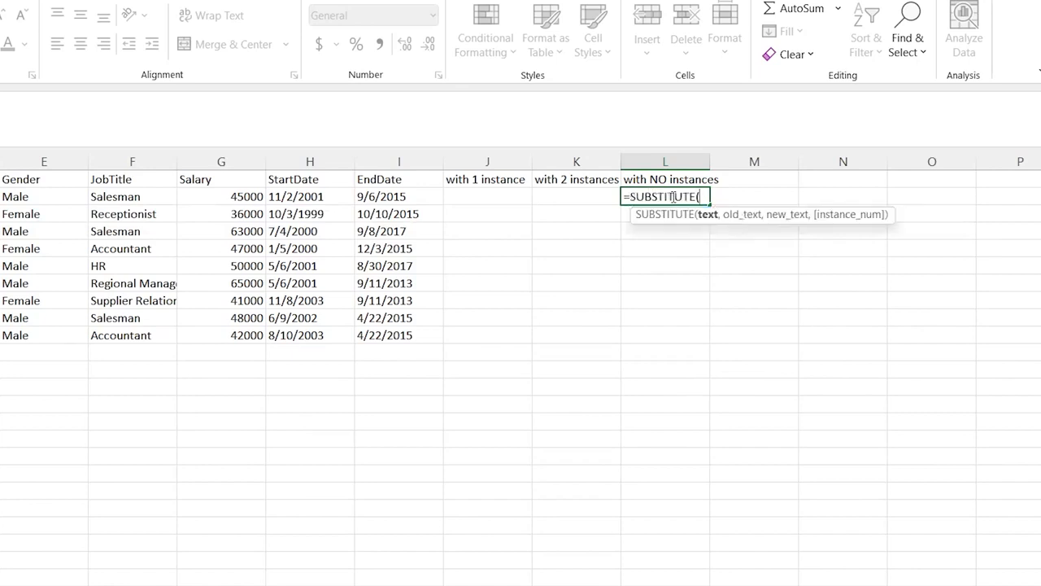
left_click(293, 198)
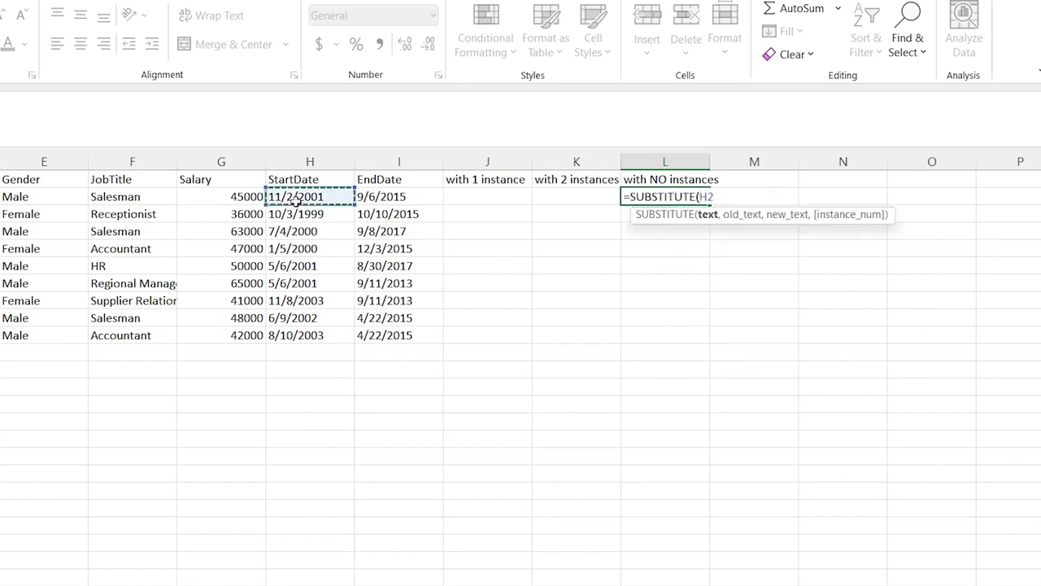
left_click(332, 337, "shift")
type(",\"")
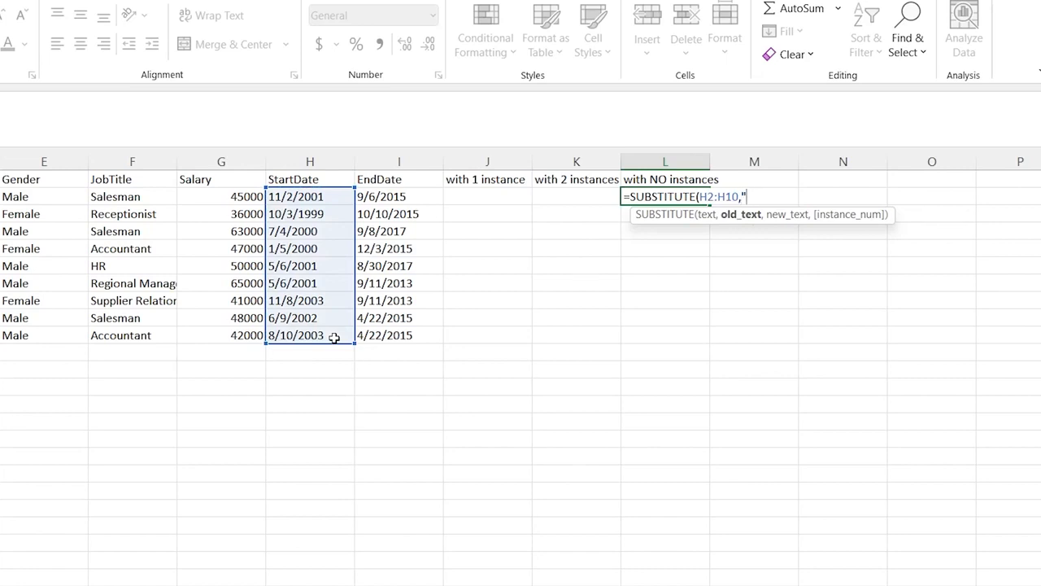
type("/\",\"-\")")
key("Return")
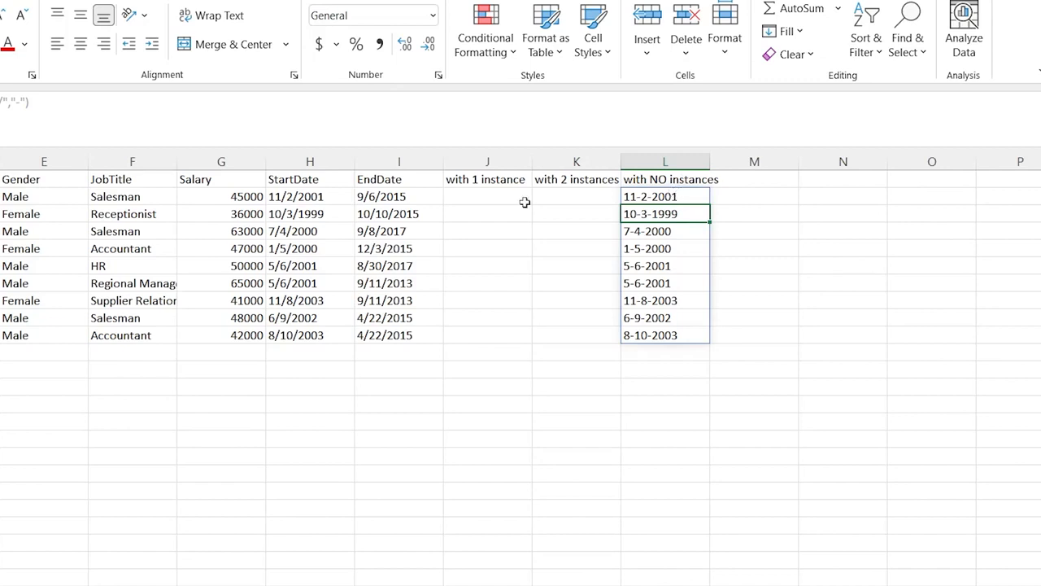
Start a SUBSTITUTE formula in J2 with the start dates H2:H10 as its text argument
left_click(488, 200)
type("=")
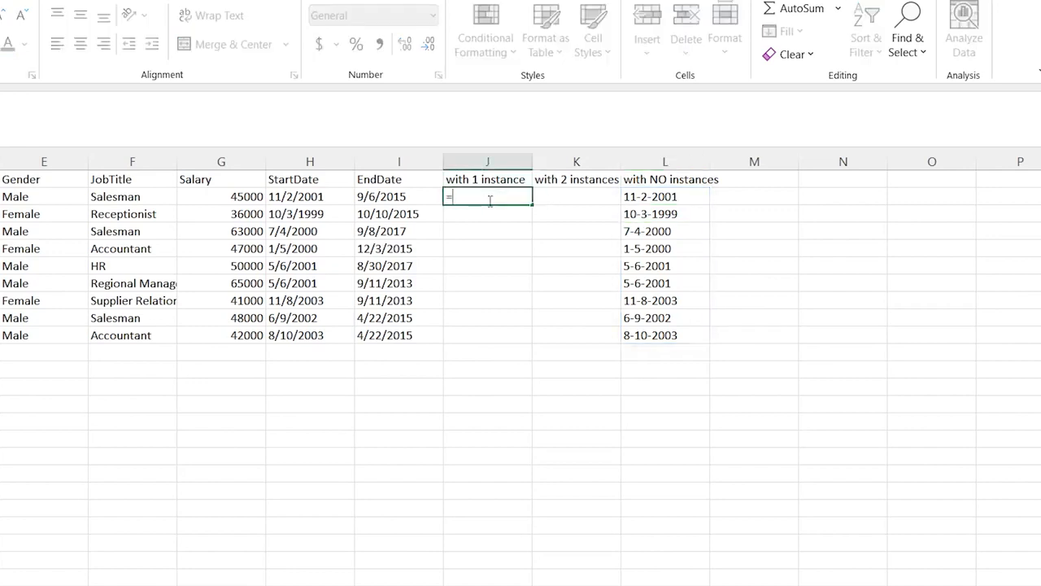
type("s")
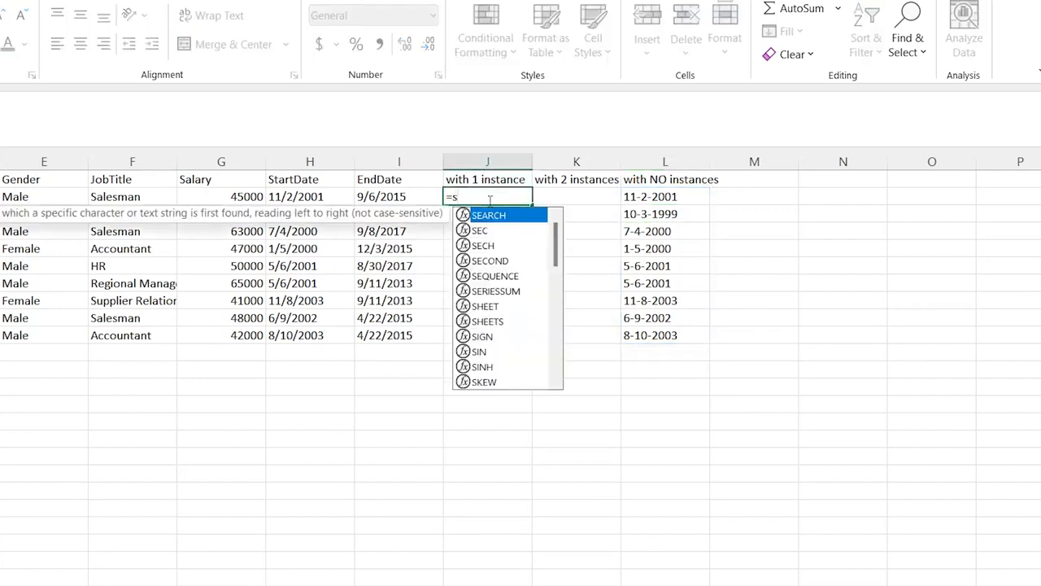
type("ub")
key("Tab")
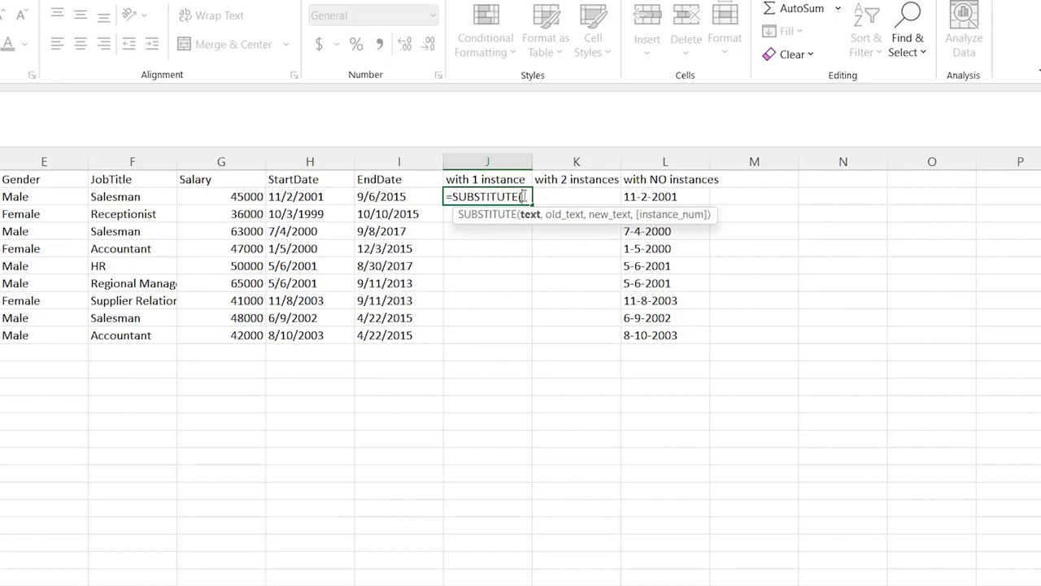
left_click(324, 199)
left_click(324, 342, "shift")
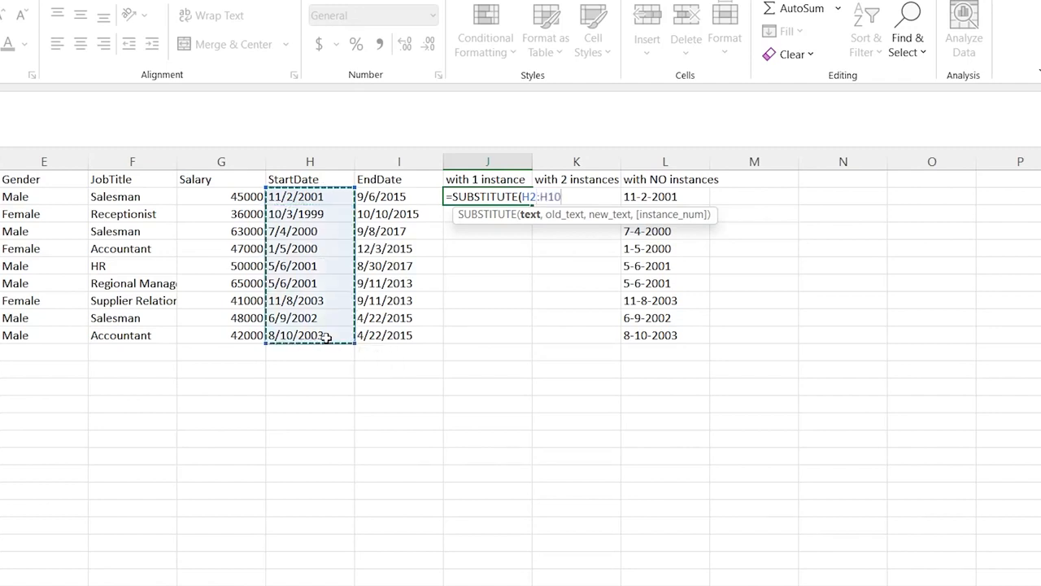
Complete the J2 formula with "/" as old text, "-" as new text and instance number 1
type(",\"/")
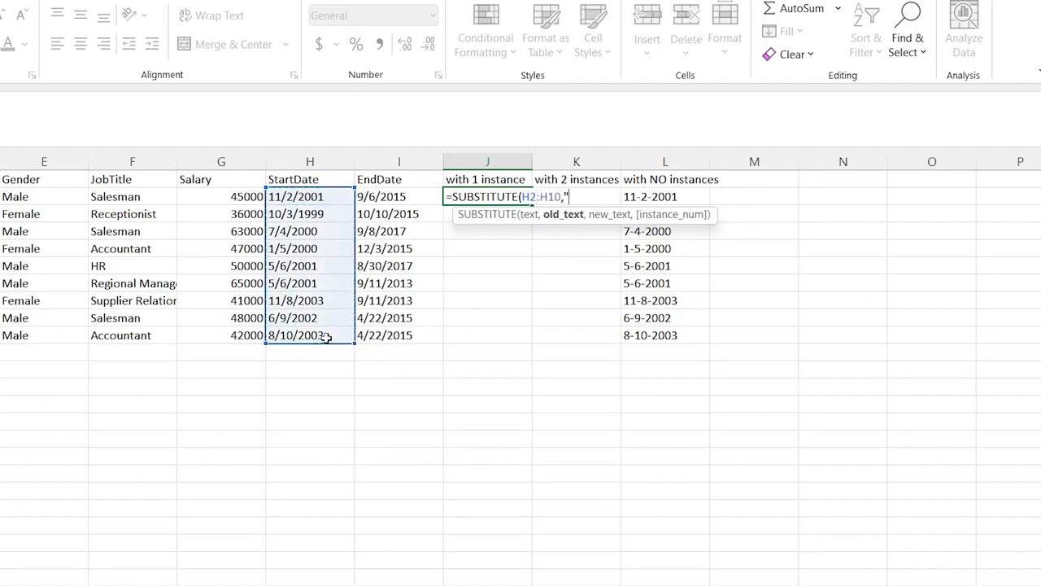
type("\"")
type(",-")
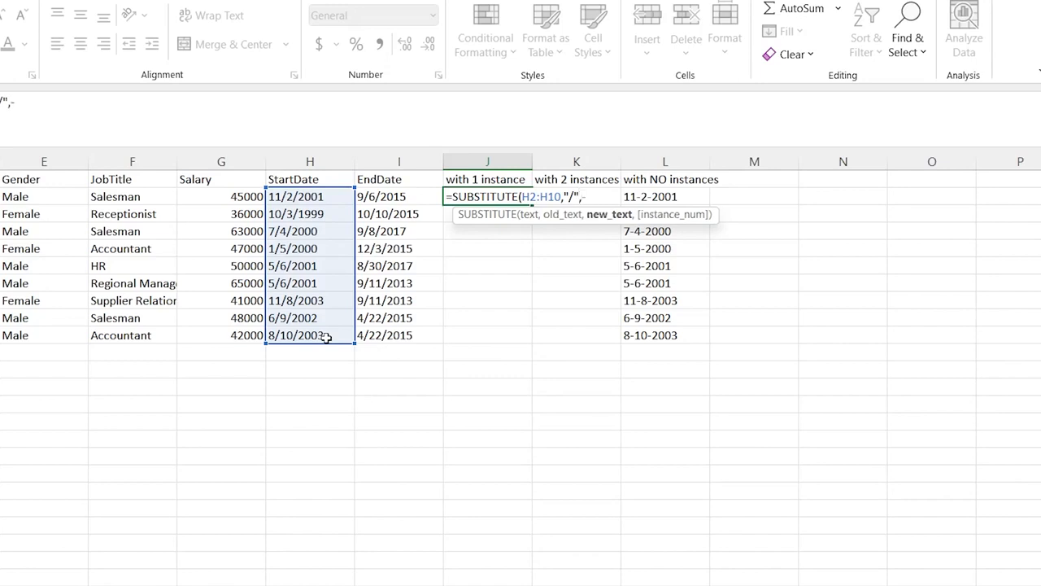
key("BackSpace")
type("\"")
type("-\",")
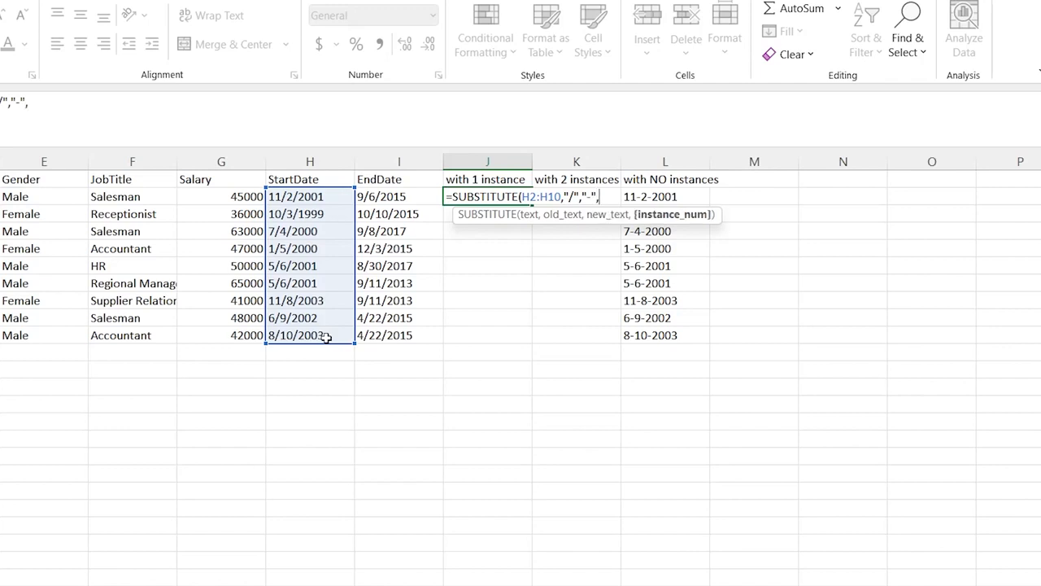
type("1)")
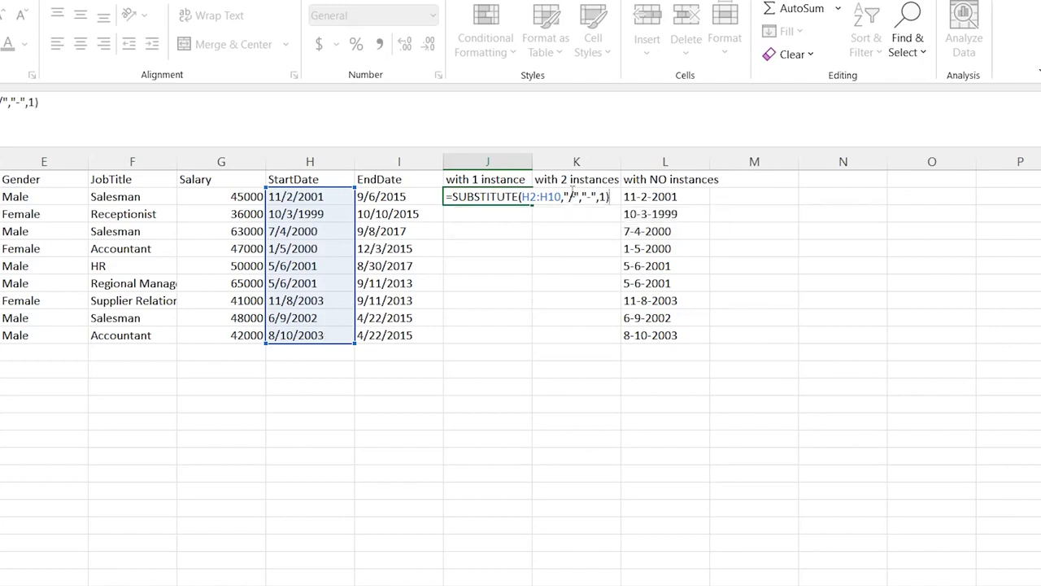
key("Return")
left_click(460, 198)
left_click(460, 214)
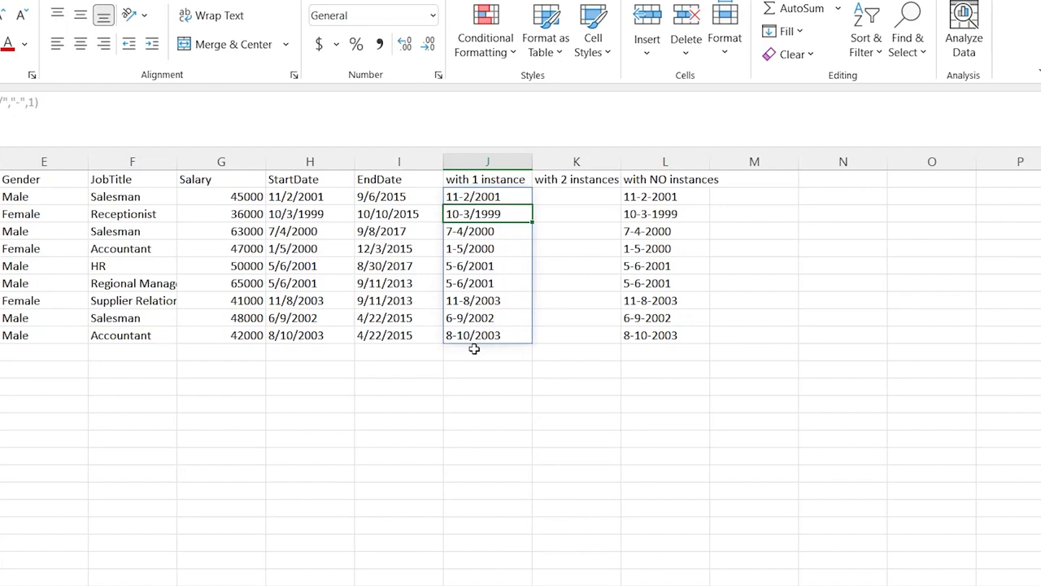
Copy the SUBSTITUTE formula from J2 and paste it into K2, keeping the H2:H10 range
left_click(508, 196)
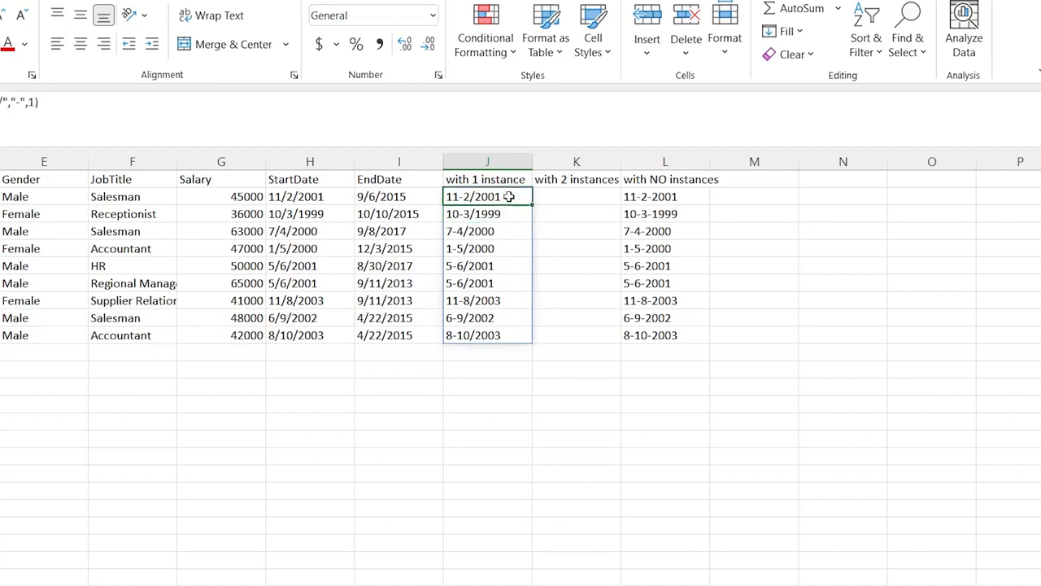
left_click_drag(51, 95, 0, 102)
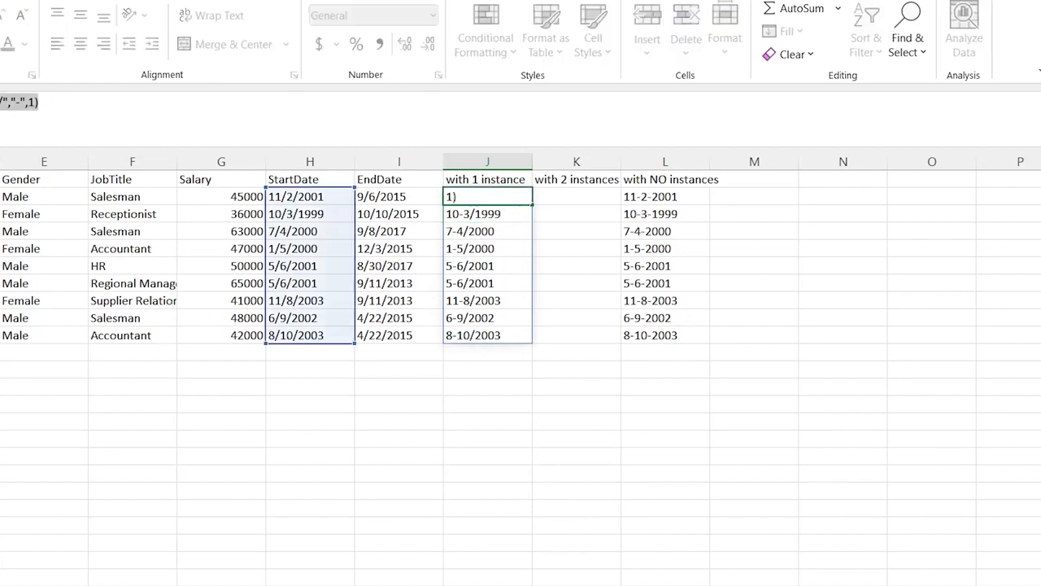
key("Escape")
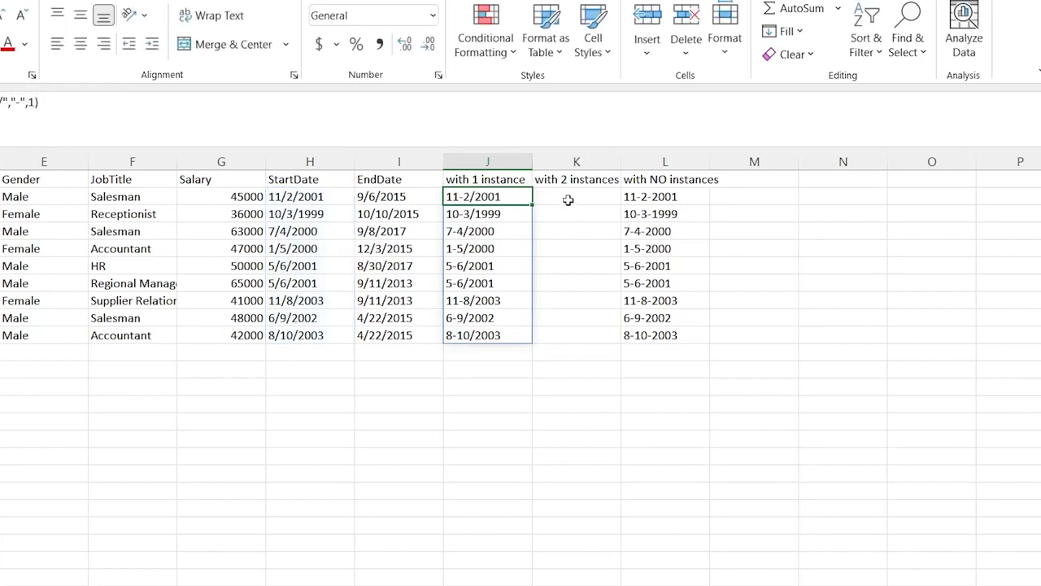
left_click(568, 200)
type("11-2/2001 10-3/1999 7-4/2000 1-5/2000 5-6/2001 5-6/2001 11-8/2003 6-9/2002 8-10/2003")
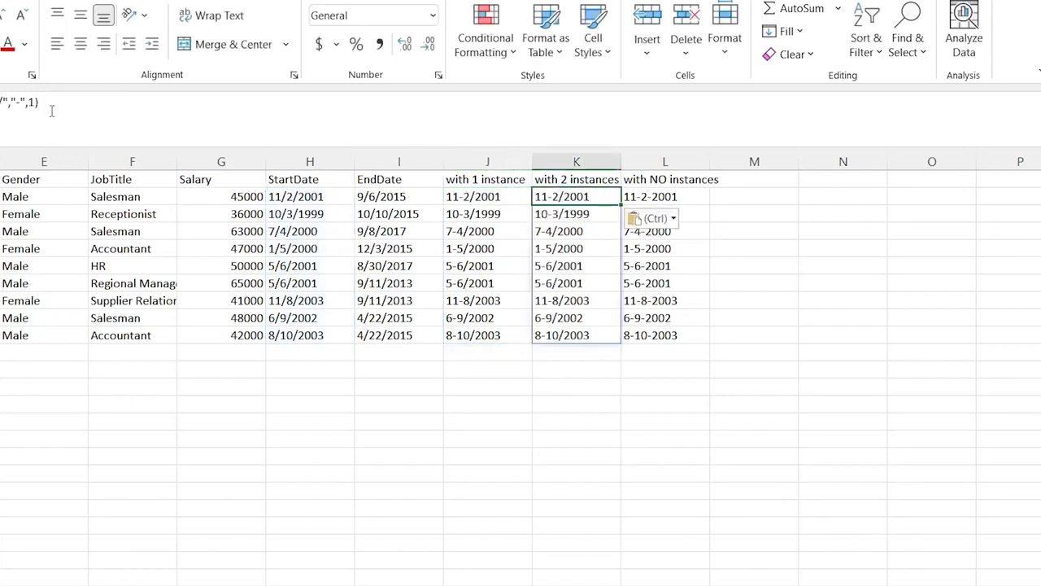
Change the instance number in K2's SUBSTITUTE formula to 2 and compare it with the L2 version without an instance number
double_click(32, 103)
type("2")
key("Return")
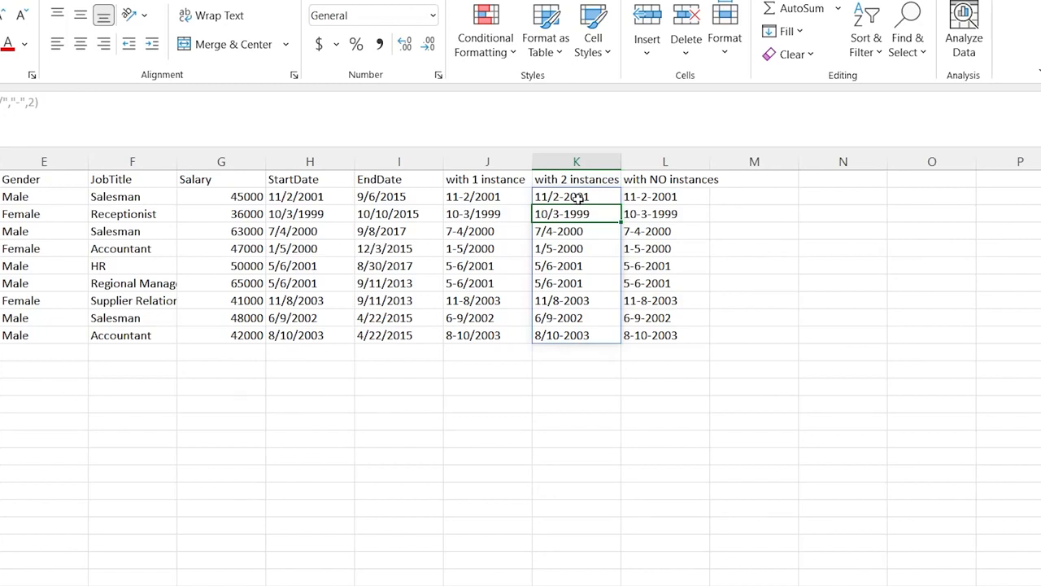
left_click(682, 197)
key("ctrl+shift+Down")
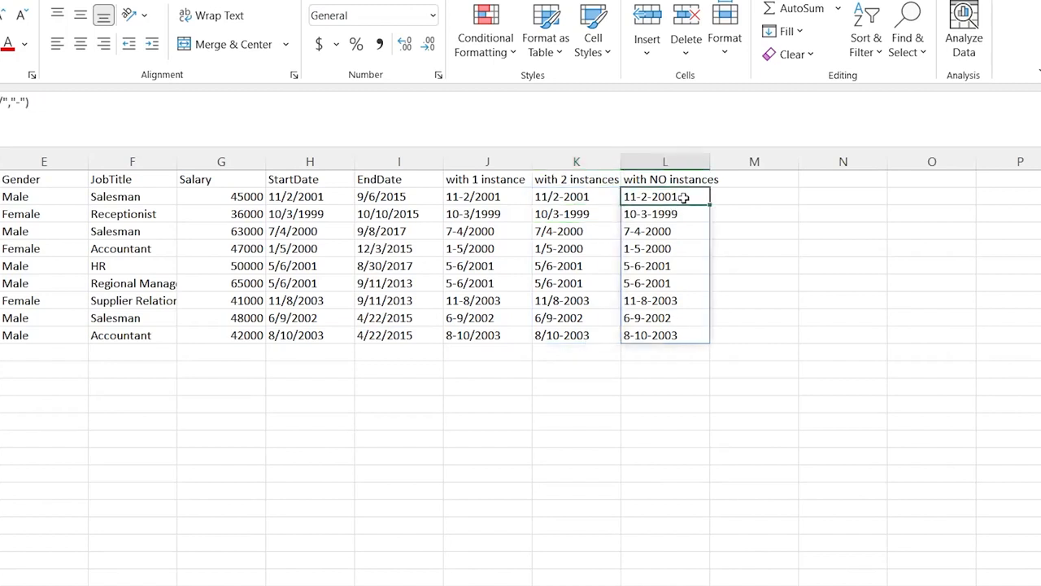
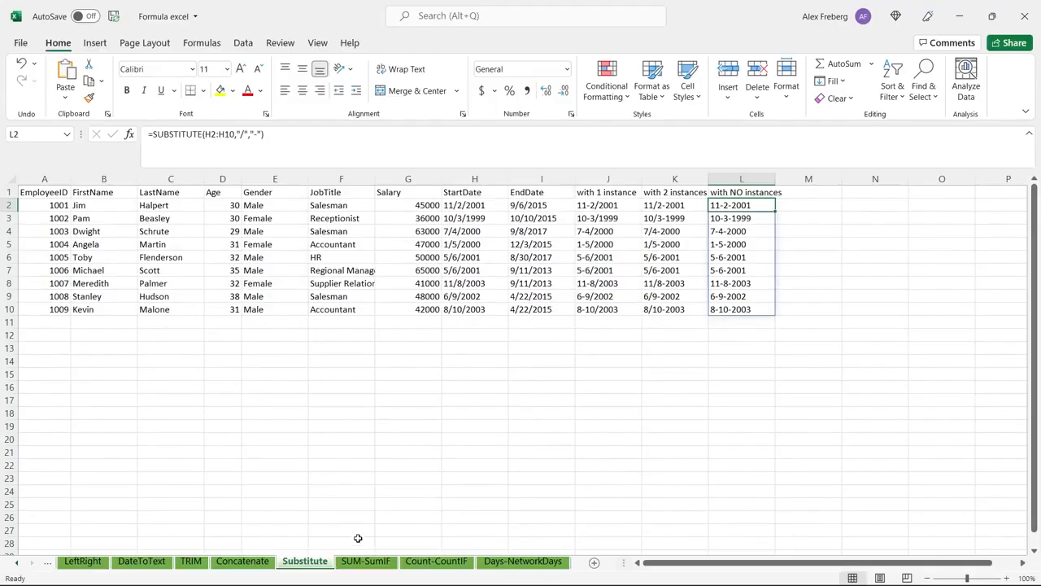
On the SUM-SumIF sheet, total the salaries in J2 with =SUM(G2:G10)
left_click(374, 562)
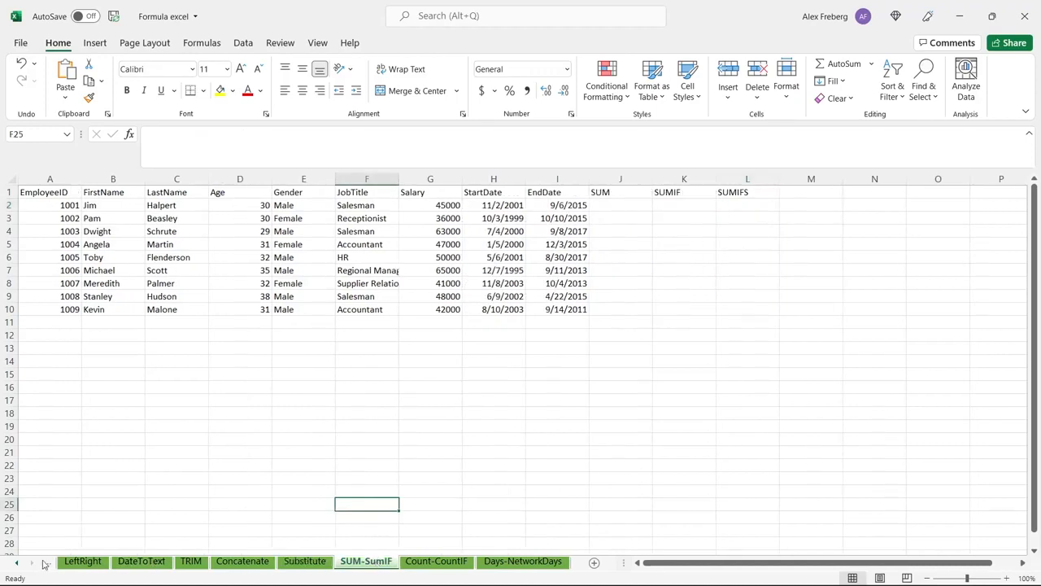
left_click(624, 204)
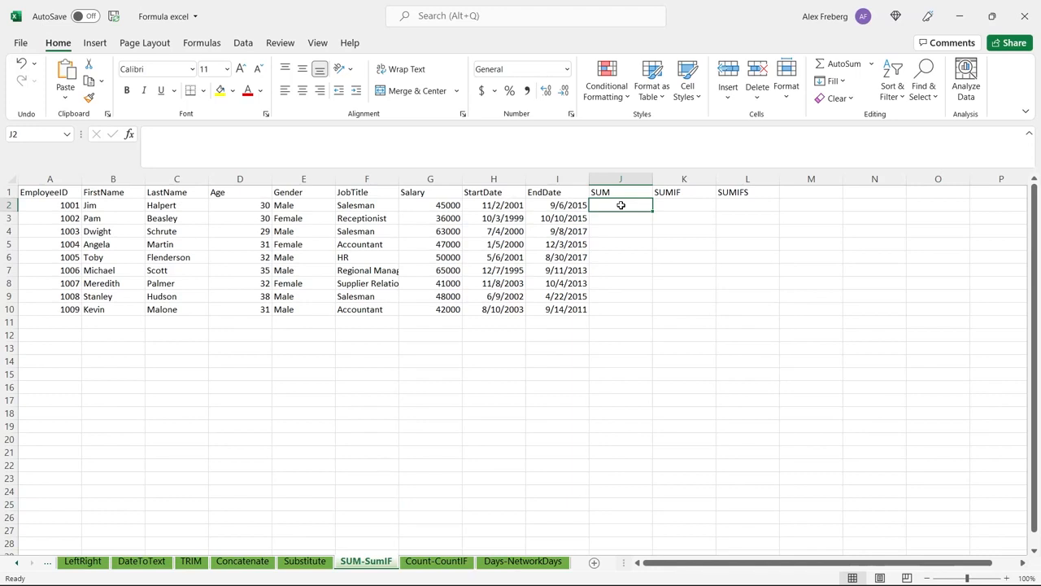
left_click(684, 203)
left_click(738, 204)
left_click(612, 203)
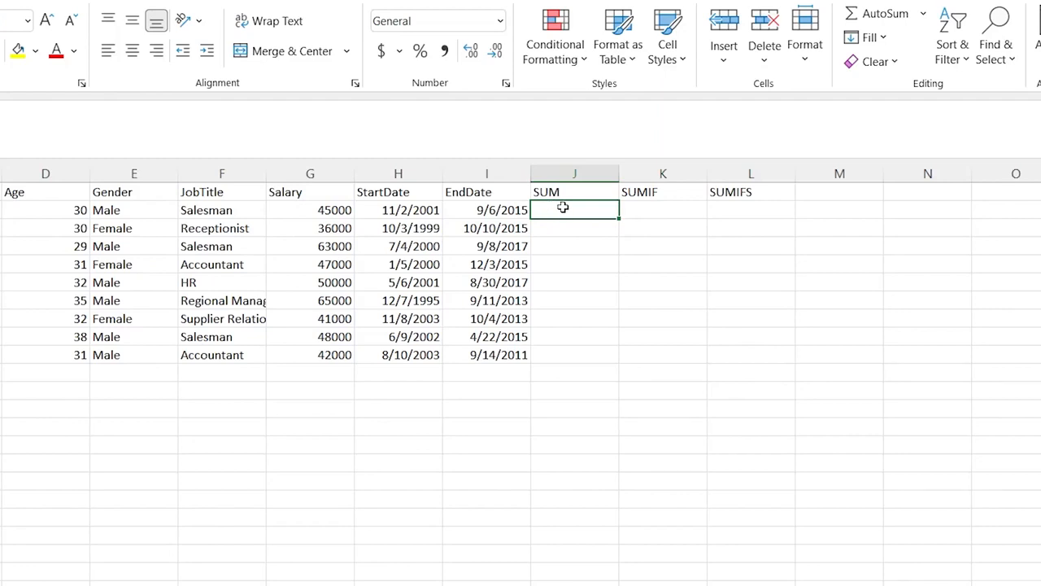
type("=SUM")
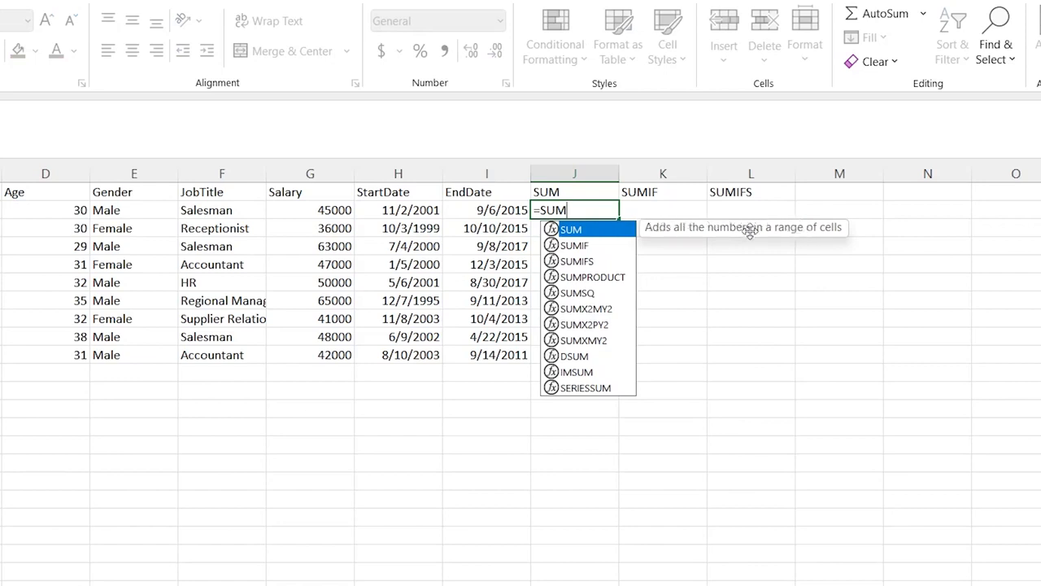
type("(")
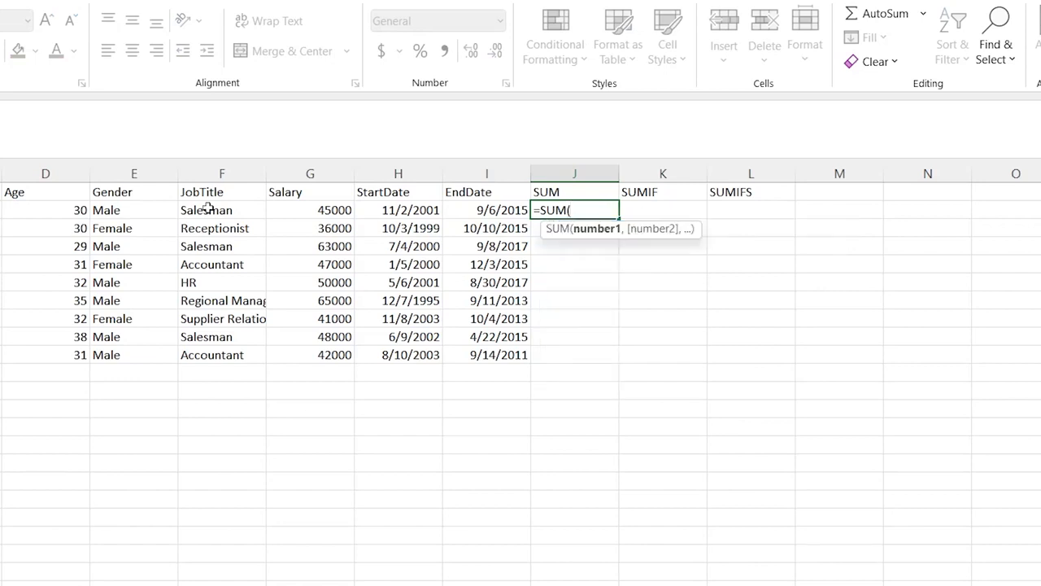
left_click_drag(317, 210, 329, 351)
type(")")
key("Return")
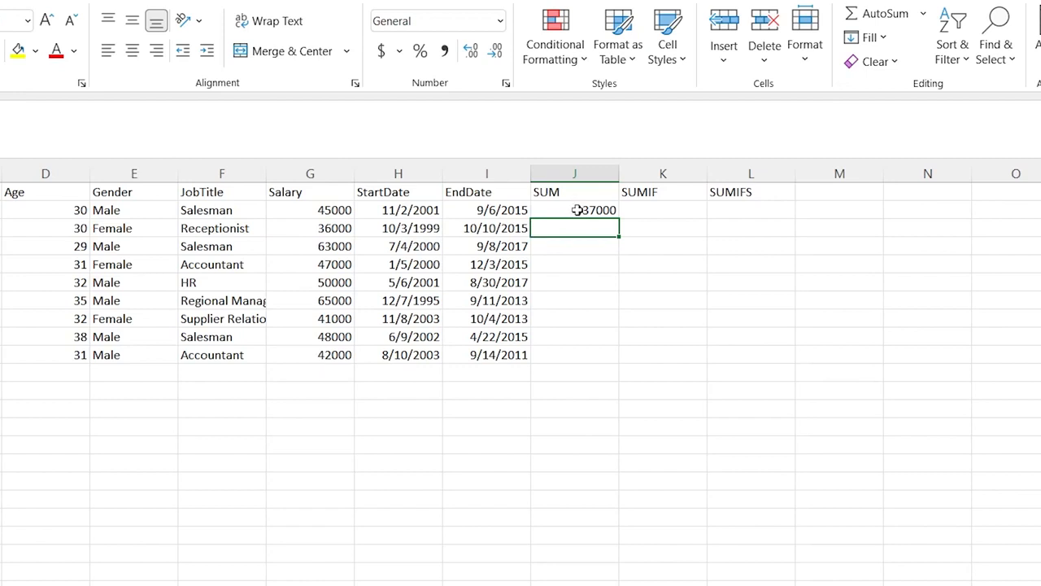
Start a SUMIF formula in K2 with the salaries G2:G10 as its range
left_click(656, 210)
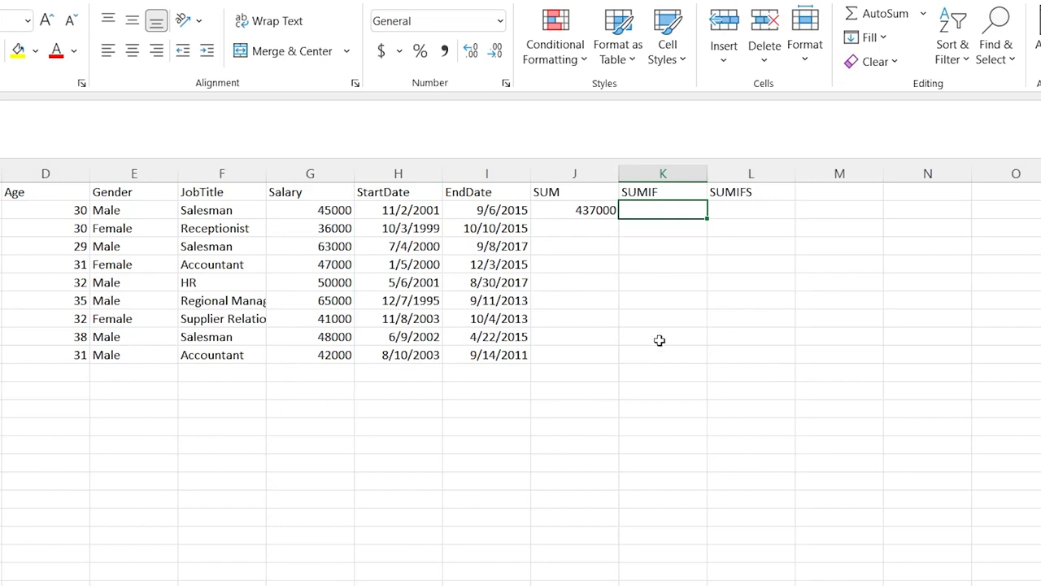
double_click(661, 210)
type("=")
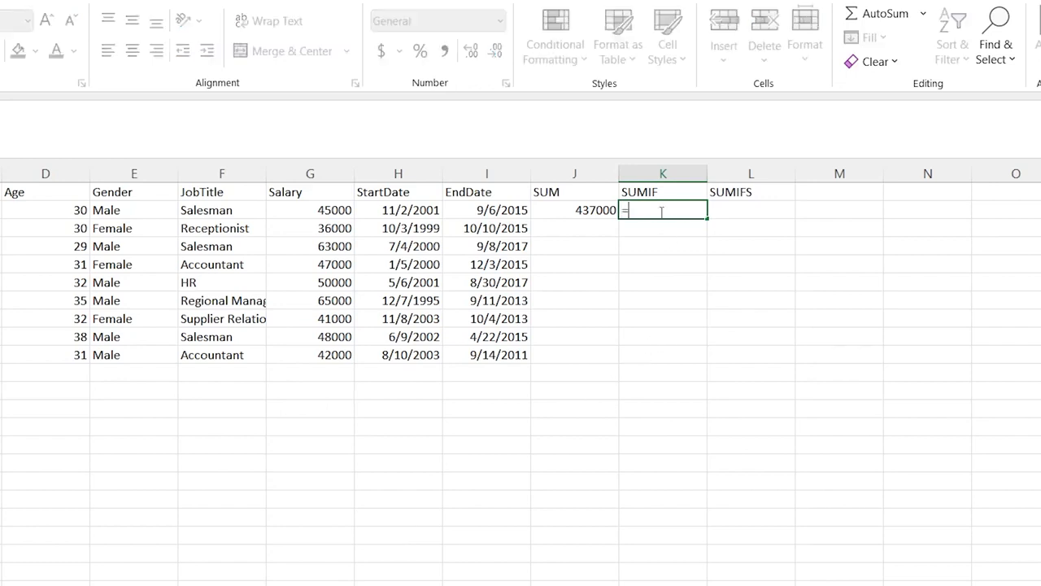
type("SUMIF(")
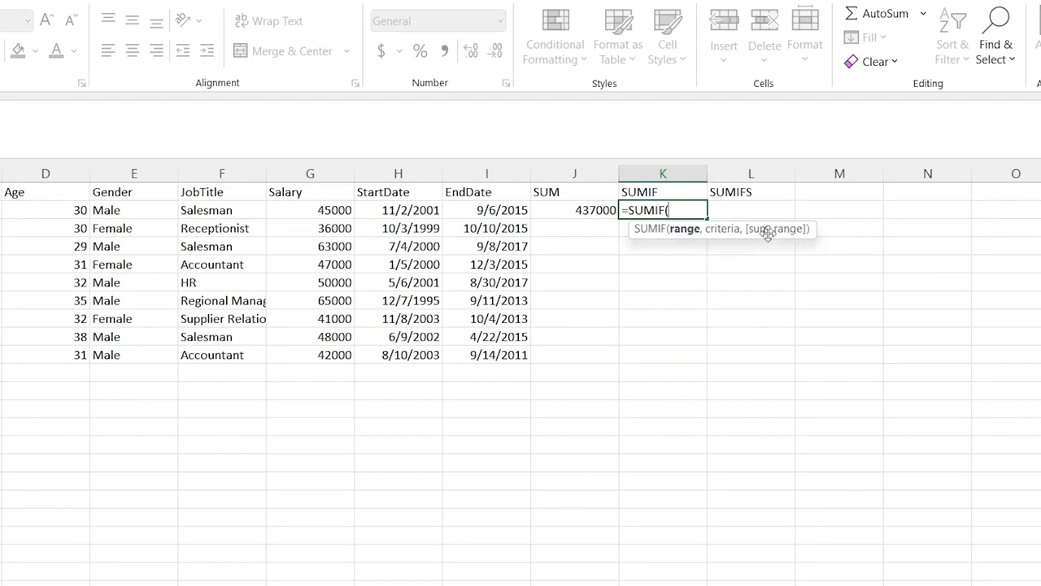
left_click(317, 208)
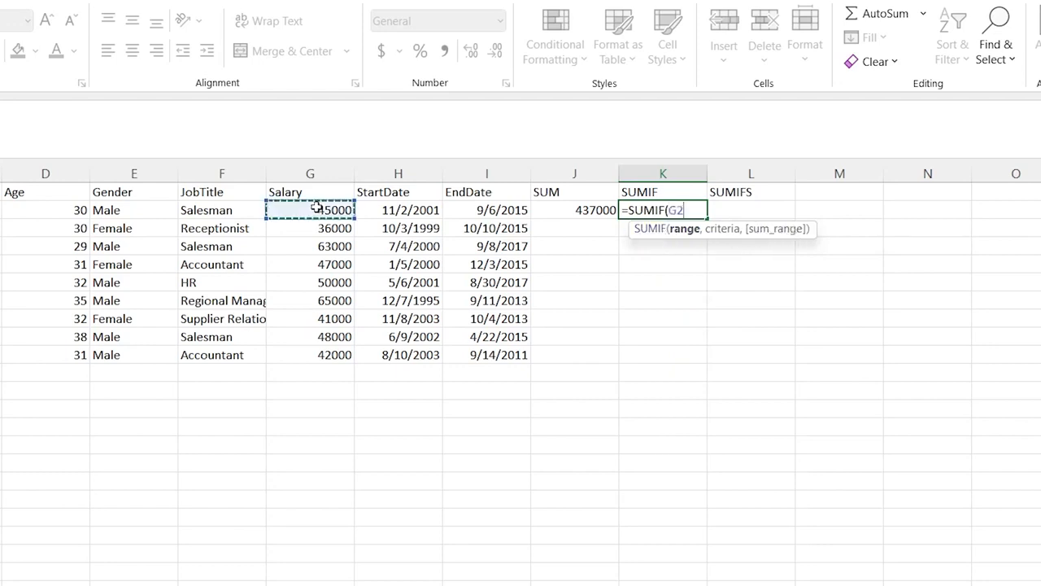
left_click(323, 352, "shift")
type(",")
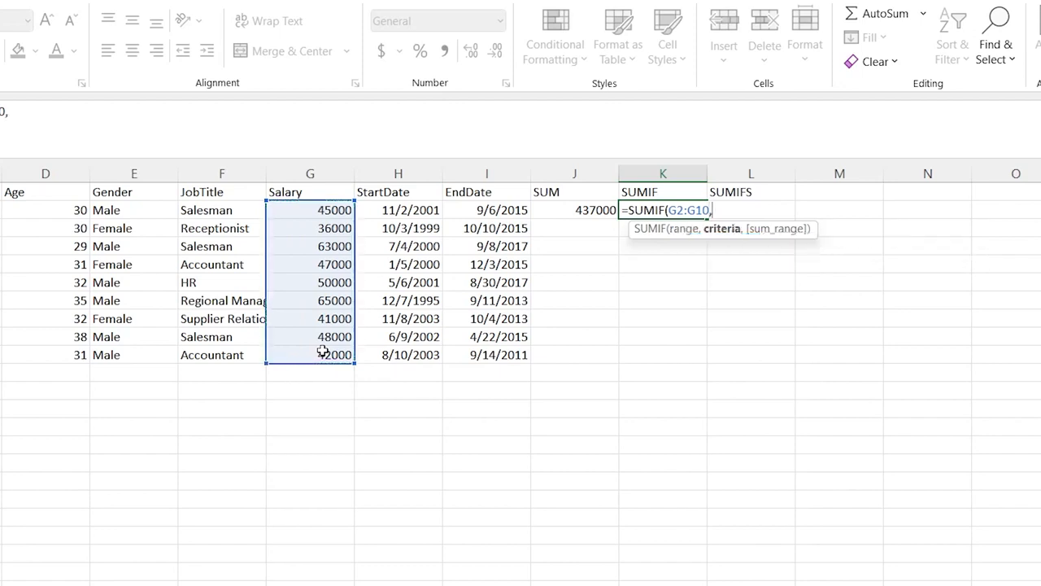
Complete the K2 SUMIF formula with the criteria ">50000" and check it against the salaries around that threshold
type("\">5000")
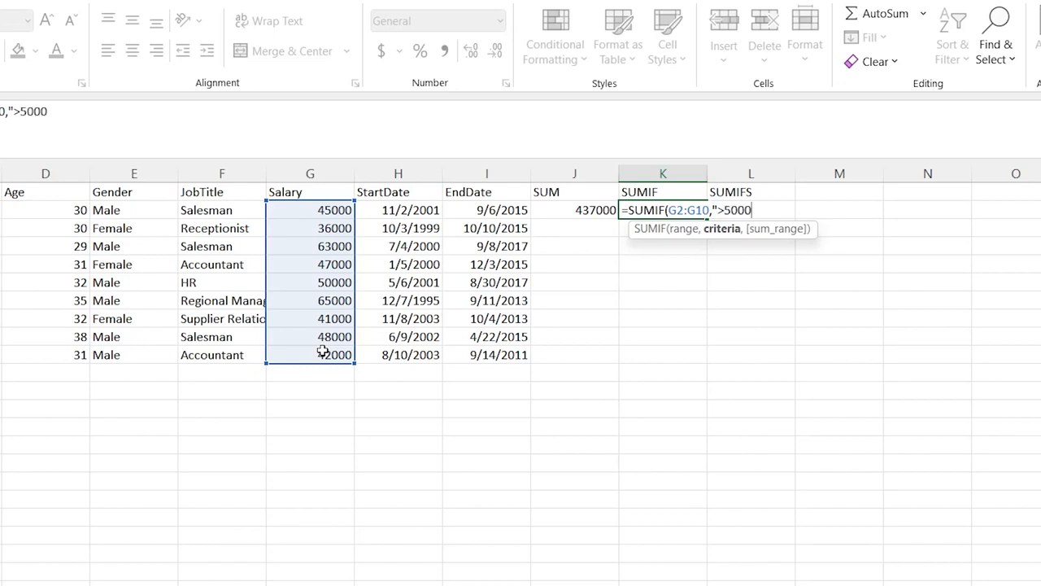
type("0\")")
key("Return")
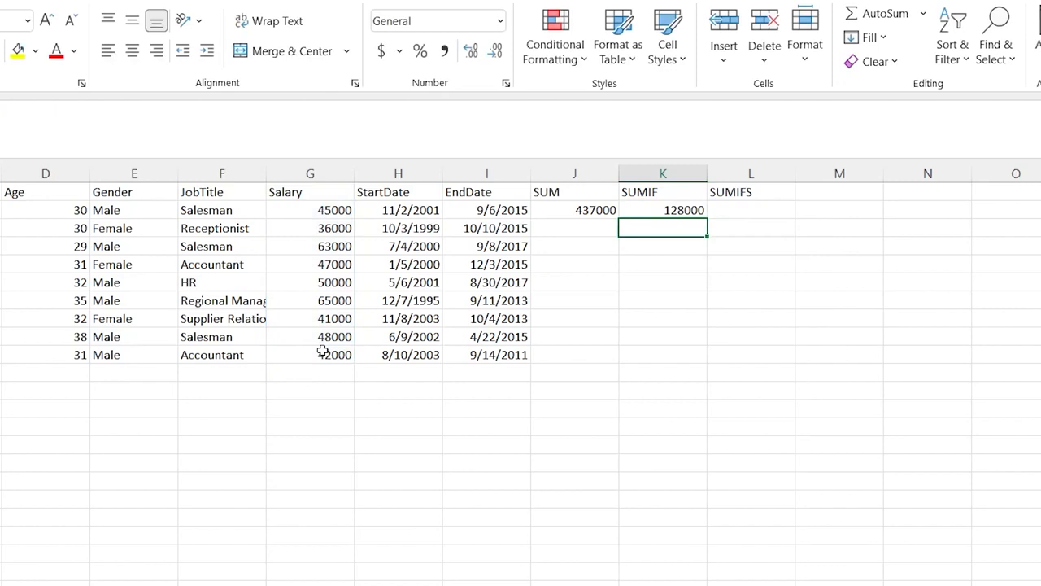
left_click(667, 210)
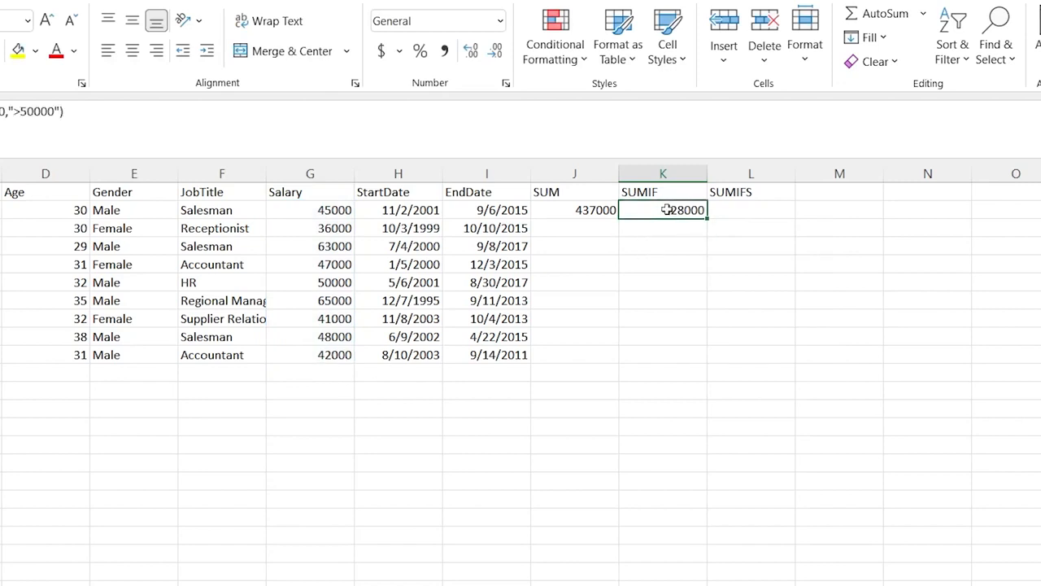
left_click(321, 282)
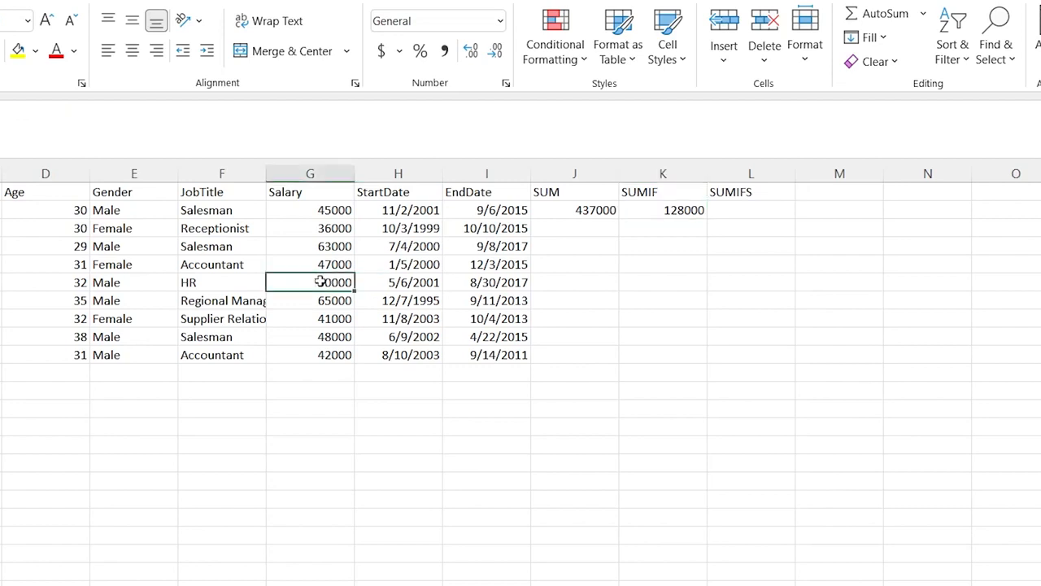
left_click(325, 246)
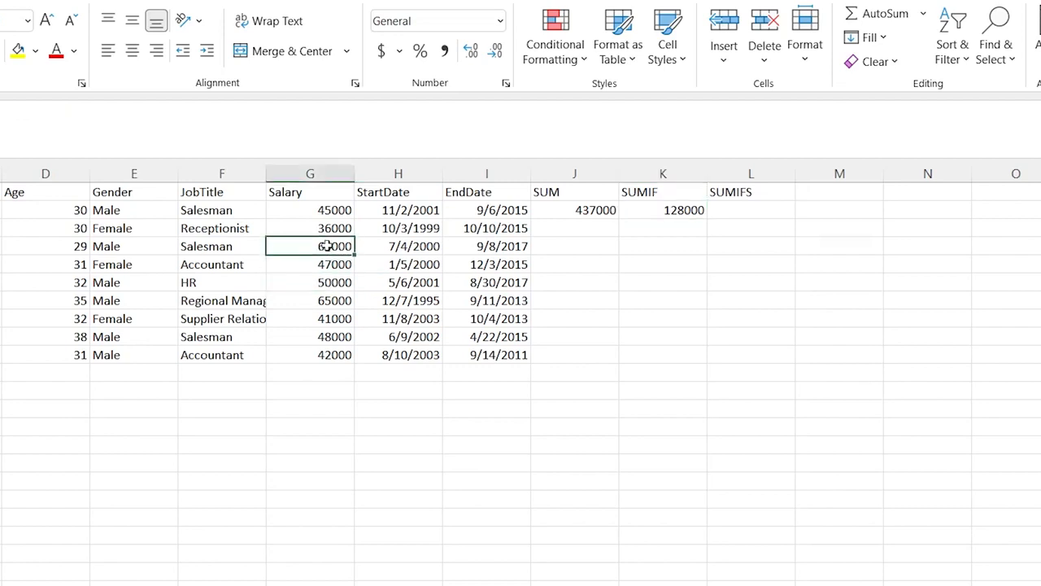
left_click(325, 299)
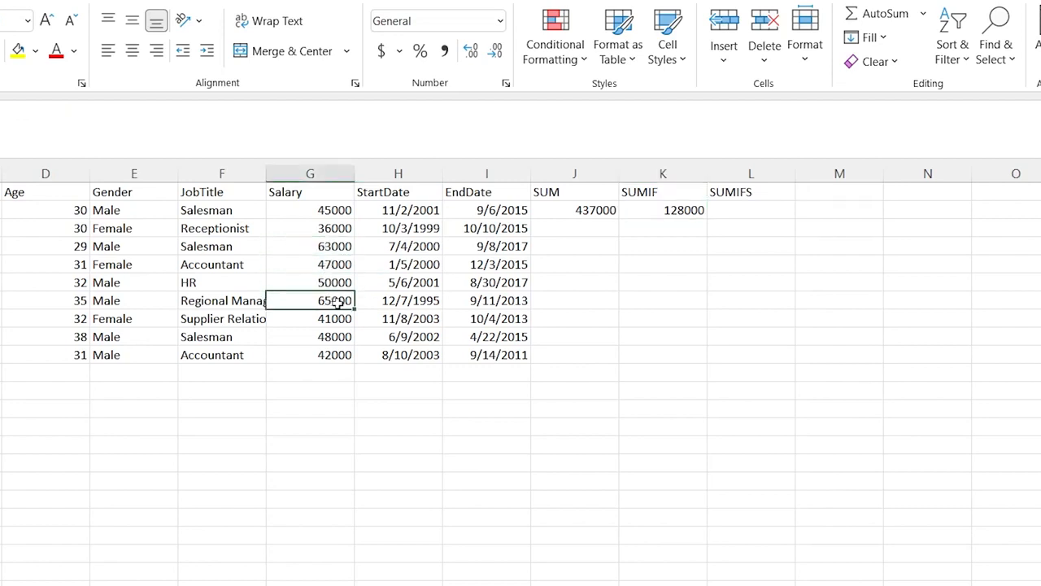
left_click(667, 212)
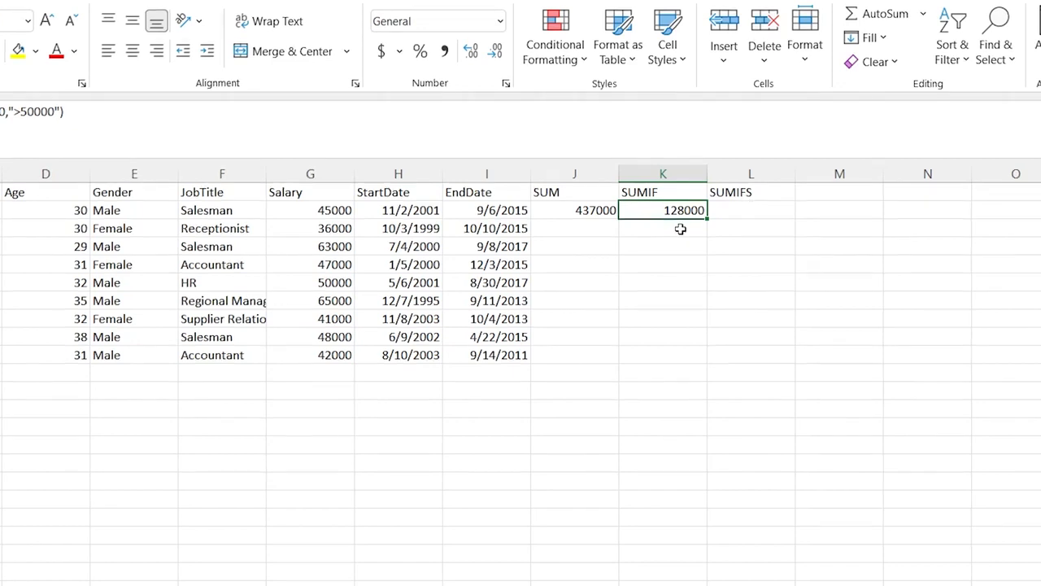
Start a SUMIFS formula in L2 with the salaries G2:G10 as the sum range
left_click(742, 211)
double_click(749, 211)
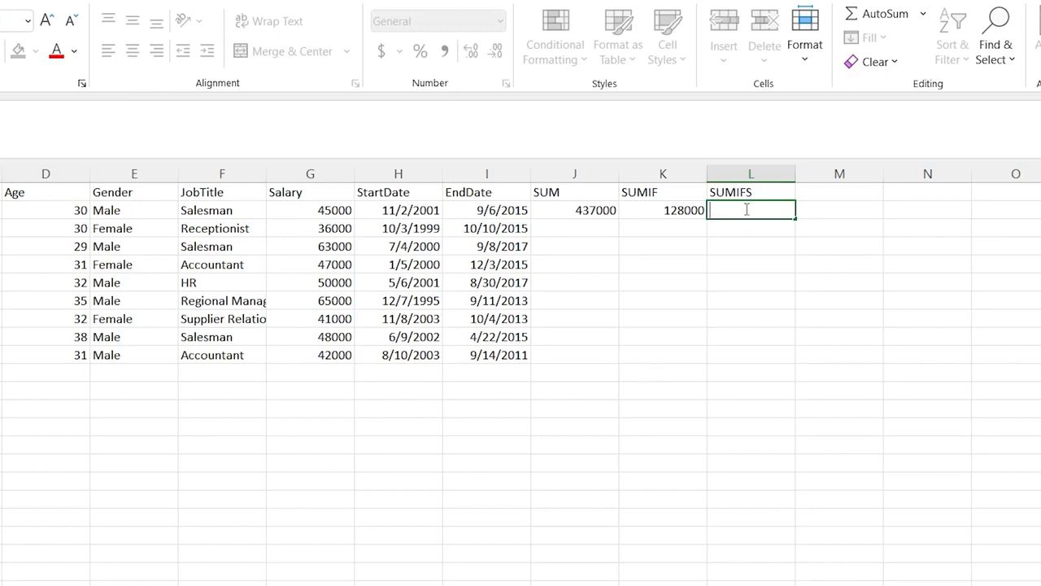
type("=SUMIFS")
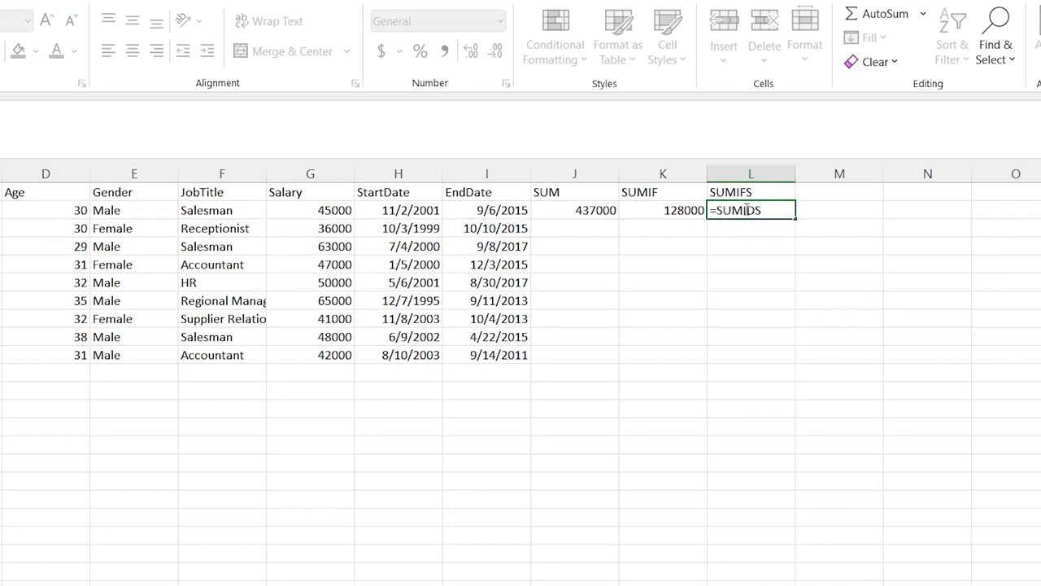
key("BackSpace")
type("S")
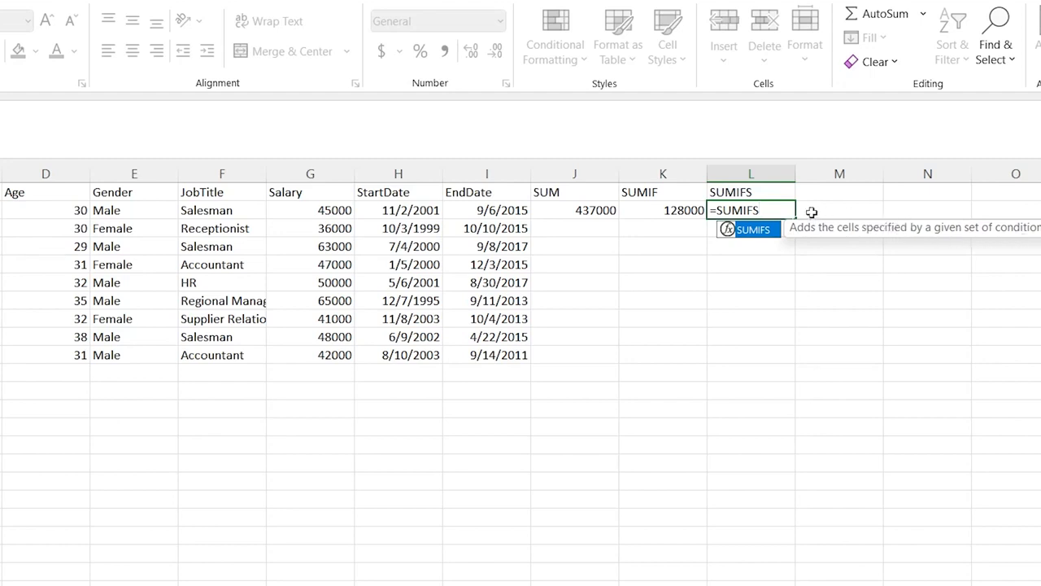
left_click(781, 210)
type("(")
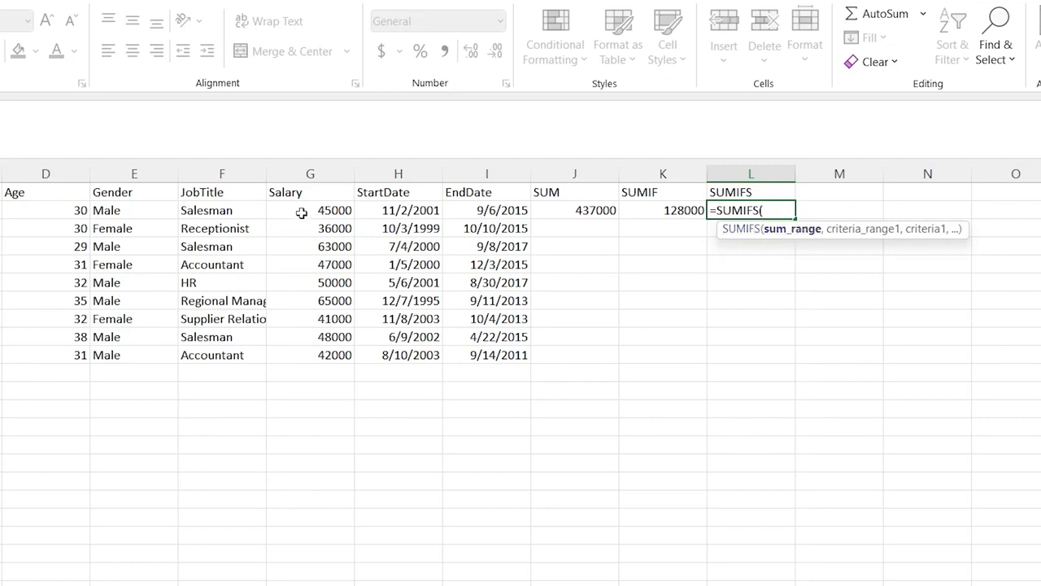
left_click(308, 210)
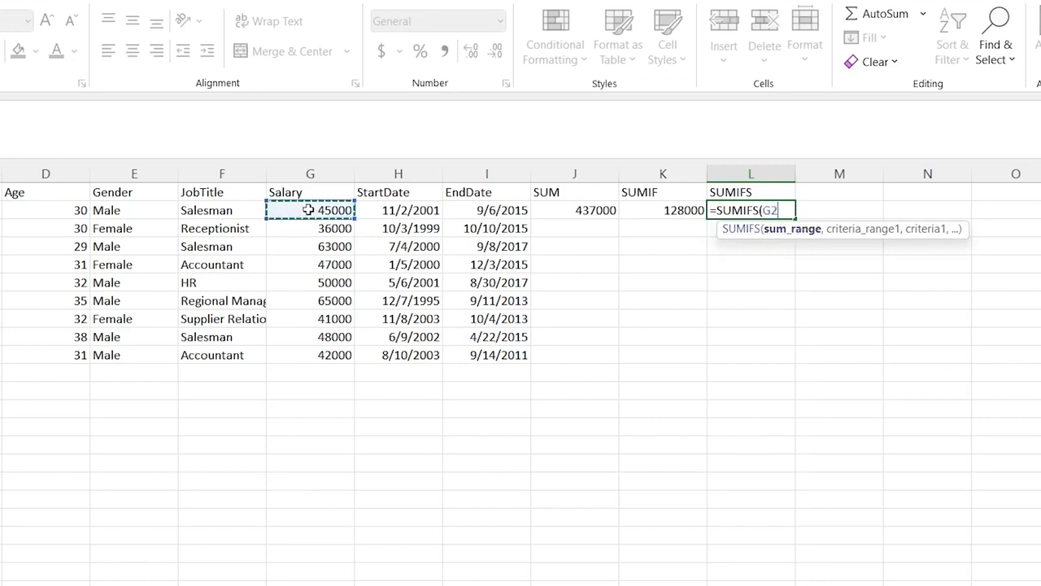
left_click(320, 352, "shift")
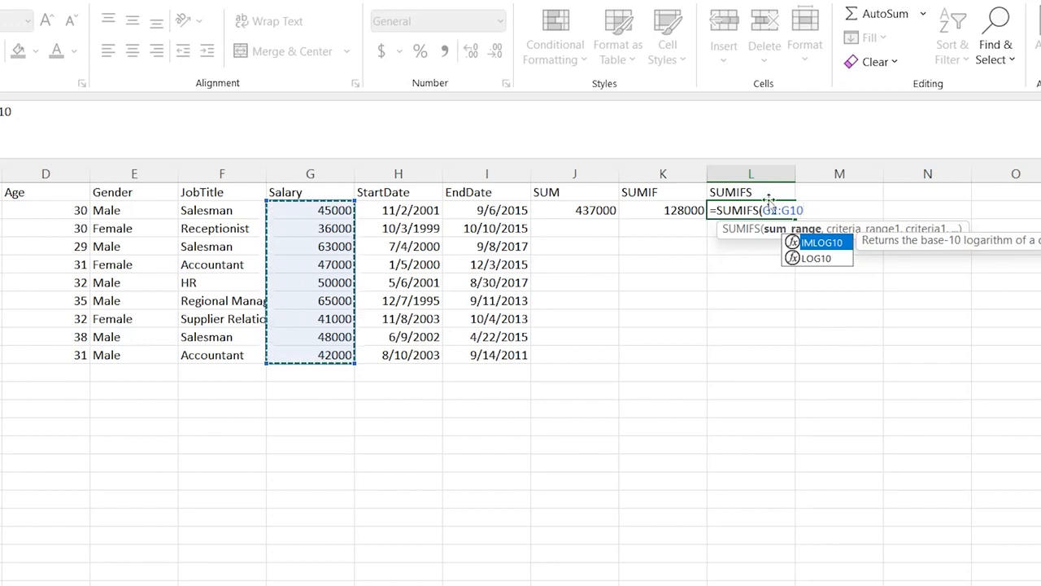
type(",")
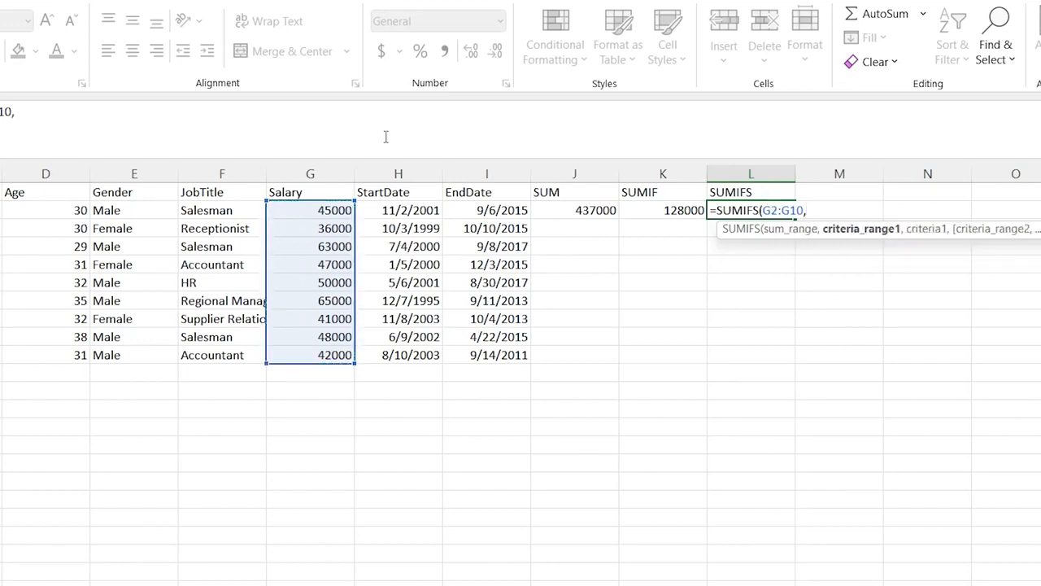
Add the genders E2:E10 with "Female" as the first criteria pair of the L2 SUMIFS formula
left_click_drag(127, 214, 135, 351)
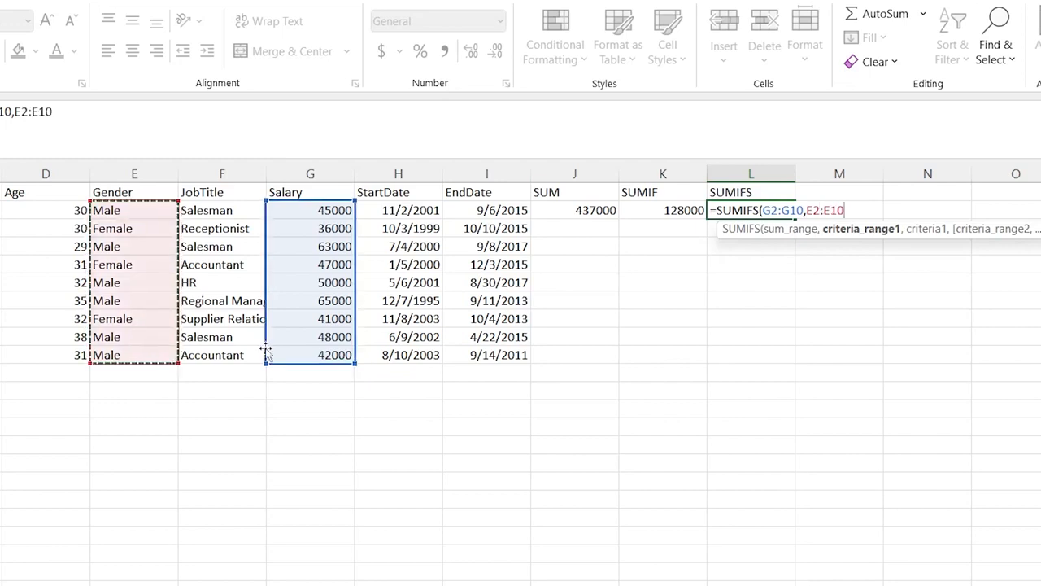
type(",\"Female\"")
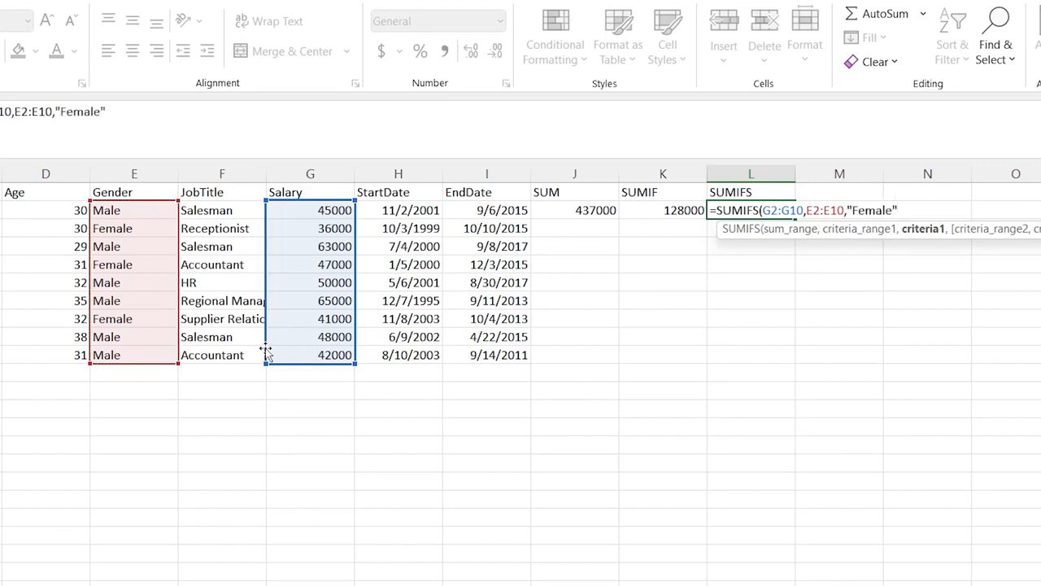
type(",")
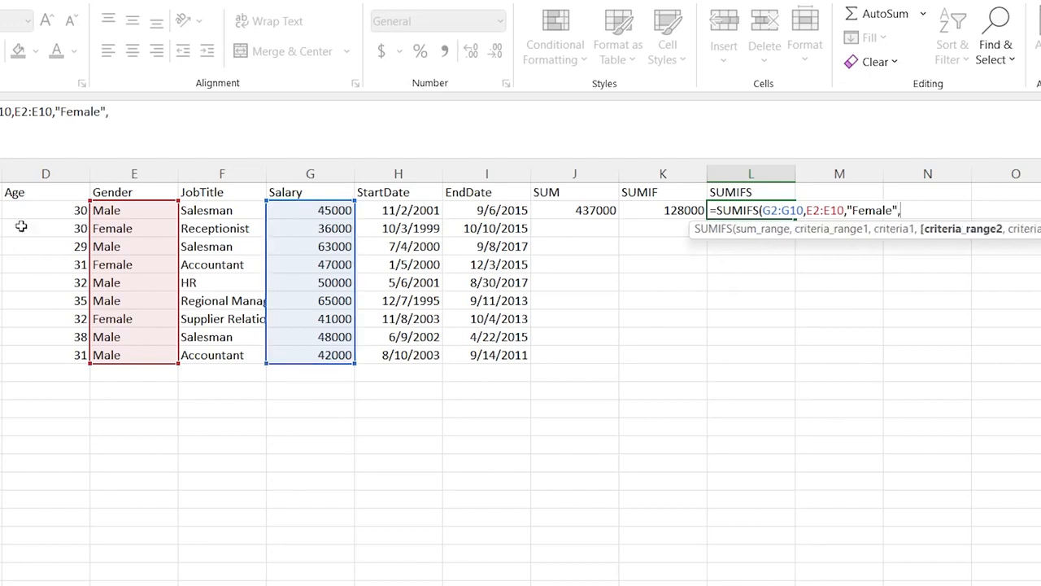
Complete the L2 SUMIFS formula with the ages D2:D10 and ">30" as second criteria, and check the female employees' rows against it
left_click(73, 210)
left_click_drag(64, 349, 63, 352)
type(",\"")
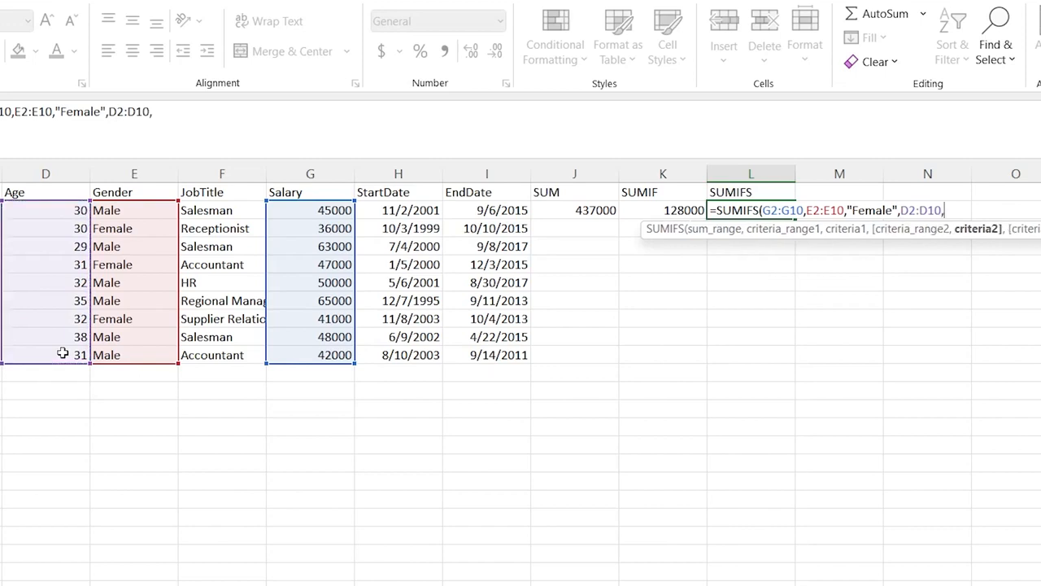
type(">30\")")
key("Return")
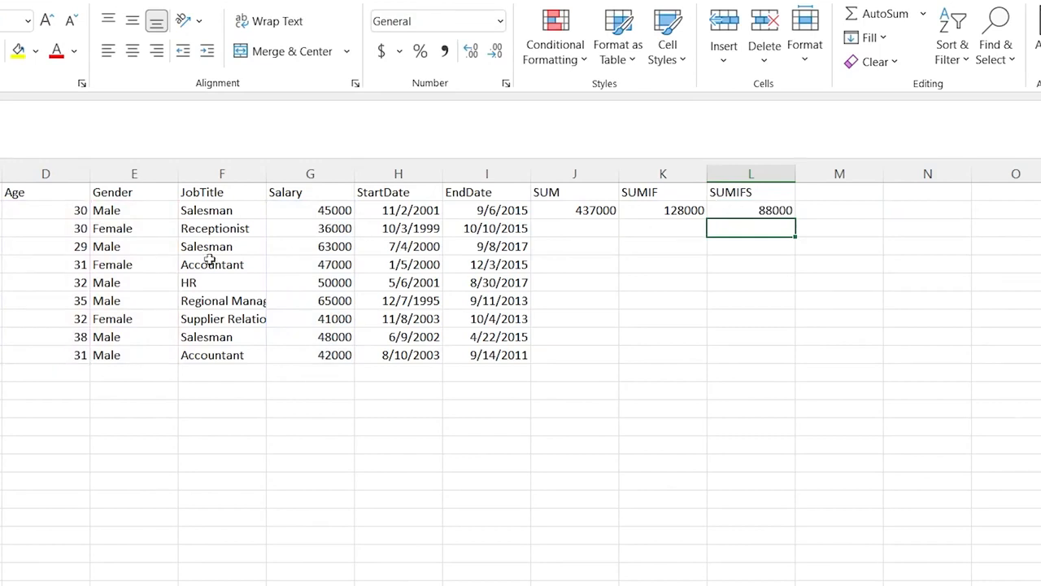
left_click(152, 264)
left_click(127, 229)
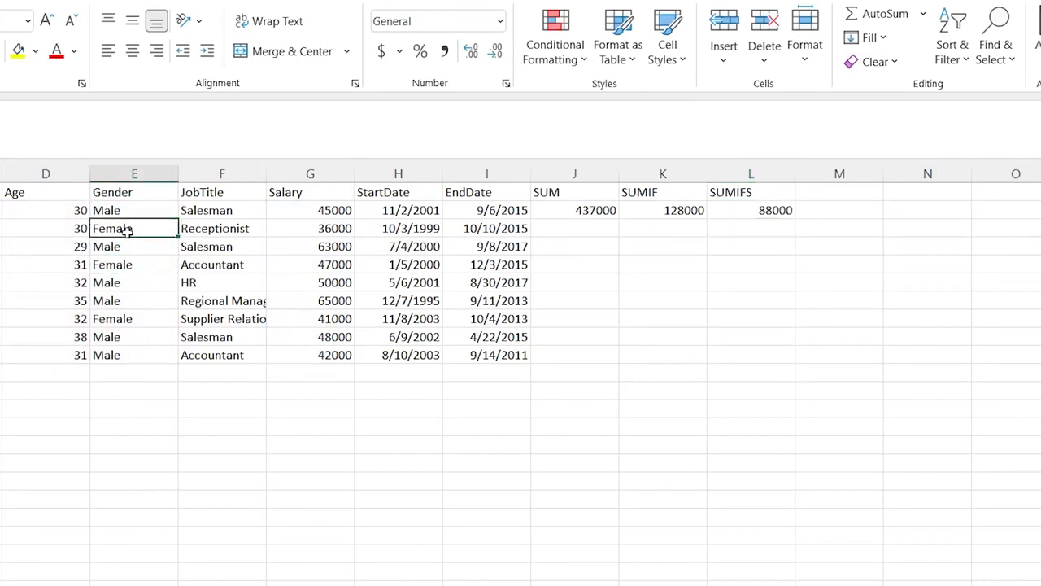
left_click(72, 266)
left_click(71, 317)
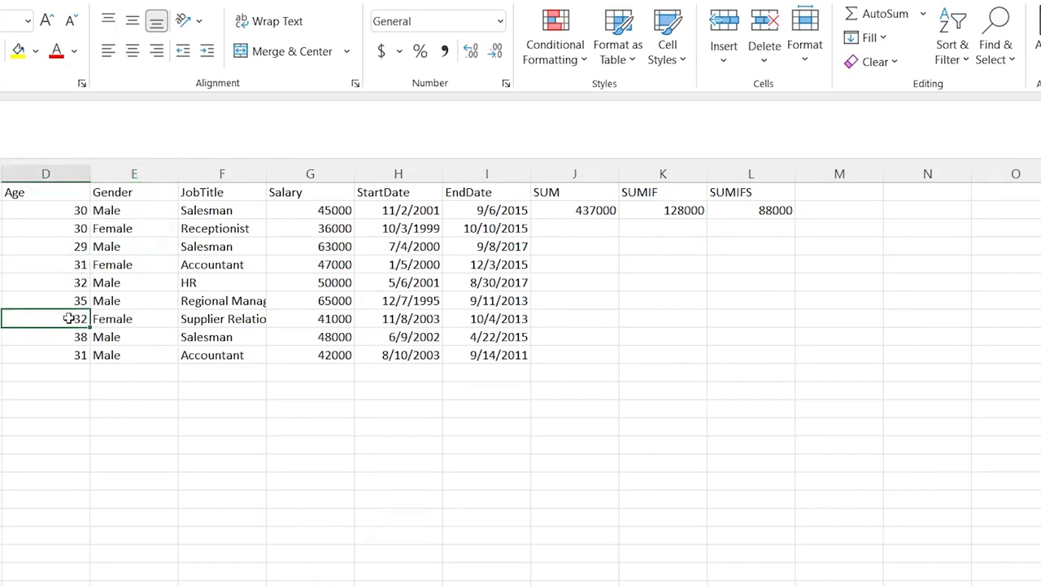
Check the salaries of the female employees over 30 against the L2 SUMIFS formula and review the SUMIF and SUMIFS headers
left_click(338, 320)
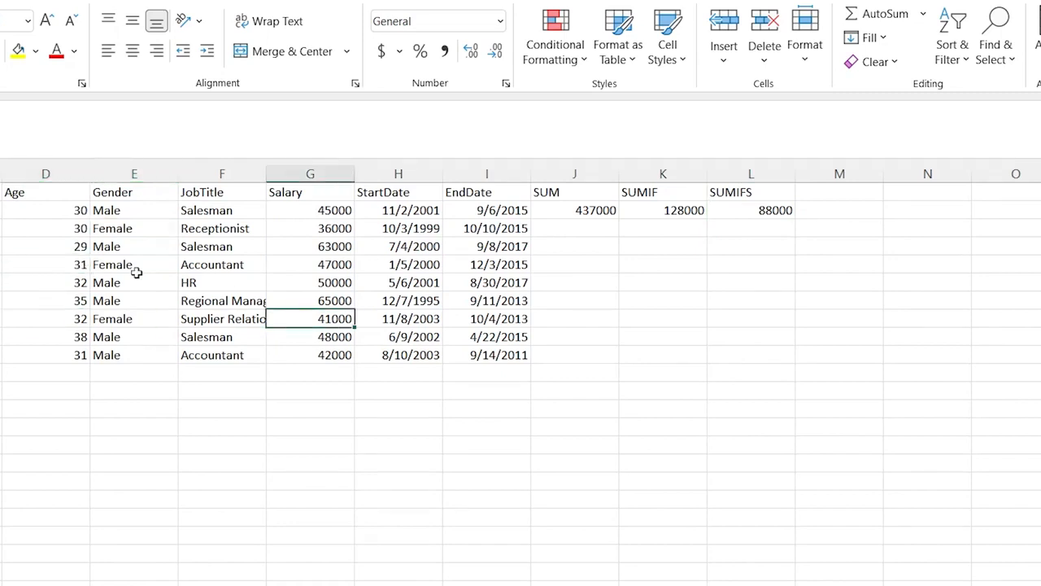
left_click(312, 265, "ctrl")
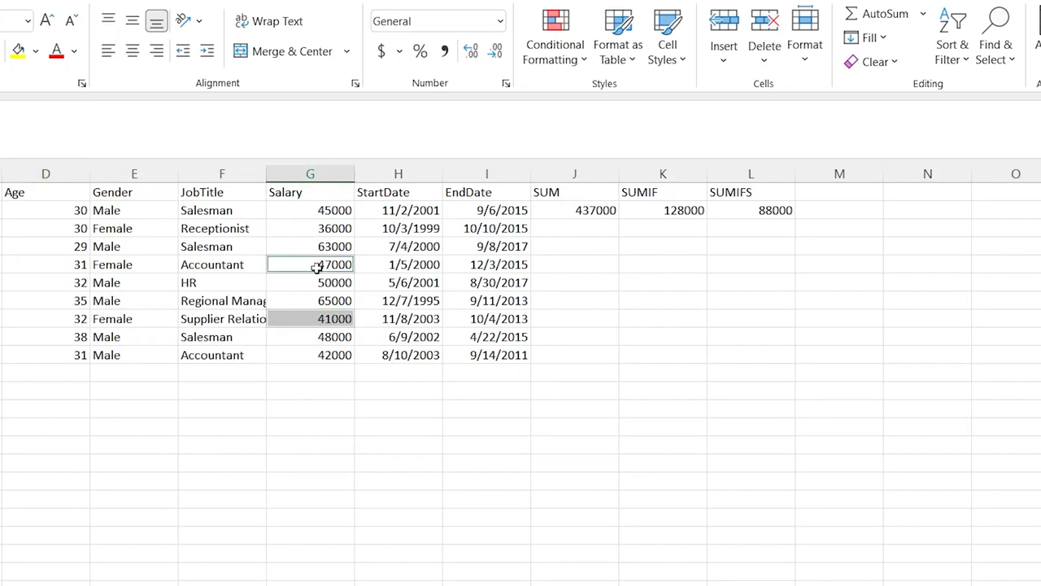
left_click(747, 214)
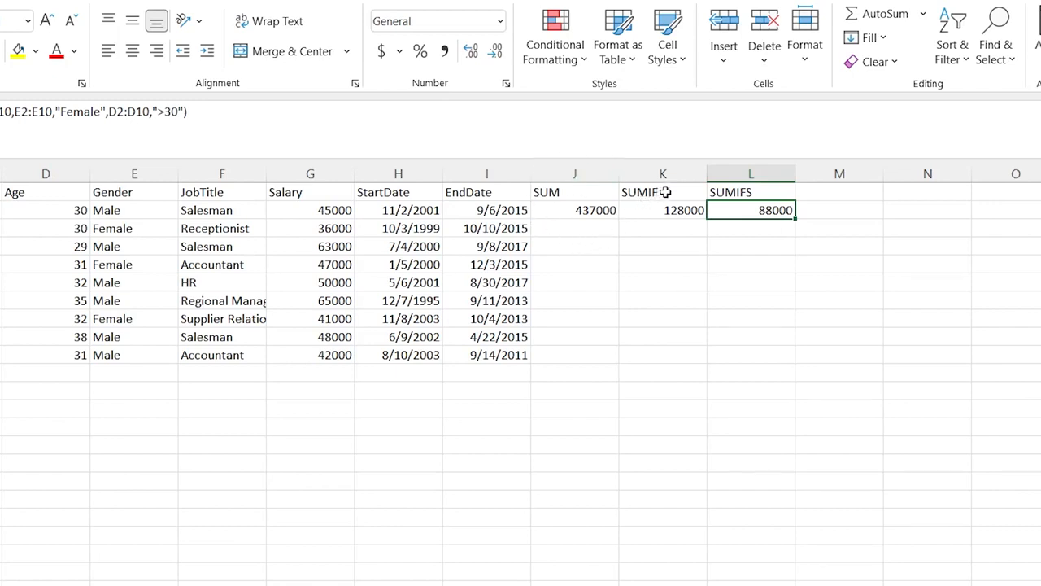
left_click(666, 192)
left_click(761, 191)
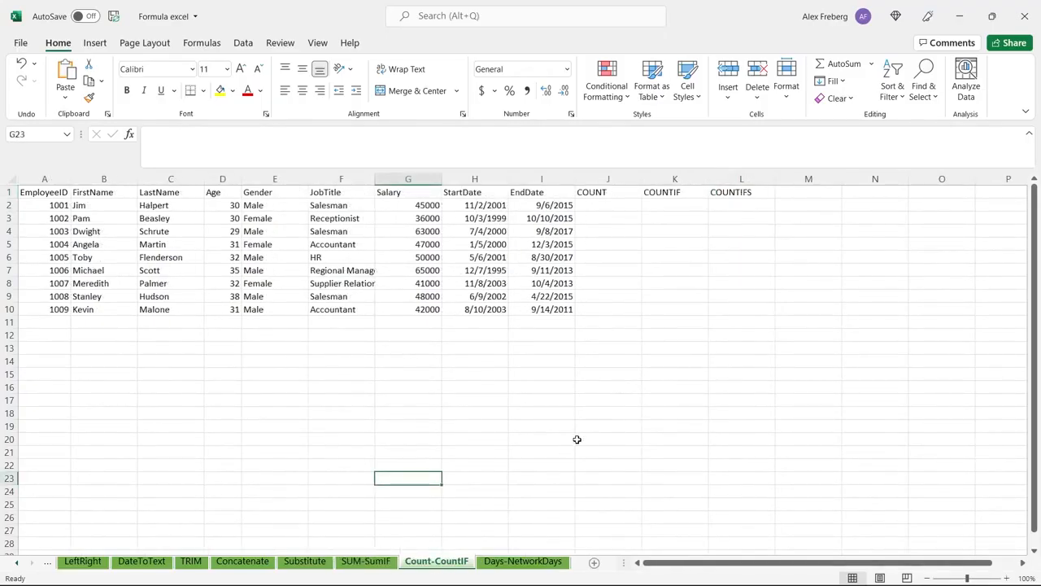
On the Count-CountIF sheet, enter a COUNT formula in J2 over the salaries G2:G10 and check it against that range
left_click(605, 205)
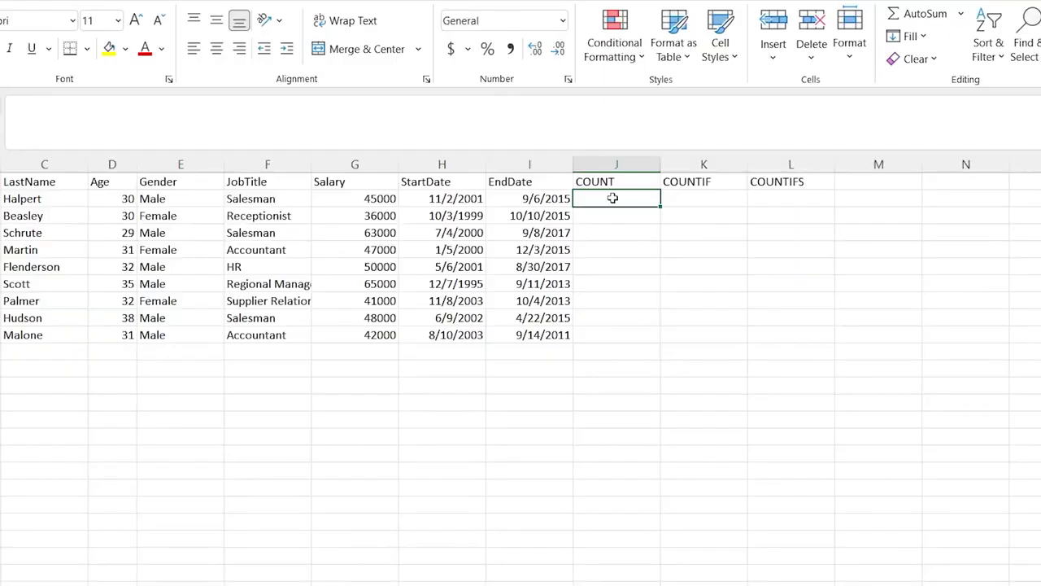
type("=C")
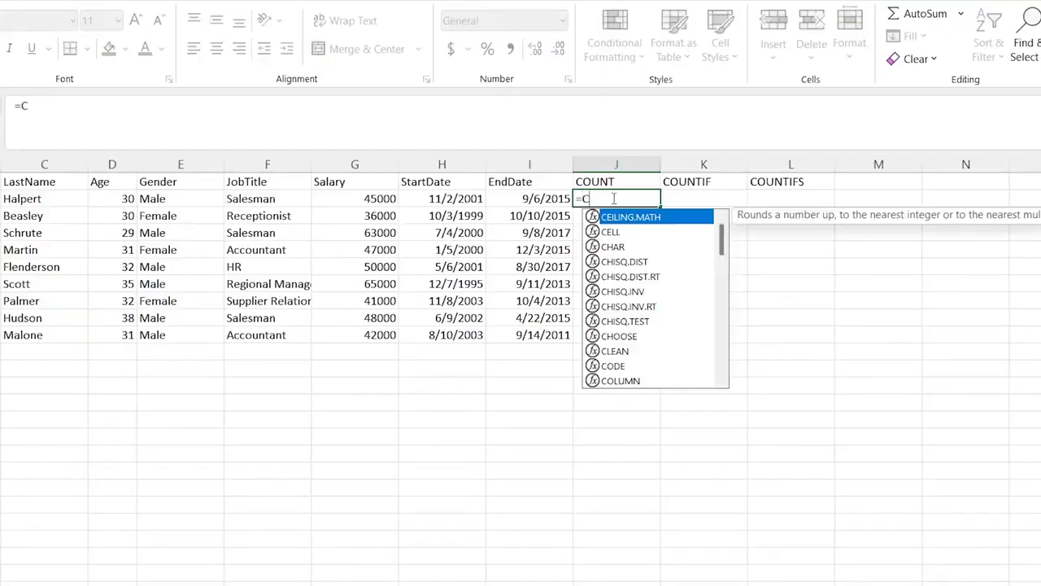
type("OUNT(")
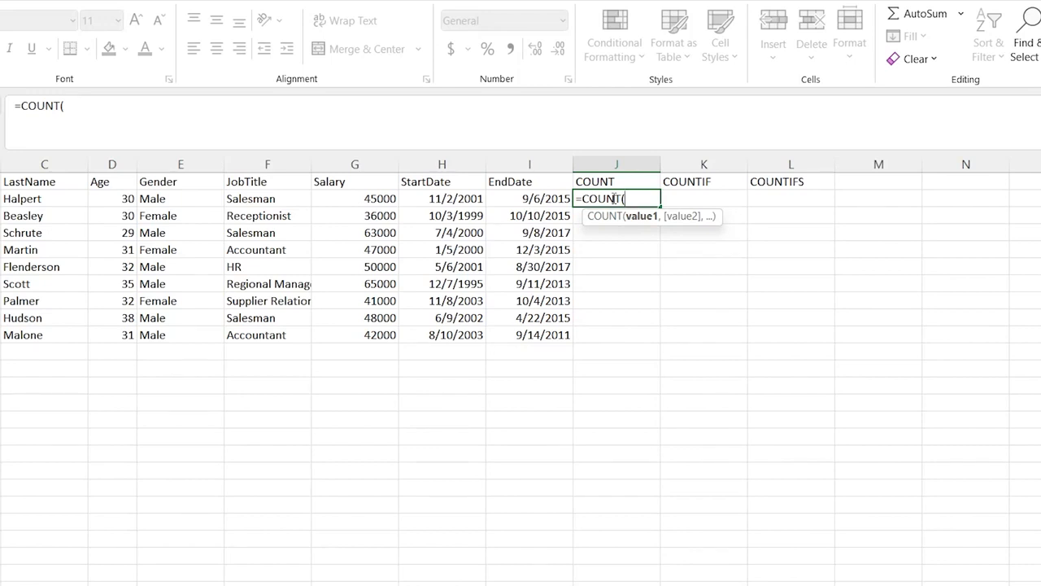
left_click(119, 198)
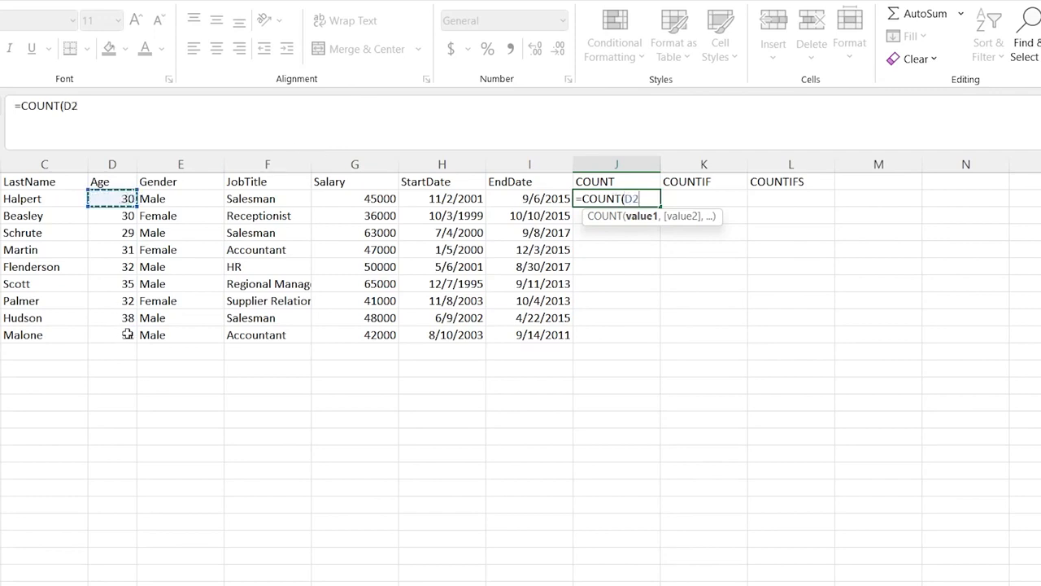
left_click(362, 198)
left_click(361, 337, "shift")
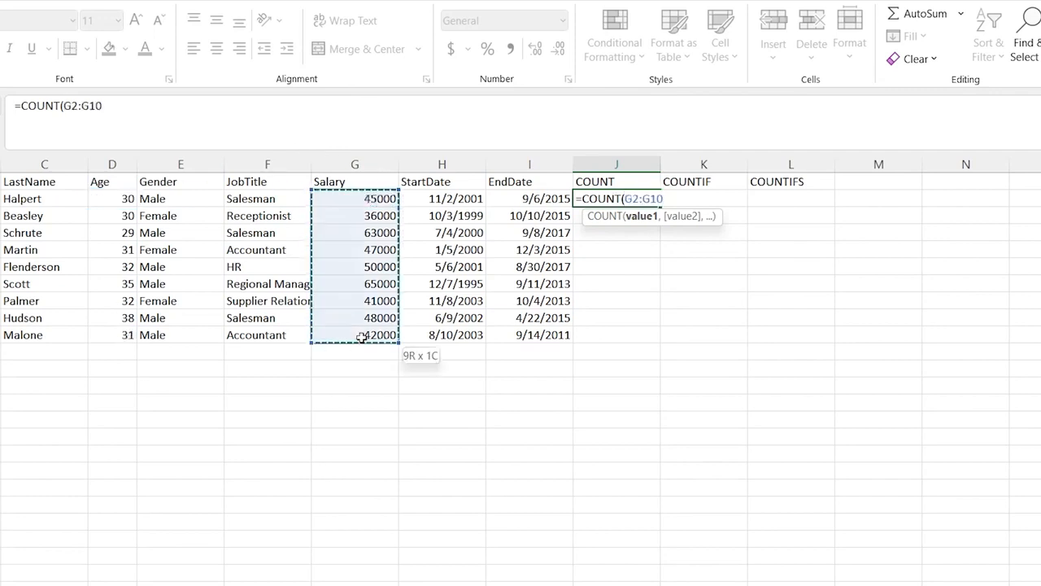
type(")")
key("Return")
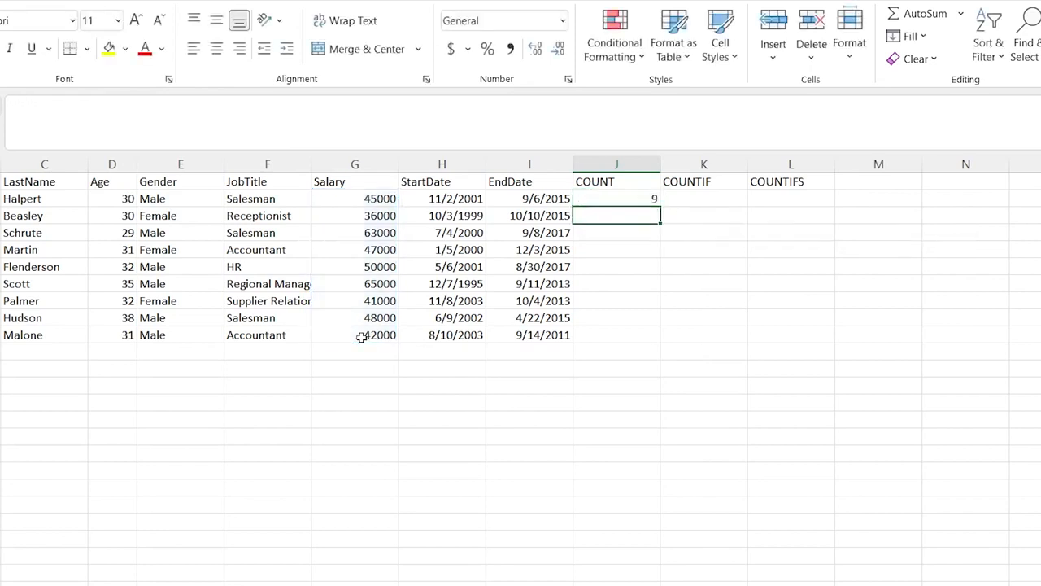
left_click_drag(379, 199, 367, 333)
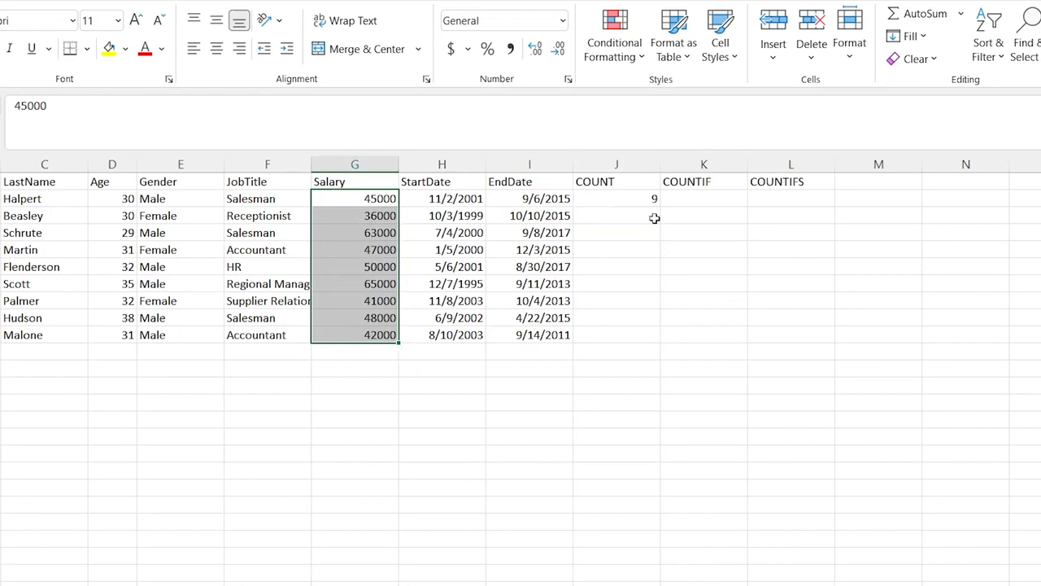
left_click(614, 196)
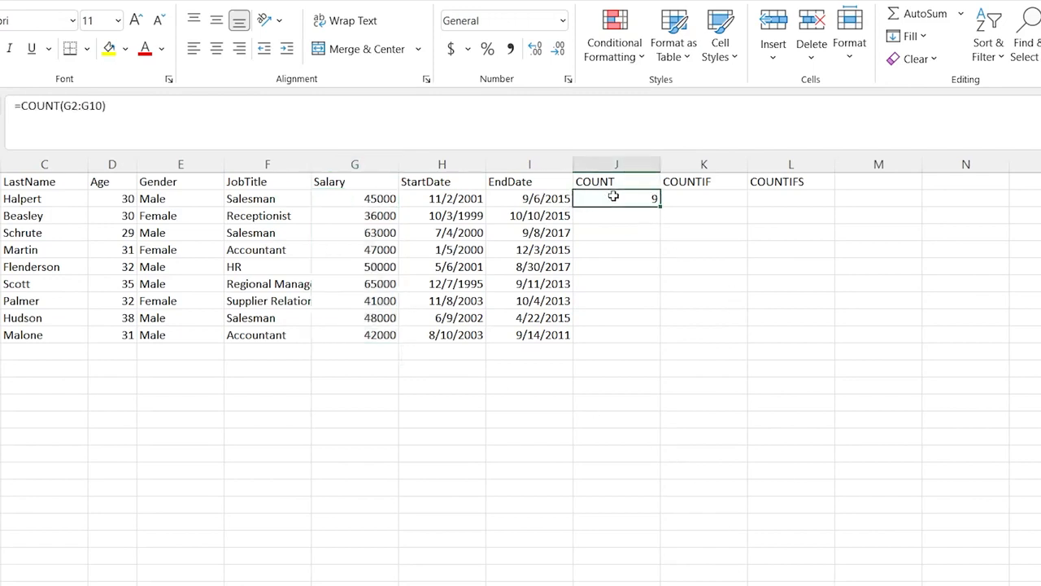
Start a COUNTIF formula in K2 with the salaries G2:G10 as the range
left_click(706, 200)
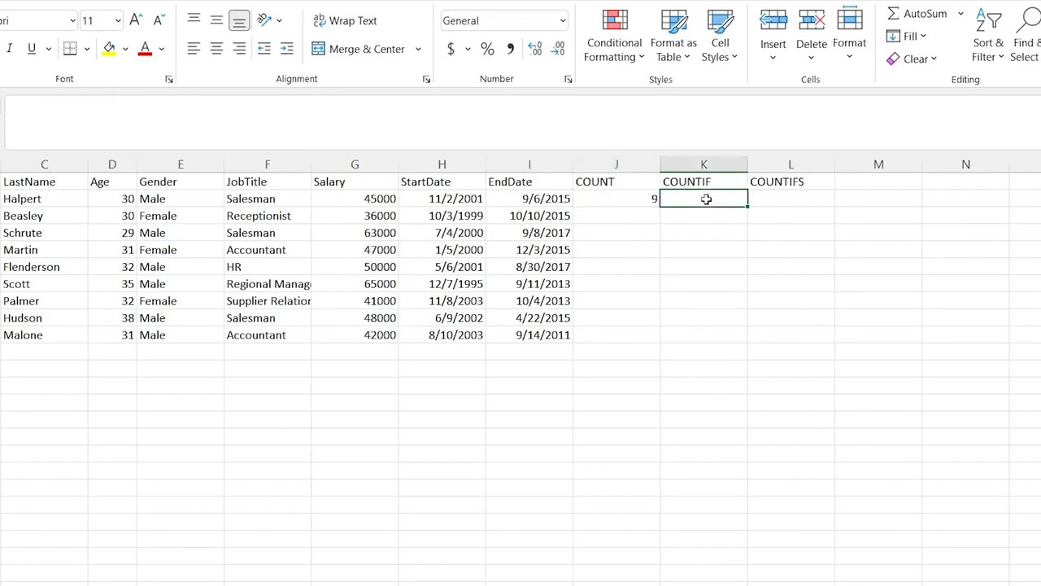
type("=SOUNTI")
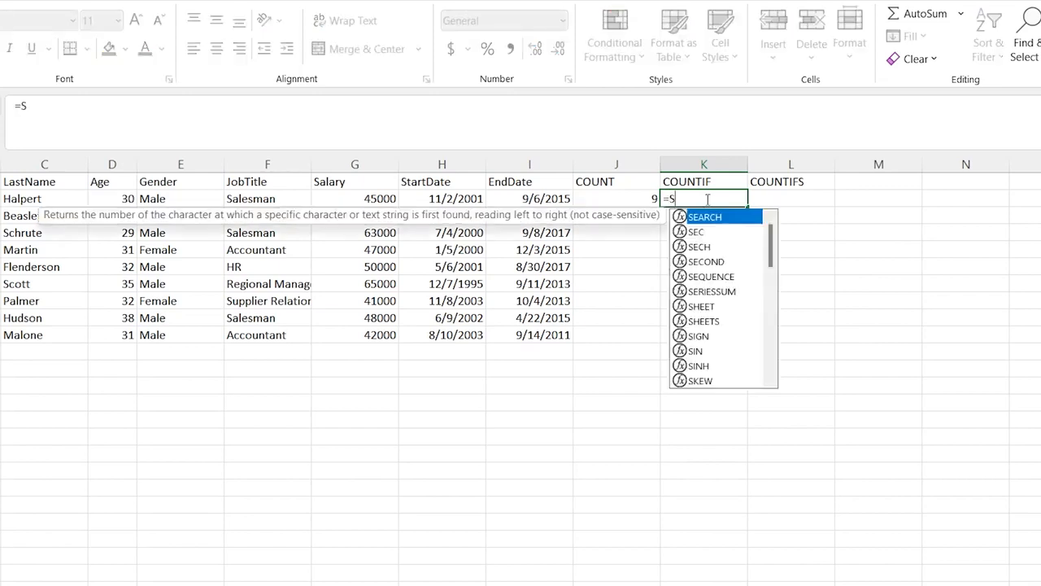
key("BackSpace")
key("BackSpace")
key("BackSpace")
key("BackSpace")
key("BackSpace")
key("BackSpace")
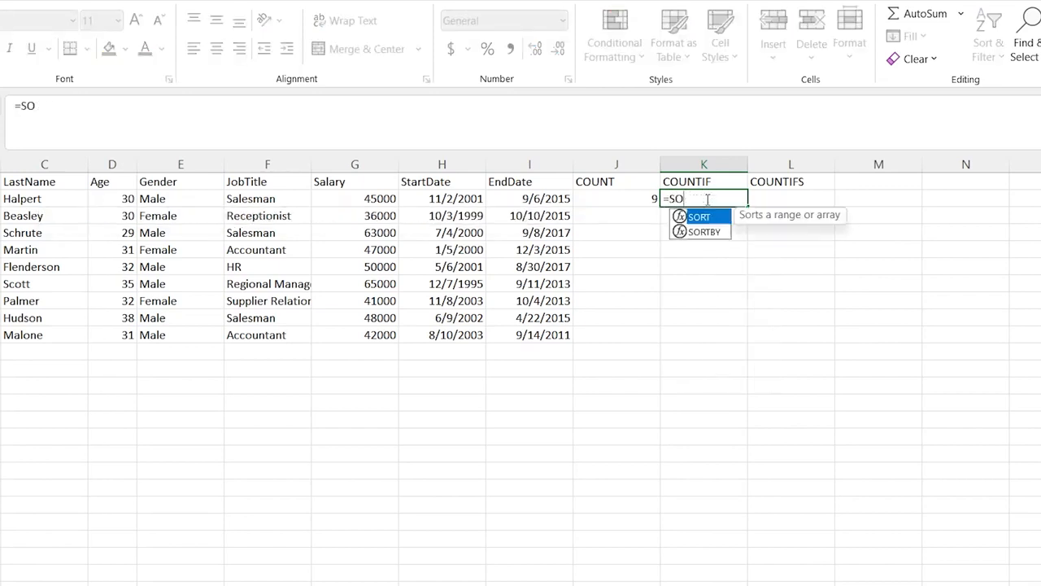
type("COUNTIF(")
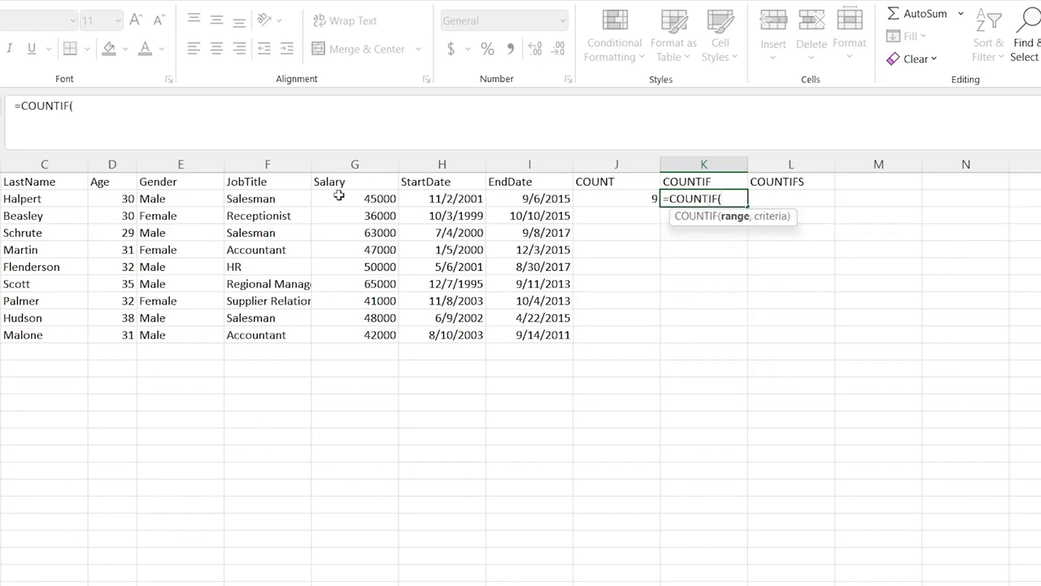
left_click_drag(346, 199, 378, 337)
left_click(378, 335)
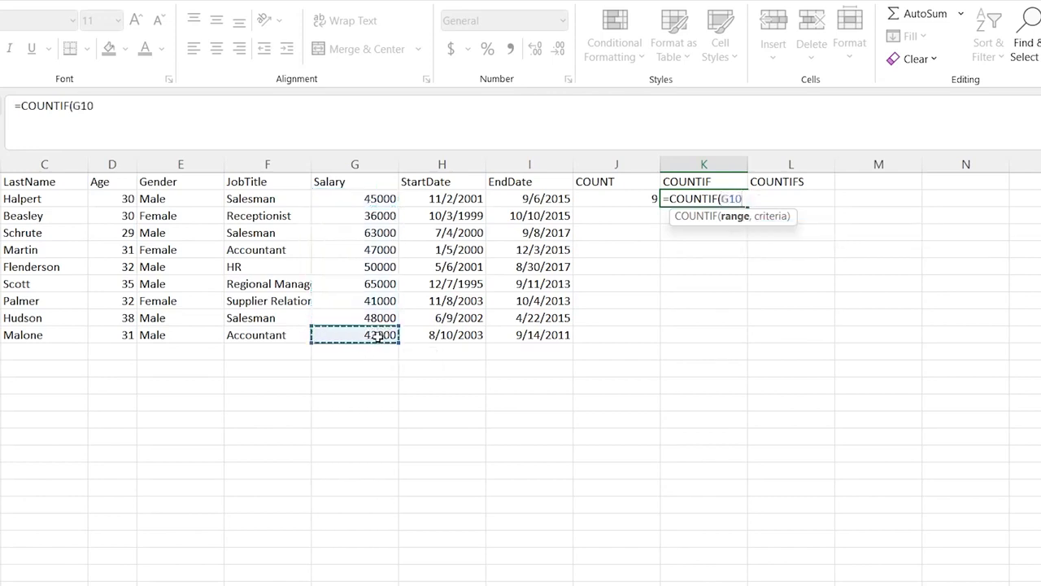
left_click(372, 198, "shift")
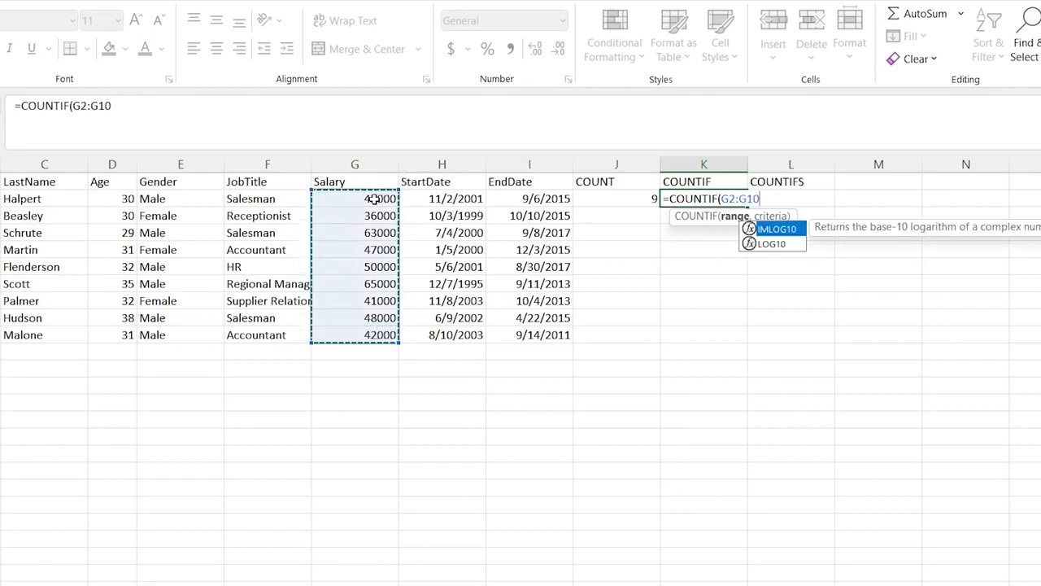
Complete the K2 COUNTIF formula with the criteria ">45000" and compare it with the formulas on the SUM-SumIF sheet
type(",")
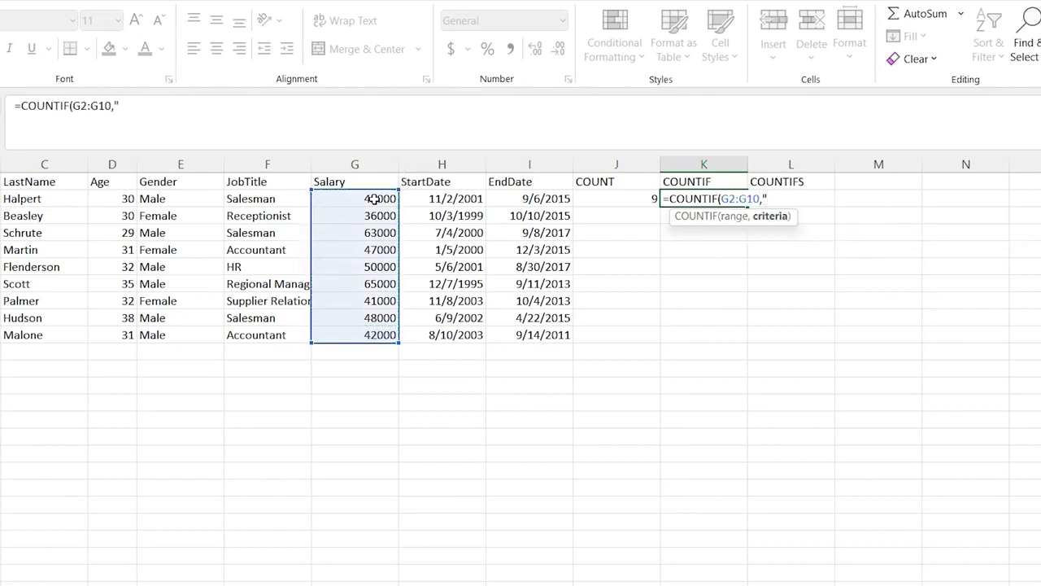
type("\">45000\")")
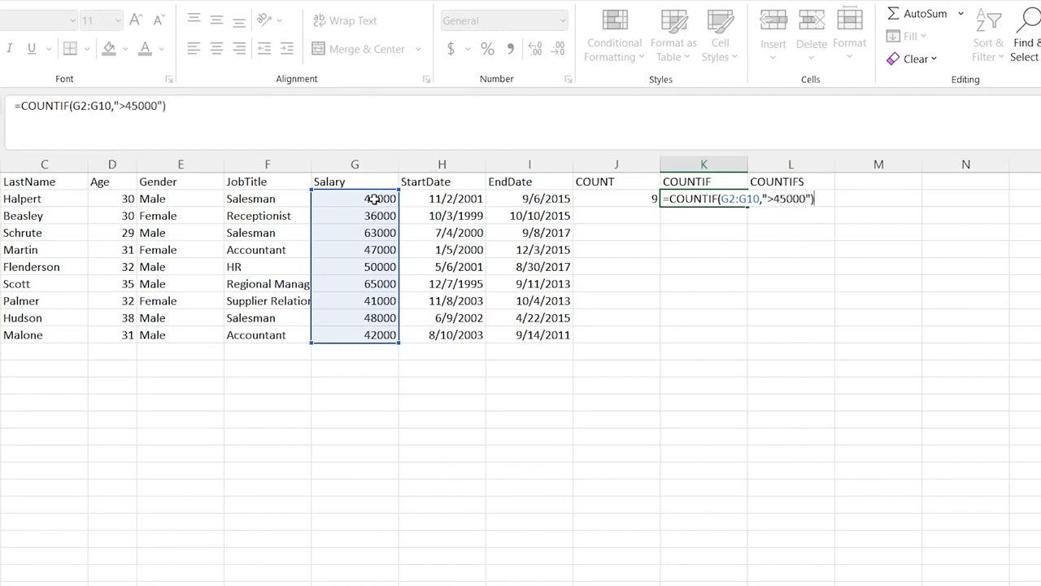
key("Return")
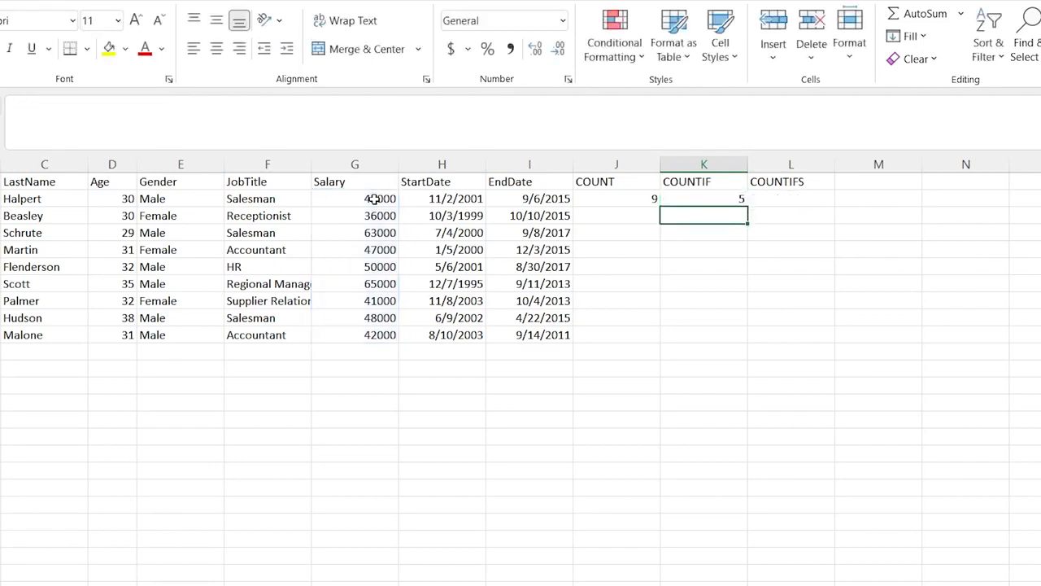
left_click(727, 199)
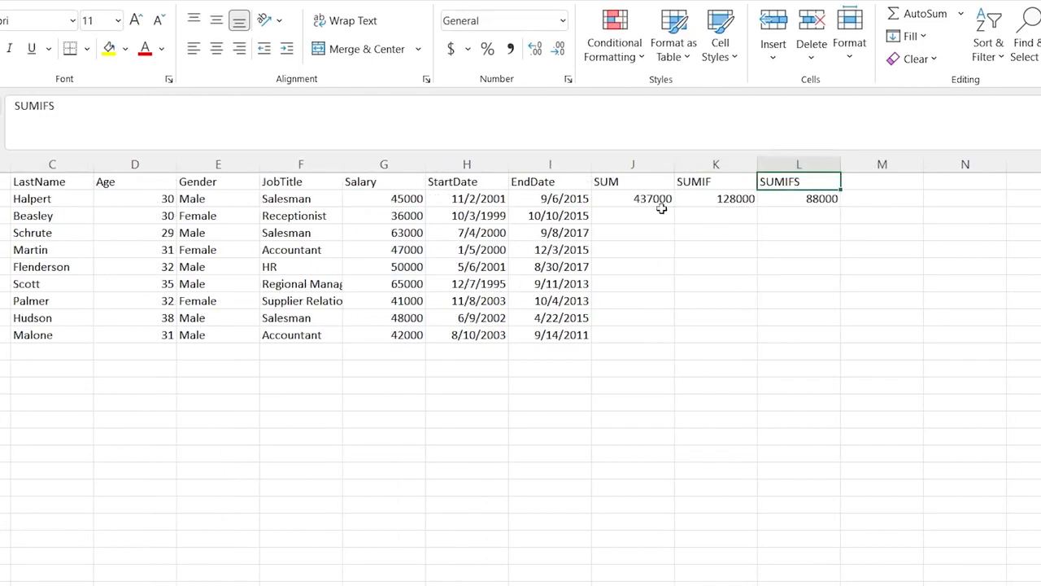
left_click(705, 196)
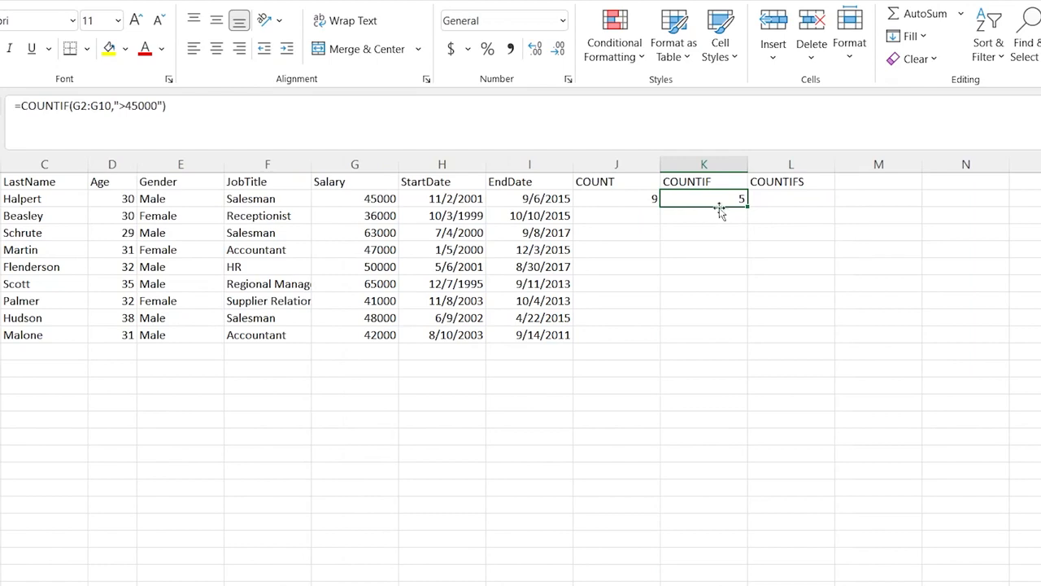
Start a COUNTIFS formula in L2 with the employee IDs A2:A10 and ">1005" as the first criteria pair
left_click(776, 199)
type("=COUNTIF")
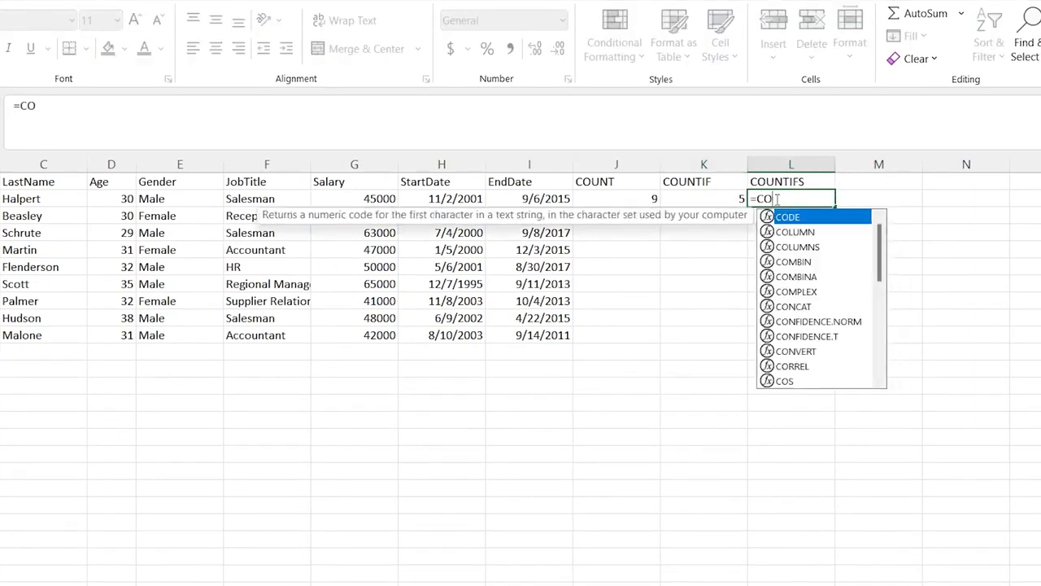
type("S(")
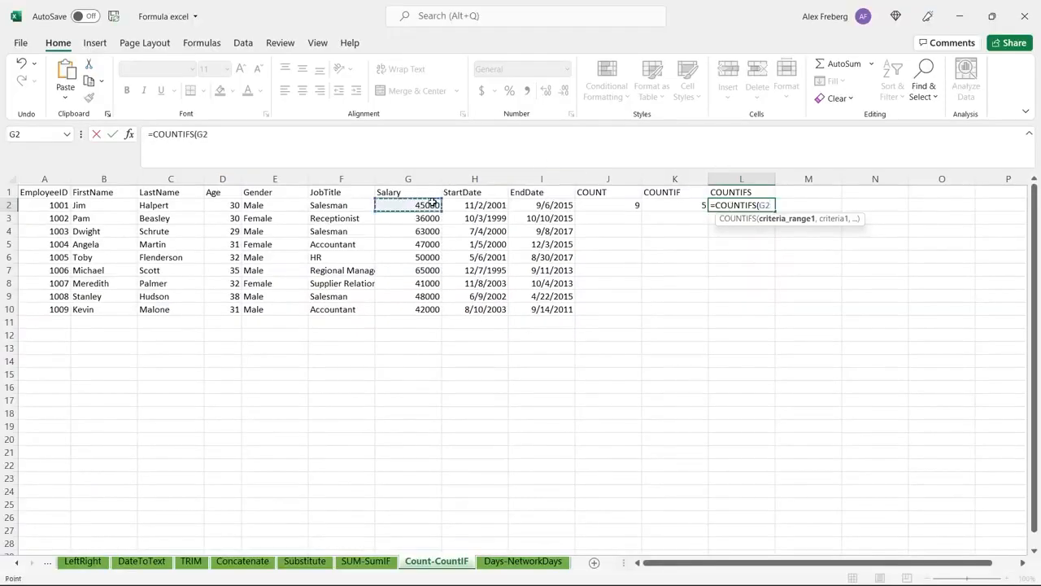
left_click(48, 207)
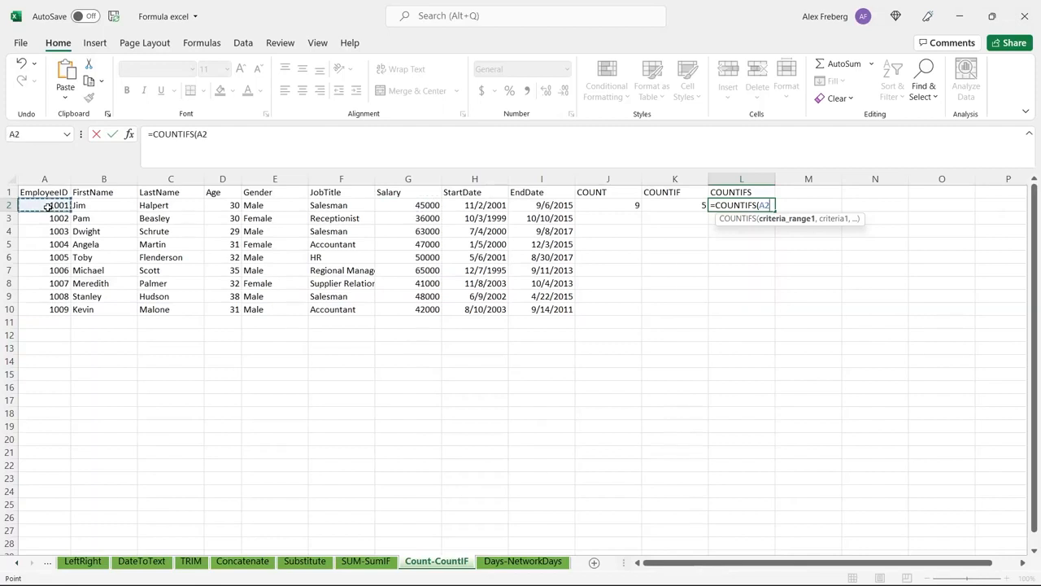
left_click(57, 310, "shift")
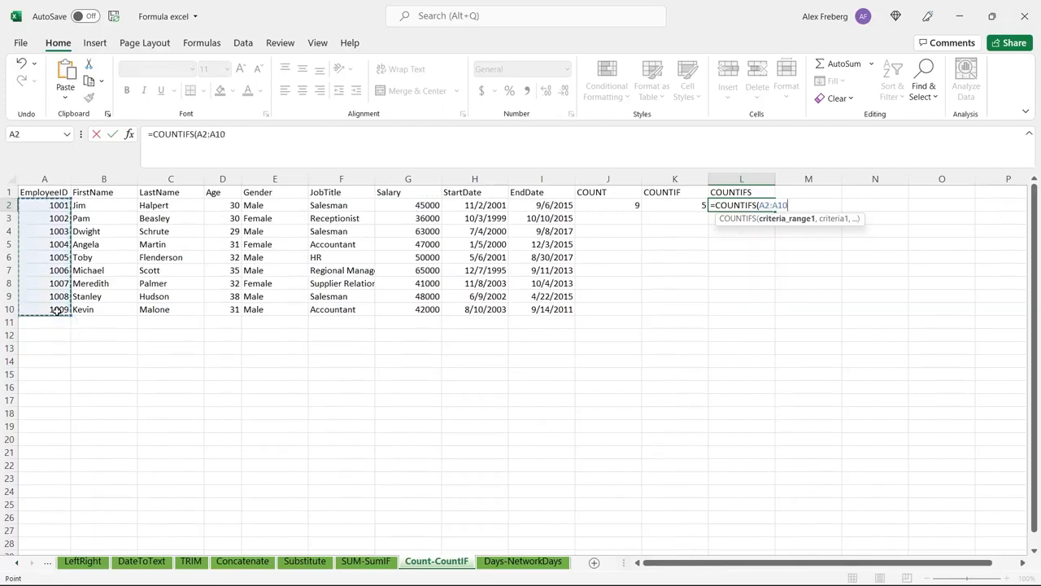
type(",\">")
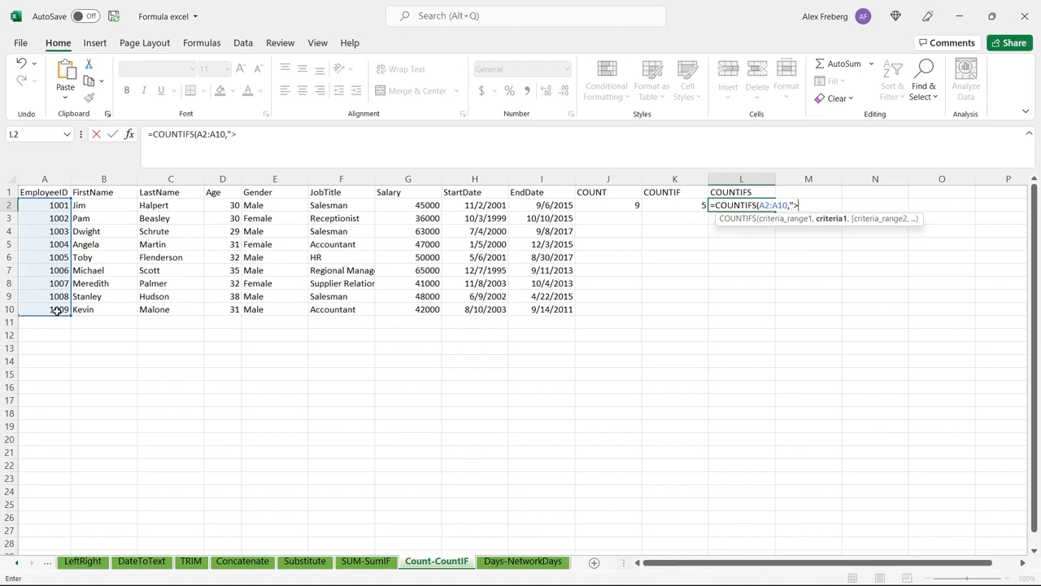
type("1005\",")
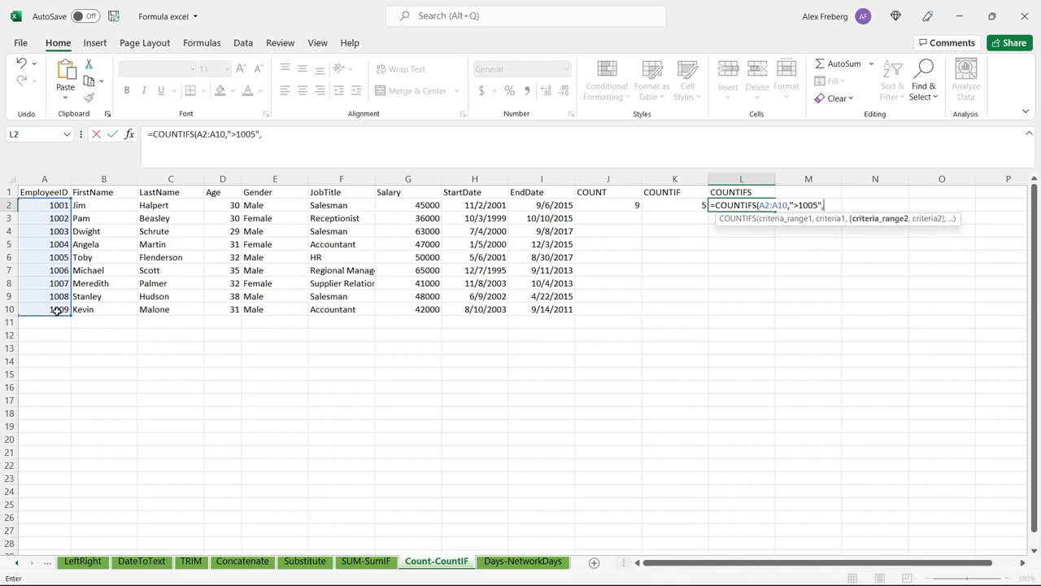
Complete the L2 COUNTIFS formula with the genders E2:E10 and "Male" as second criteria, and check it against the employees in rows 7 to 10
left_click(264, 204)
left_click(280, 309, "shift")
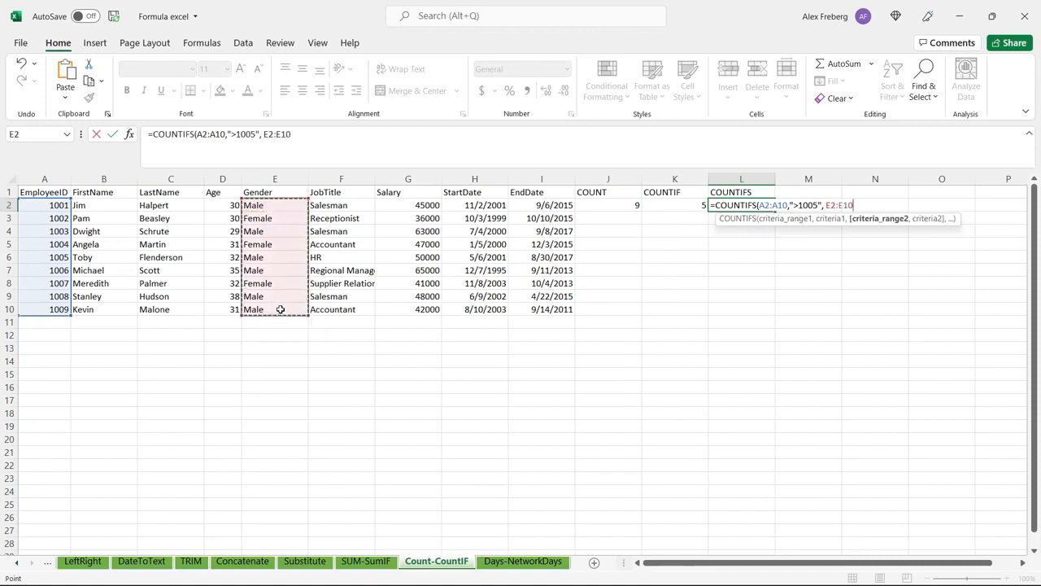
type(",\"Male")
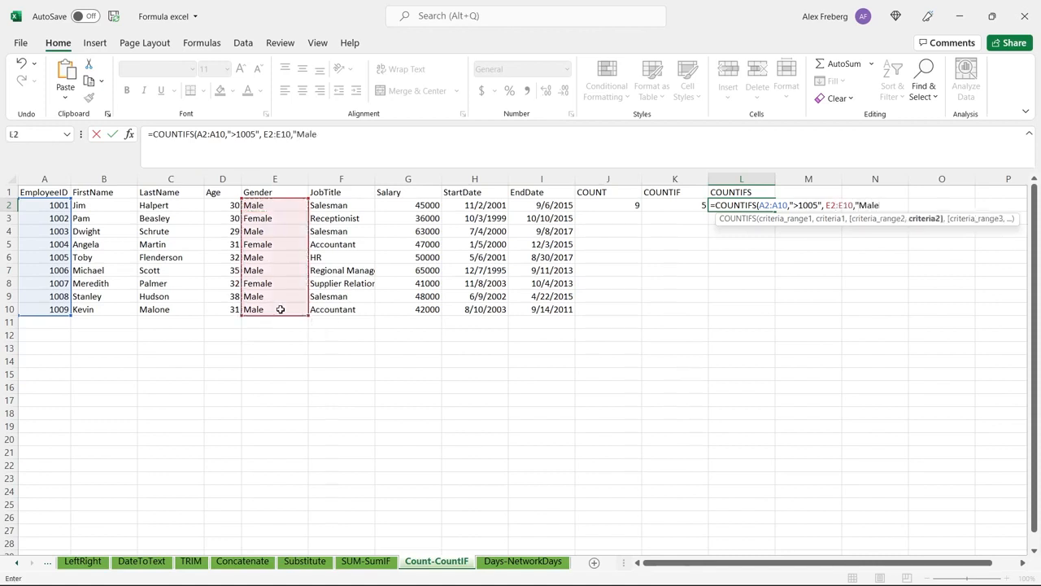
type("\")")
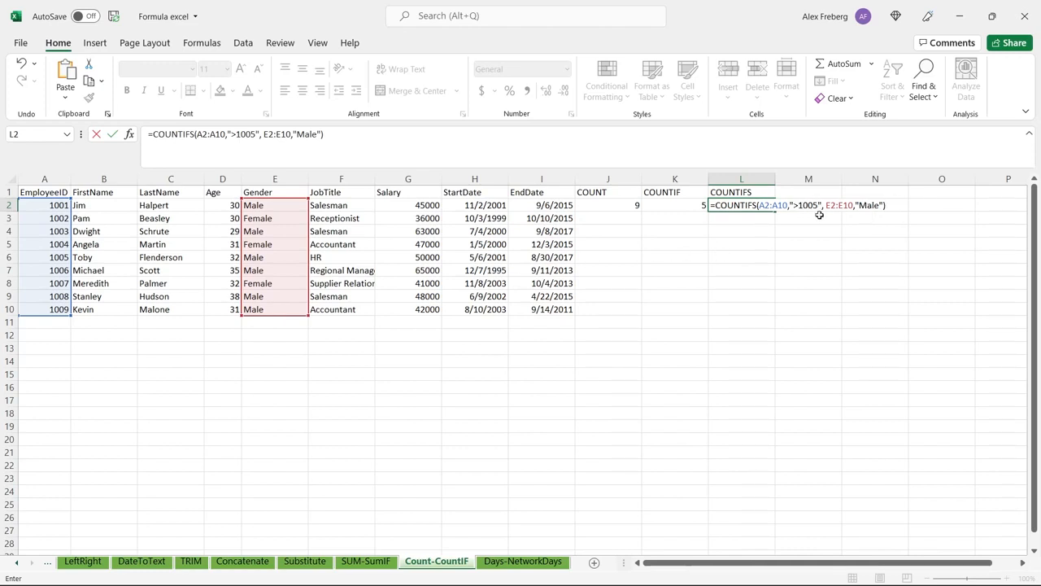
key("Return")
left_click(739, 204)
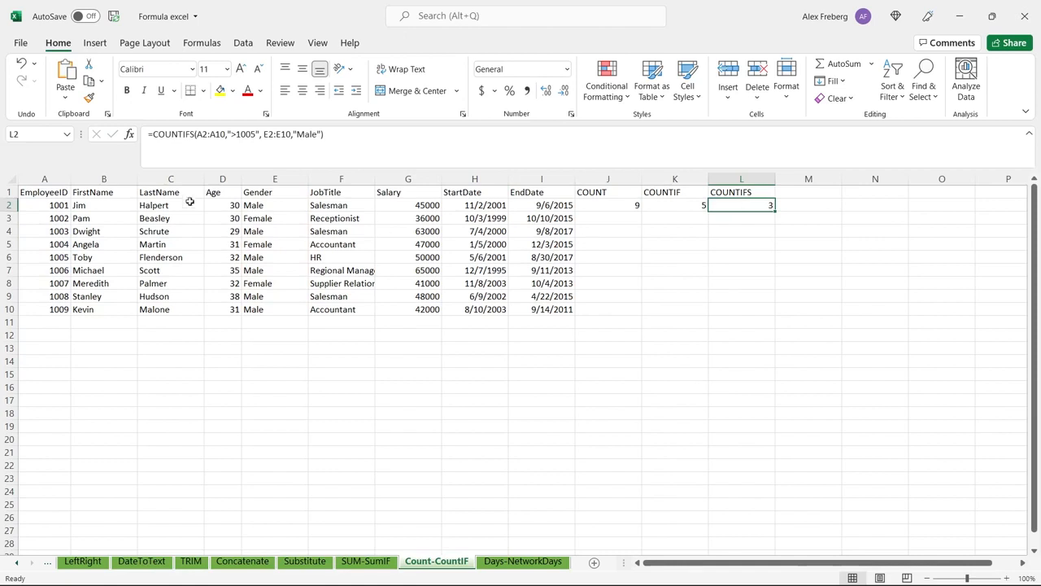
left_click_drag(56, 271, 148, 306)
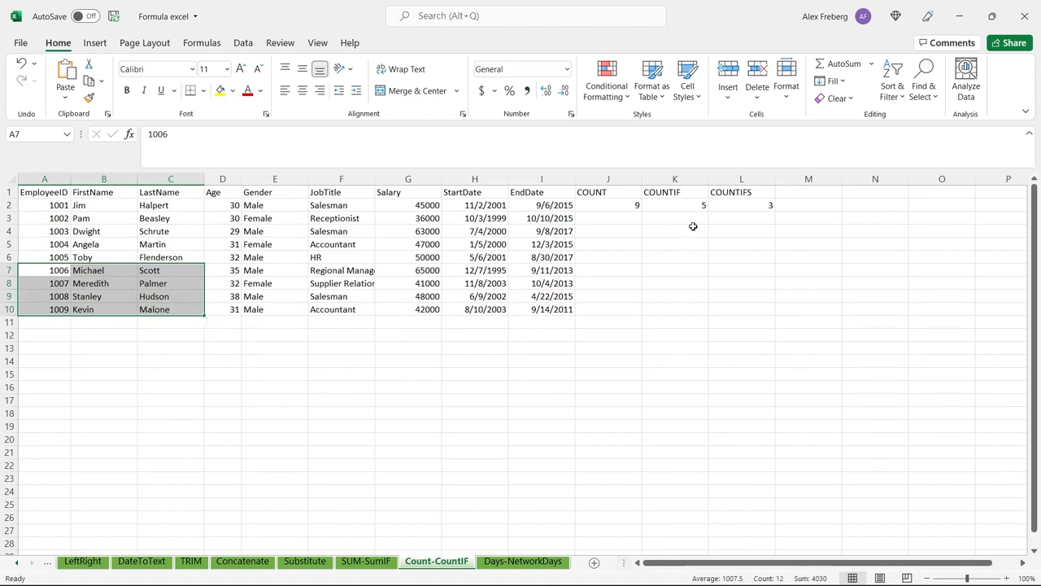
left_click(724, 216)
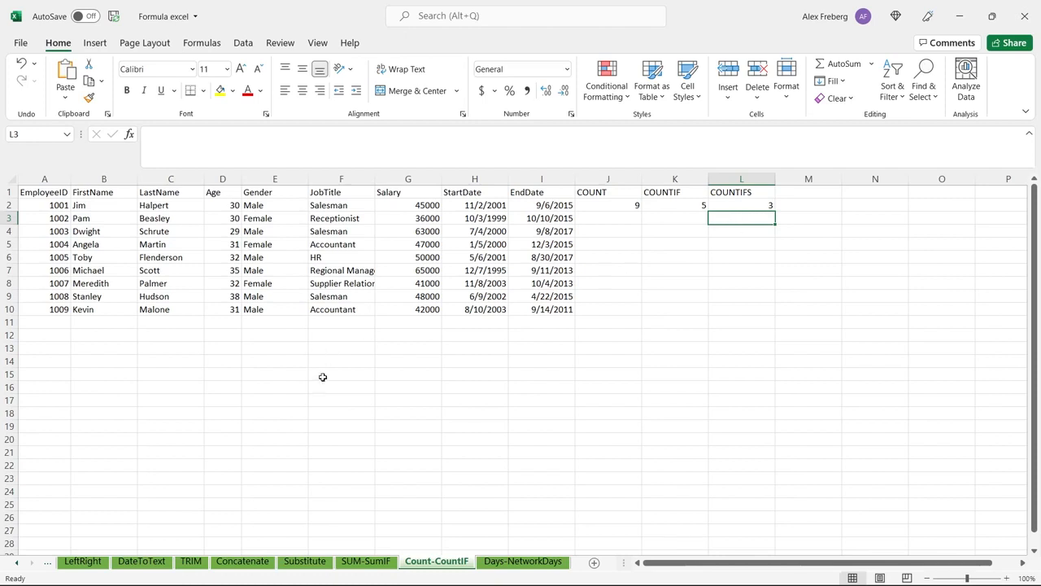
Open the Days-NetworkDays sheet and widen the EndDate and StartDate columns
left_click(531, 562)
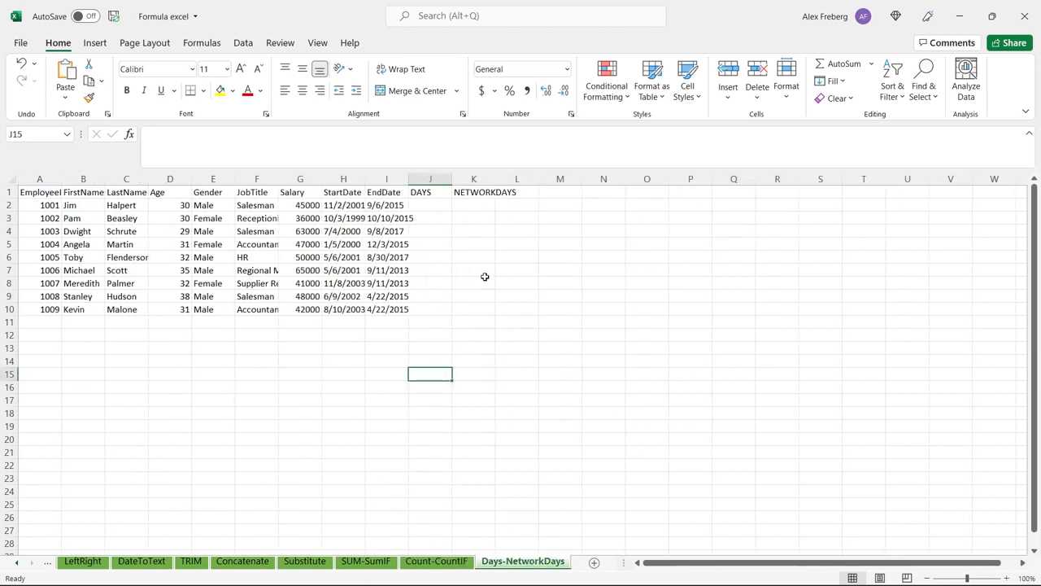
left_click_drag(409, 178, 431, 178)
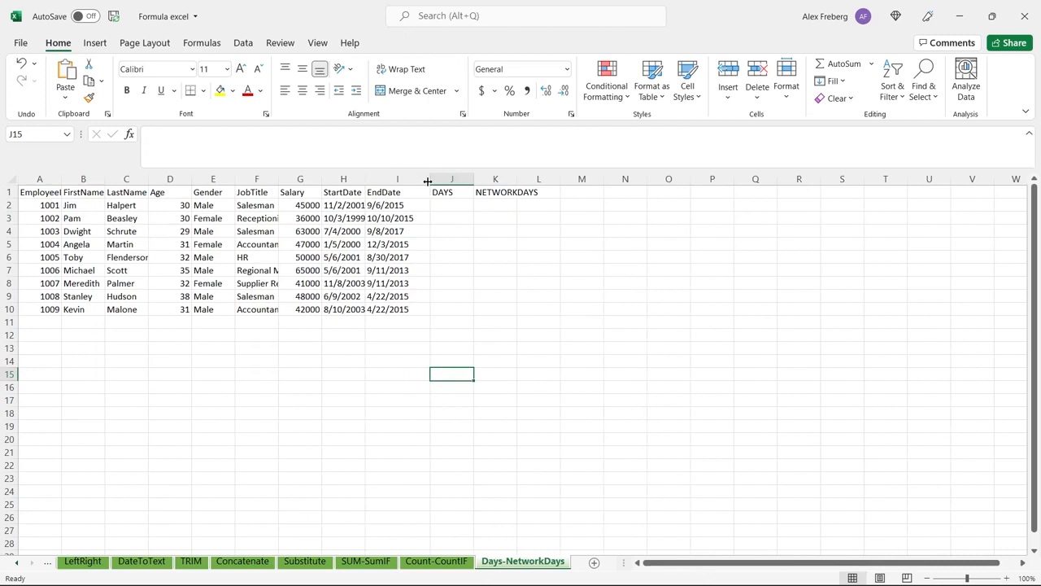
left_click_drag(365, 174, 391, 177)
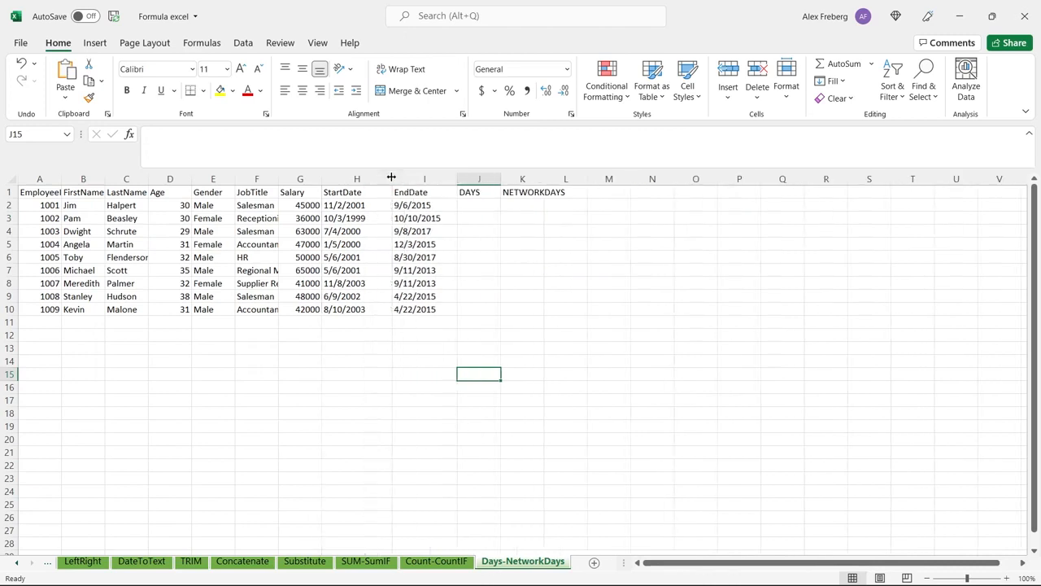
Review the start and end dates in the first employee rows and begin a formula in J2 under DAYS
left_click(369, 210)
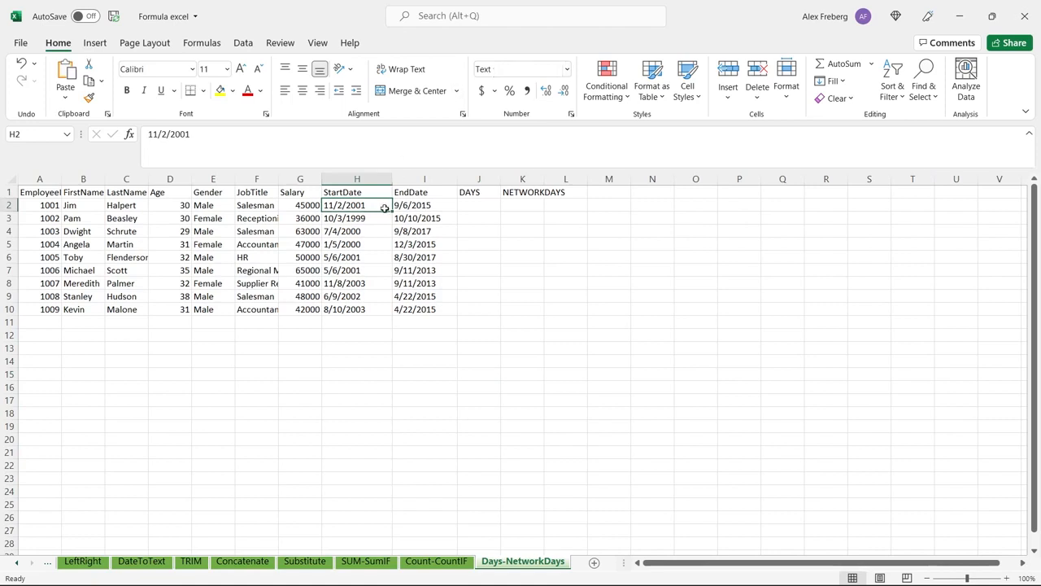
left_click(479, 204)
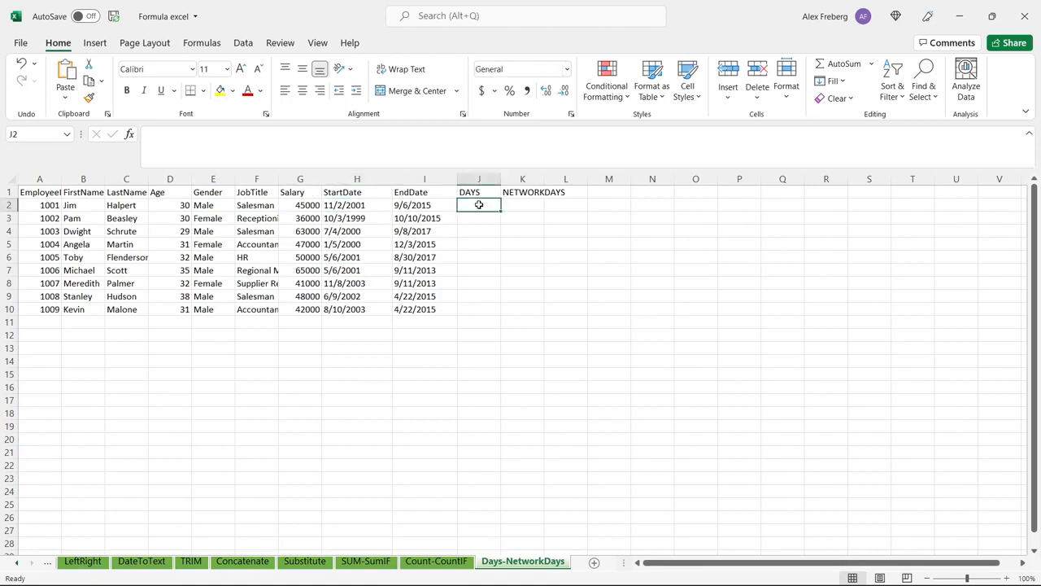
left_click(424, 216)
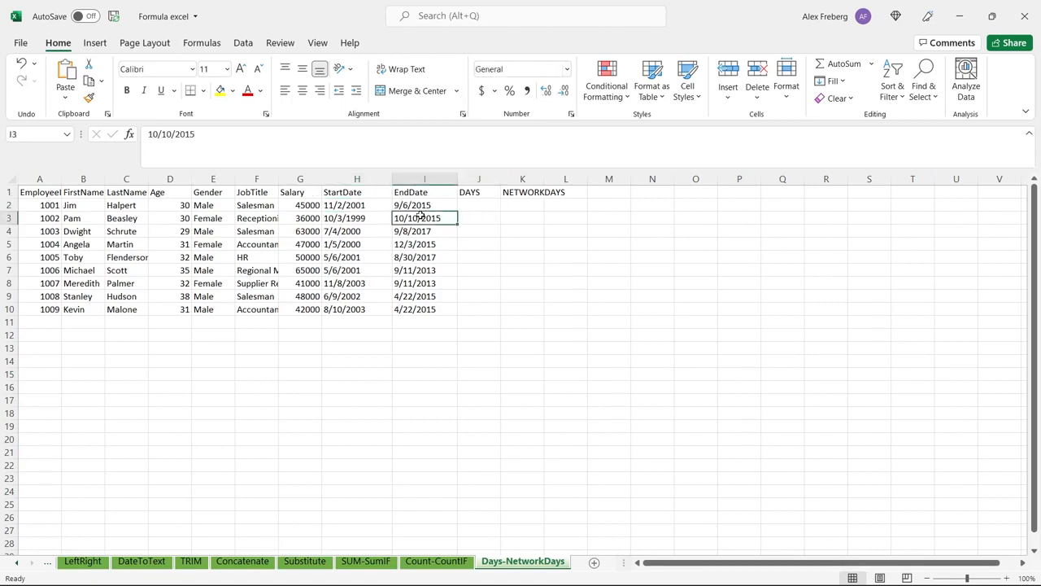
left_click(477, 206)
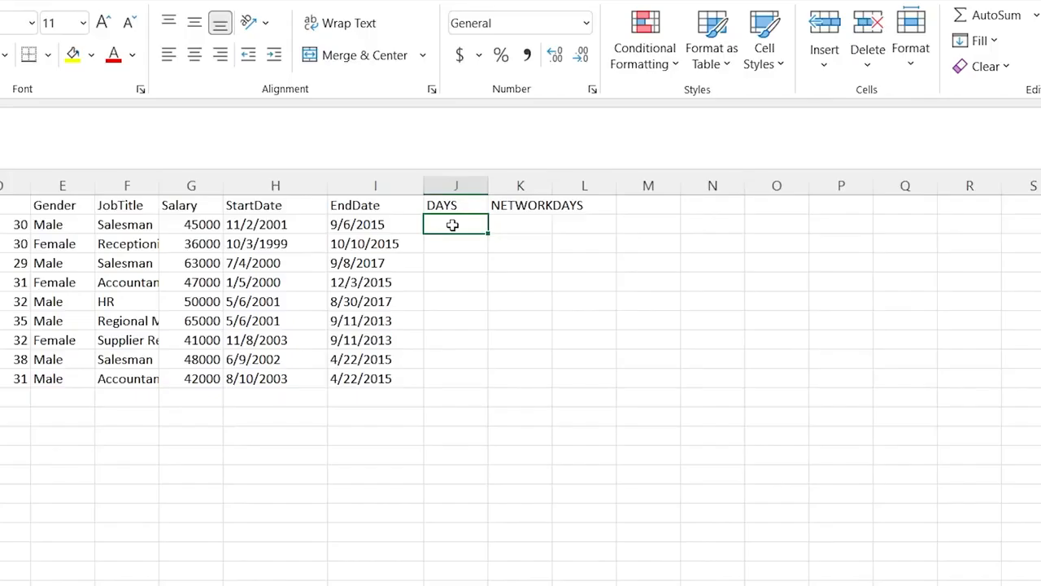
type("=")
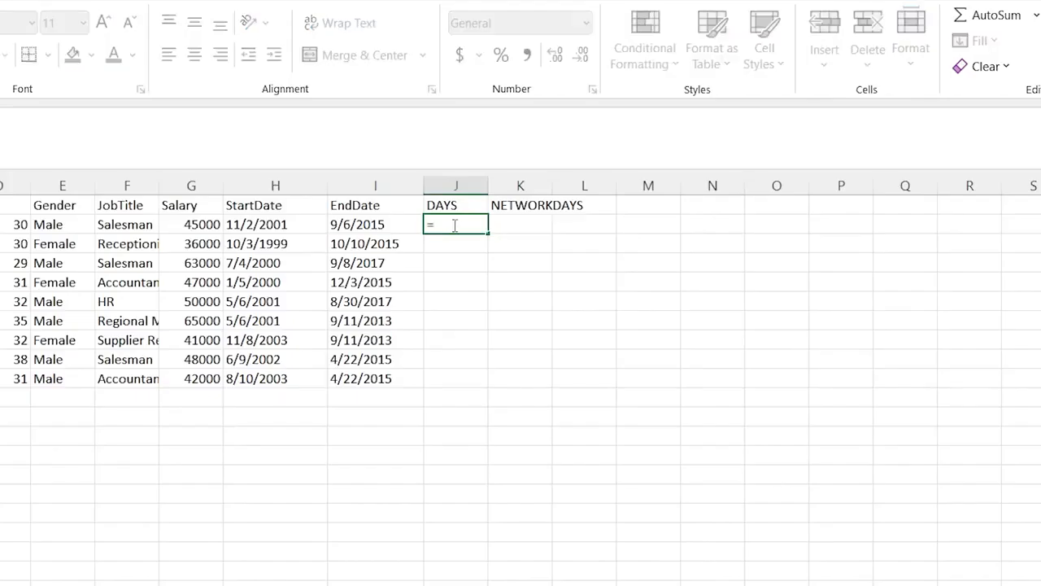
left_click(258, 226)
left_click(364, 224)
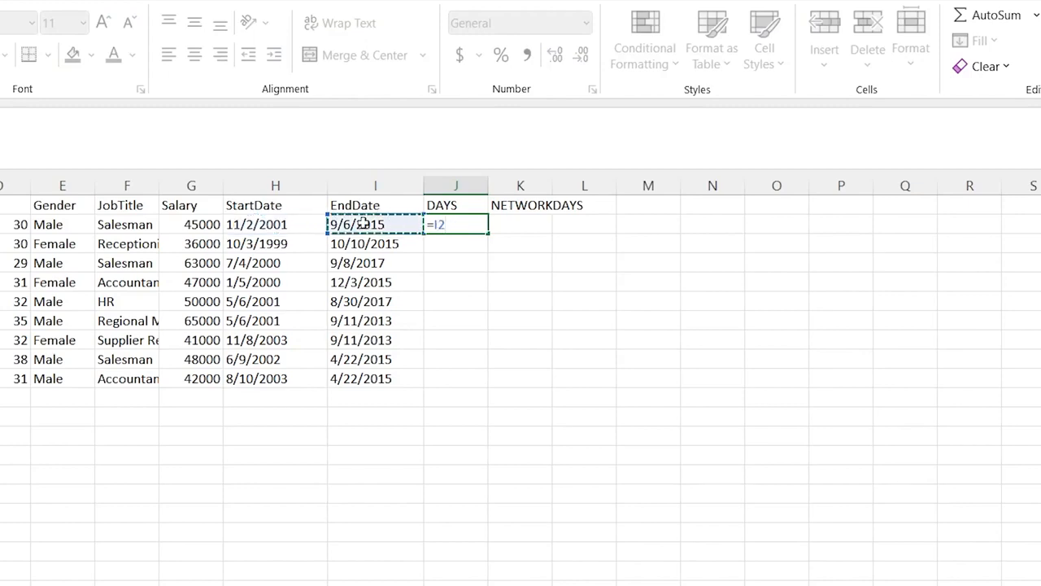
key("BackSpace")
key("BackSpace")
Complete the J2 formula as a DAYS function with end date I2 and start date H2
type("D")
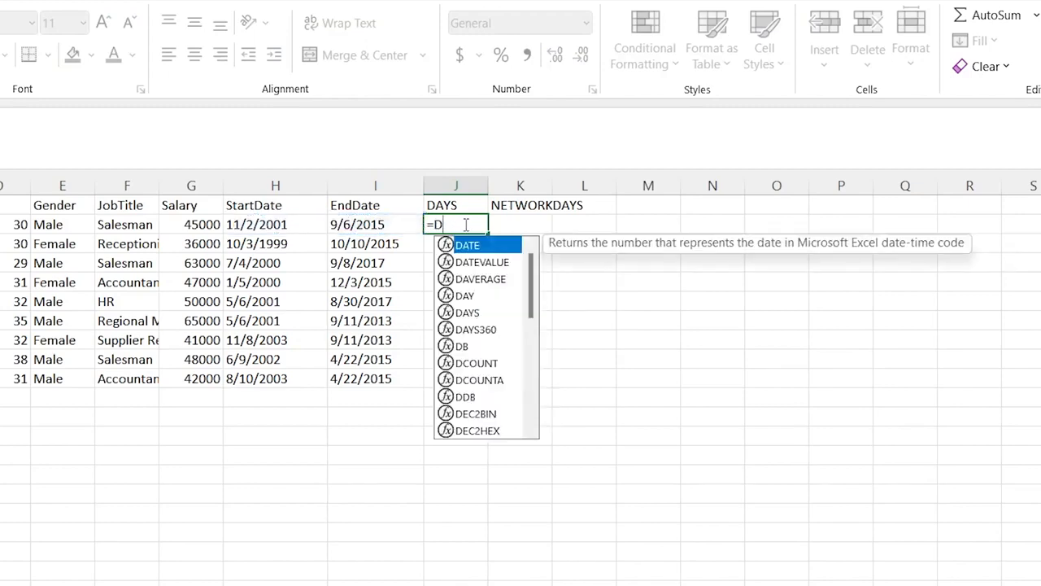
type("AYS(")
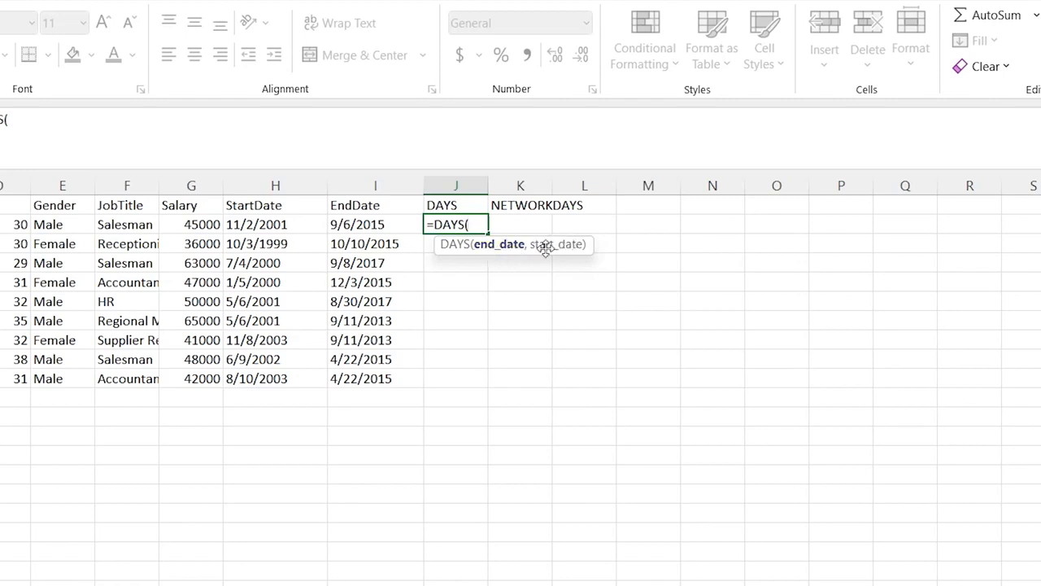
left_click(364, 224)
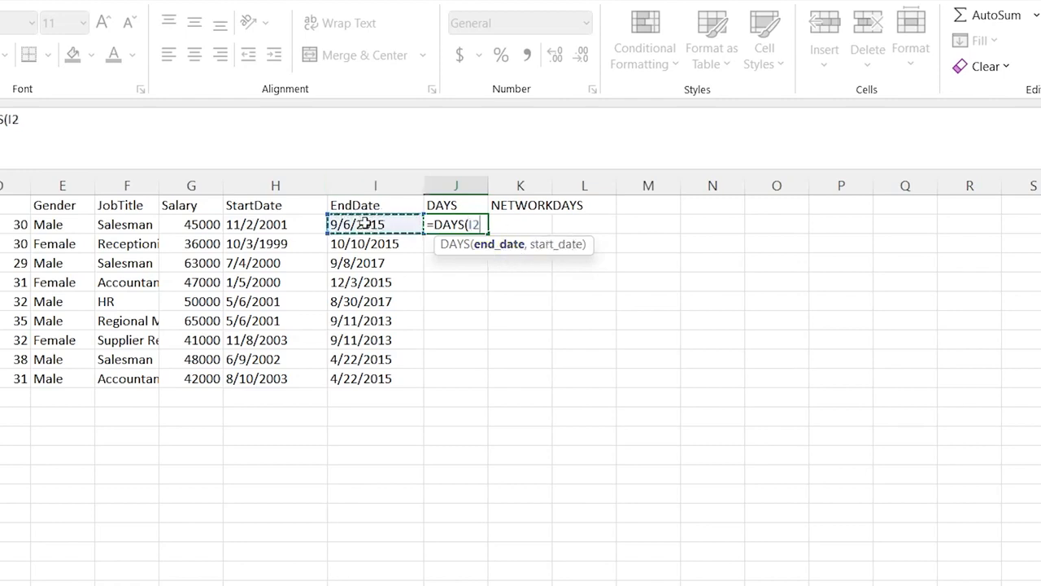
type(",")
left_click(287, 224)
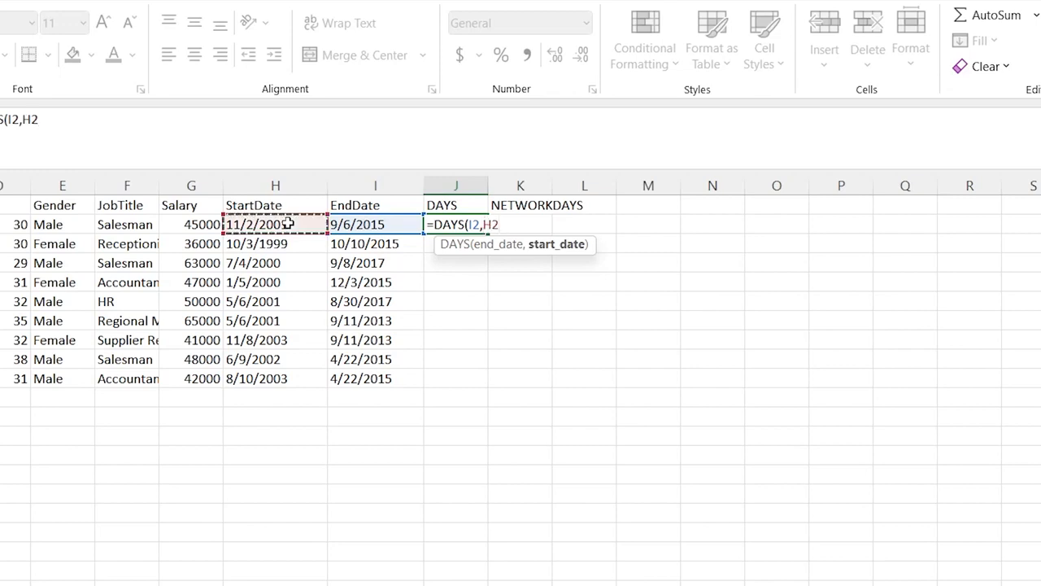
key("Return")
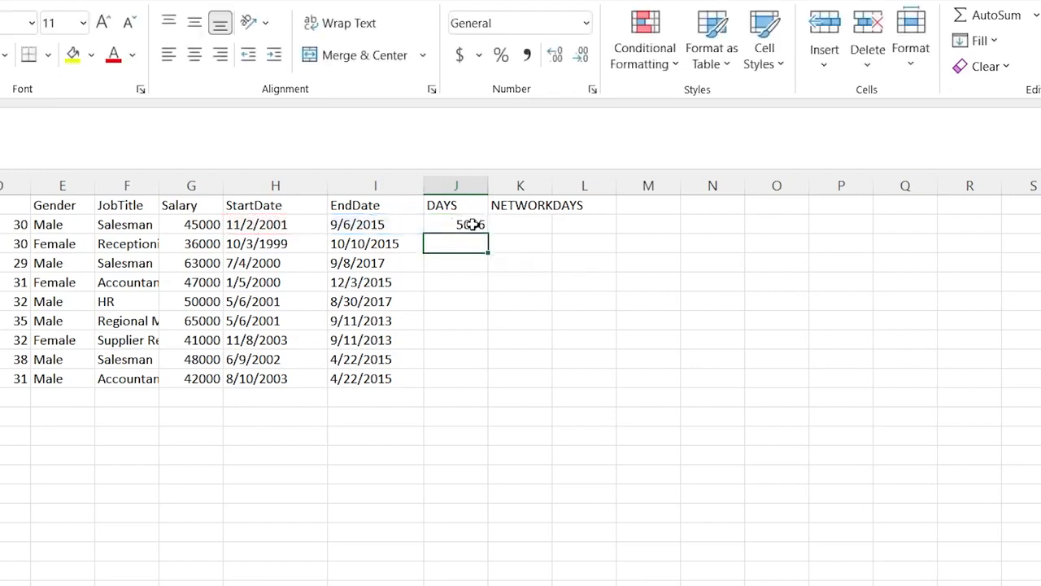
Fill the DAYS formula down from J2 to J10 and compare J2 with the start and end dates in row 2
left_click(476, 224)
left_click_drag(488, 232, 485, 379)
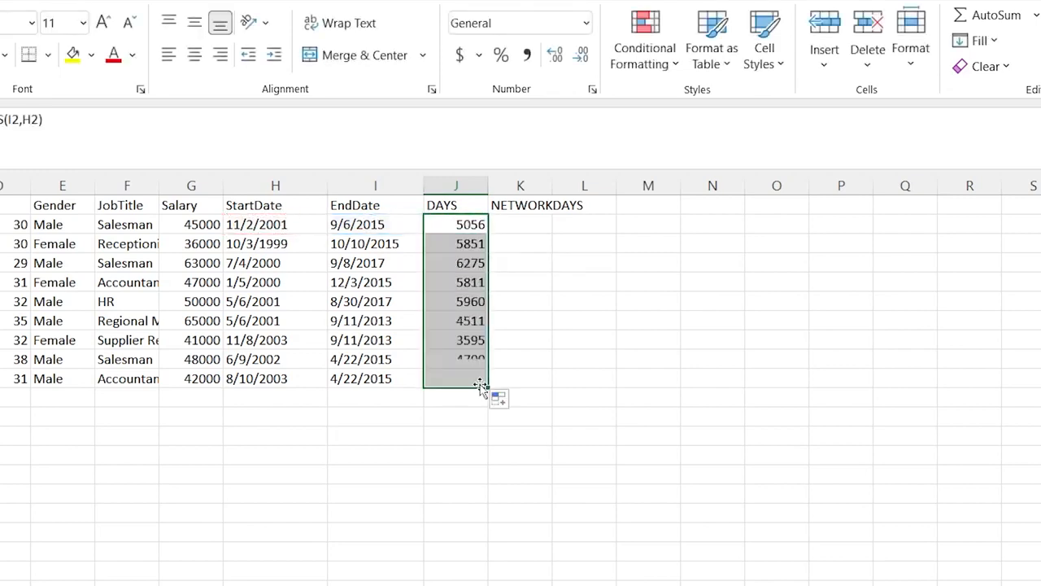
left_click(536, 247)
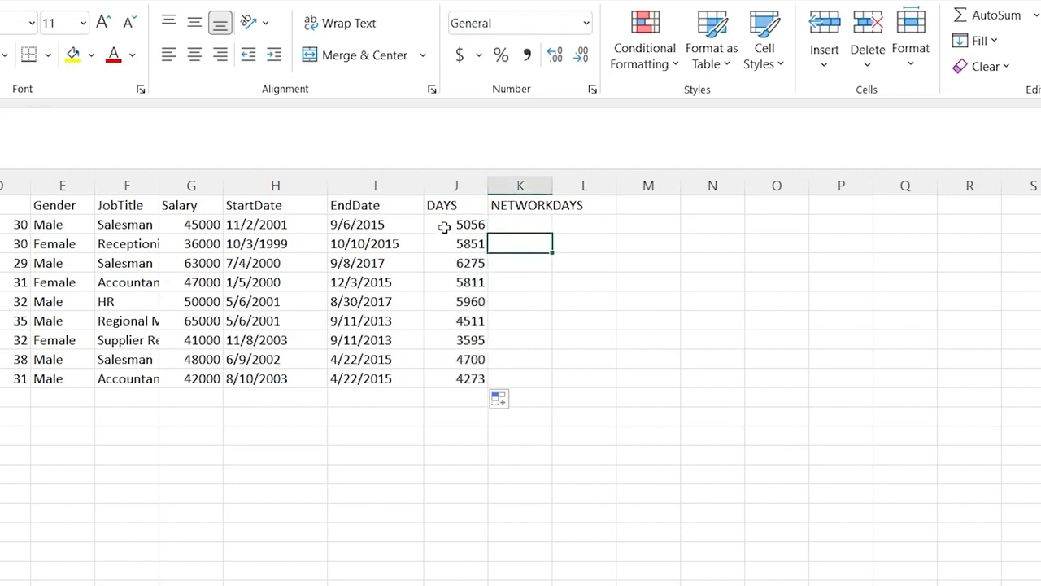
left_click(291, 222)
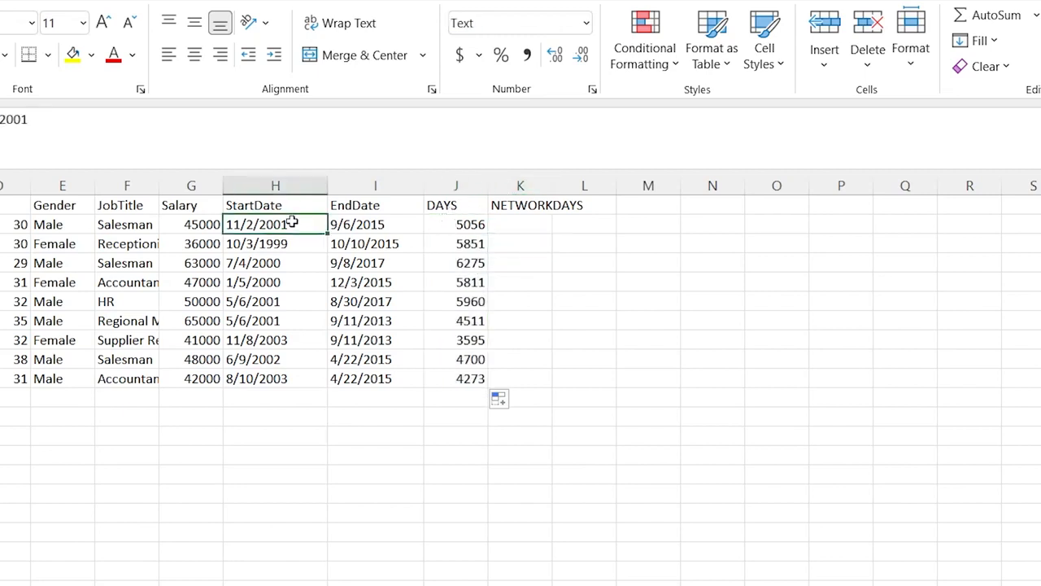
left_click(364, 227)
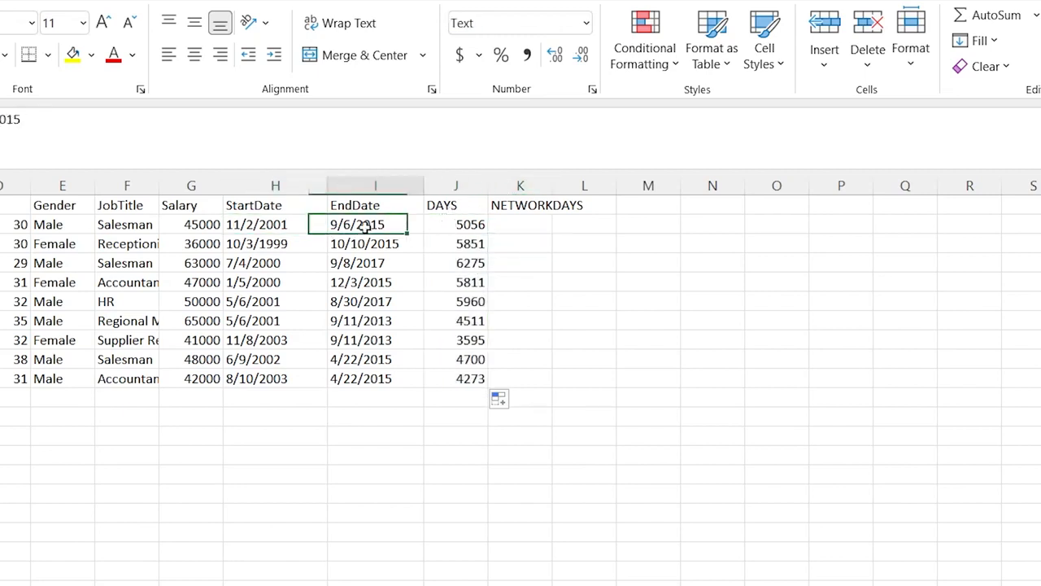
left_click(462, 221)
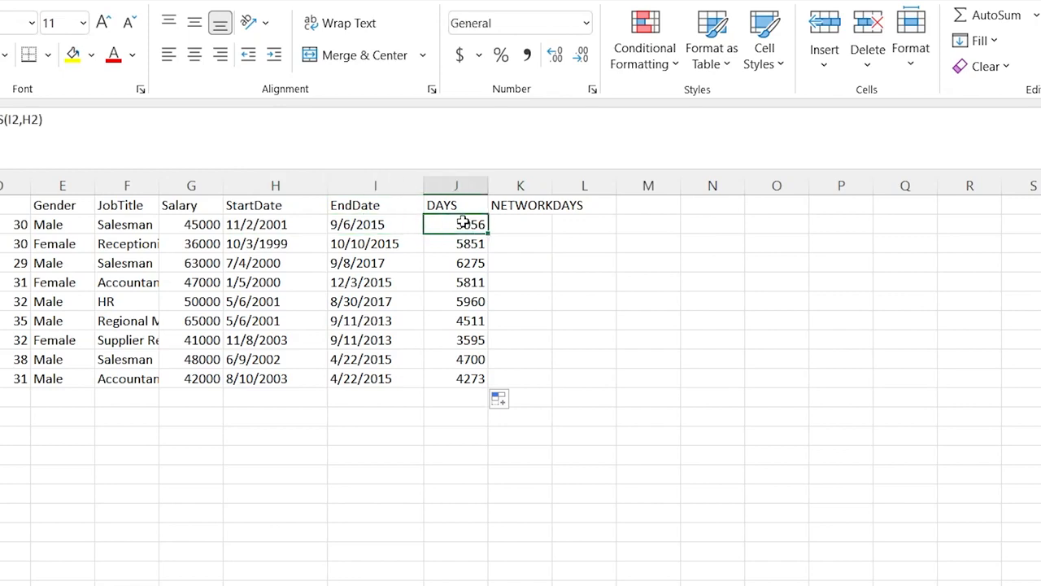
Enter a NETWORKDAYS formula in K2 with start date H2 and end date I2
left_click(518, 224)
double_click(518, 223)
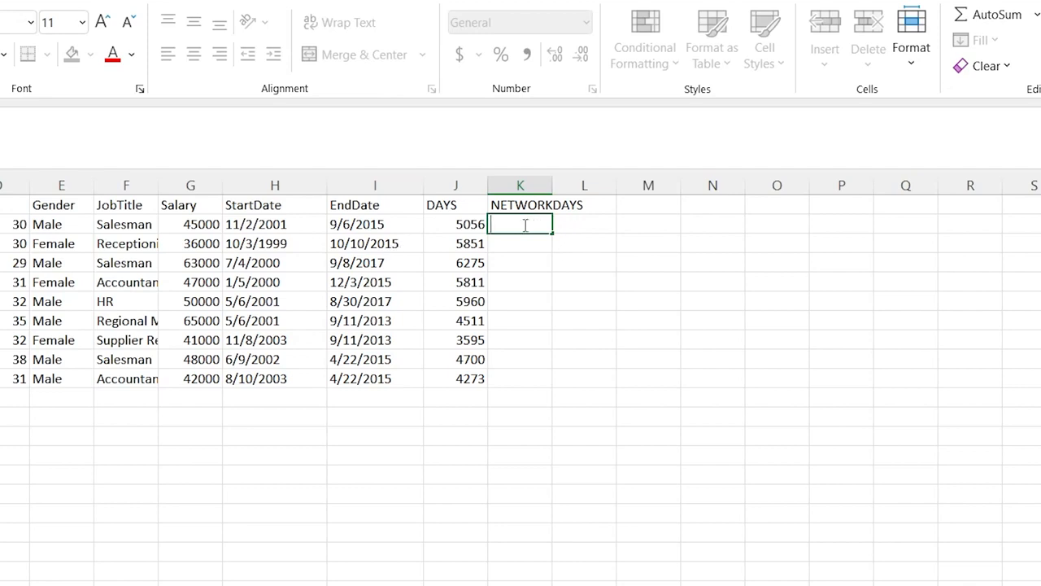
type("=NET")
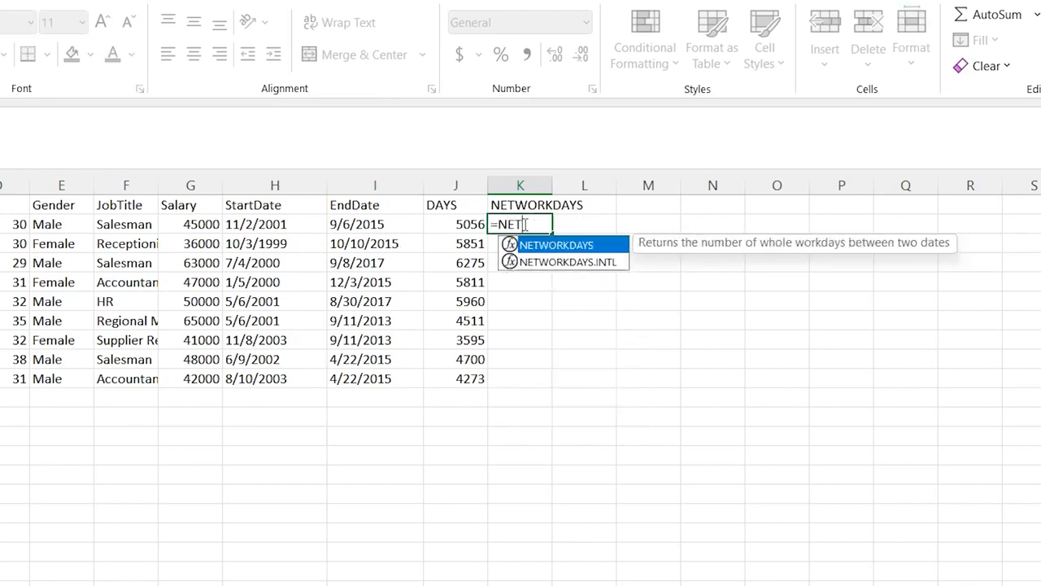
key("Tab")
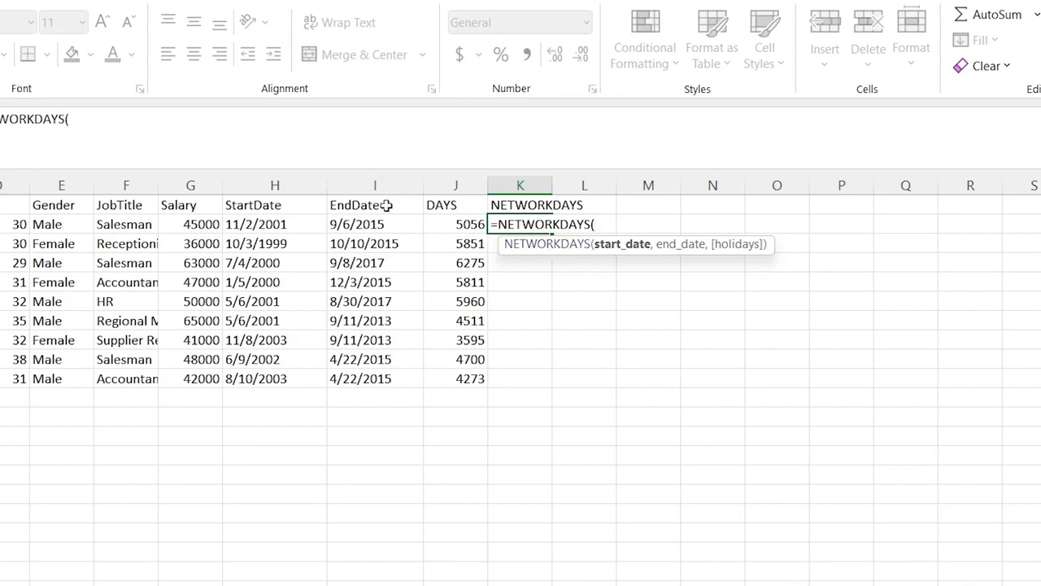
left_click(292, 224)
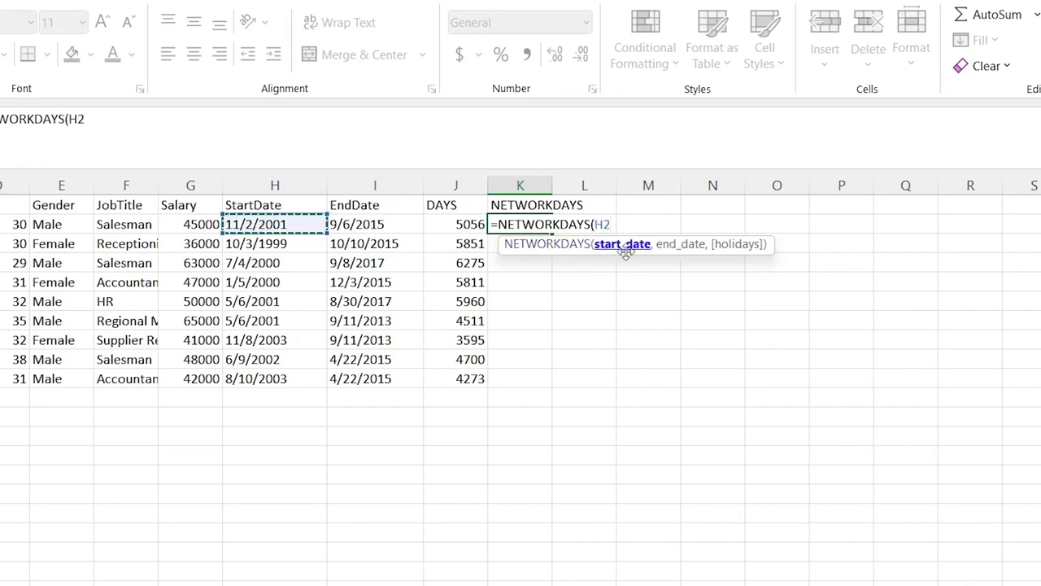
type(",")
left_click(395, 223)
key("Return")
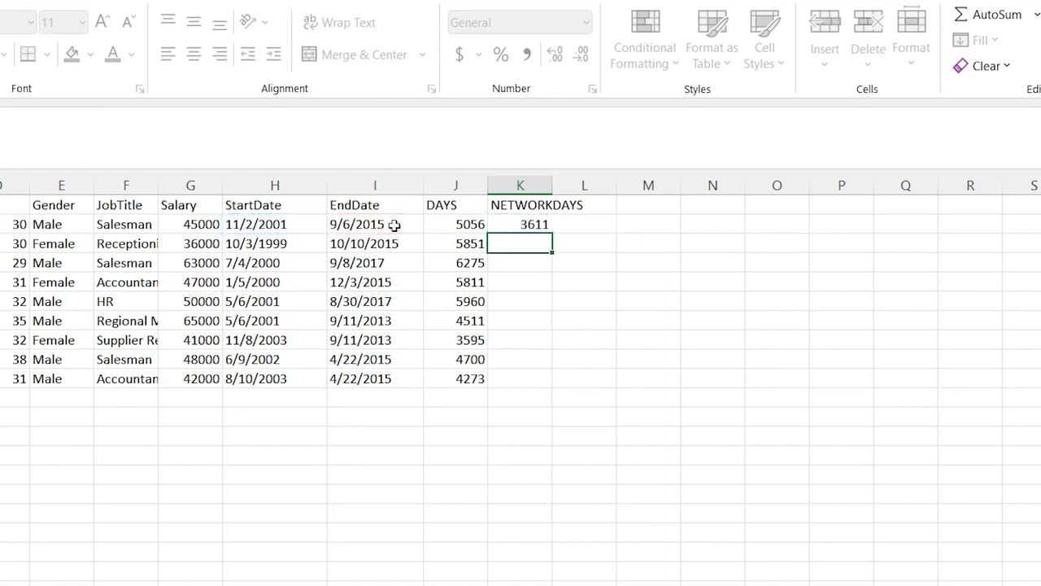
Fill the NETWORKDAYS formula down from K2 to K10 and compare the DAYS and NETWORKDAYS results in row 2
left_click(534, 224)
left_click_drag(552, 233, 554, 386)
left_click(609, 258)
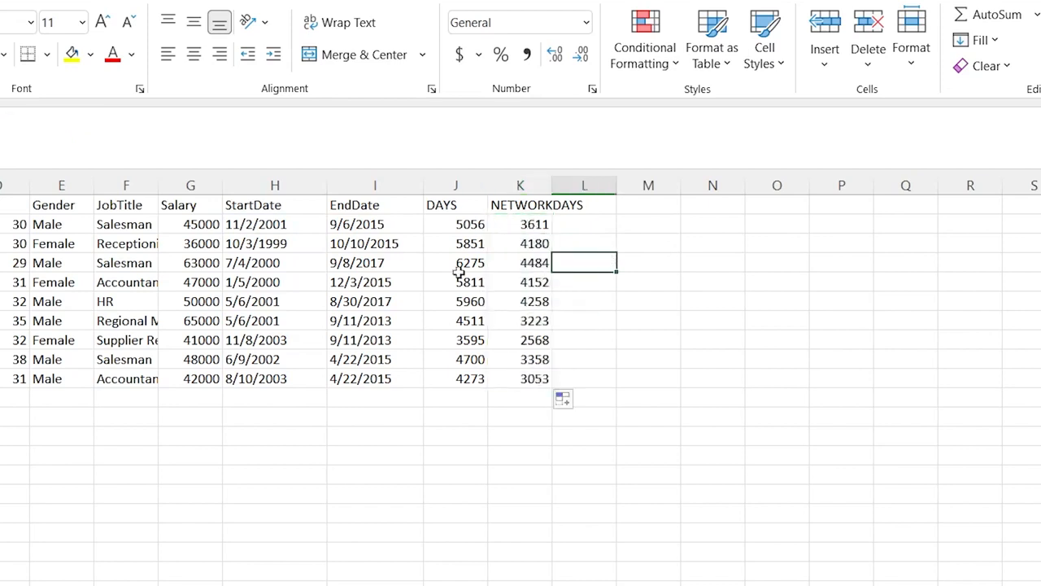
left_click(472, 227)
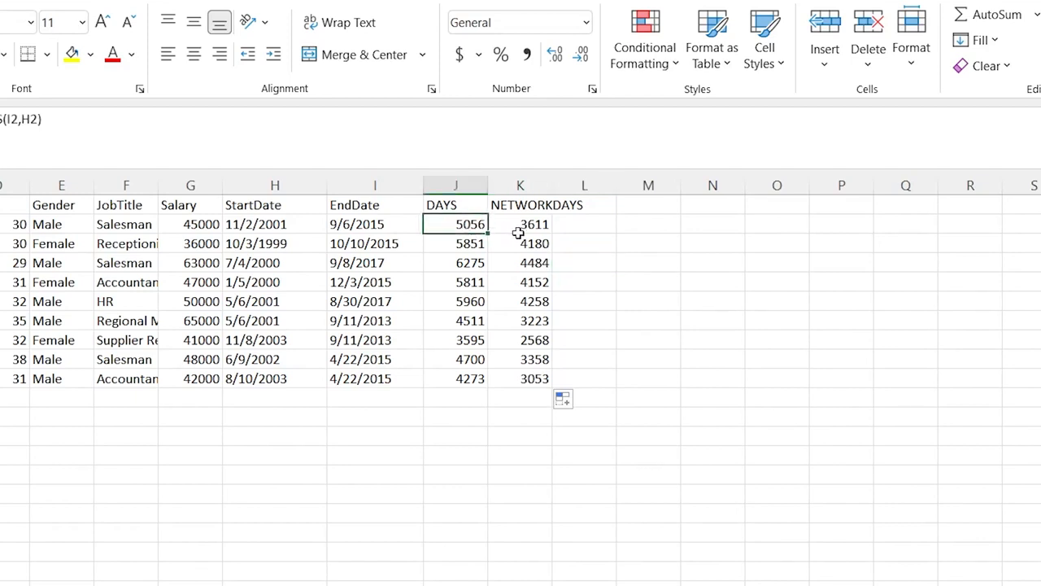
left_click(508, 225)
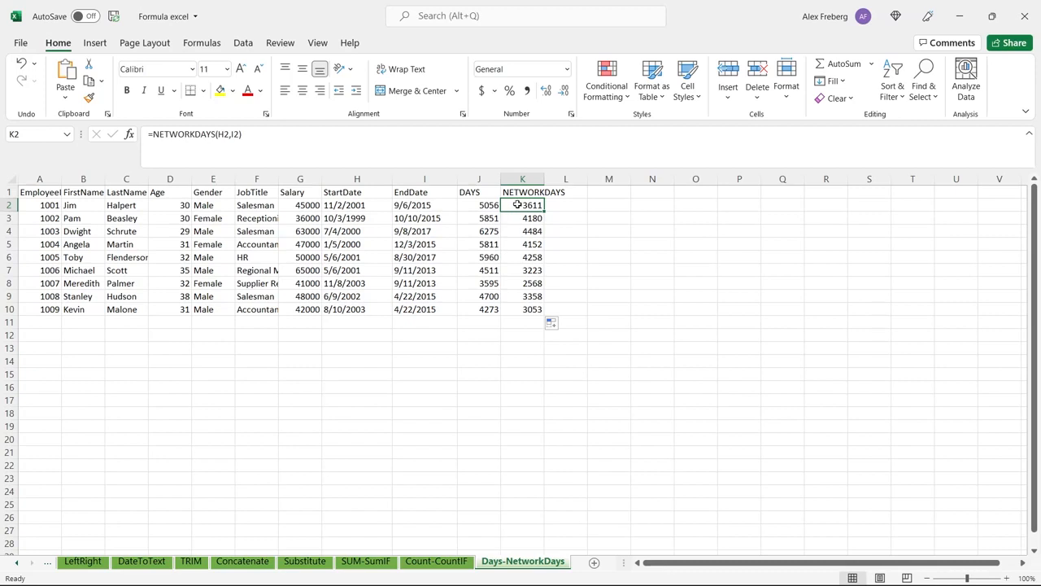
left_click(566, 205)
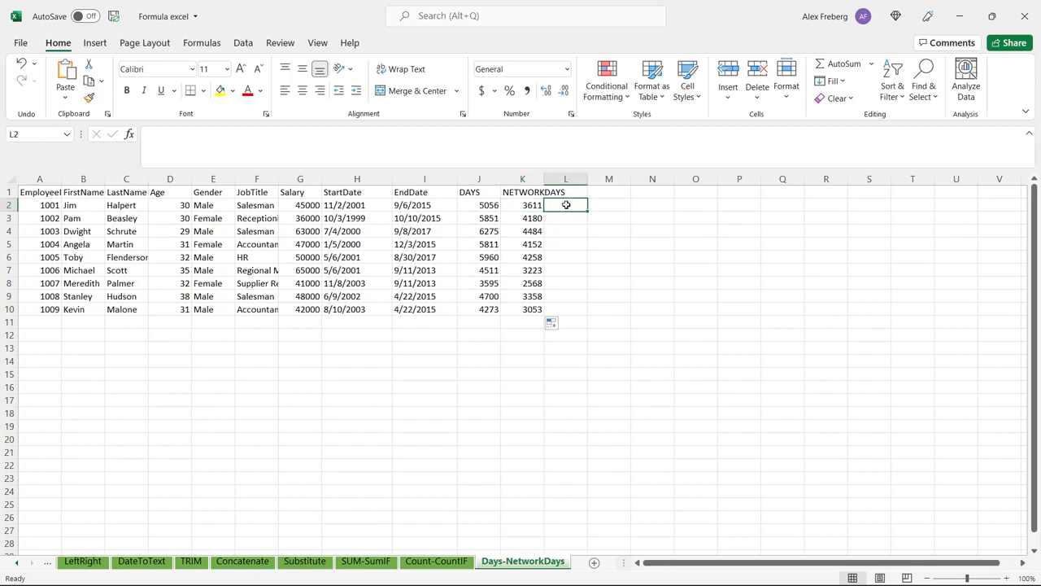